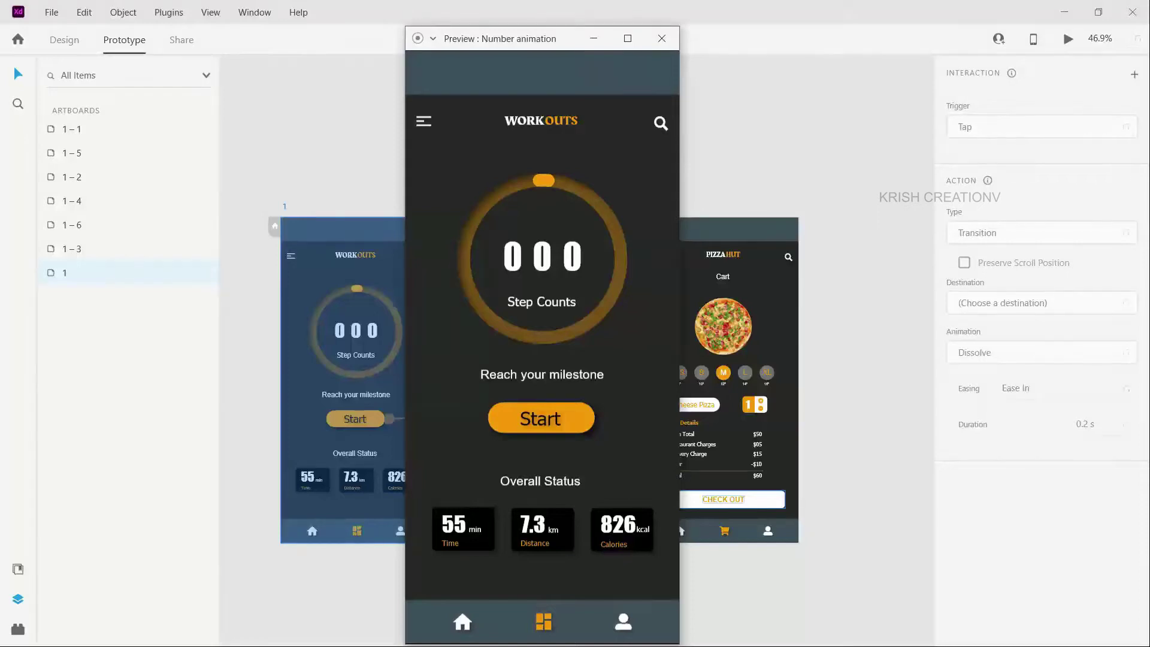
Step: Try out the prototype preview: start the workout step counter, go to the pizza cart, and raise and lower the pizza quantity
click(538, 426)
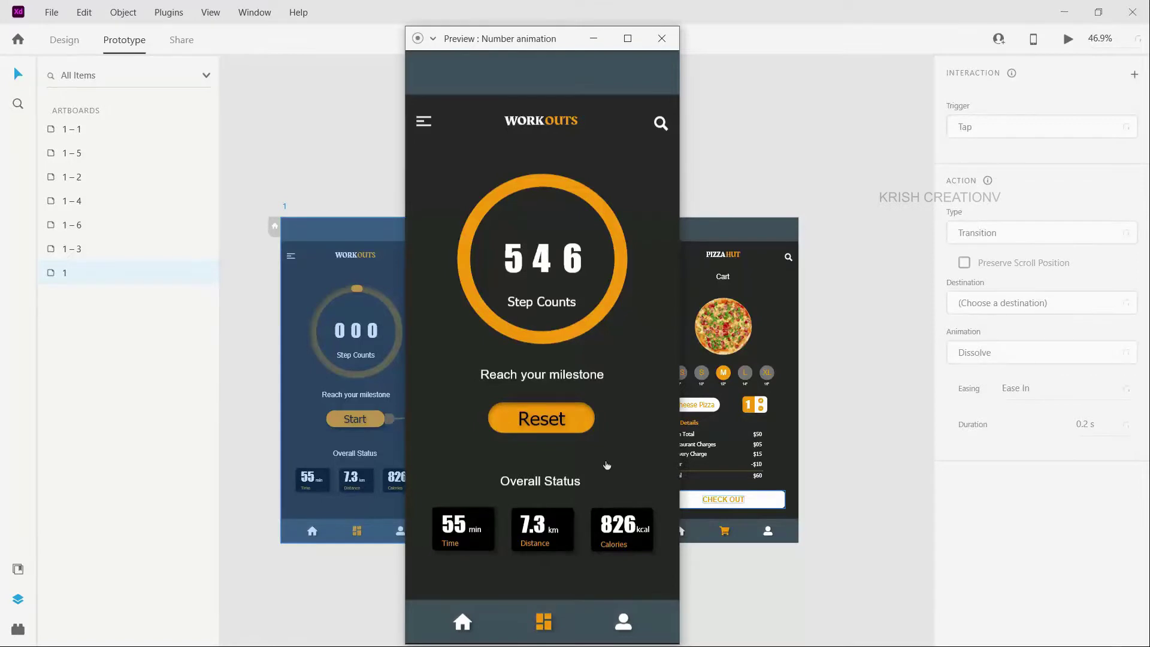
click(607, 465)
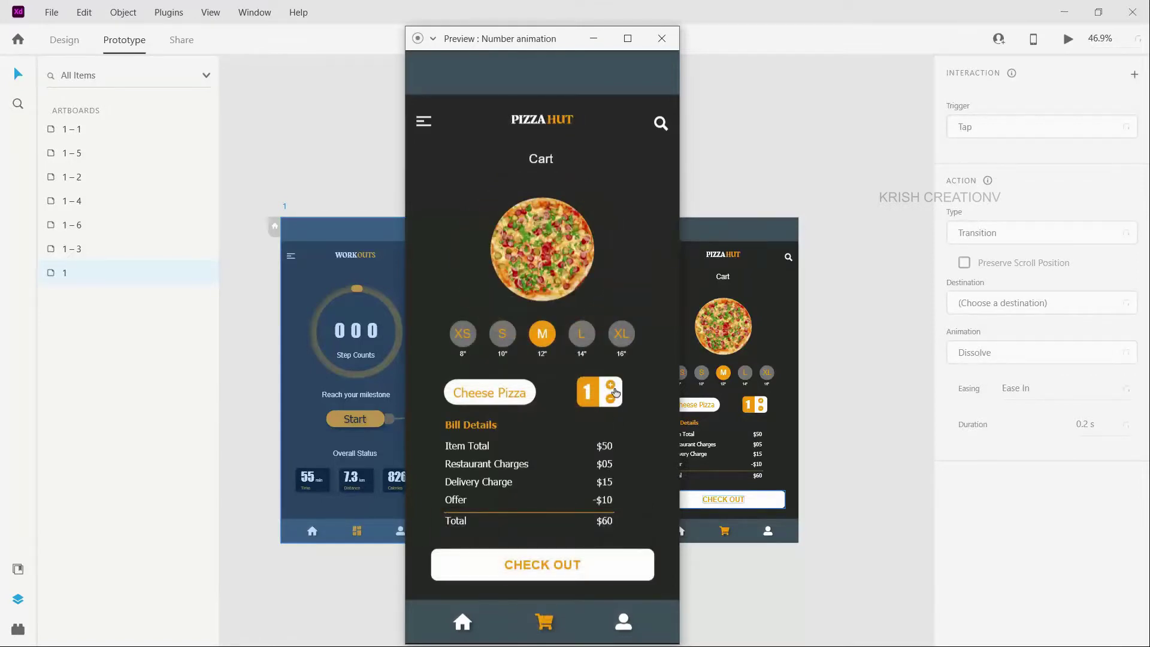
click(612, 388)
click(611, 386)
click(611, 399)
click(611, 400)
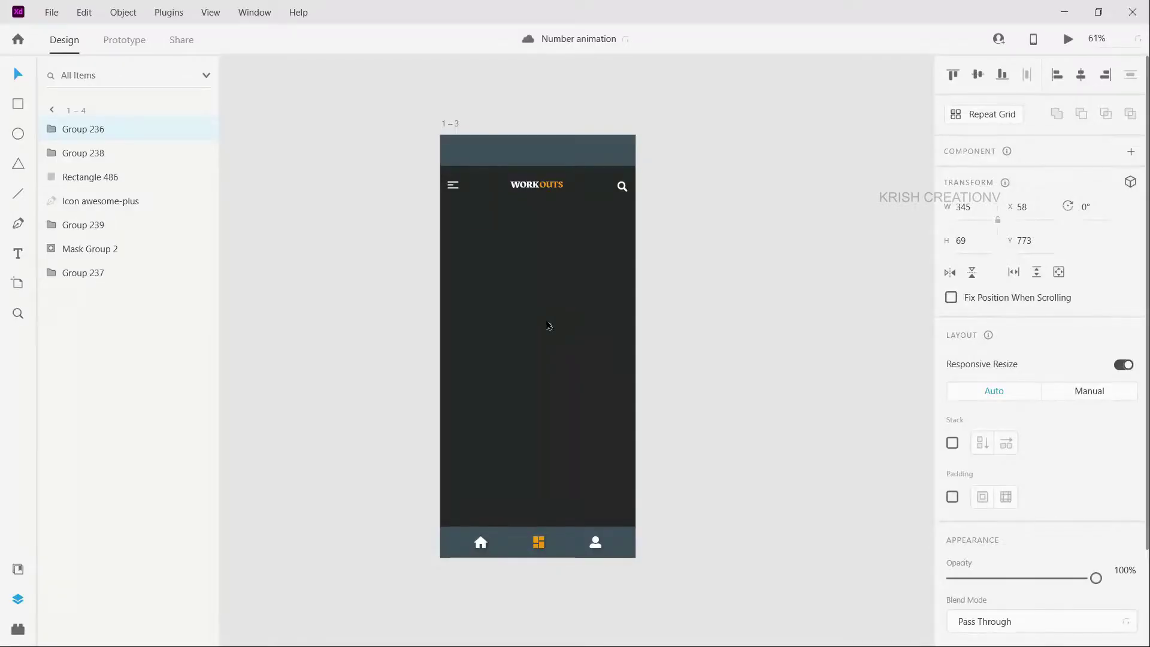
Step: Move the time, distance and calories stats group from artboard 1 – 4 to the lower part of artboard 1 – 3
scroll(549, 326, down, 2)
scroll(529, 321, left, 5)
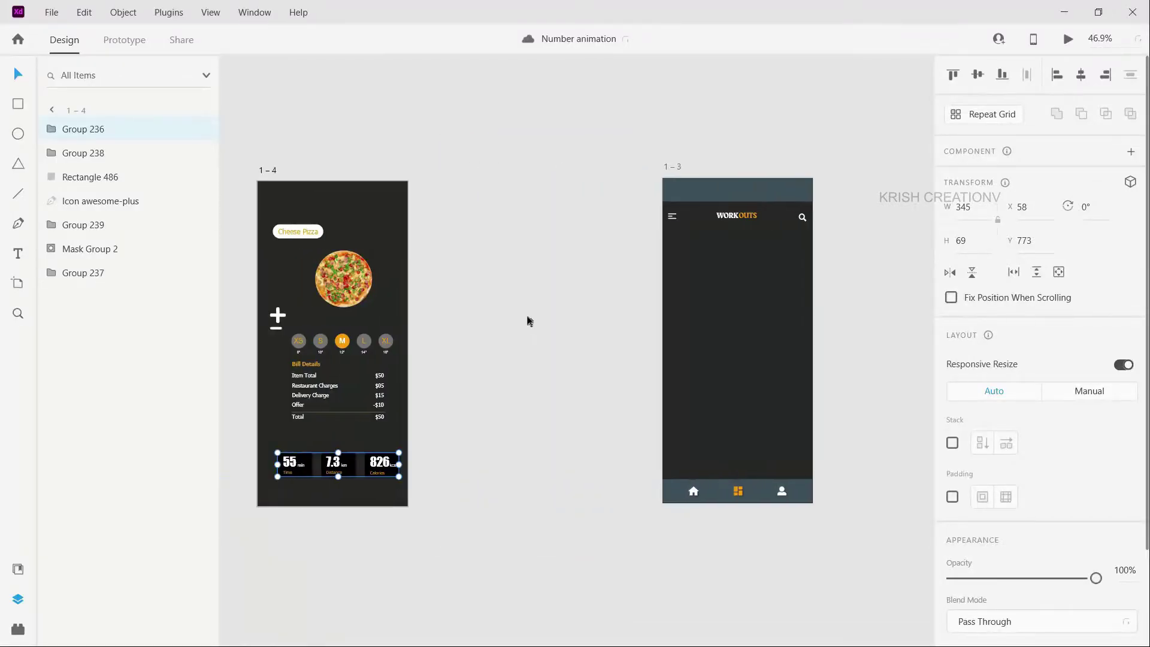
drag(378, 469, 780, 453)
scroll(779, 455, right, 2)
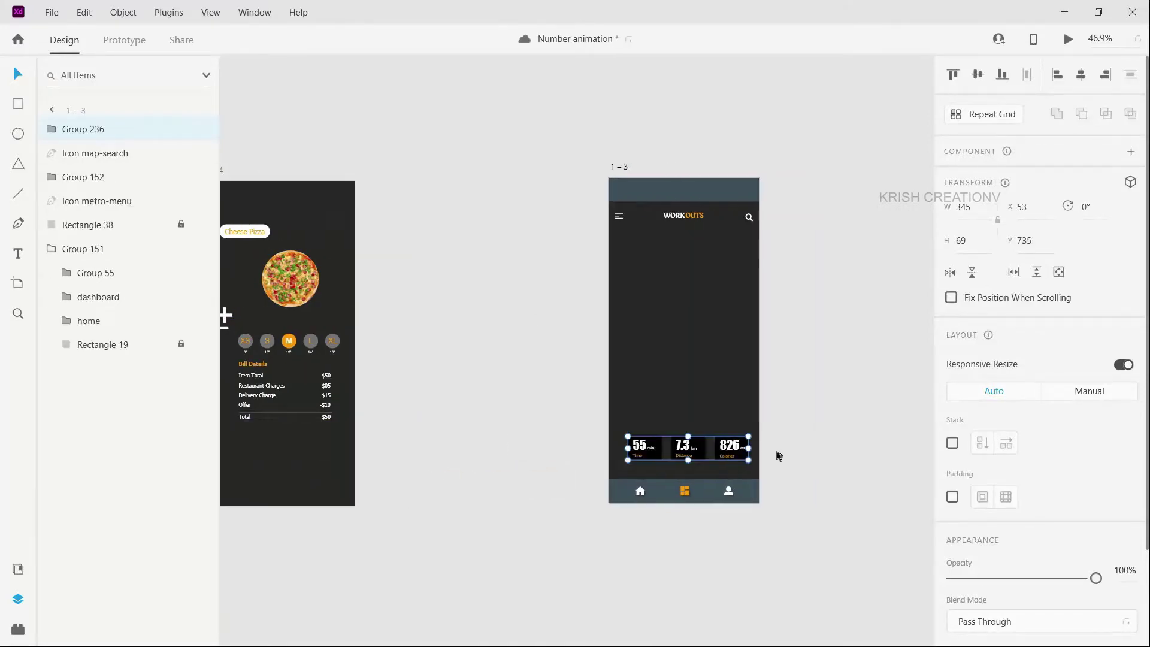
Step: Position the stats group above the navigation bar at X 42, Y 739
scroll(775, 457, up, 3)
scroll(719, 449, down, 2)
scroll(716, 446, up, 2)
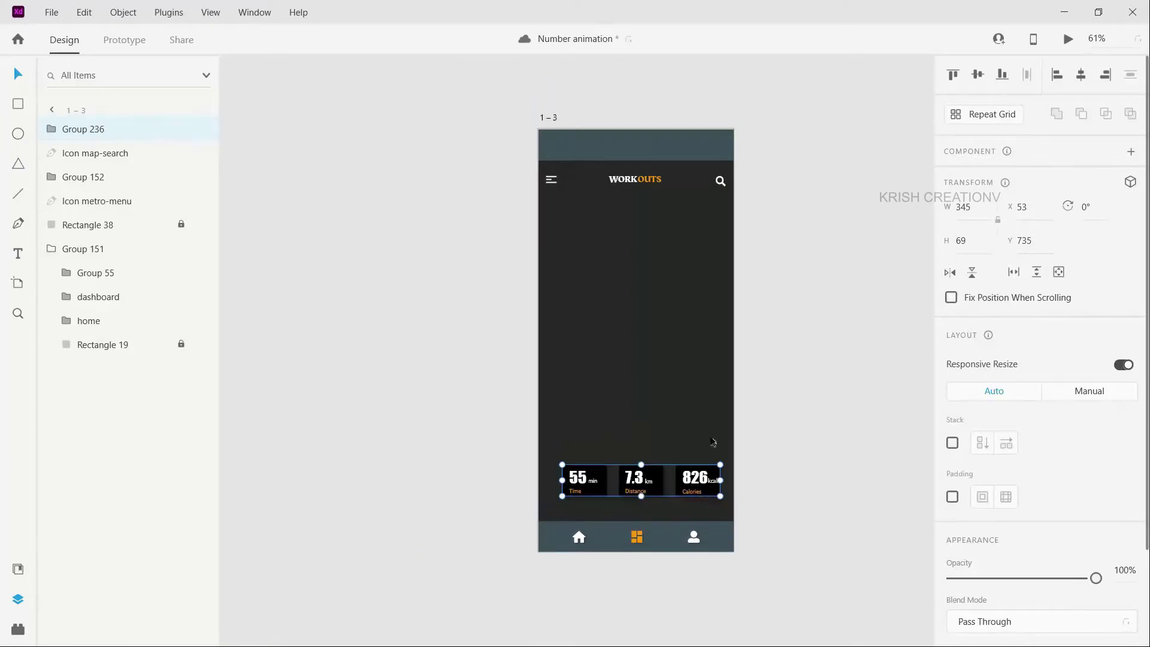
drag(702, 482, 703, 503)
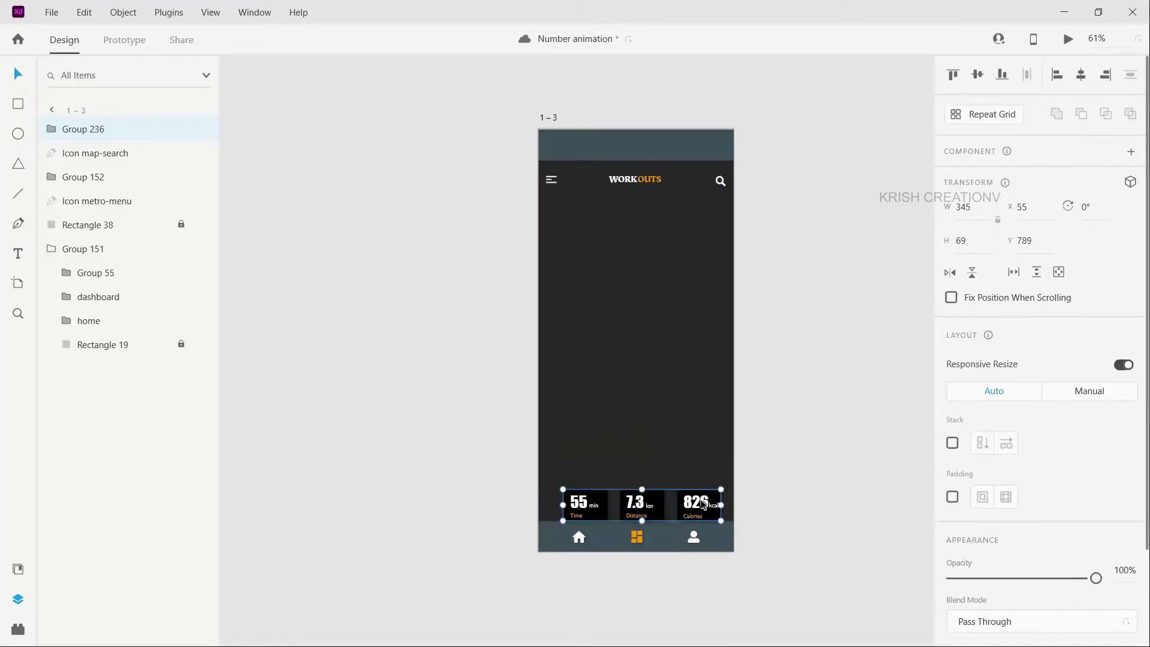
key(shift+Up)
key(shift+Up)
key(shift+Up)
key(shift+Up)
key(shift+Up)
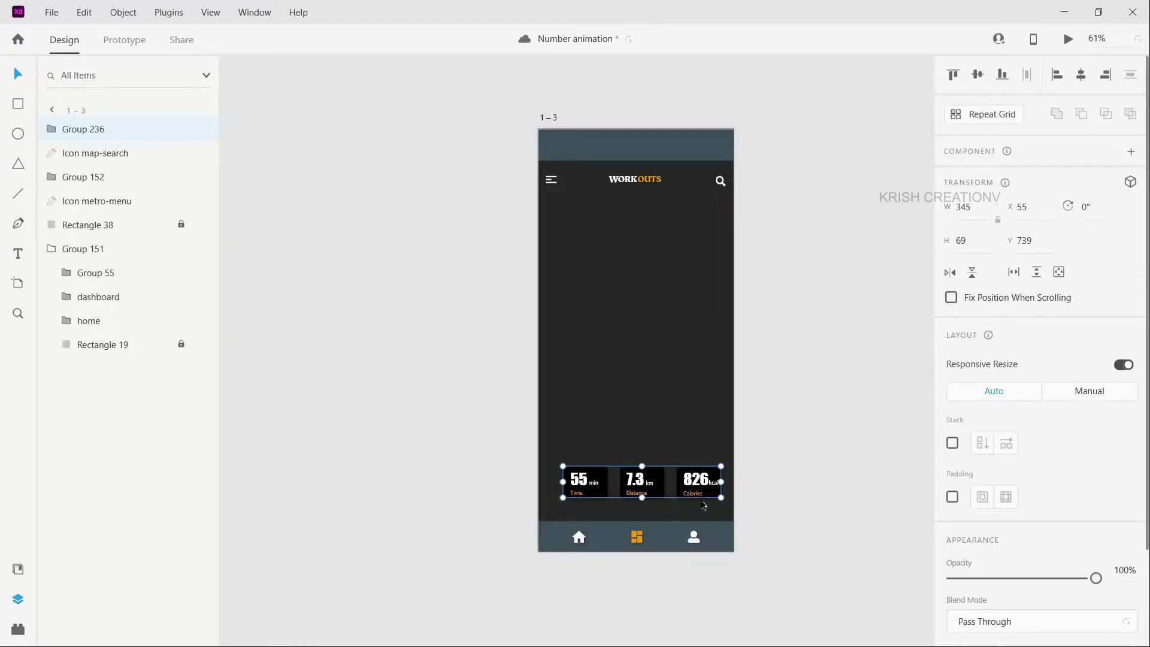
key(shift+Left)
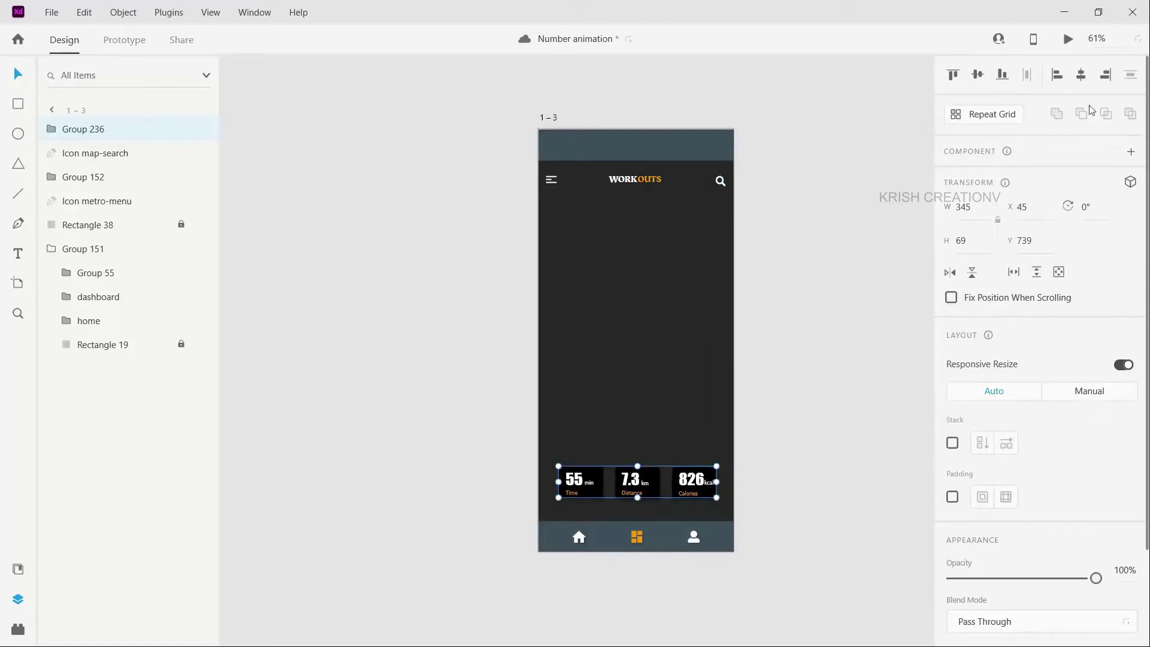
key(Left)
key(Left)
key(Left)
Step: Draw a circle about 232 by 232 below the WORKOUTS title and centre it horizontally at X 98, Y 193
scroll(683, 347, up, 2)
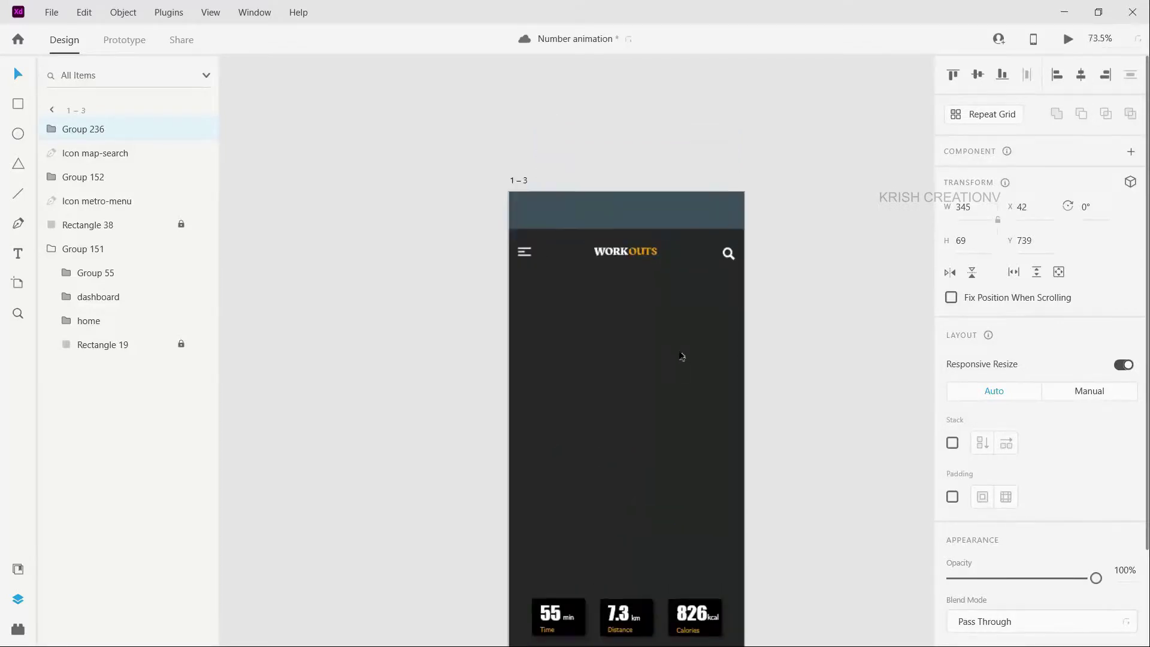
scroll(683, 357, up, 3)
scroll(604, 339, down, 2)
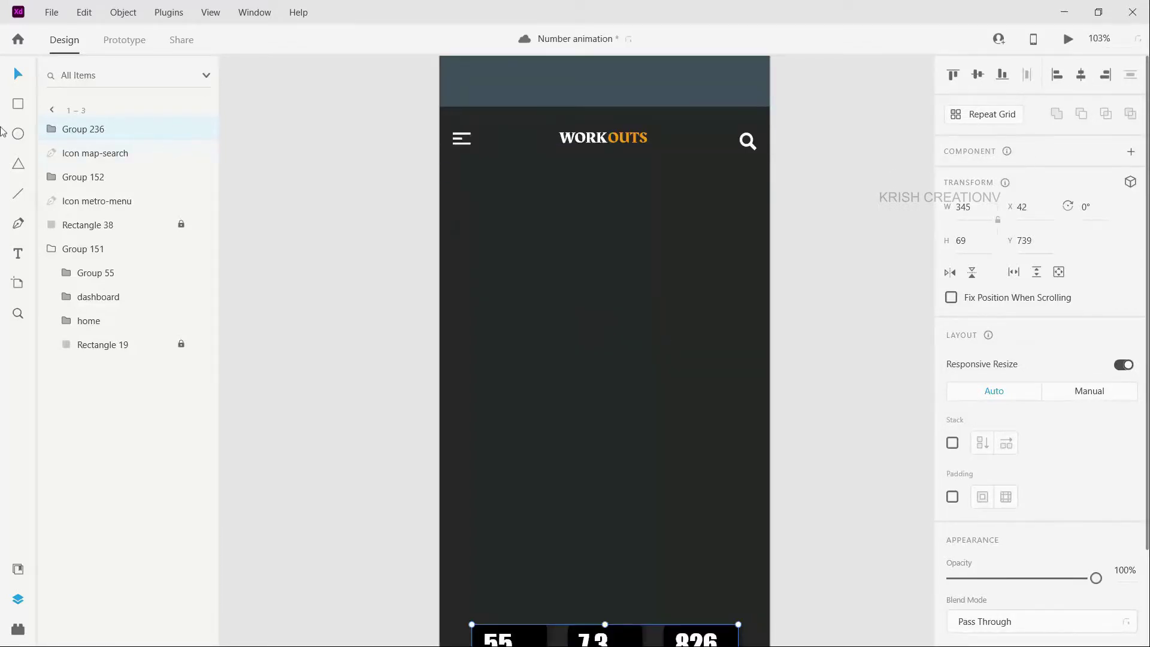
click(20, 138)
drag(527, 206, 708, 405)
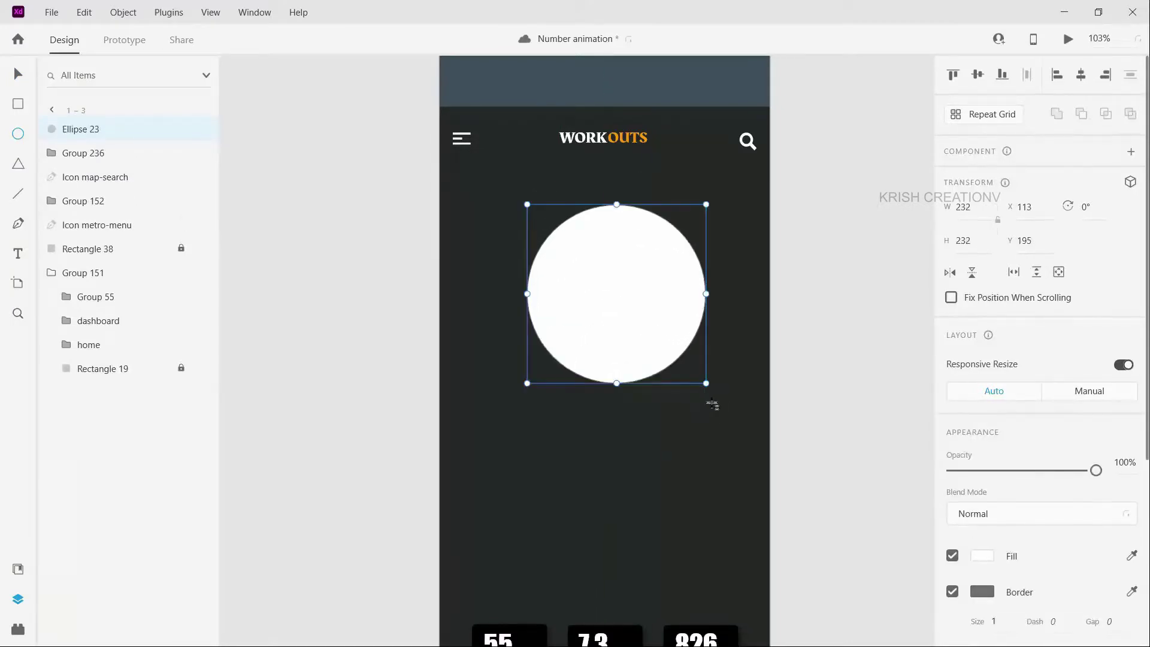
key(v)
drag(645, 337, 635, 337)
key(Down)
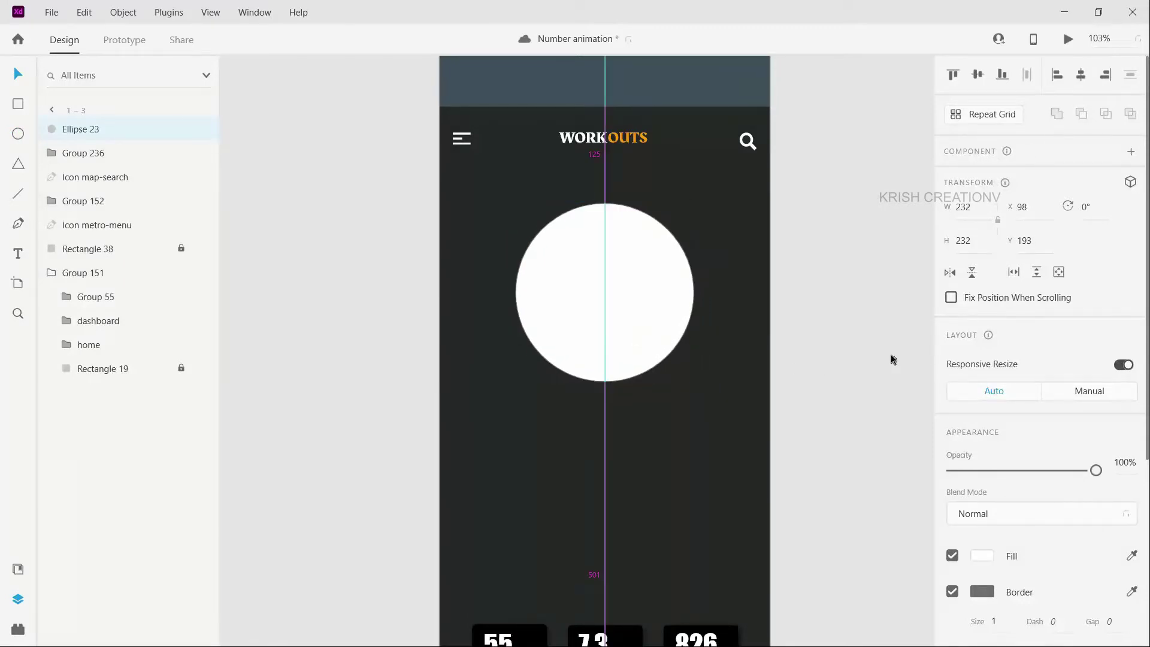
Step: Remove the circle's fill and give it an orange #FF9900 border of size 20
scroll(944, 419, down, 3)
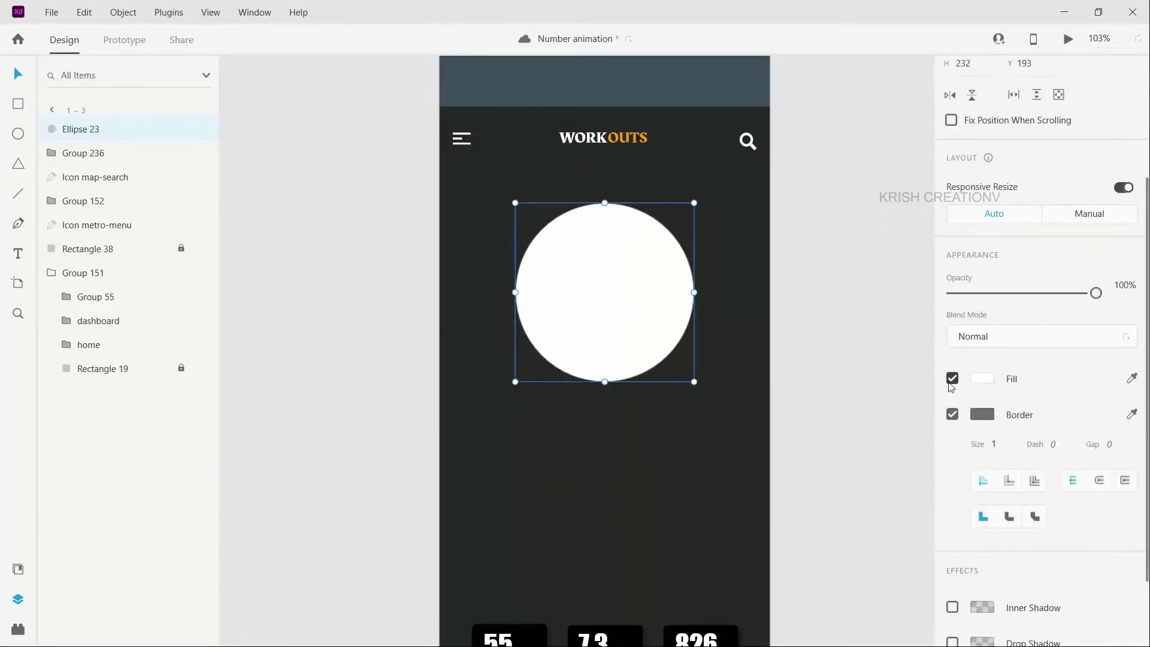
click(952, 382)
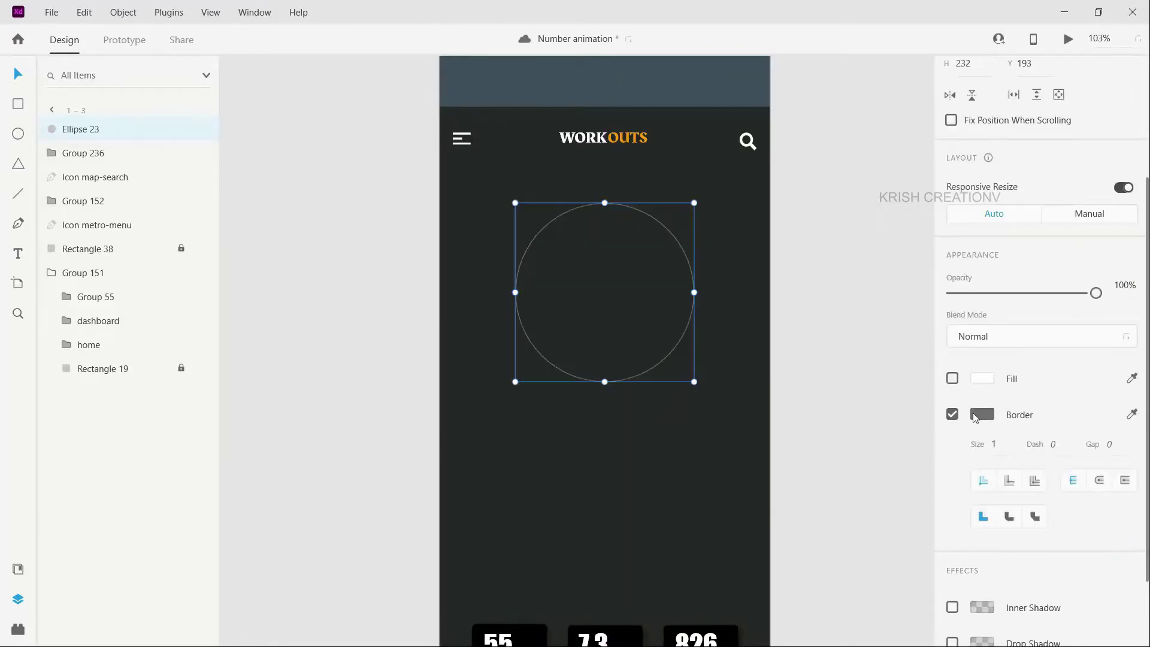
click(981, 418)
click(820, 503)
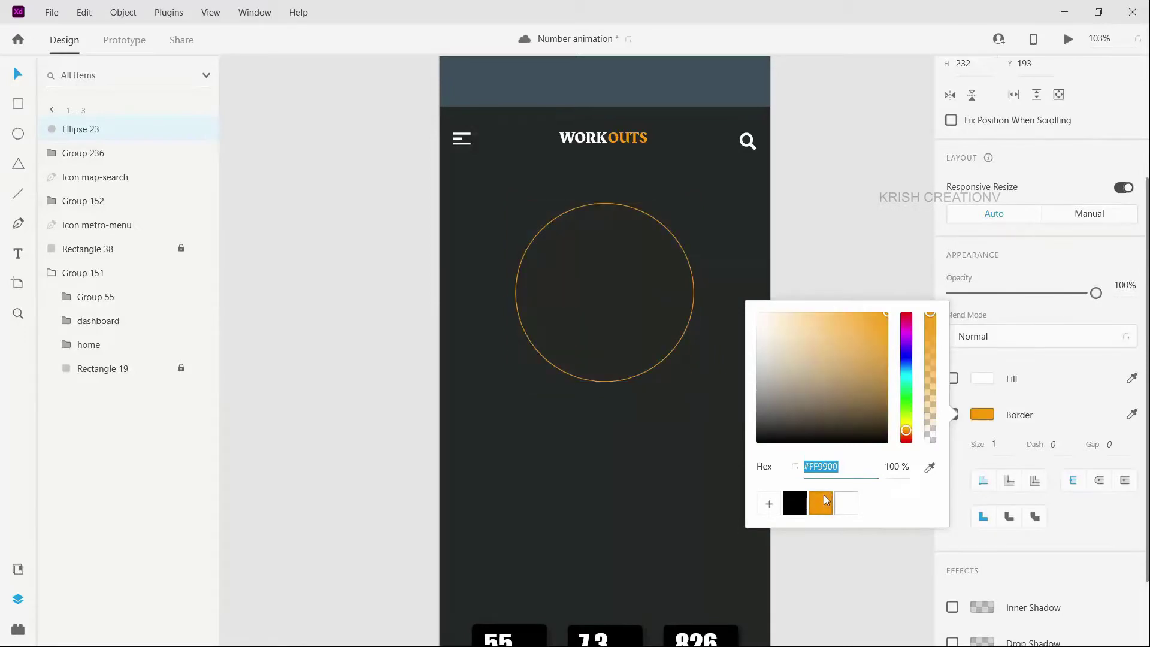
click(999, 448)
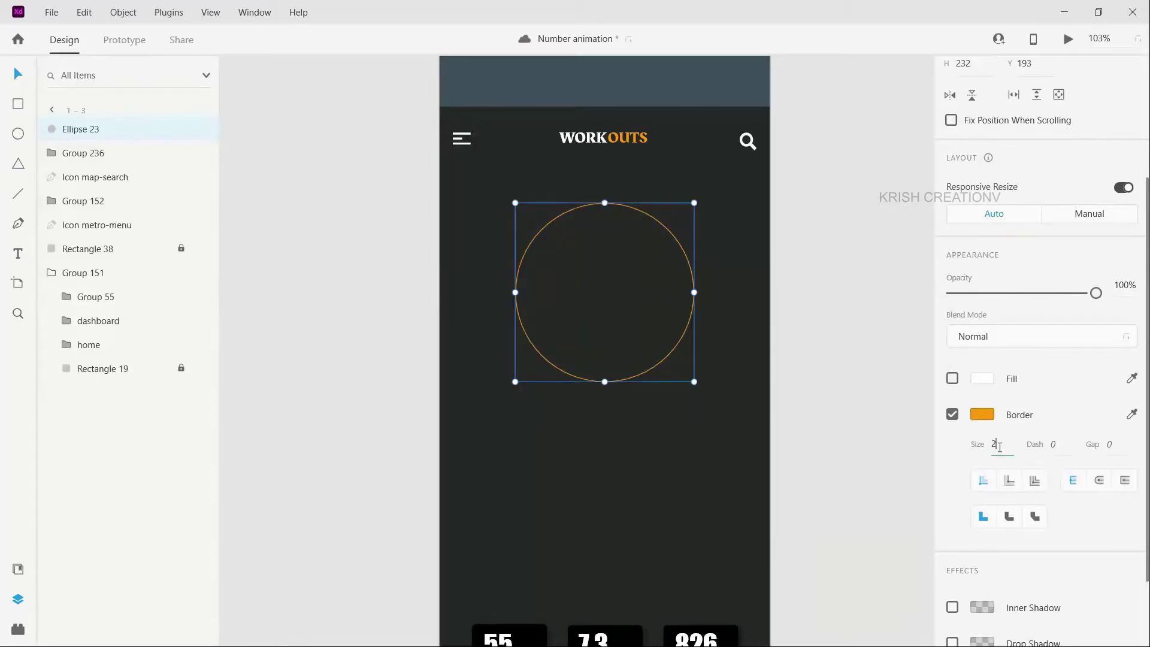
key(Return)
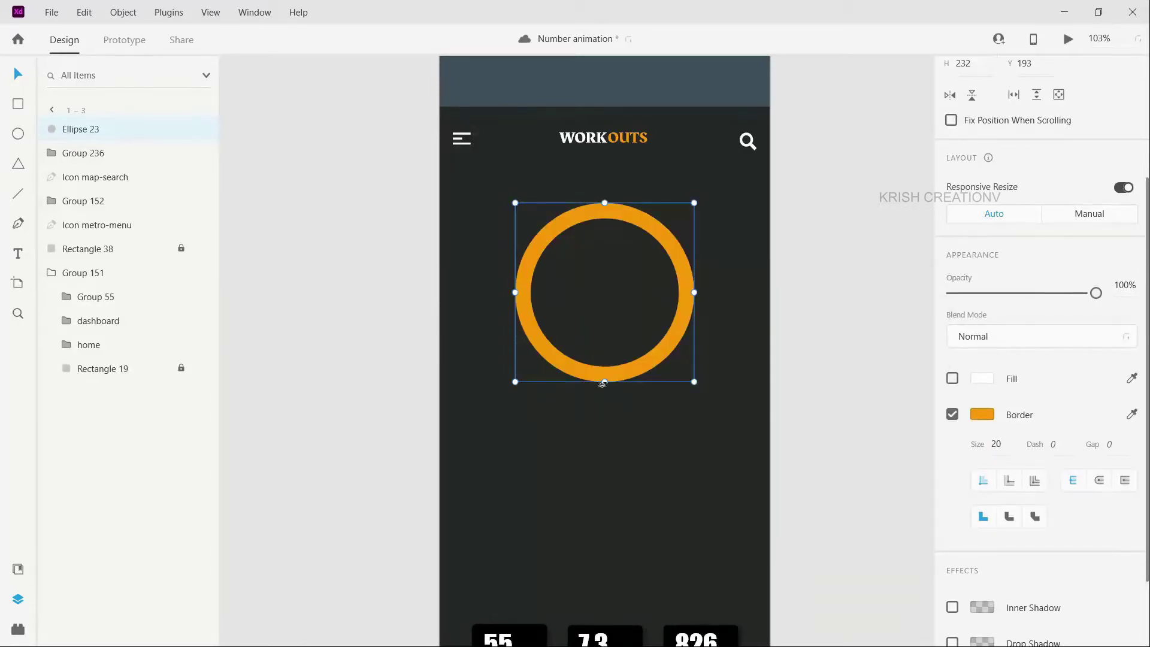
Step: Set the orange ring's opacity to 30%
click(992, 294)
drag(992, 293, 996, 296)
click(996, 297)
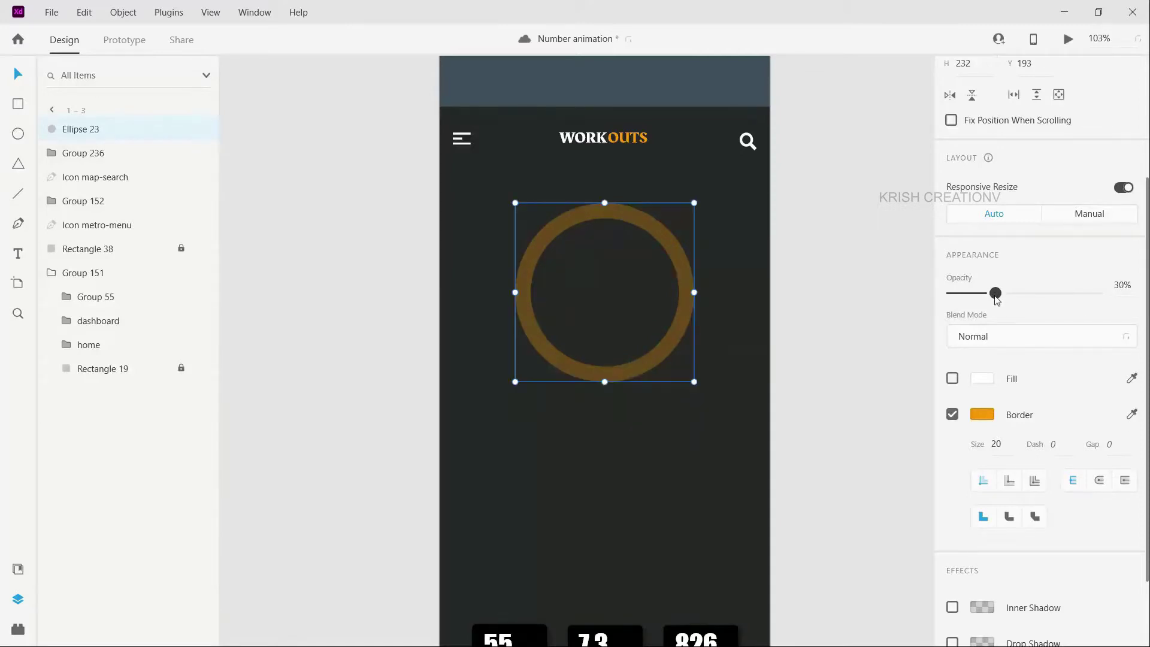
Step: Duplicate the faded ring in place and set the copy's opacity to 100%
click(623, 521)
click(636, 381)
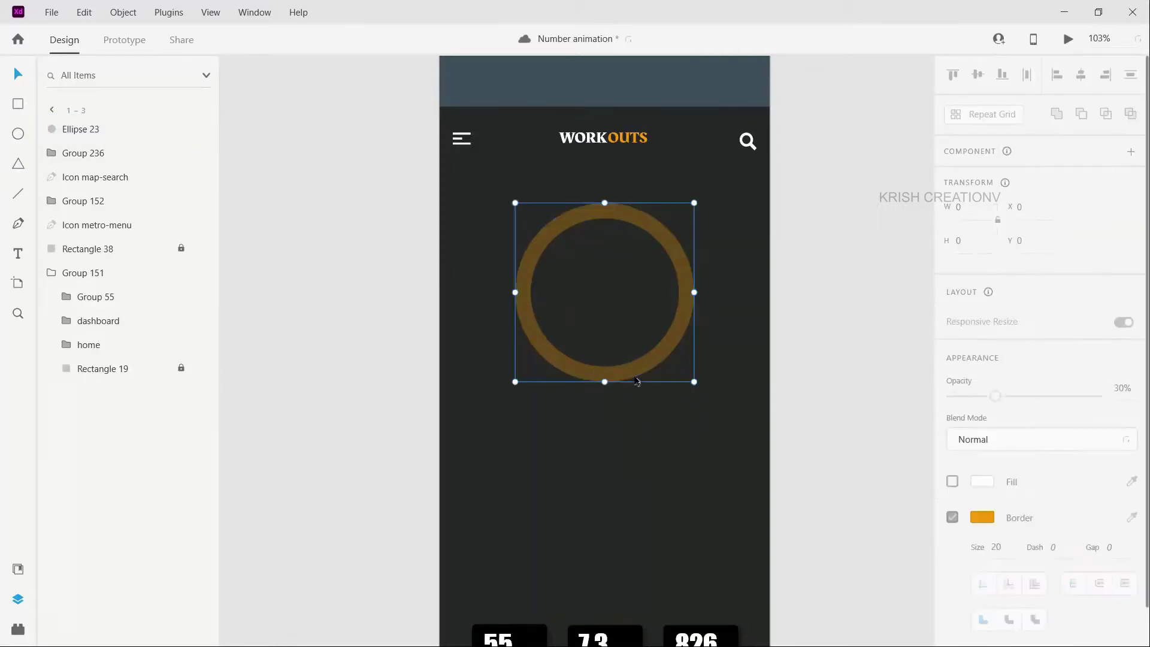
key(ctrl+d)
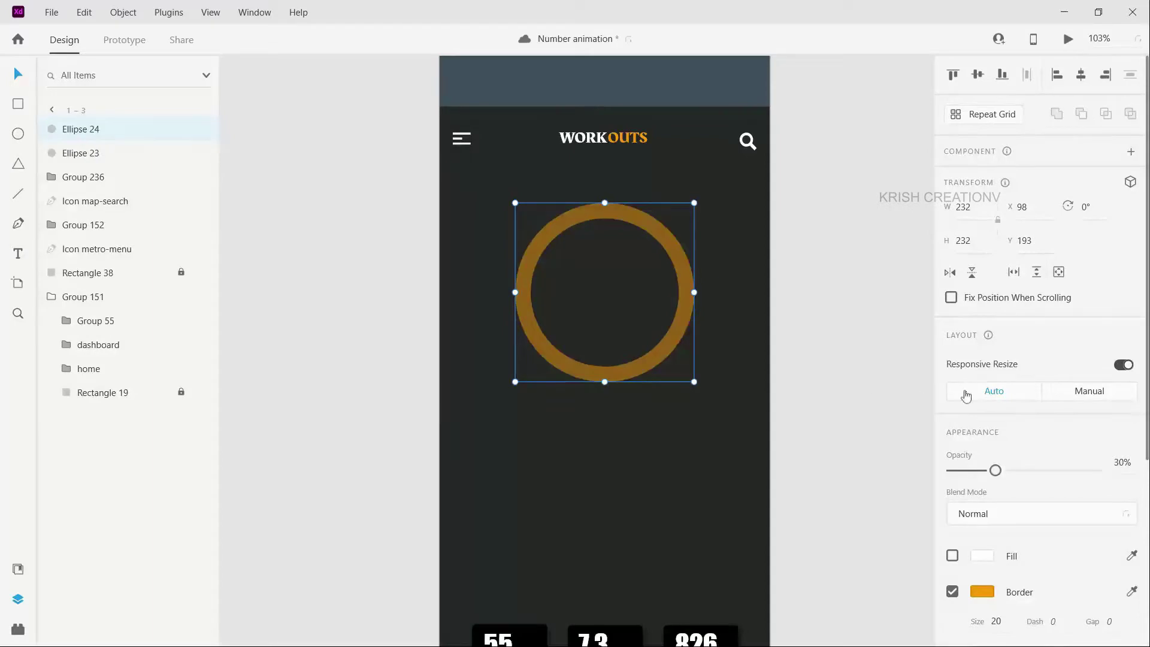
drag(995, 471, 1096, 470)
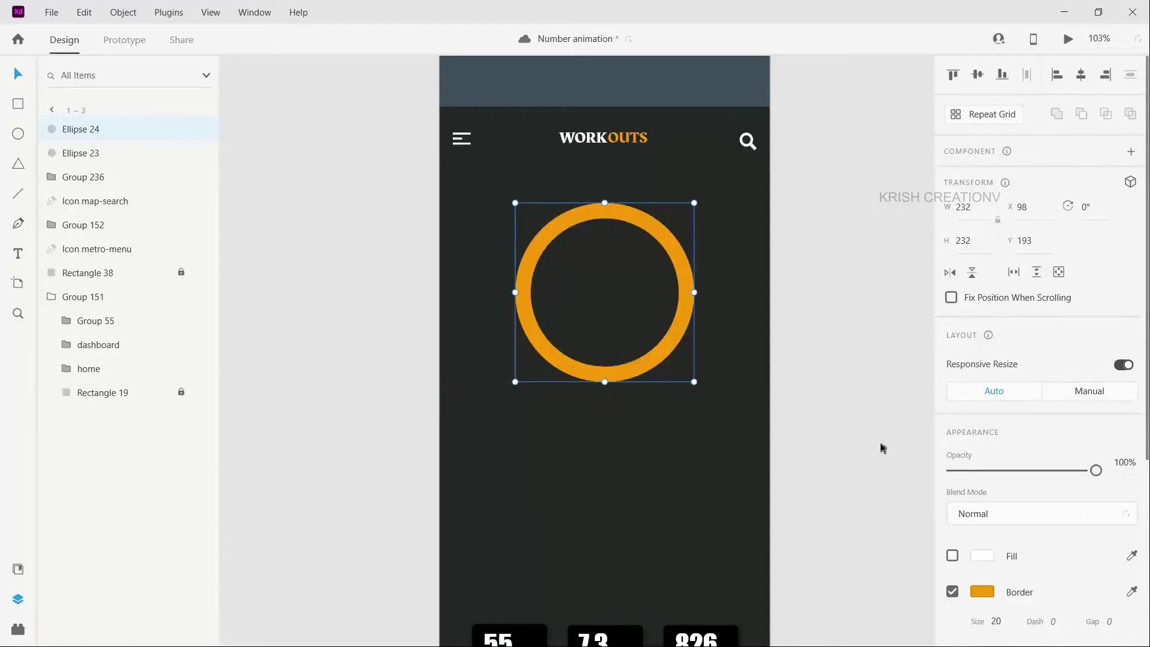
Step: Set the copied ring's border dash to 40 and its gap to 690 so a single segment remains
scroll(995, 420, down, 3)
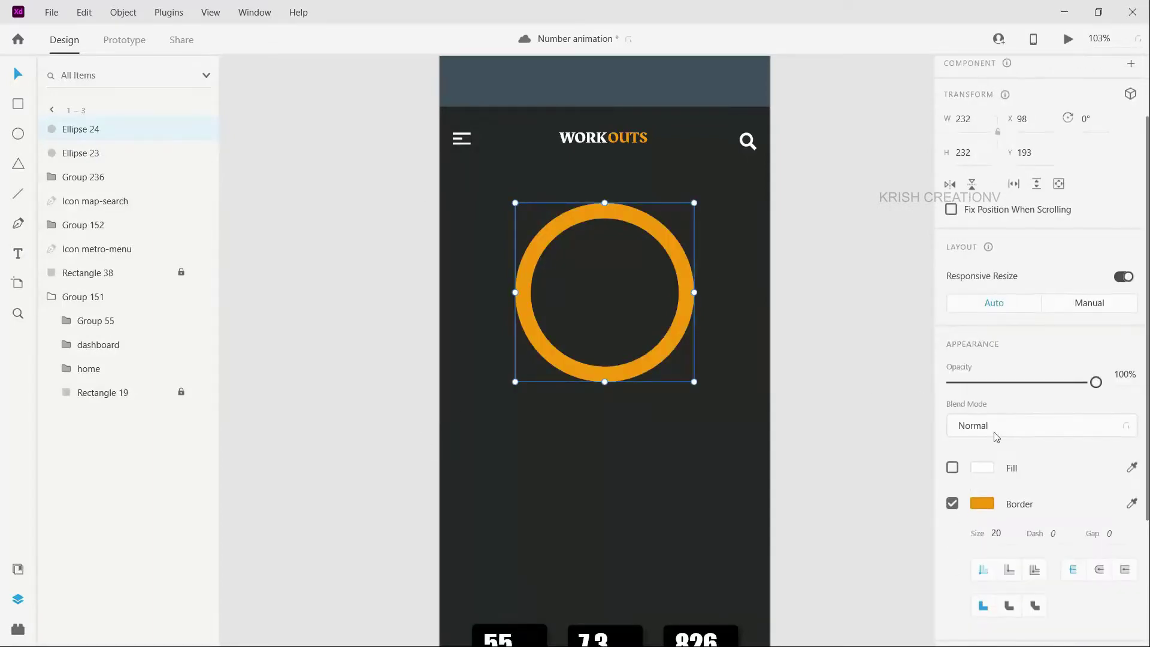
double_click(1058, 533)
text(40)
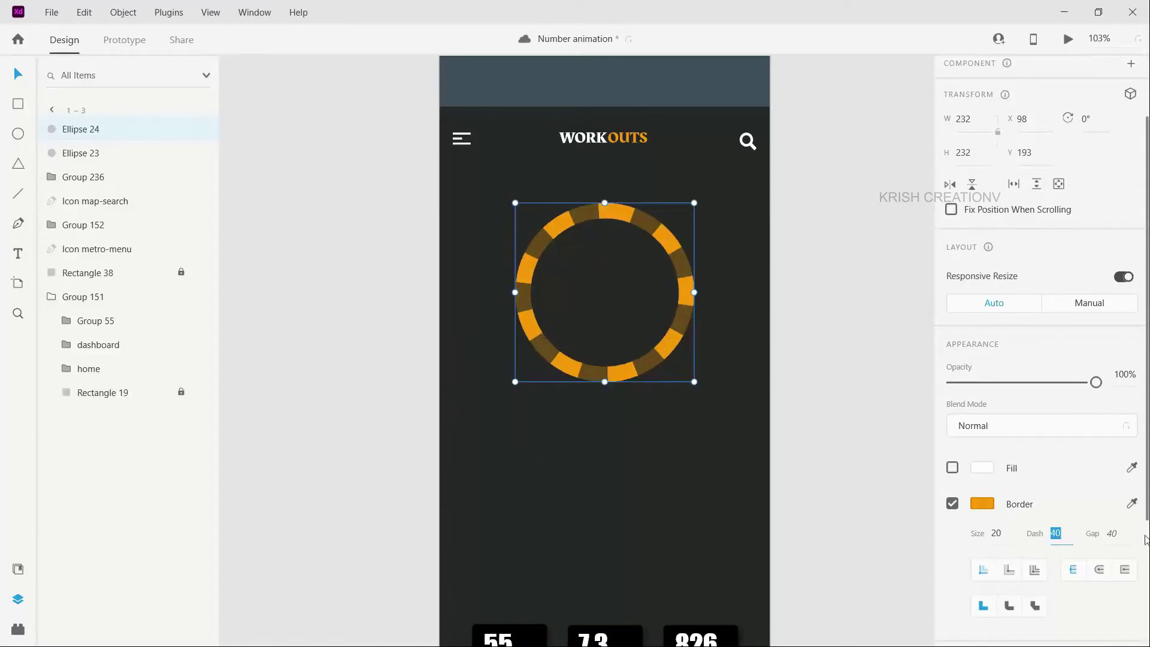
double_click(1115, 533)
key(shift+Up)
key(shift+Up)
key(shift+Up)
key(shift+Up)
key(shift+Up)
key(shift+Up)
key(shift+Up)
key(shift+Up)
key(shift+Up)
key(shift+Up)
key(shift+Up)
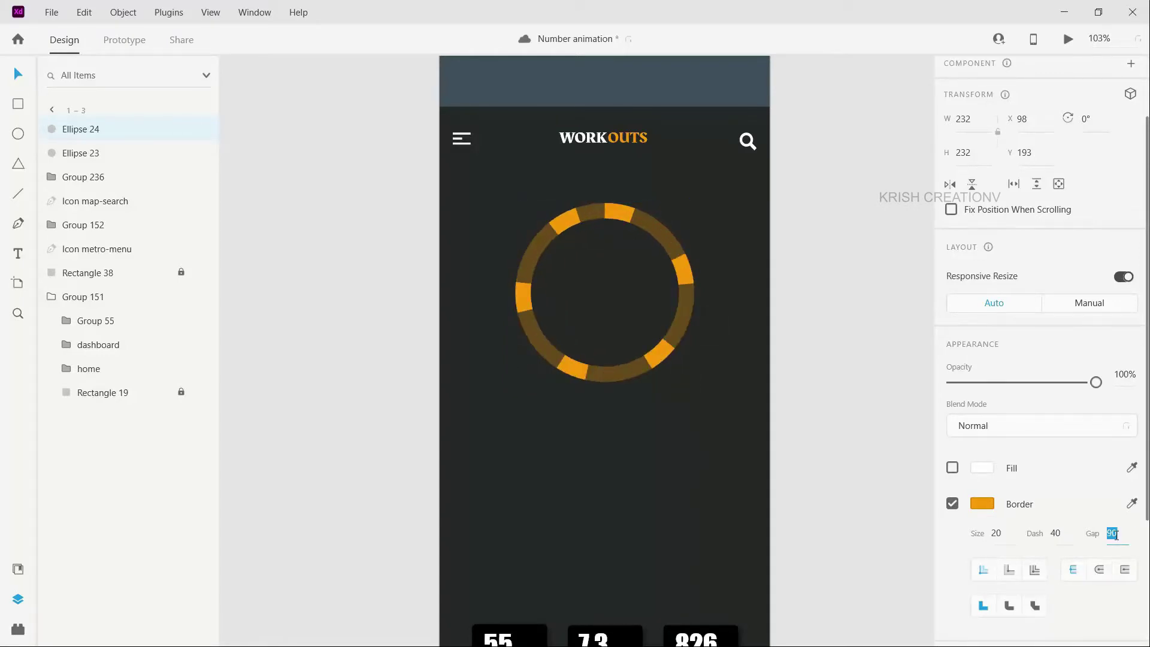
key(shift+Up)
key(shift+Up)
key(shift+Up)
key(shift+Up)
key(shift+Up)
key(shift+Up)
key(shift+Up)
key(shift+Up)
key(shift+Up)
key(shift+Up)
key(shift+Up)
key(shift+Up)
key(shift+Up)
key(shift+Up)
key(shift+Up)
key(shift+Up)
key(shift+Up)
key(shift+Up)
key(shift+Up)
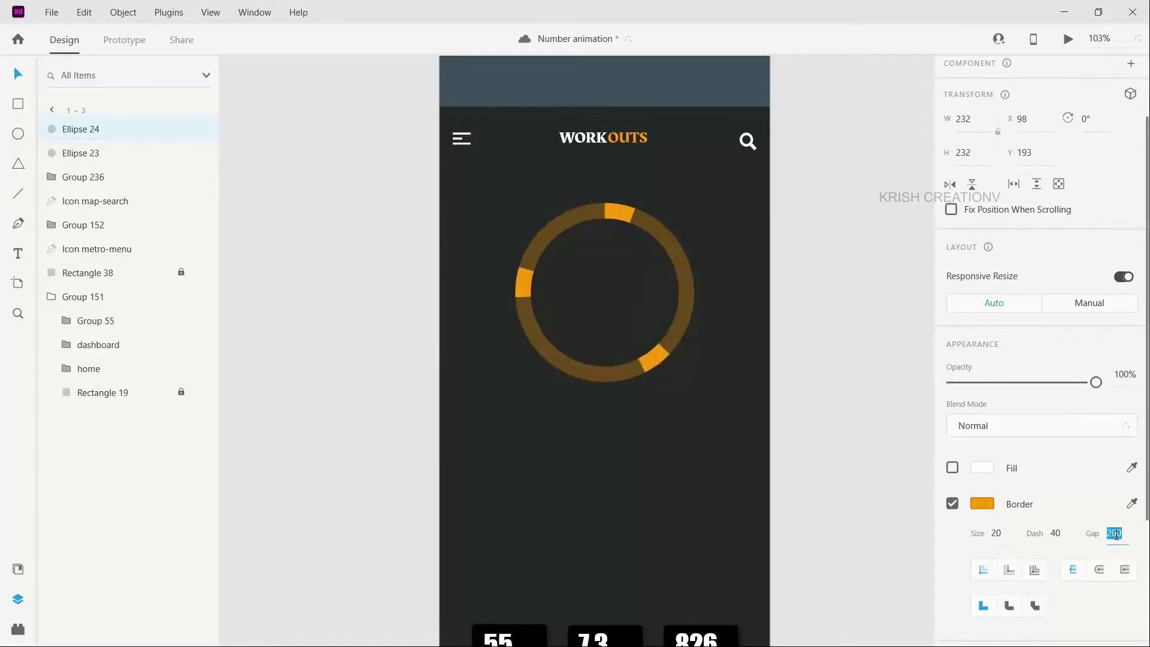
key(shift+Up)
key(shift+Up)
key(shift+Up)
key(shift+Up)
key(shift+Up)
key(shift+Up)
key(shift+Up)
key(shift+Up)
key(shift+Up)
key(shift+Up)
key(shift+Up)
key(shift+Up)
key(shift+Up)
key(shift+Up)
key(shift+Up)
key(shift+Up)
key(shift+Up)
key(shift+Up)
key(shift+Up)
key(shift+Up)
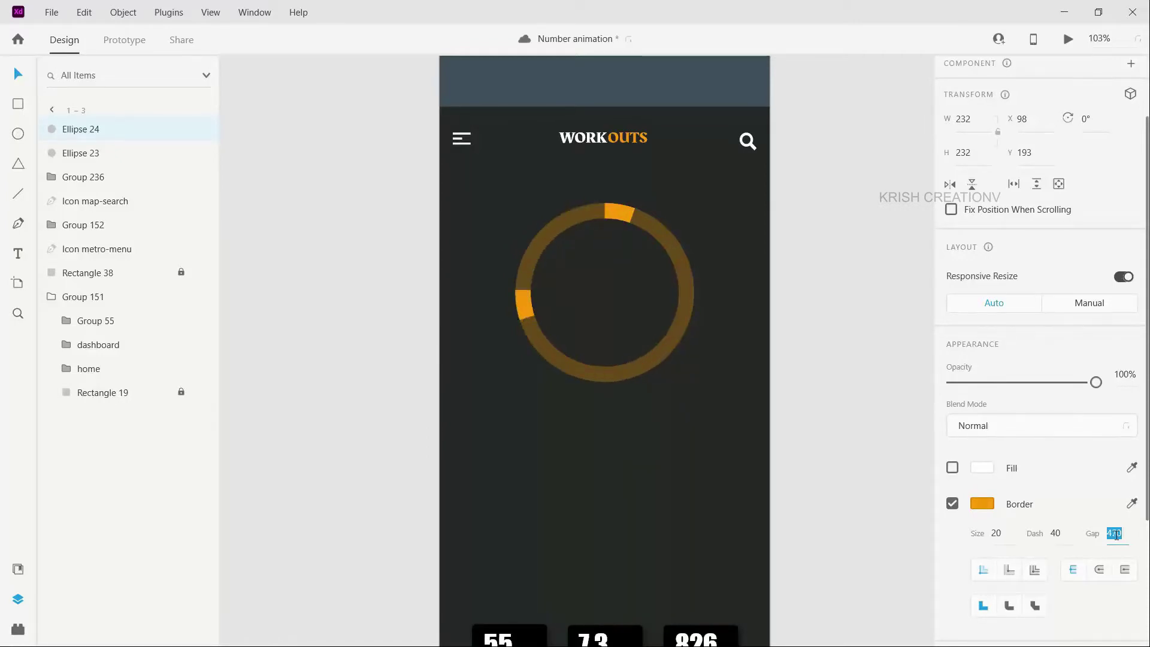
key(shift+Up)
key(shift+Up)
key(shift+Up)
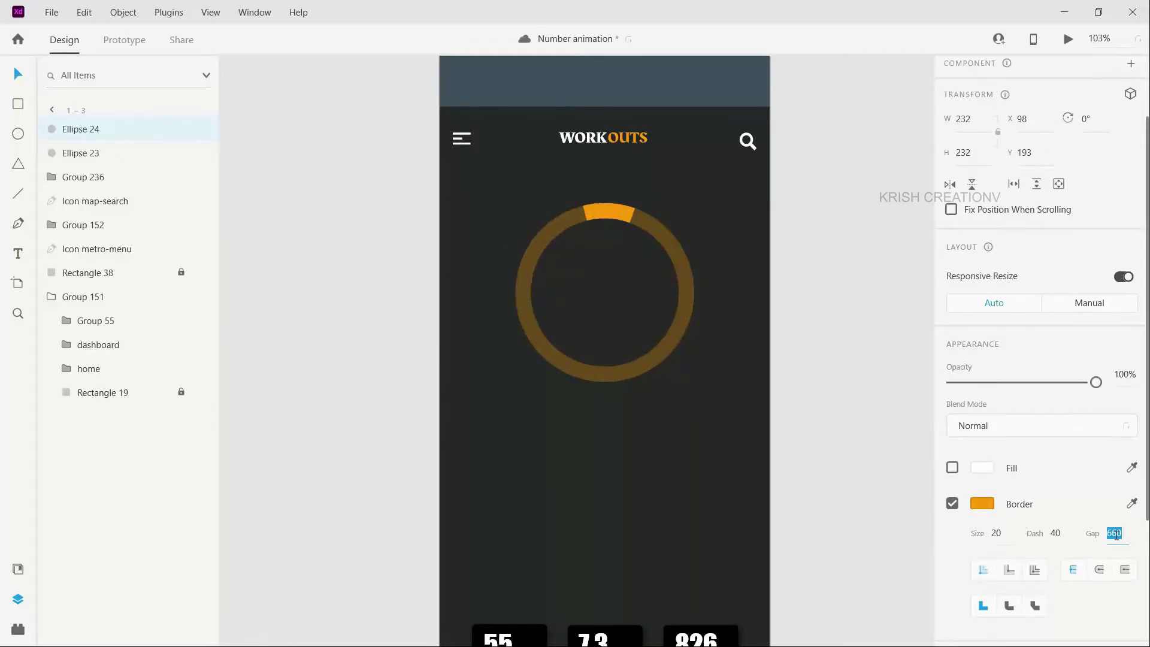
key(shift+Up)
key(shift+Up)
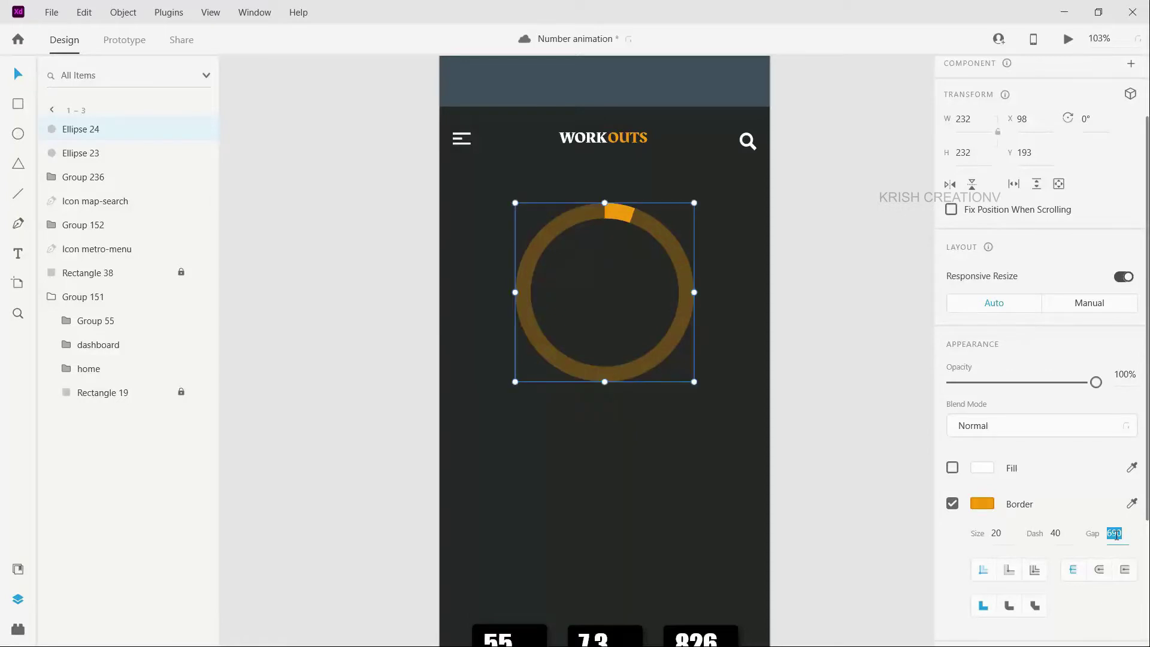
Step: Set the copied ring's border dash to 20 and give the dash round caps
click(1068, 537)
key(shift+Down)
key(shift+Down)
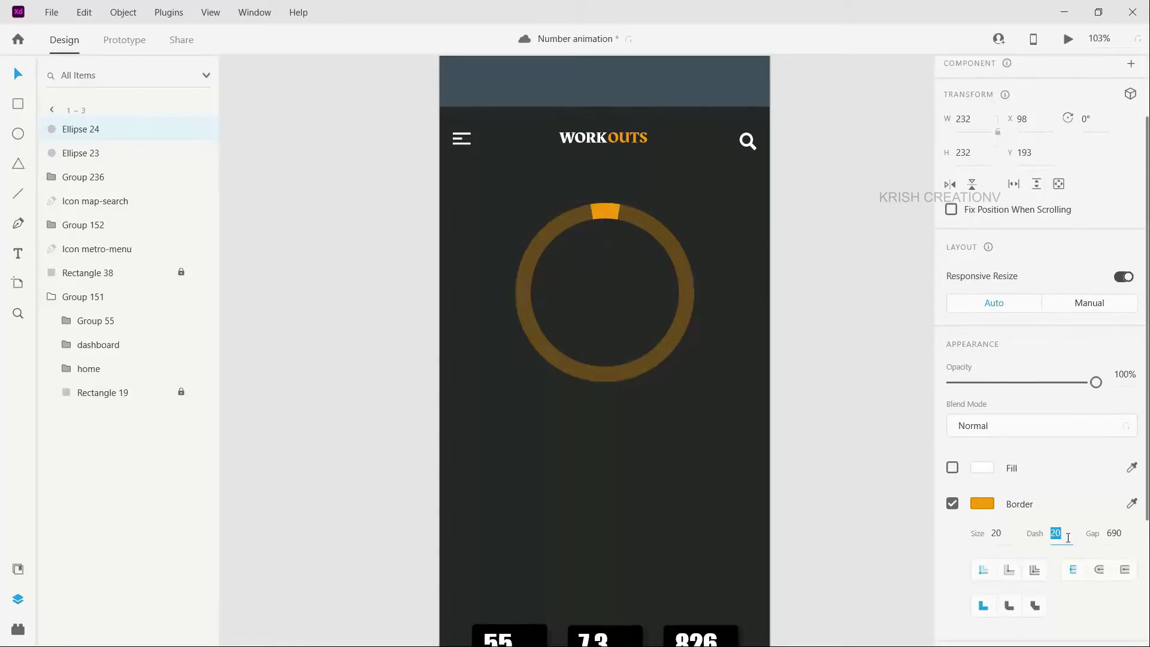
click(1101, 571)
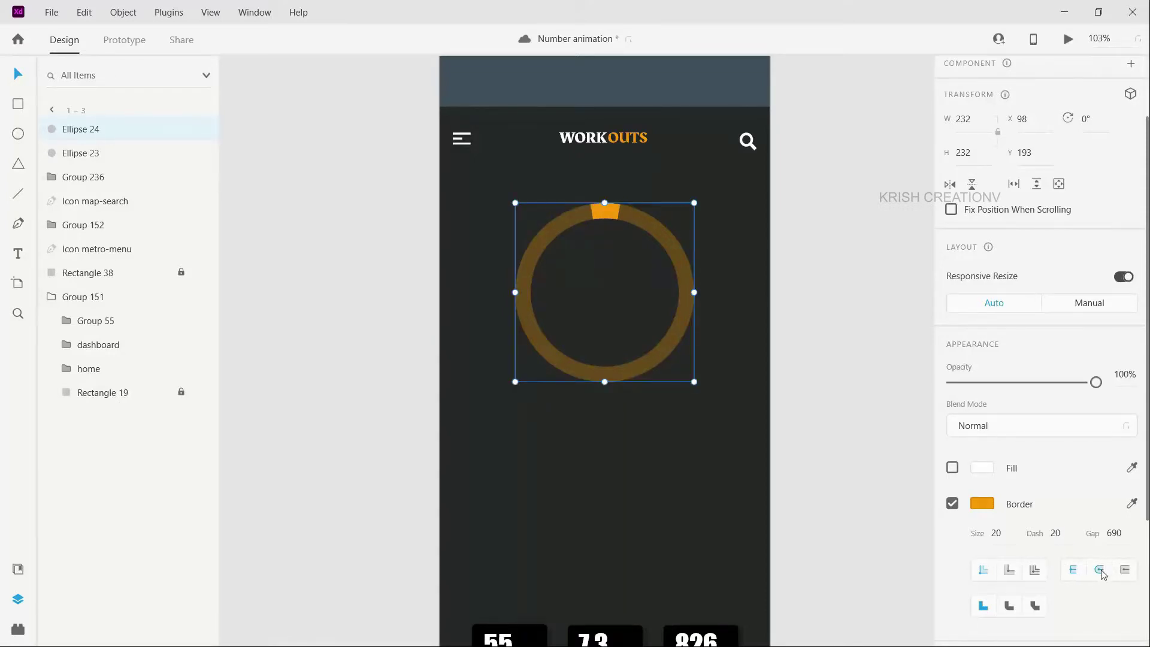
click(681, 434)
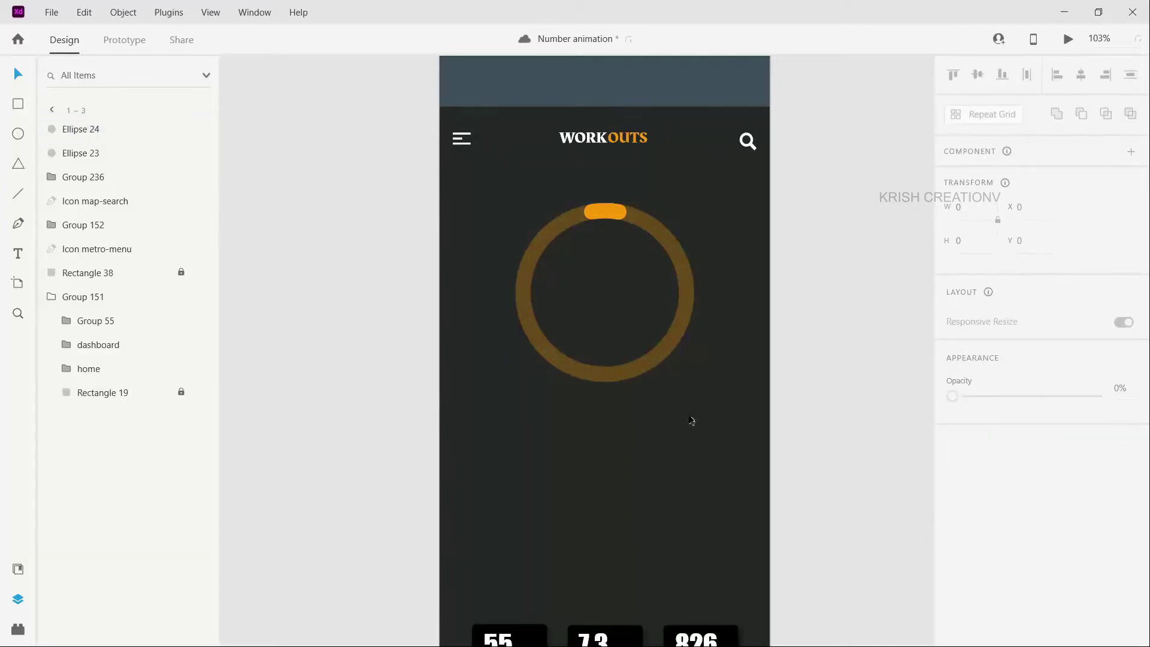
Step: Add a white "Steps Count" text label below the progress ring
scroll(709, 399, up, 3)
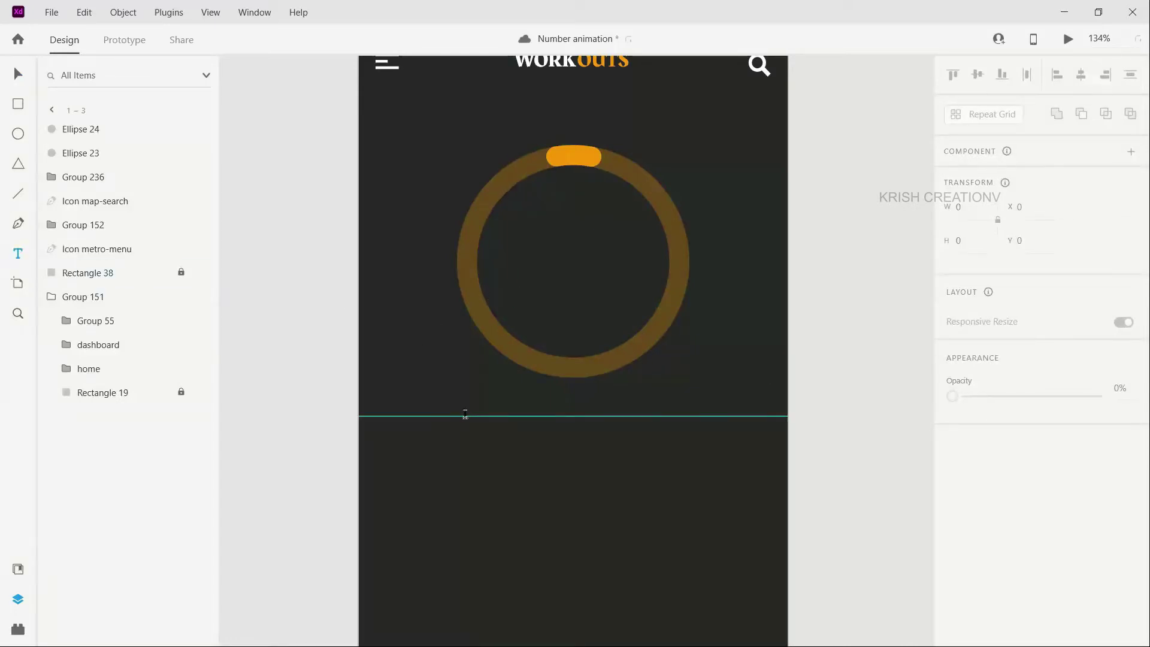
drag(465, 416, 678, 455)
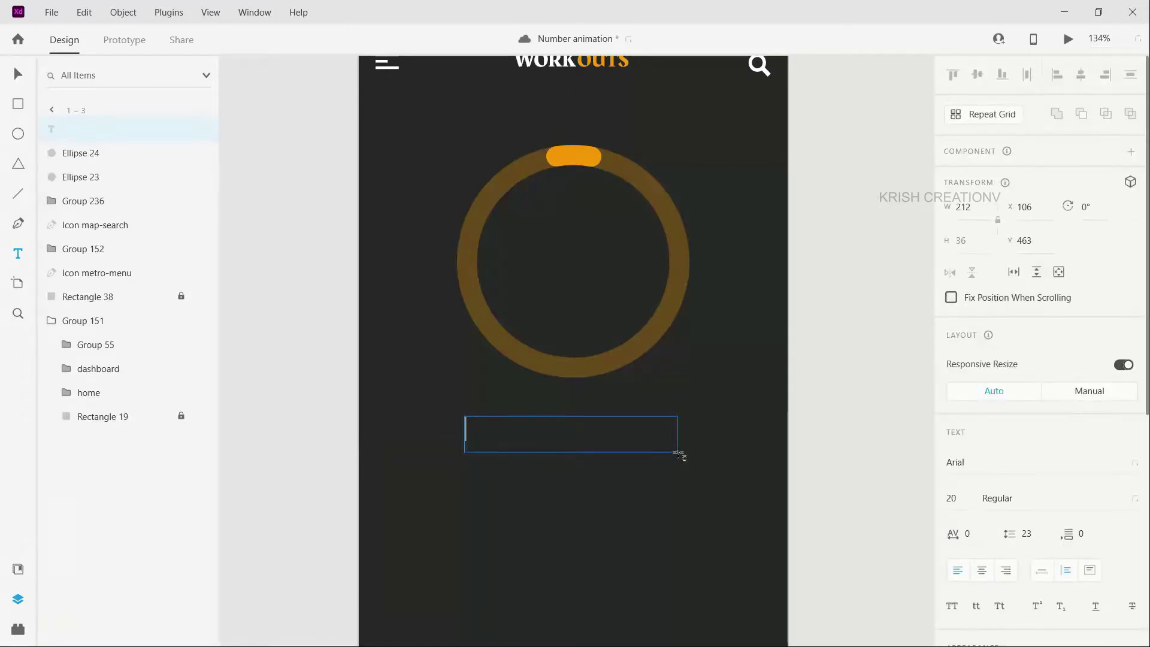
text(St)
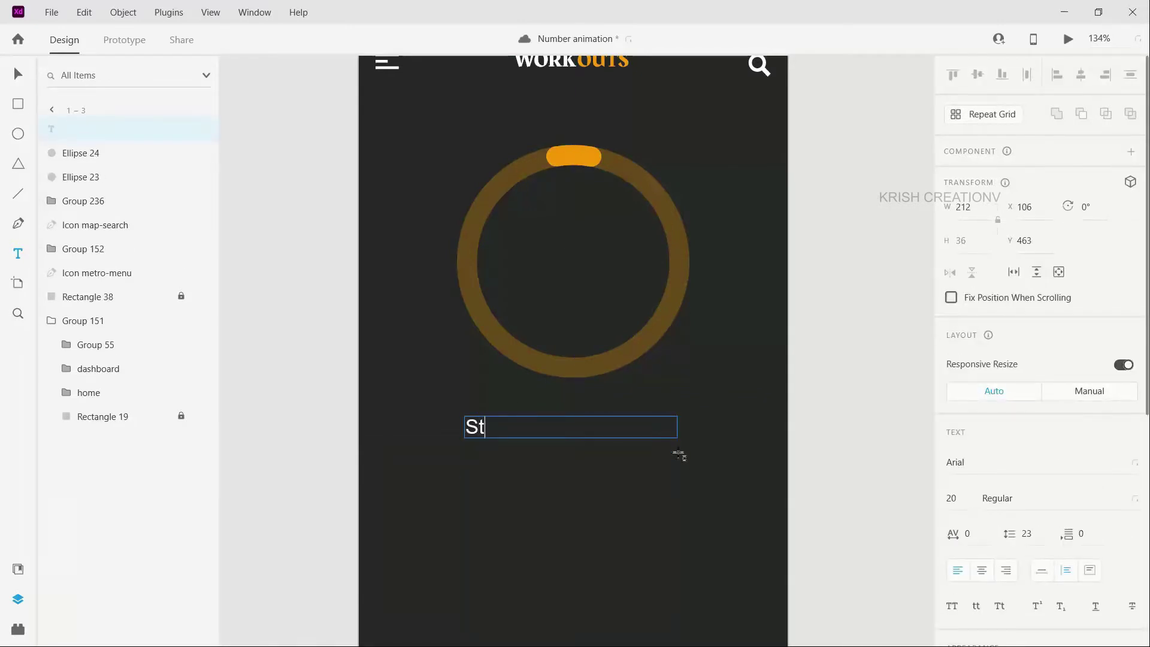
text(eps)
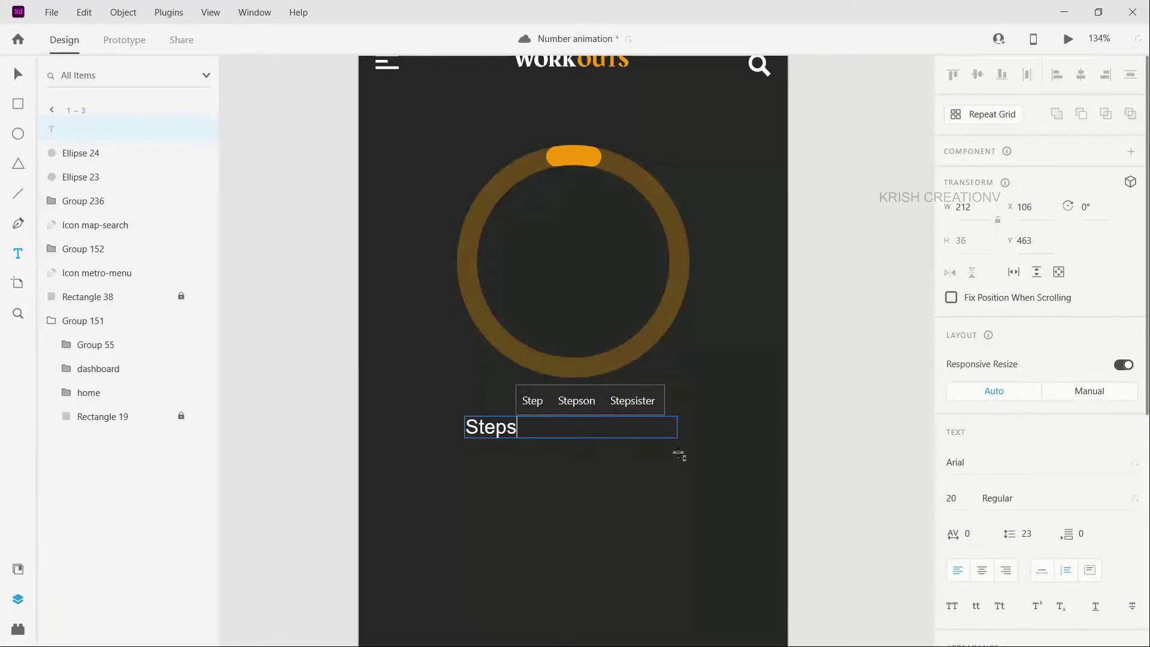
text( Count)
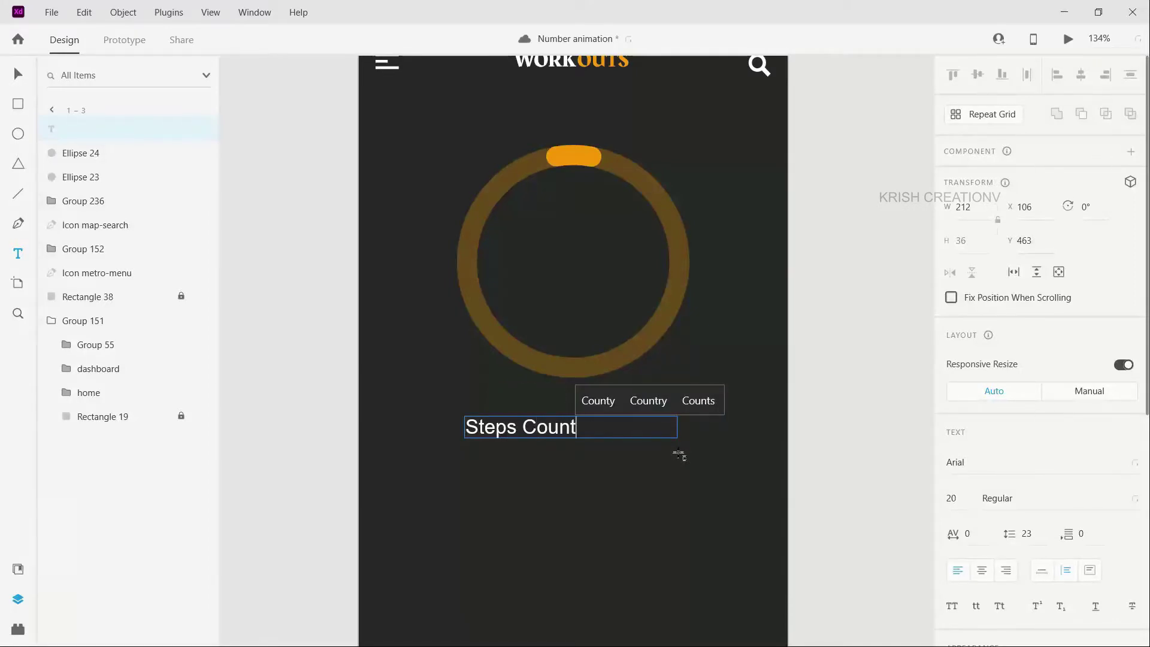
key(Escape)
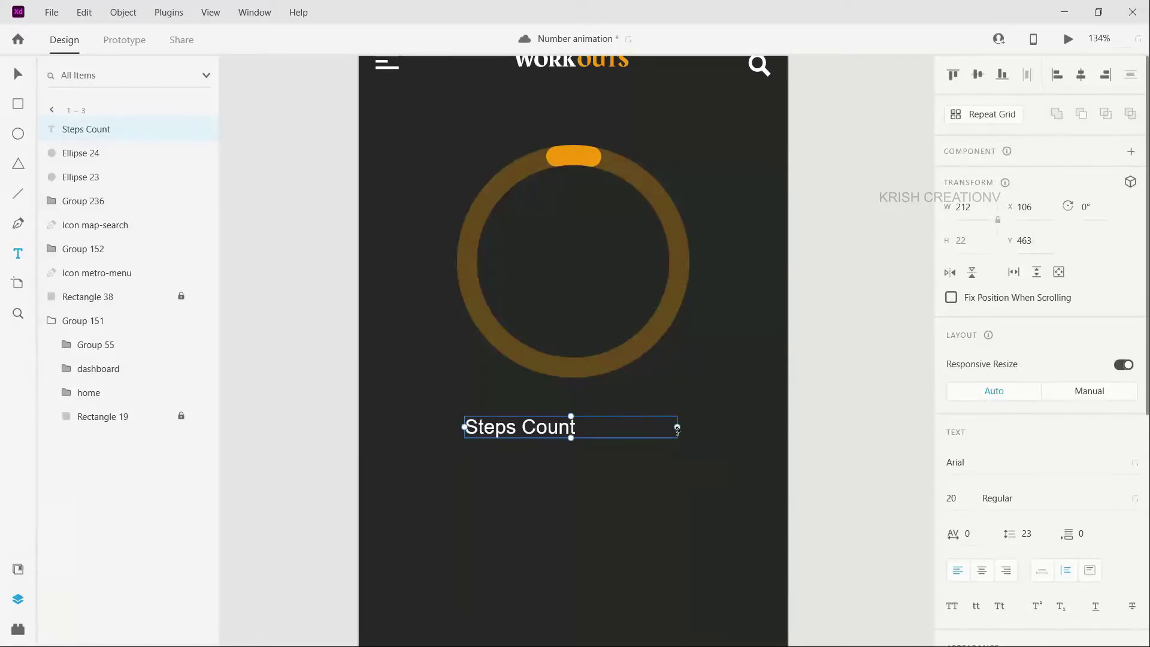
Step: Narrow the Steps Count text box to about 117 wide and move it to the ring's lower right, at about X 294, Y 441
drag(672, 426, 582, 427)
click(552, 488)
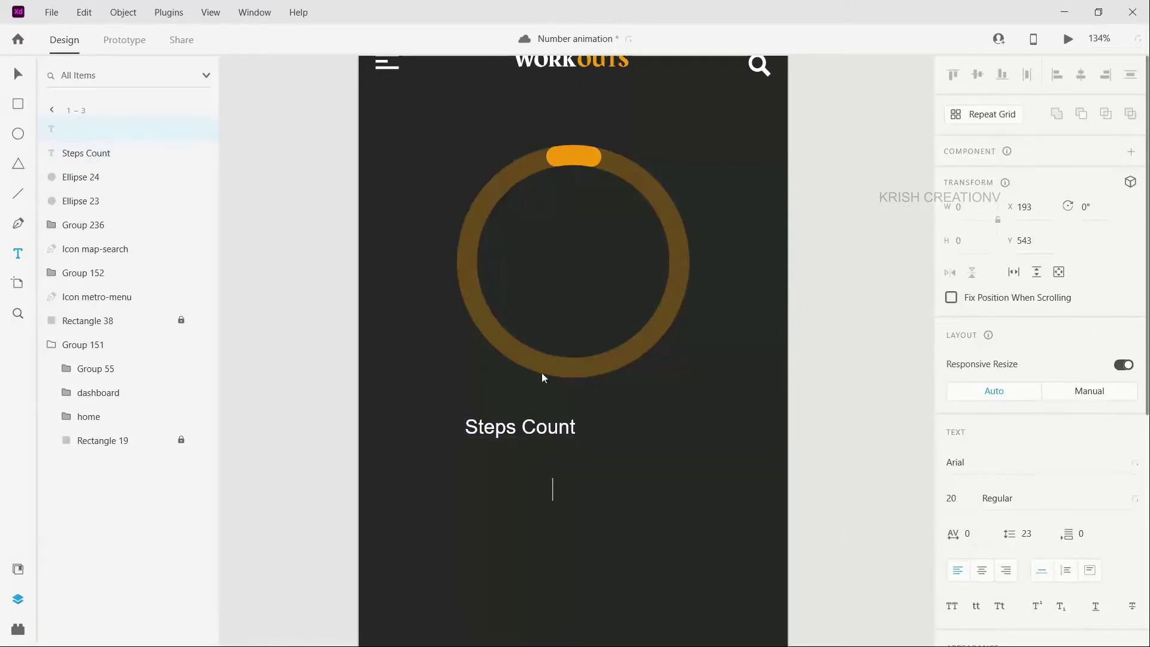
key(Escape)
key(v)
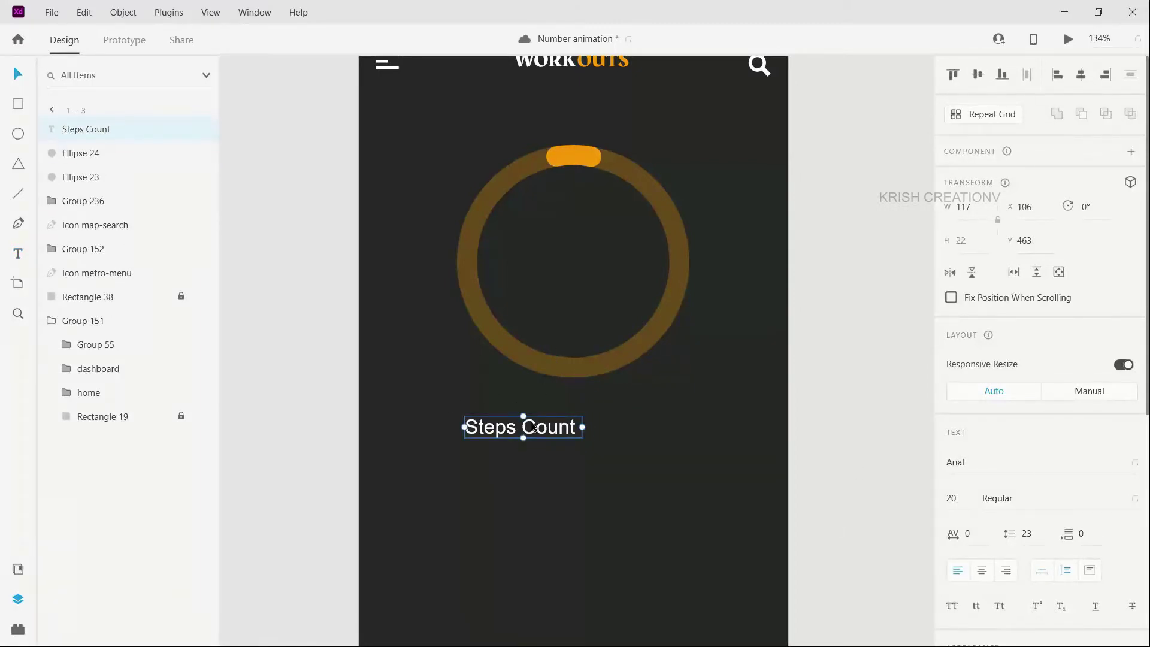
drag(538, 430, 719, 407)
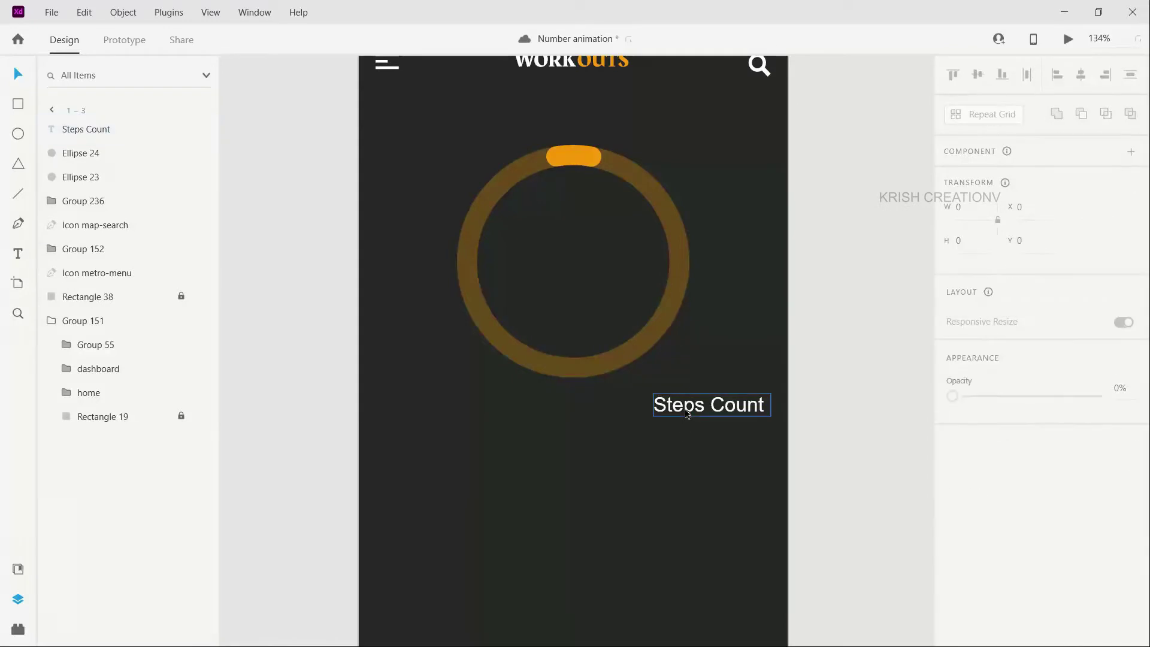
Step: Copy the 55 value from the Time card onto the artboard and place it inside the ring at about X 197, Y 312
scroll(682, 434, down, 1)
scroll(680, 428, down, 3)
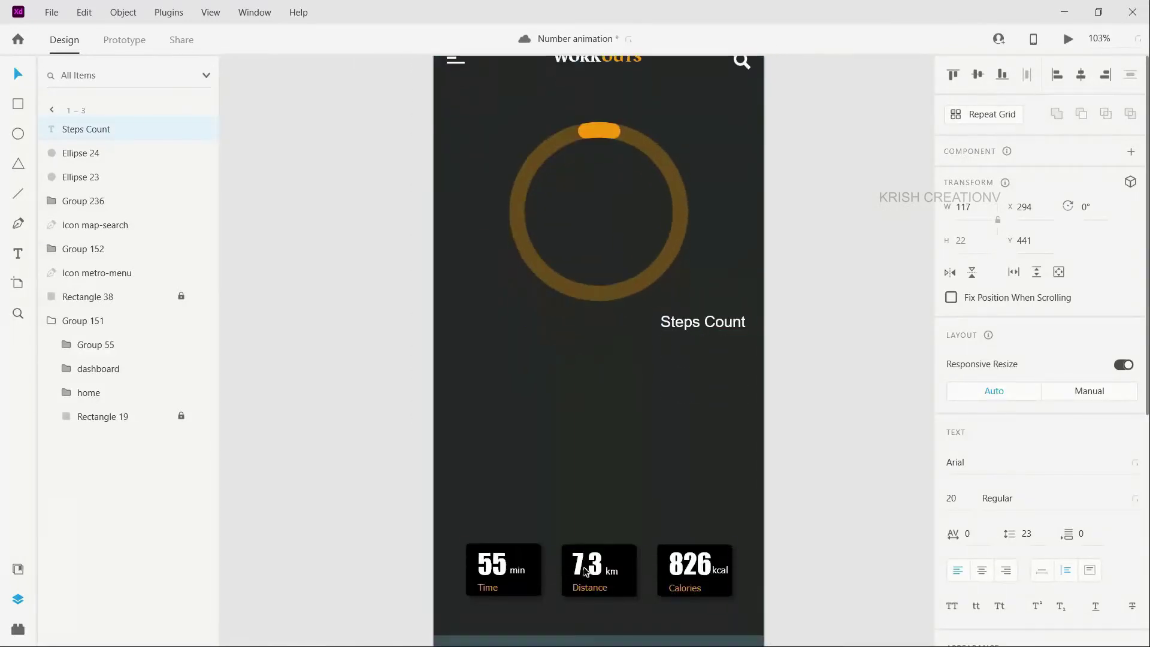
click(495, 566)
double_click(494, 566)
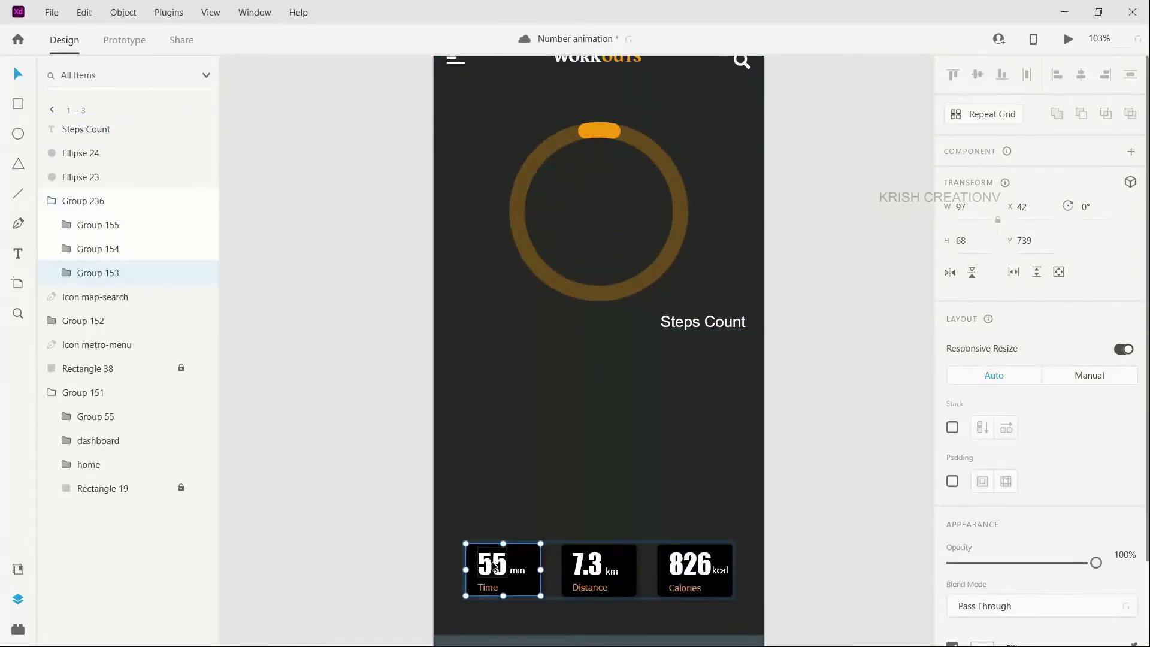
double_click(495, 566)
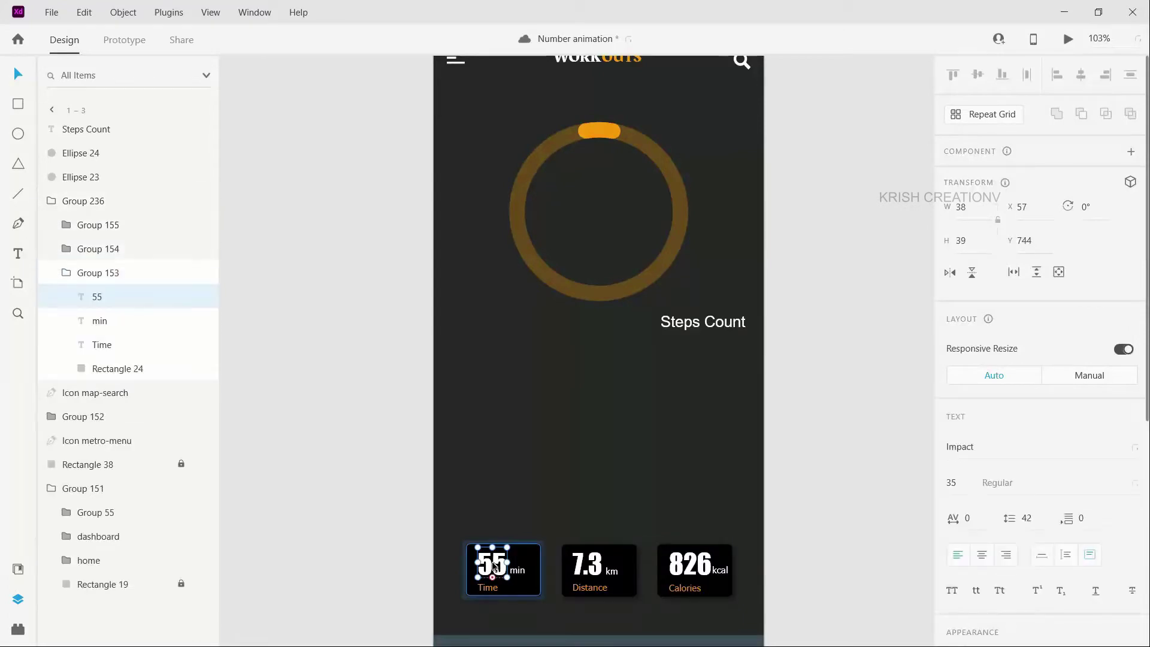
click(599, 353)
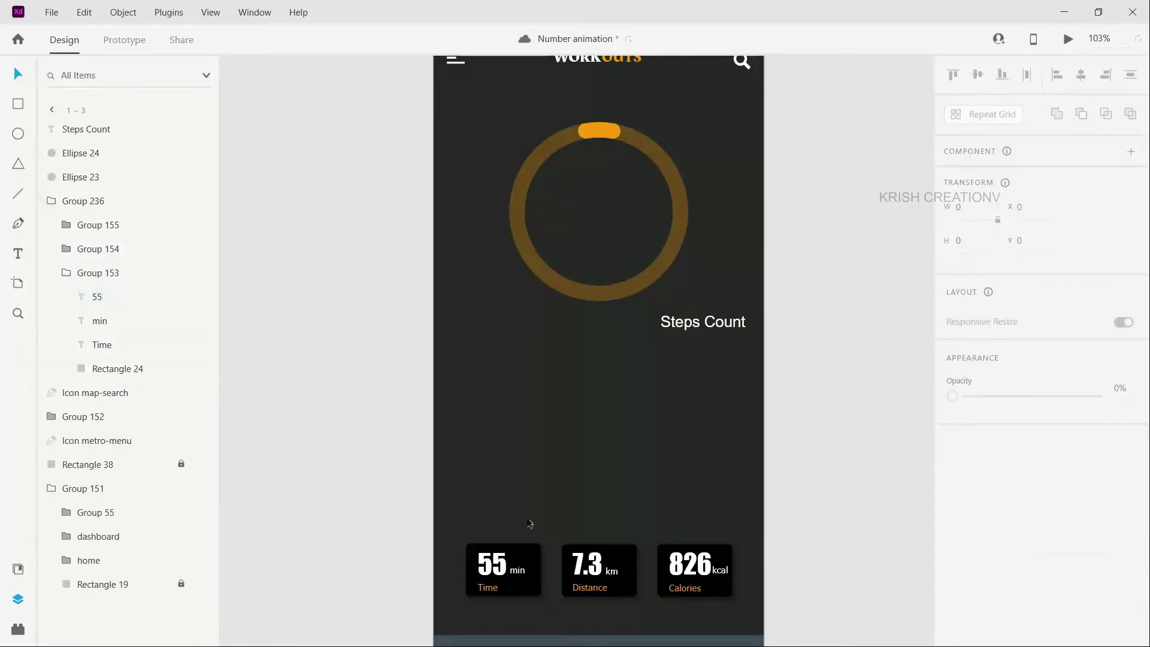
key(ctrl+v)
drag(493, 563, 604, 239)
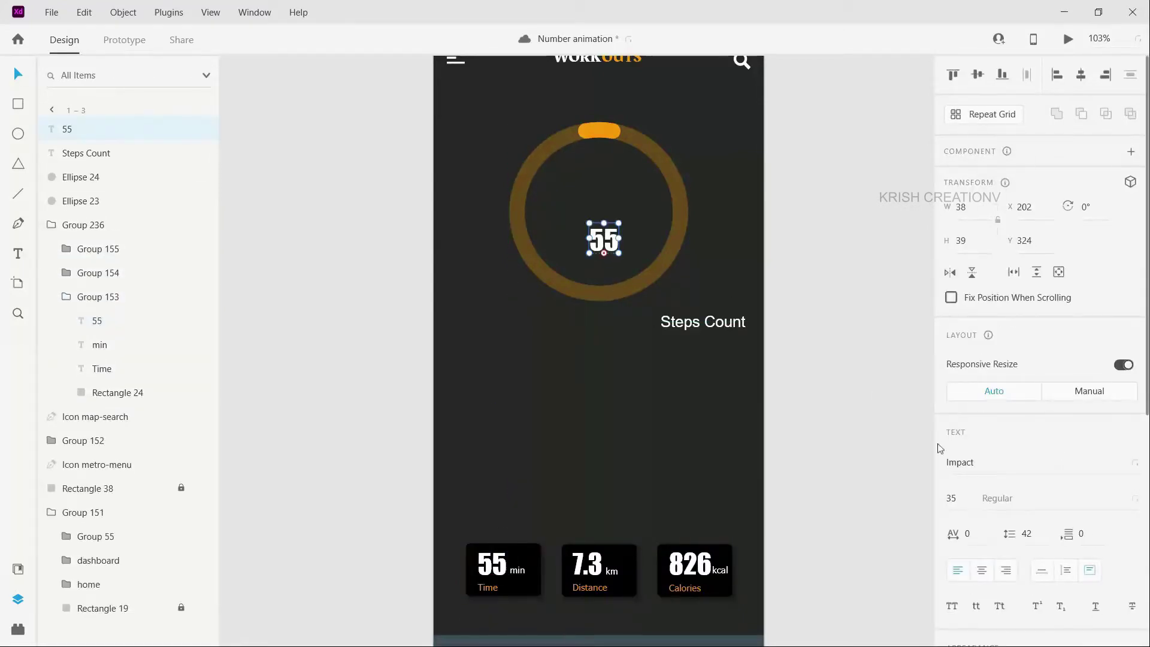
scroll(602, 331, up, 2)
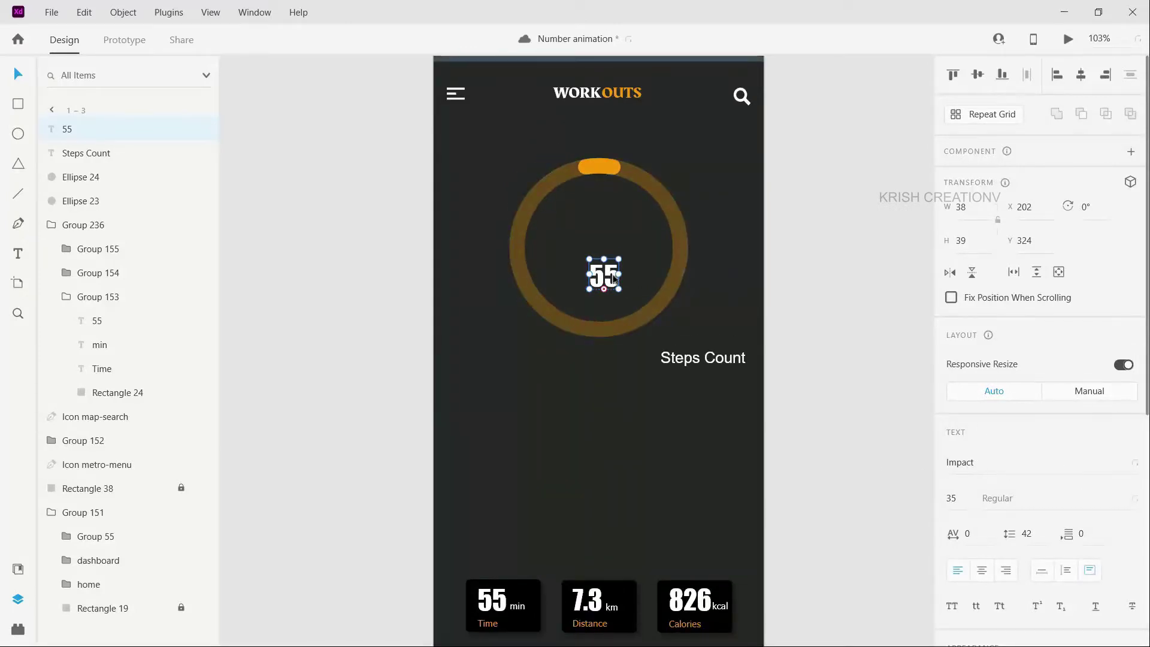
ctrl+scroll(610, 276, up, 5)
drag(607, 262, 601, 247)
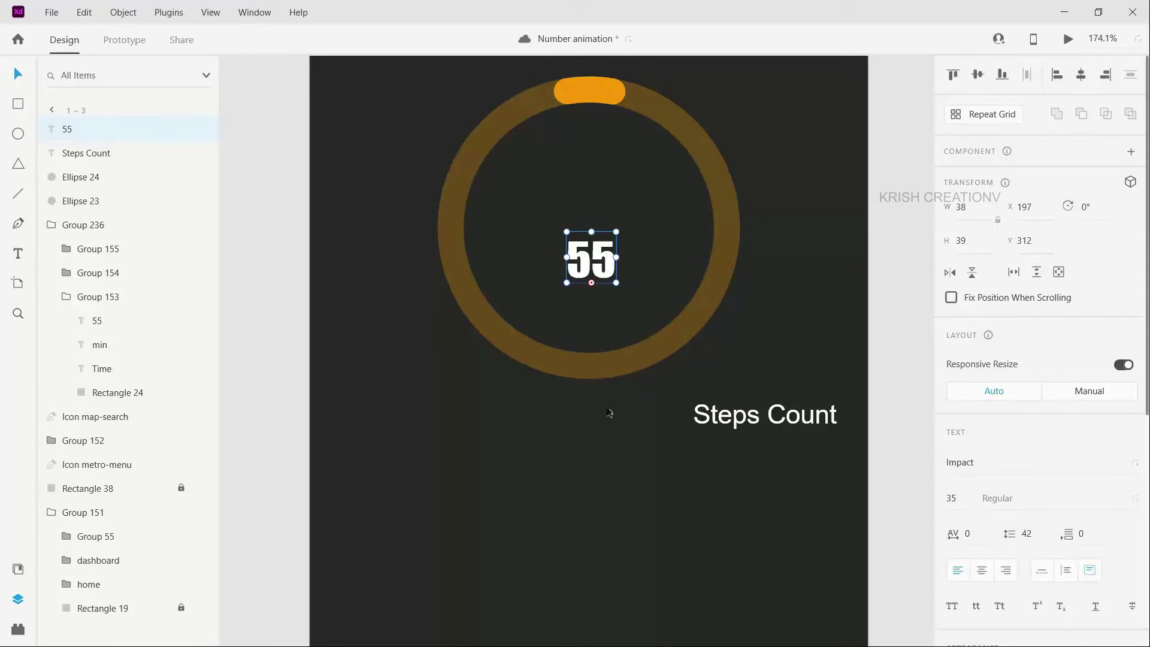
Step: Switch to Notepad and list the digits 1 to 9, one per line
key(super+r)
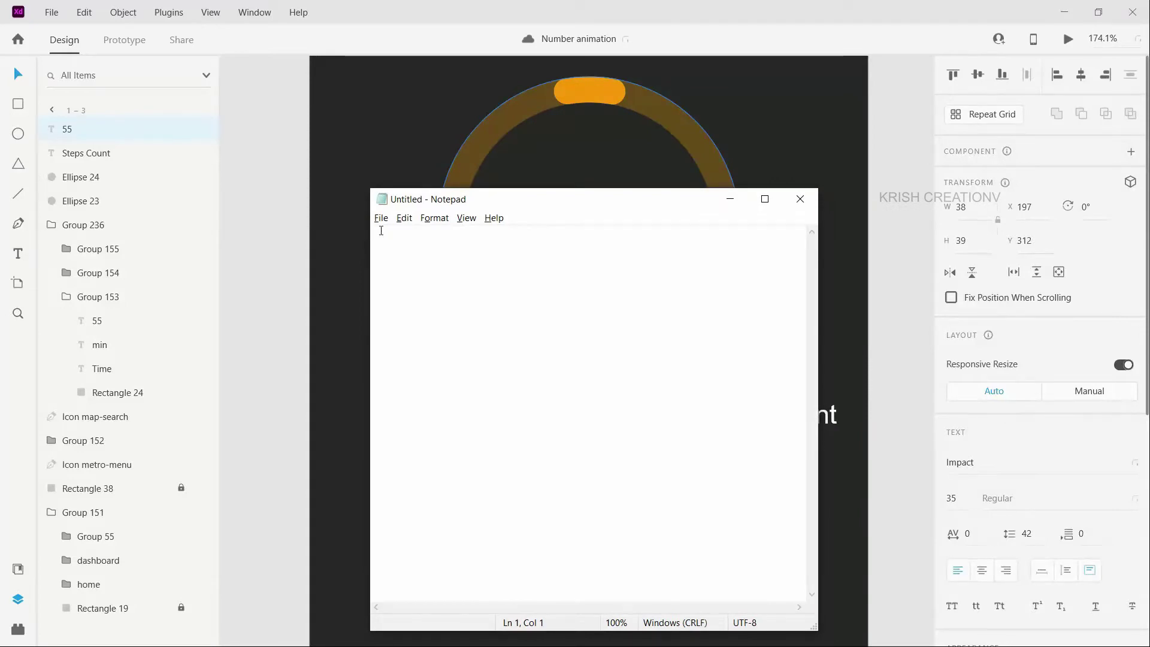
text(1)
key(Return)
text(2)
key(Return)
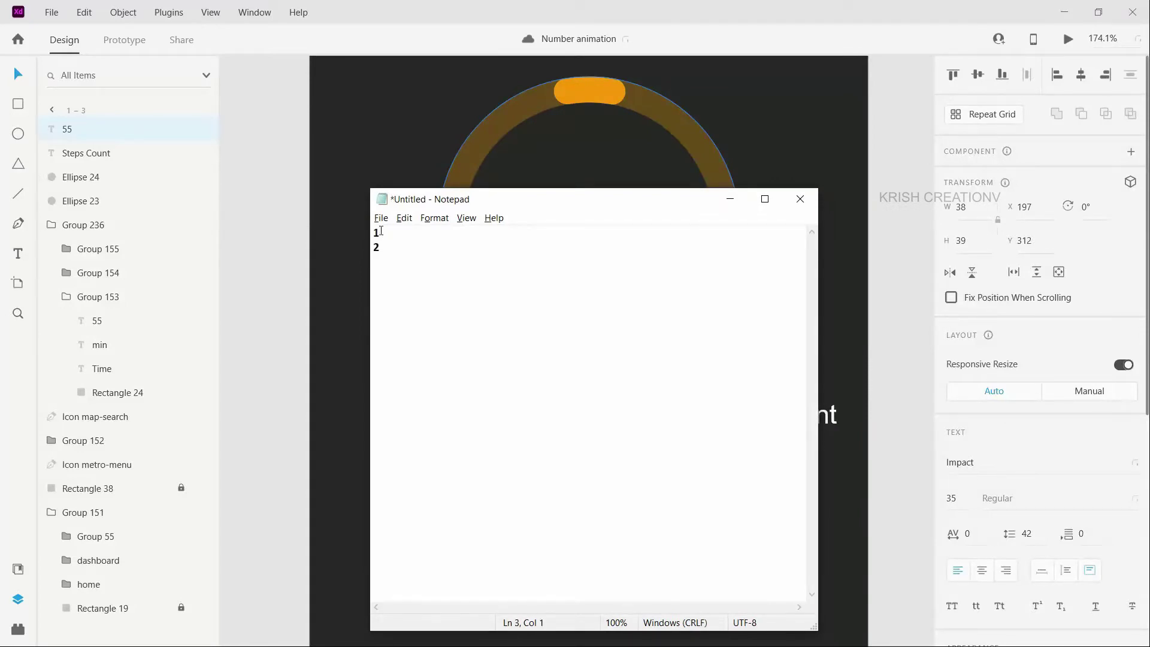
text(3)
key(Return)
text(4)
key(Return)
text(5)
key(Return)
text(6 )
text(7)
key(Return)
text(8)
key(Return)
text(9)
Step: Insert a line with 0 above the 1 at the start of the digit list
click(375, 232)
key(Return)
key(Up)
text(0)
key(ctrl+End)
Step: Copy the 0 to 9 list and paste it three more times below, each set starting on a new line
drag(380, 363, 360, 240)
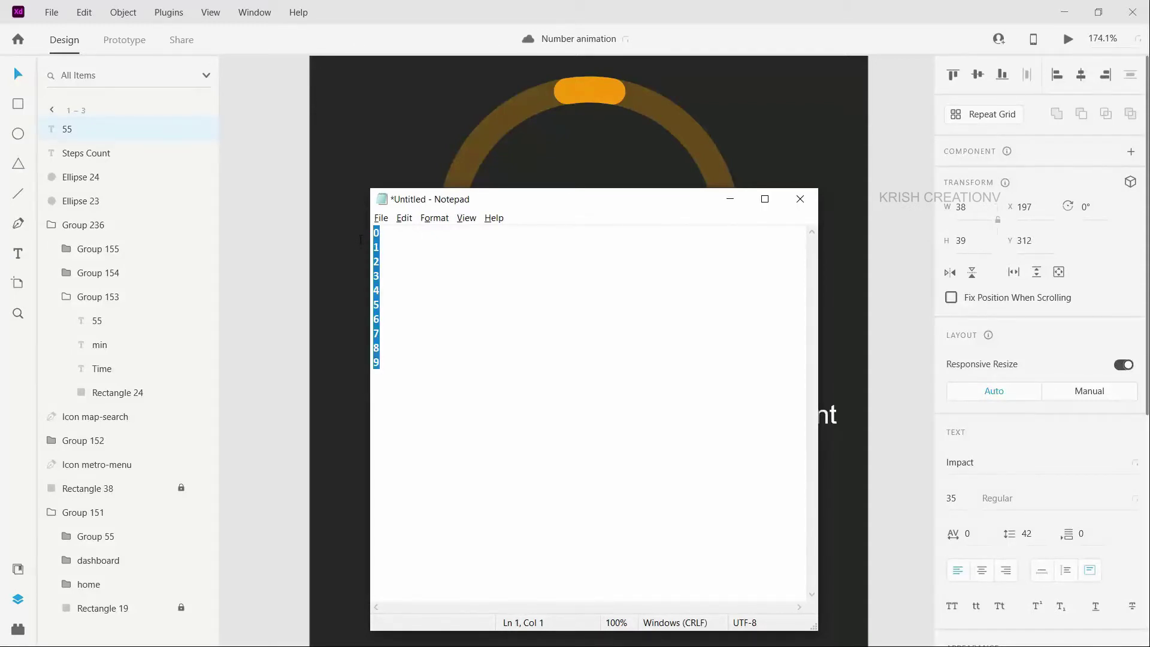
key(ctrl+c)
click(417, 358)
key(Return)
key(ctrl+v)
key(Return)
key(ctrl+v)
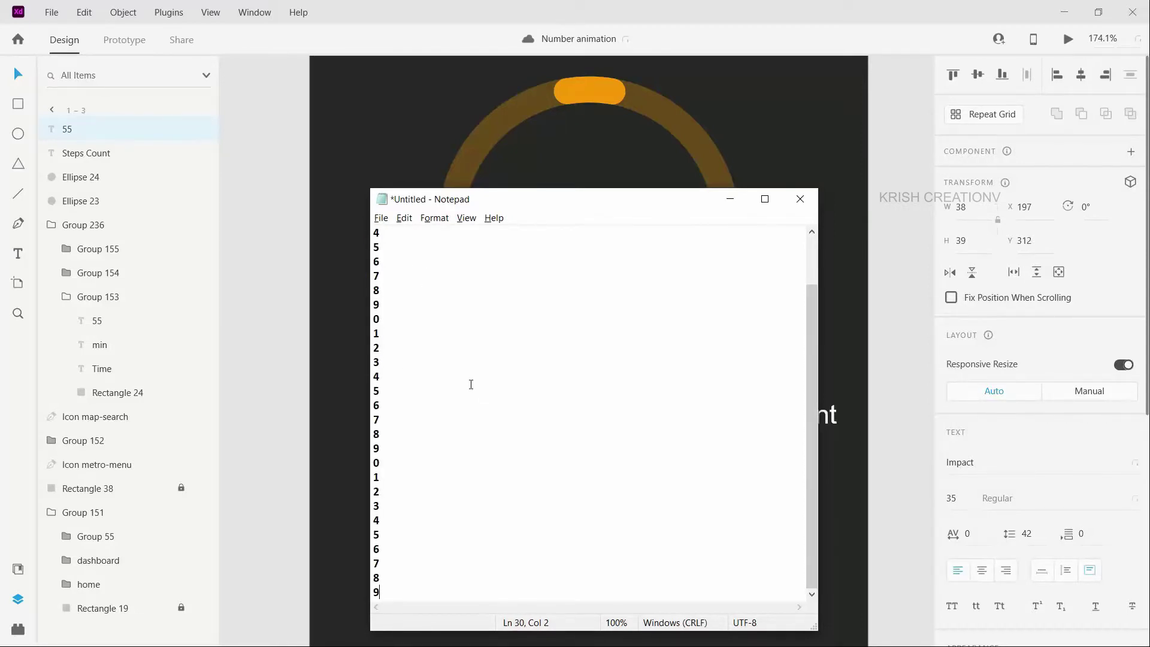
key(Return)
key(ctrl+v)
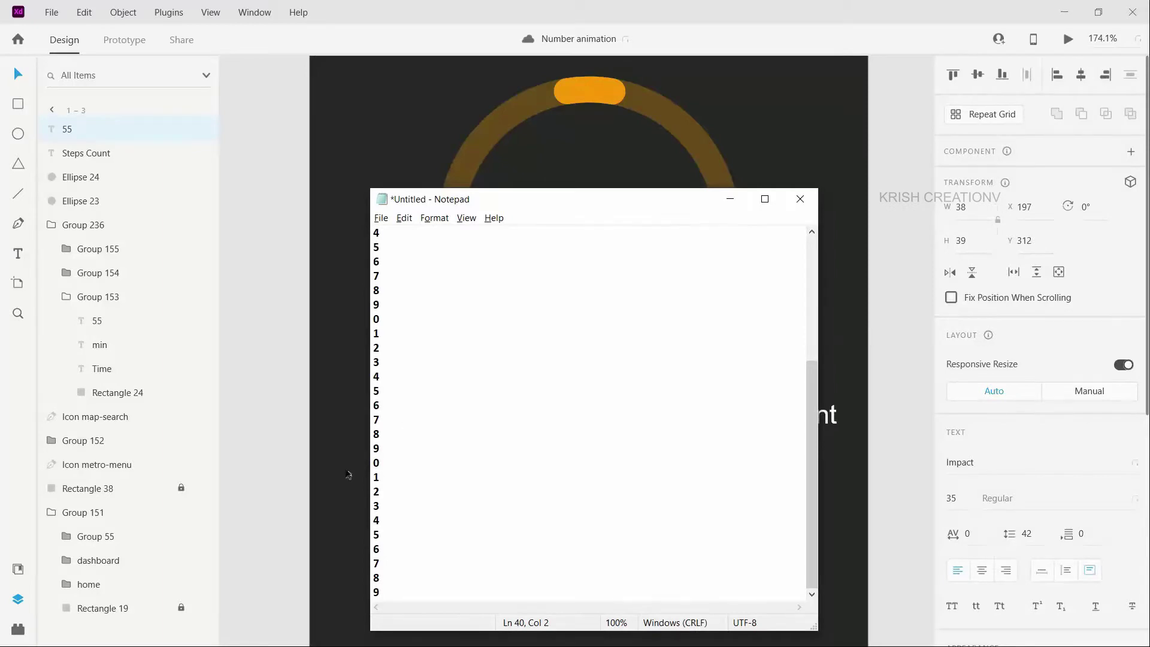
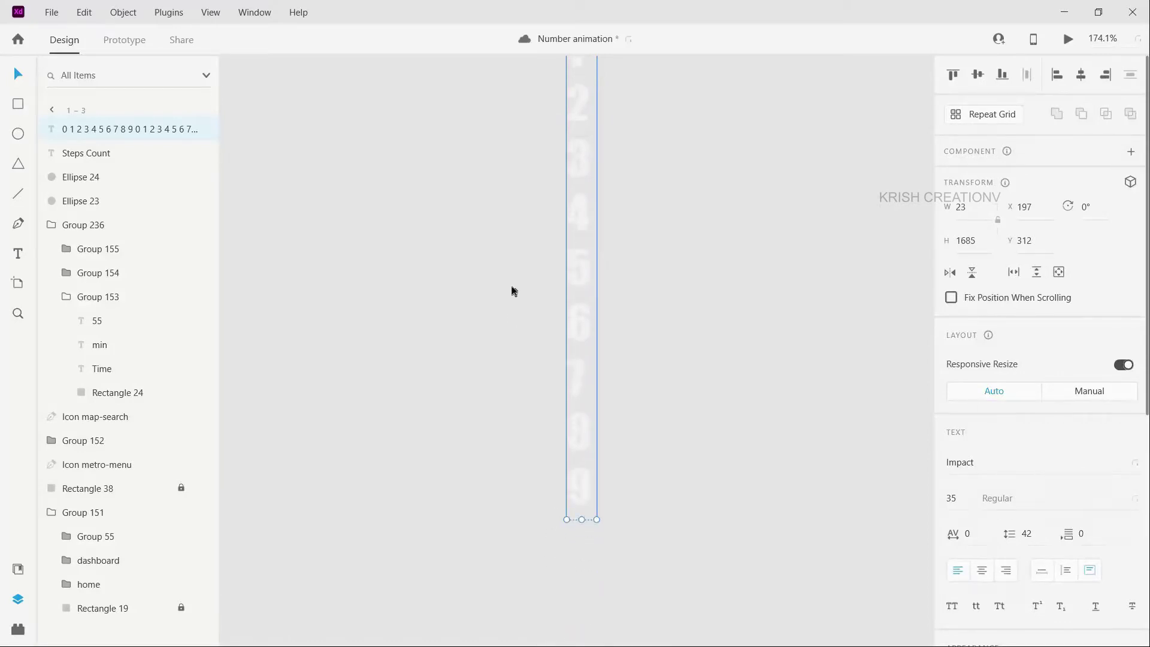
Step: Move the digit column in the ring up to about Y 300 and place a duplicate beside it, with the right column at X 232
click(551, 84)
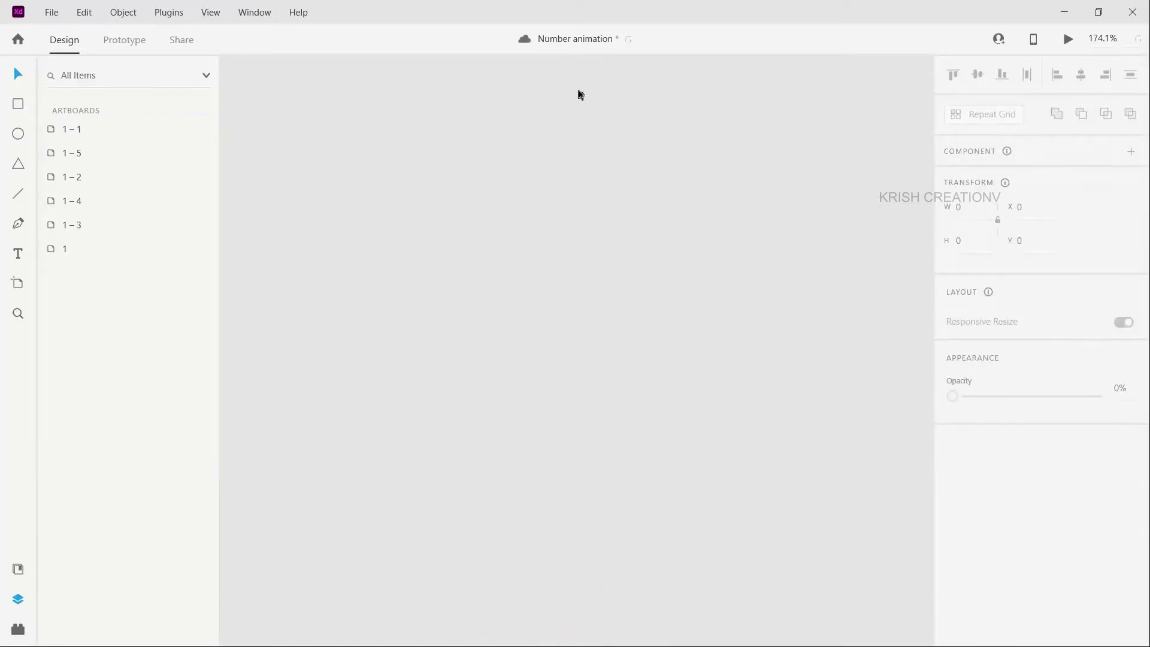
scroll(581, 95, up, 10)
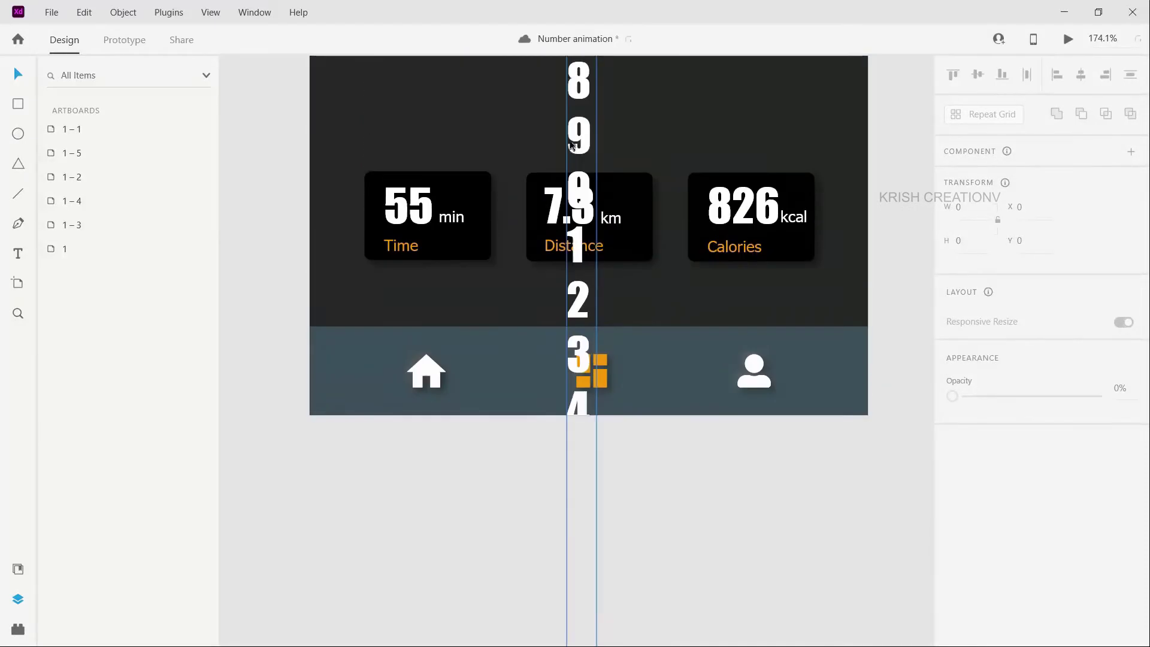
scroll(571, 144, up, 5)
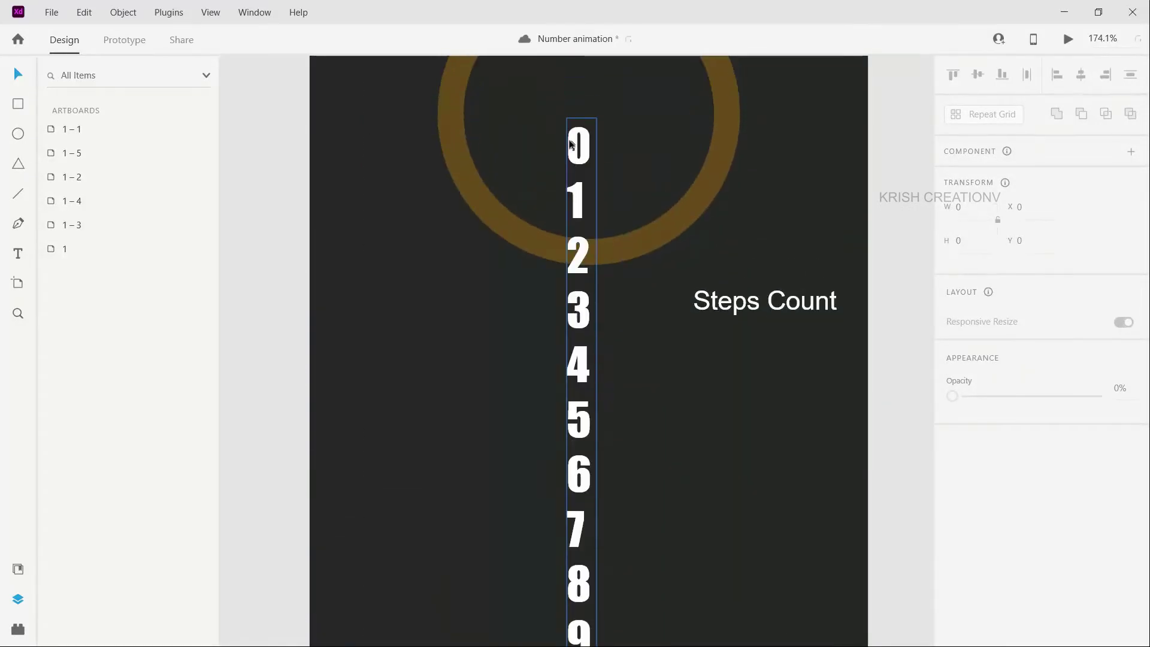
mouse_move(580, 146)
mouse_down()
mouse_move(627, 131)
mouse_move(581, 125)
mouse_up()
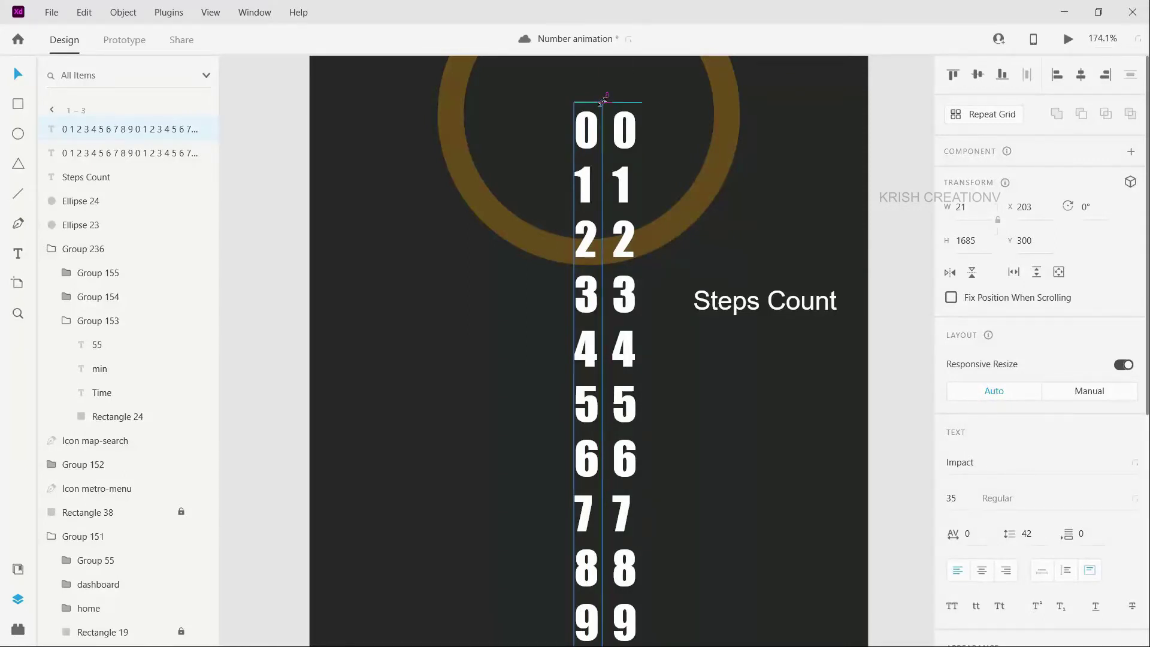
click(626, 126)
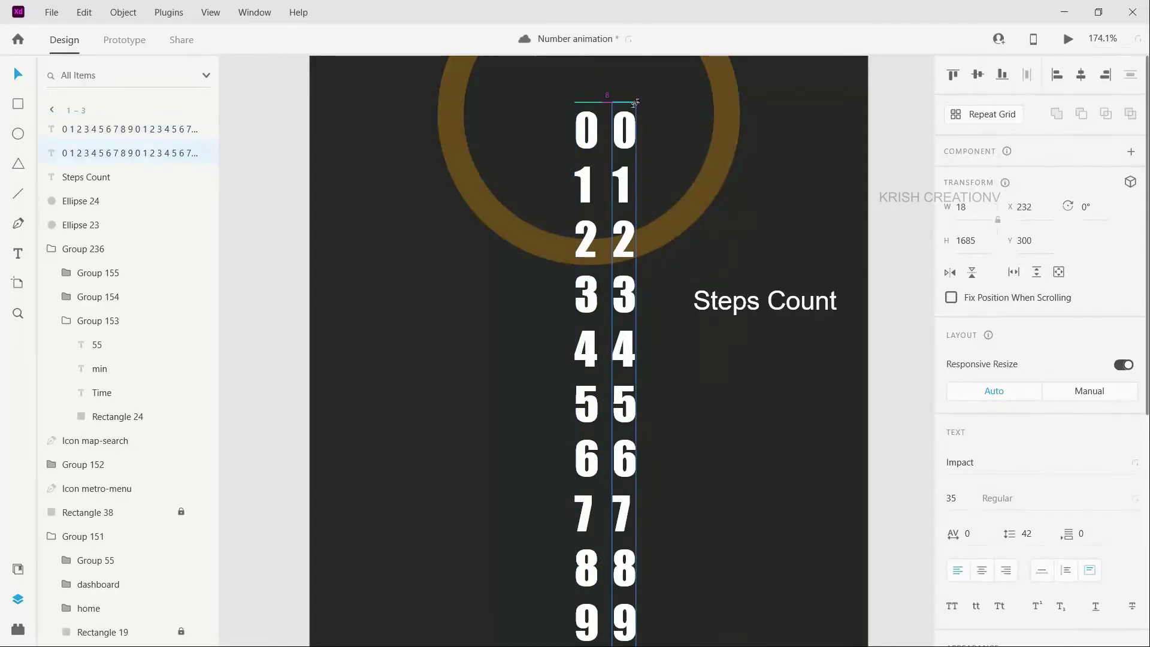
Step: Delete the last 0 to 9 set from the left digit column and shorten its text box to about 1277 high
click(584, 126)
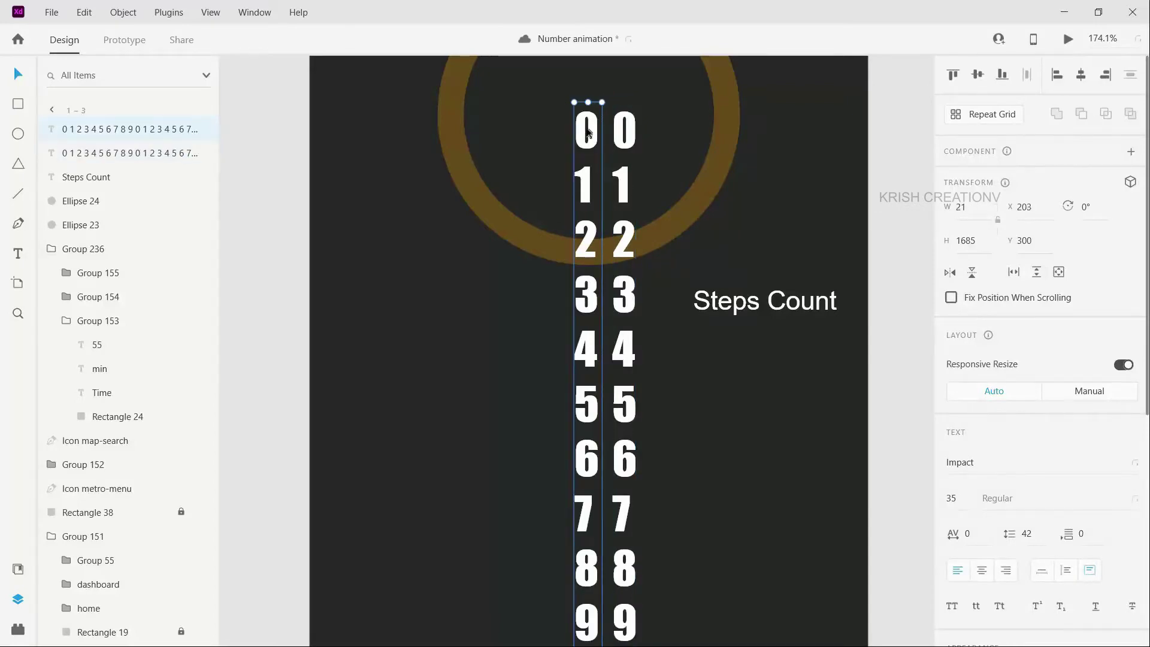
scroll(580, 275, down, 5)
scroll(580, 276, down, 10)
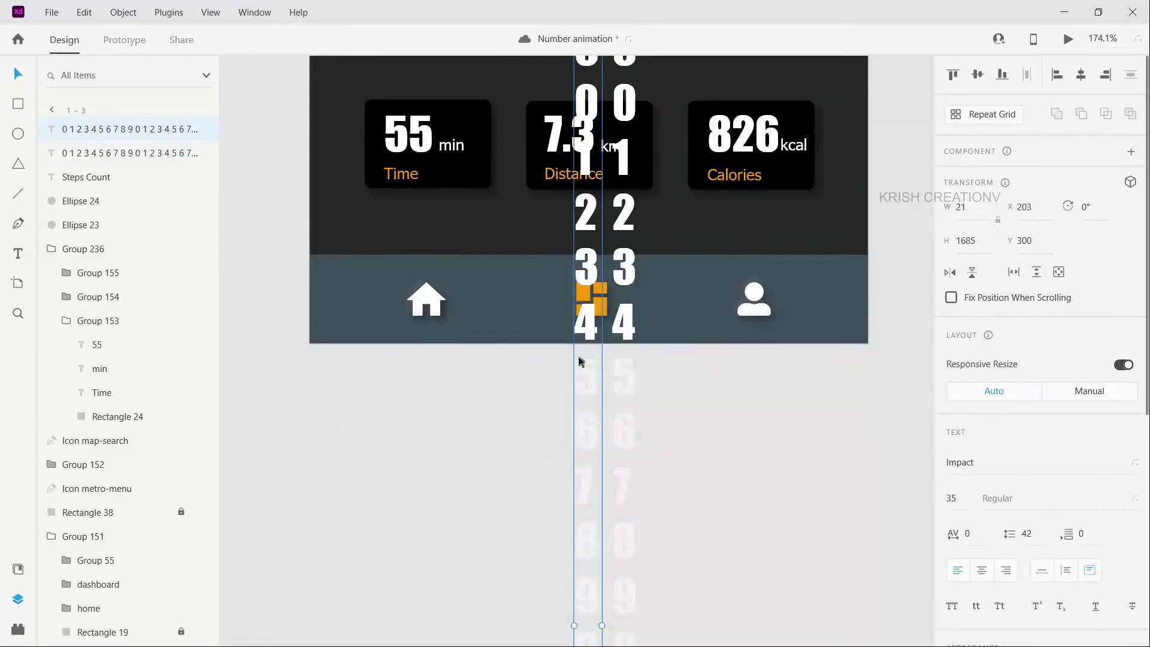
scroll(590, 398, down, 3)
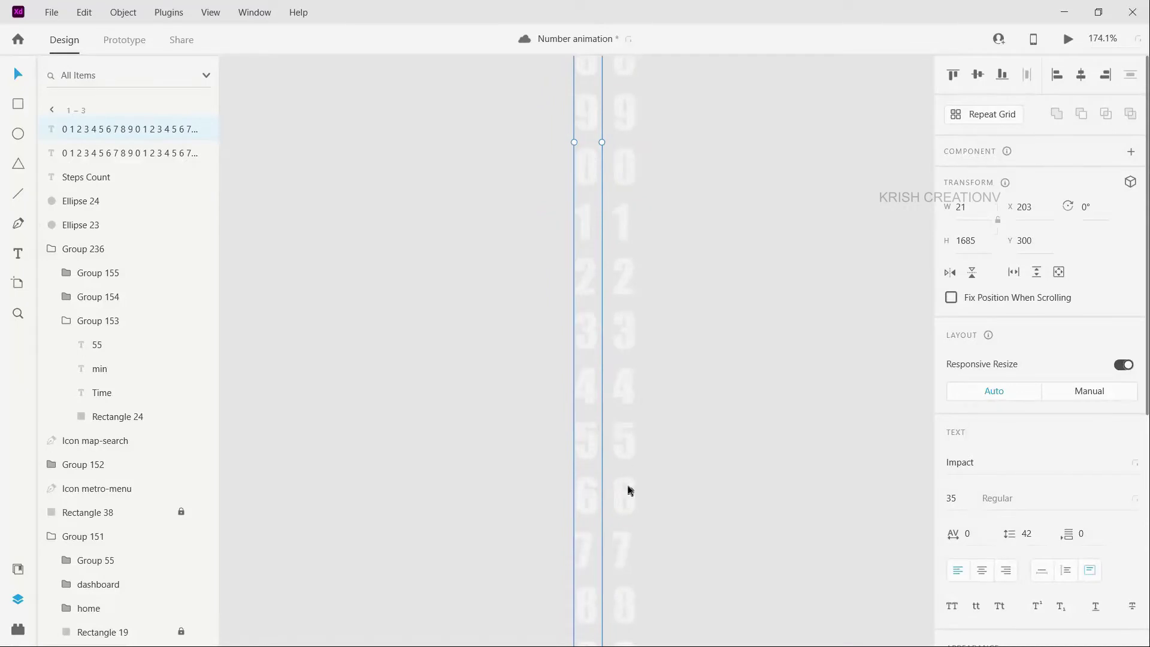
scroll(629, 490, down, 7)
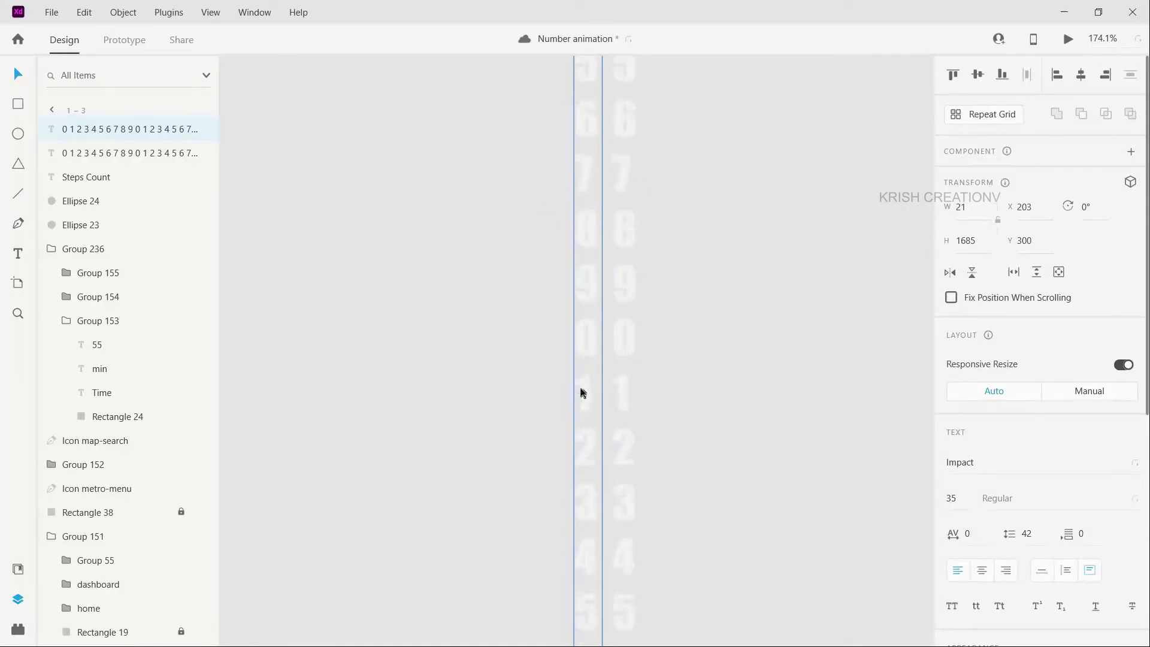
scroll(583, 393, down, 1)
double_click(579, 346)
click(582, 343)
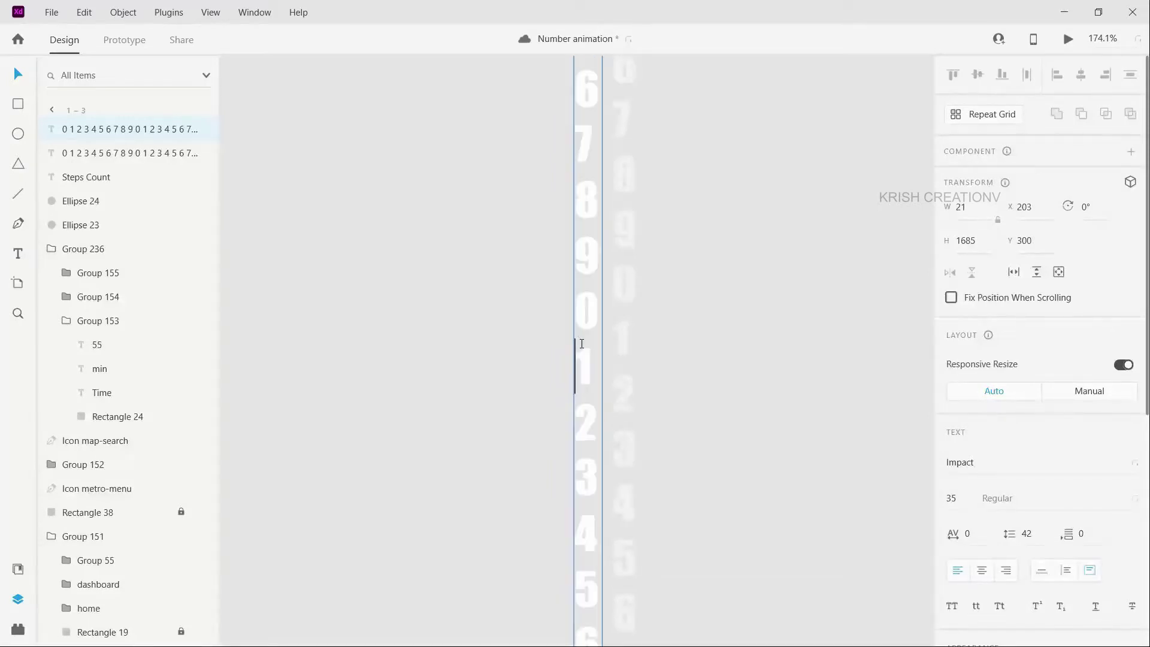
key(Delete)
key(Delete)
key(Delete)
key(Delete)
key(Delete)
key(Delete)
key(Delete)
key(Delete)
key(Delete)
key(Delete)
key(Delete)
key(Delete)
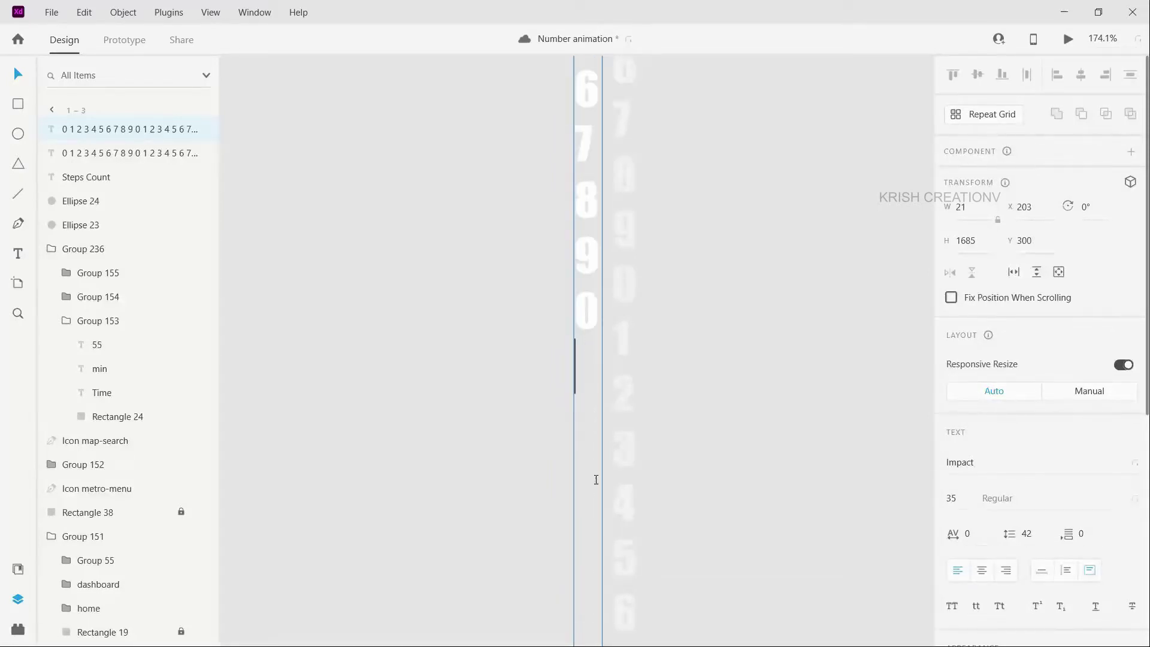
scroll(588, 487, down, 7)
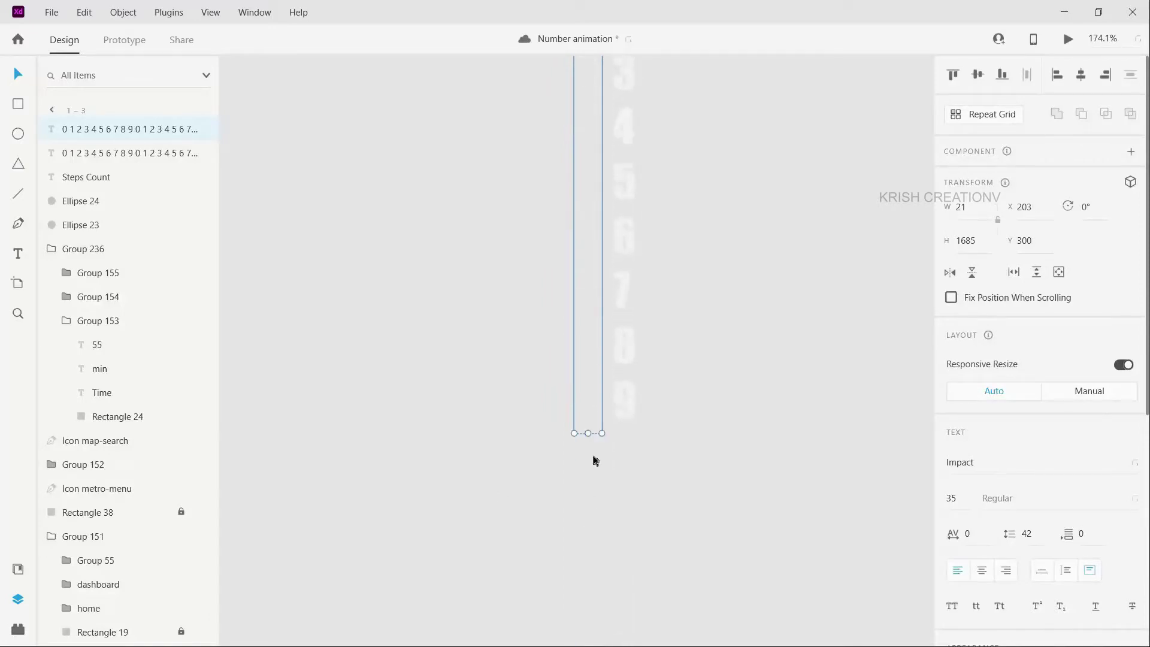
drag(590, 432, 620, 240)
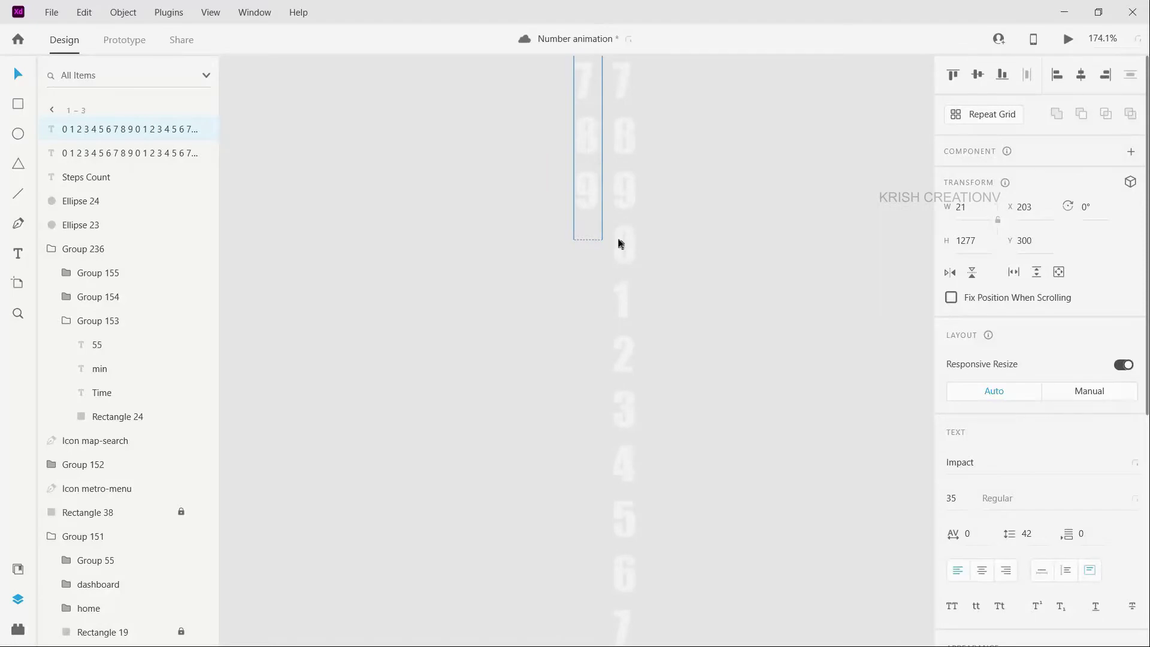
Step: Duplicate the left digit column and place the copy to its left at X 174, Y 300
scroll(542, 118, up, 20)
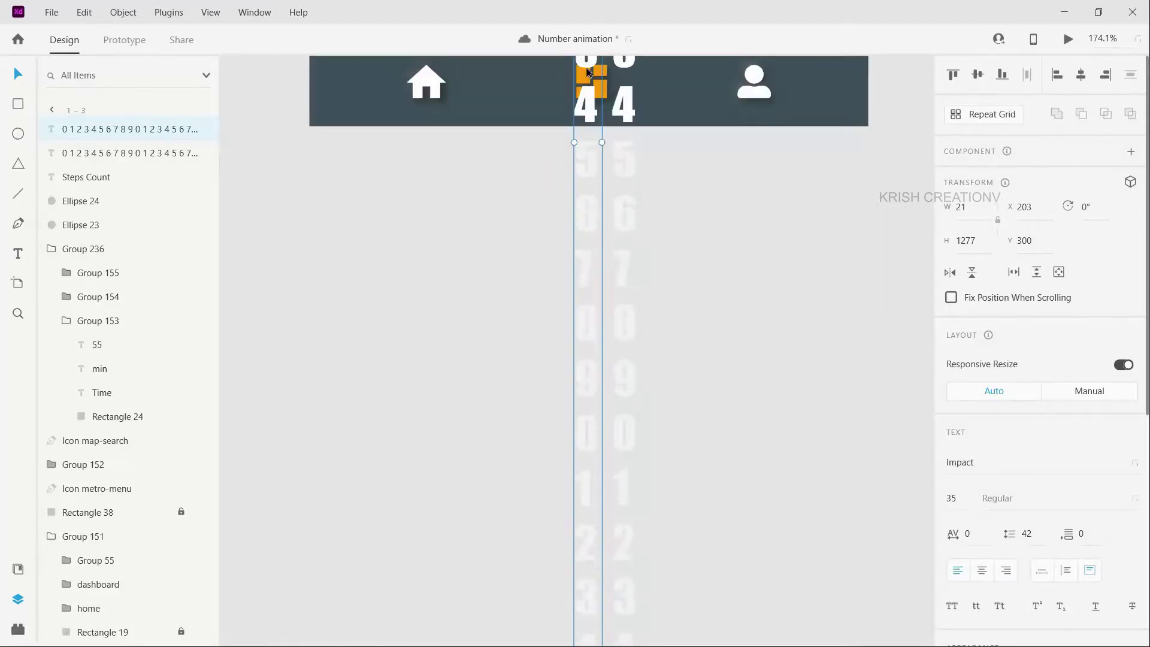
scroll(588, 72, up, 10)
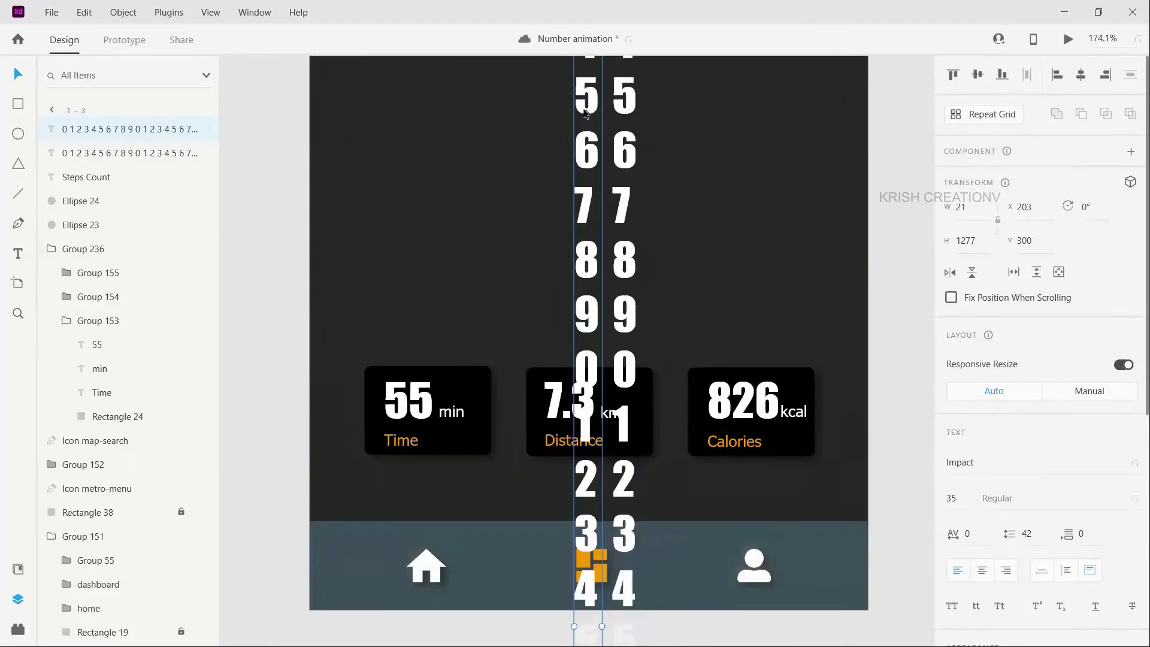
scroll(586, 112, up, 6)
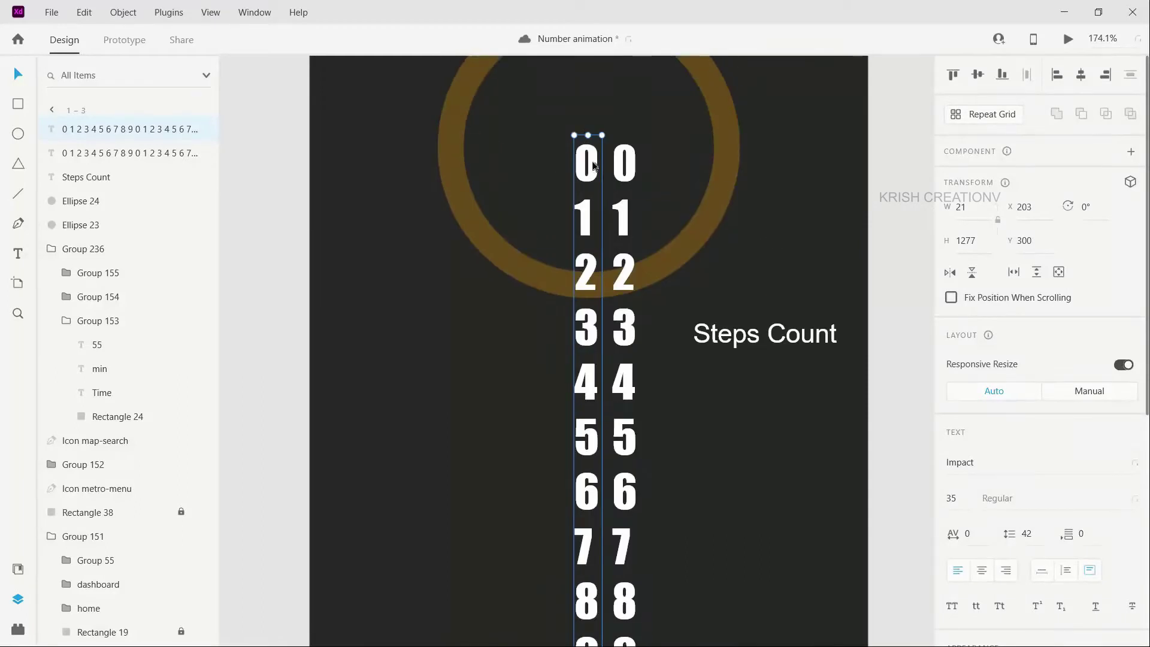
drag(595, 163, 557, 167)
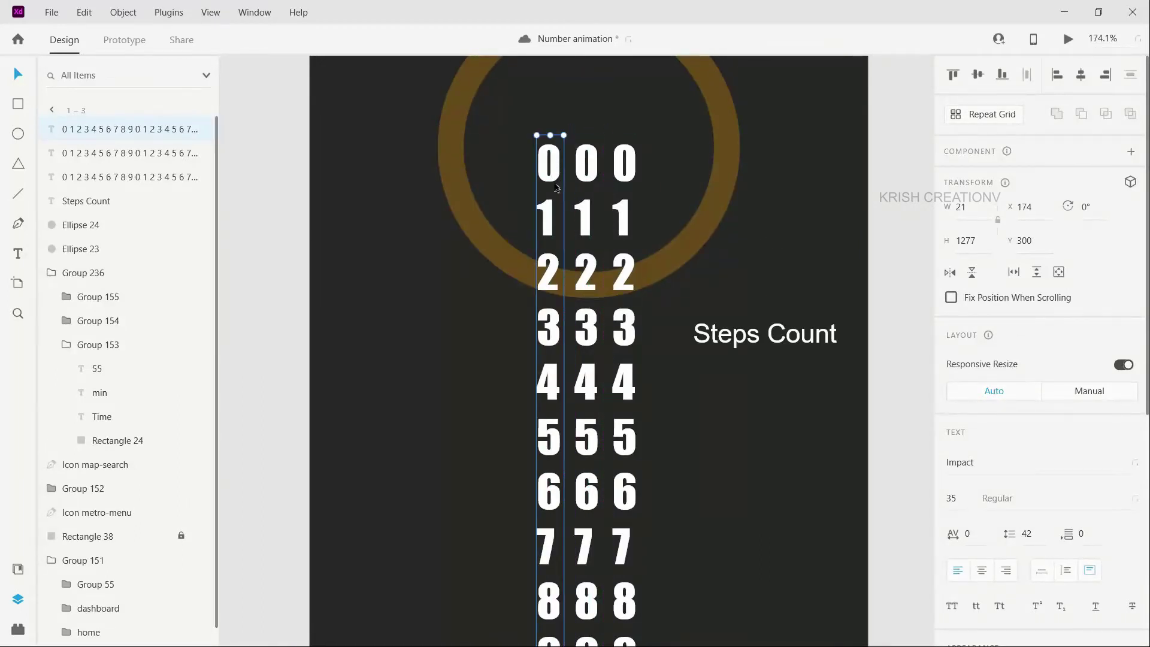
Step: Delete all digits after the first 0 to 9 set in the new leftmost column
scroll(557, 189, down, 10)
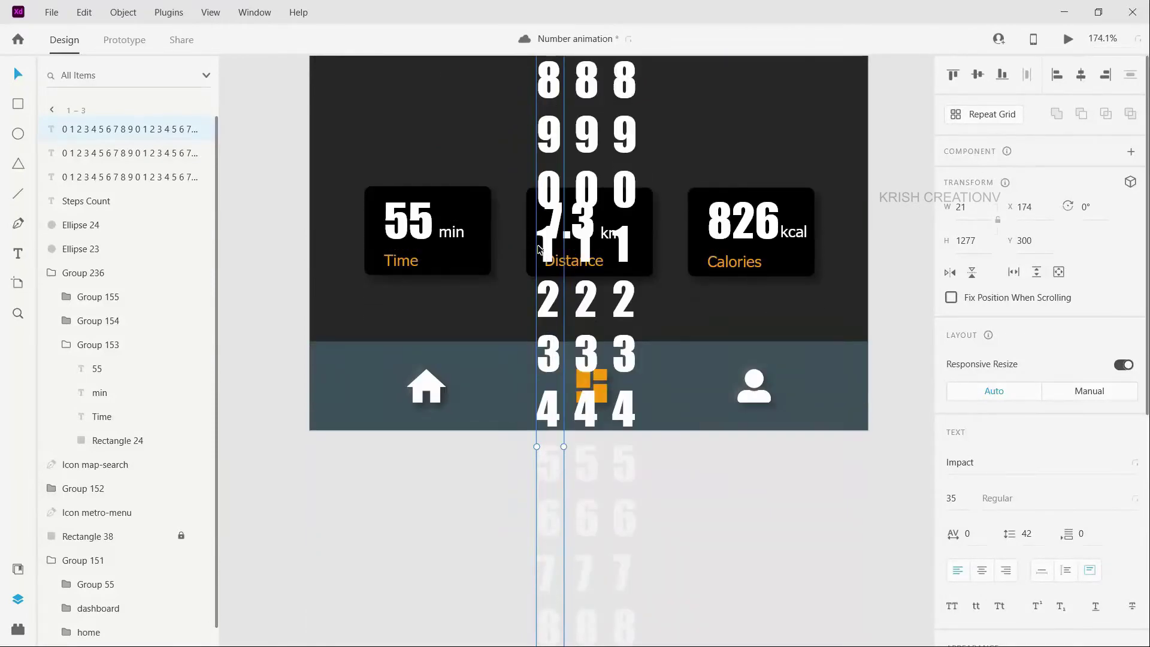
double_click(541, 247)
click(541, 247)
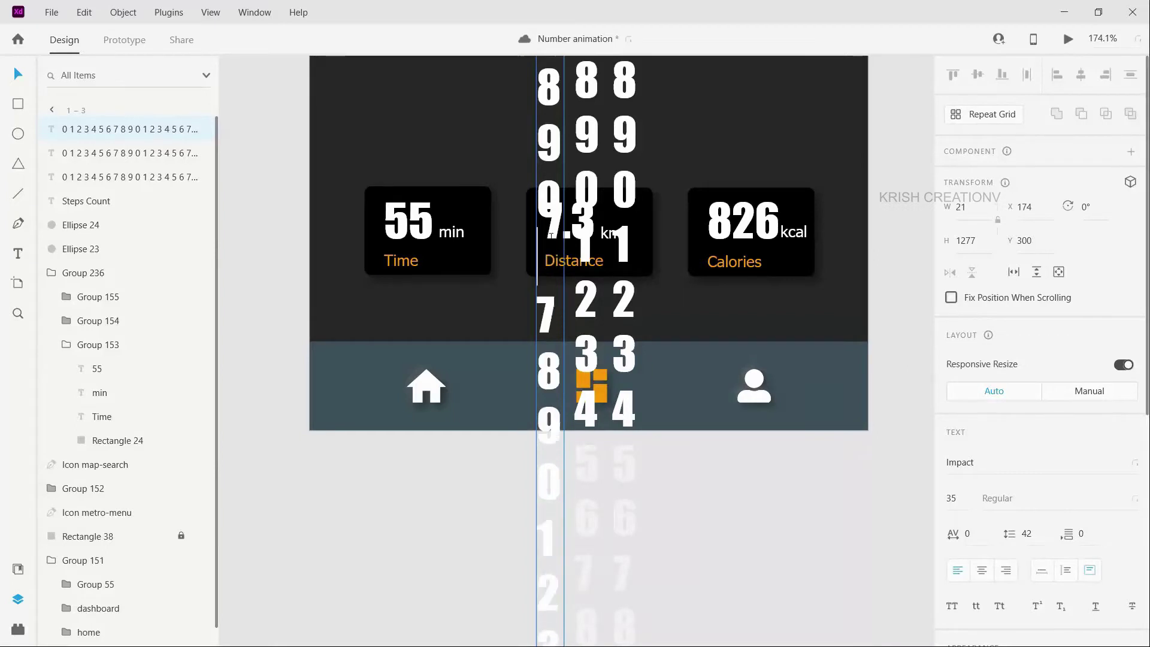
key(Delete)
key(Delete)
key(Delete)
key(Delete)
key(Delete)
key(Delete)
key(Delete)
key(Delete)
key(Delete)
key(Delete)
key(Delete)
key(Delete)
key(Delete)
key(Delete)
key(Delete)
key(Delete)
key(Delete)
key(Delete)
key(Delete)
key(Delete)
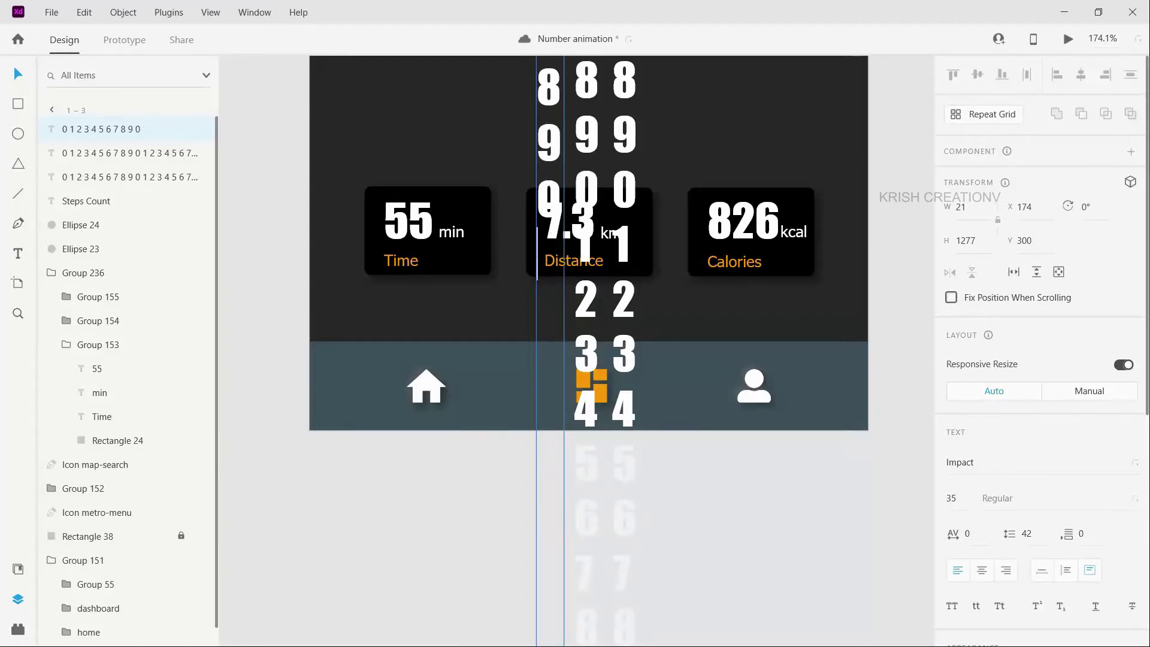
key(Delete)
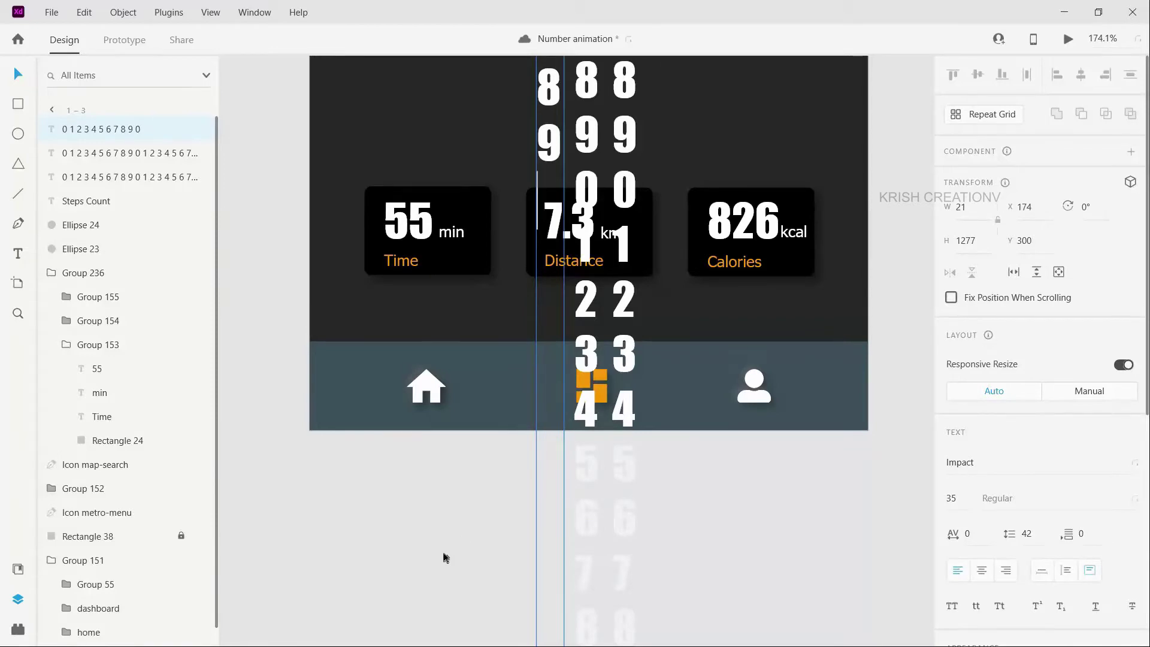
Step: Shorten the leftmost column's text box to 421 high so it ends just below the 9
scroll(444, 557, down, 10)
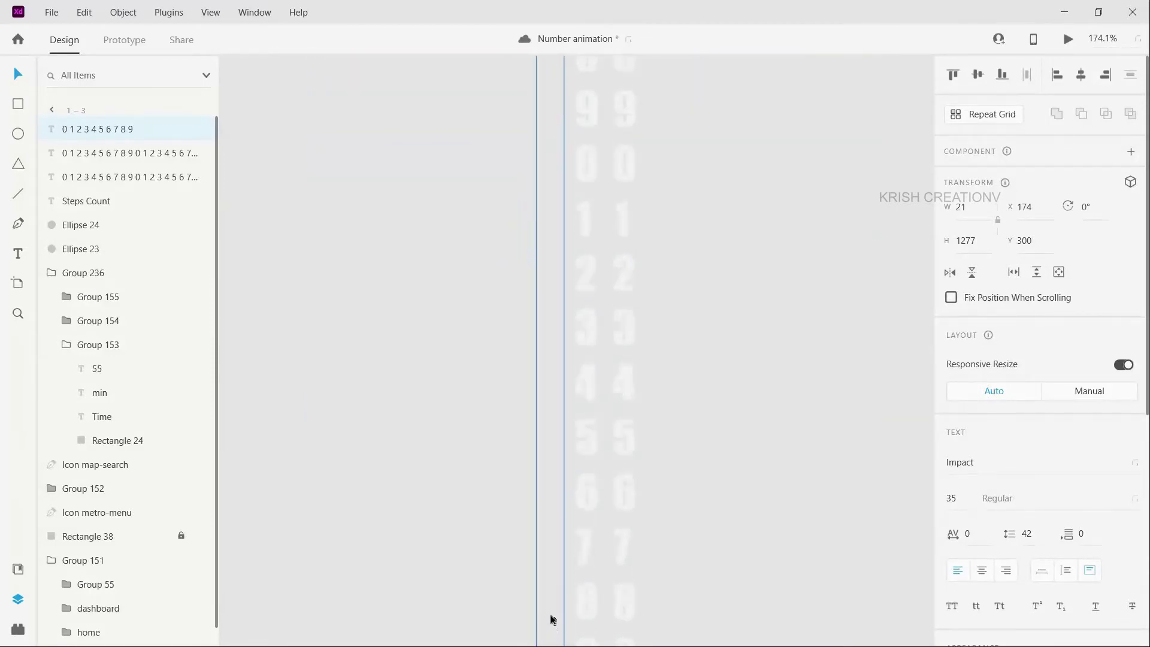
scroll(551, 619, down, 5)
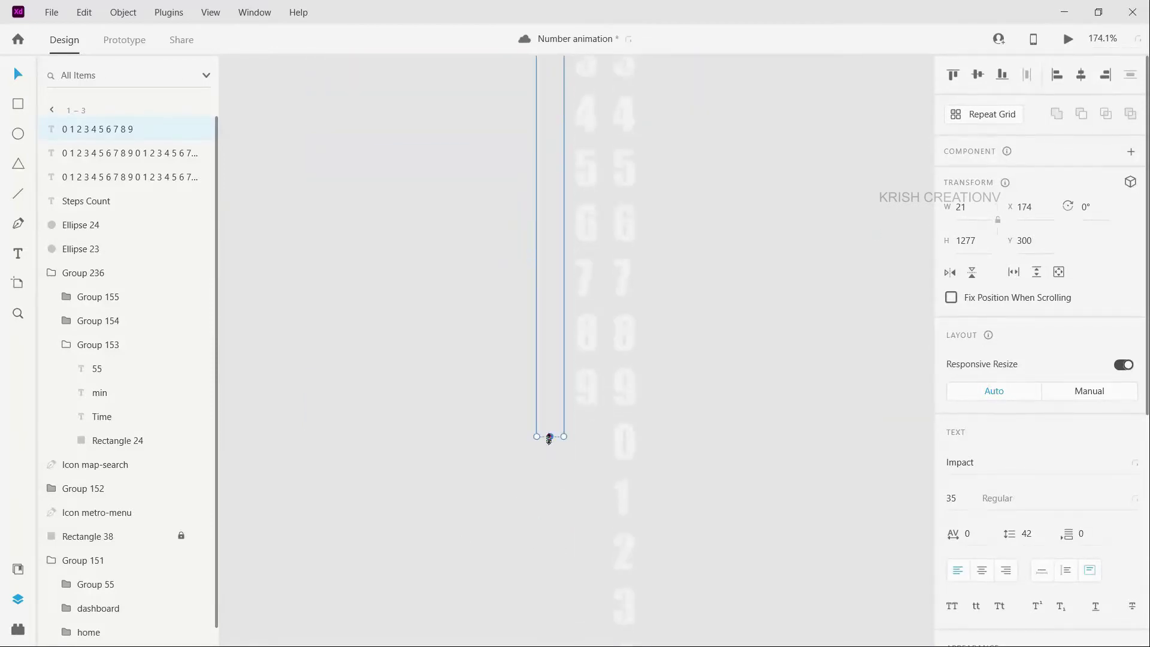
drag(549, 440, 552, 200)
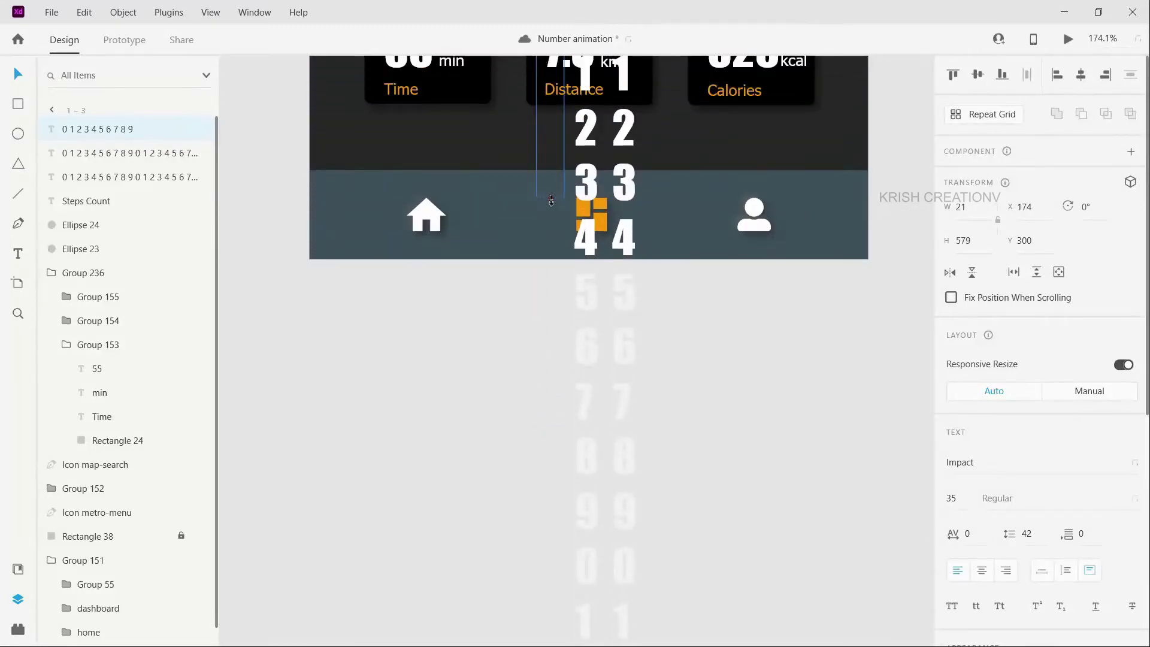
drag(566, 125, 564, 163)
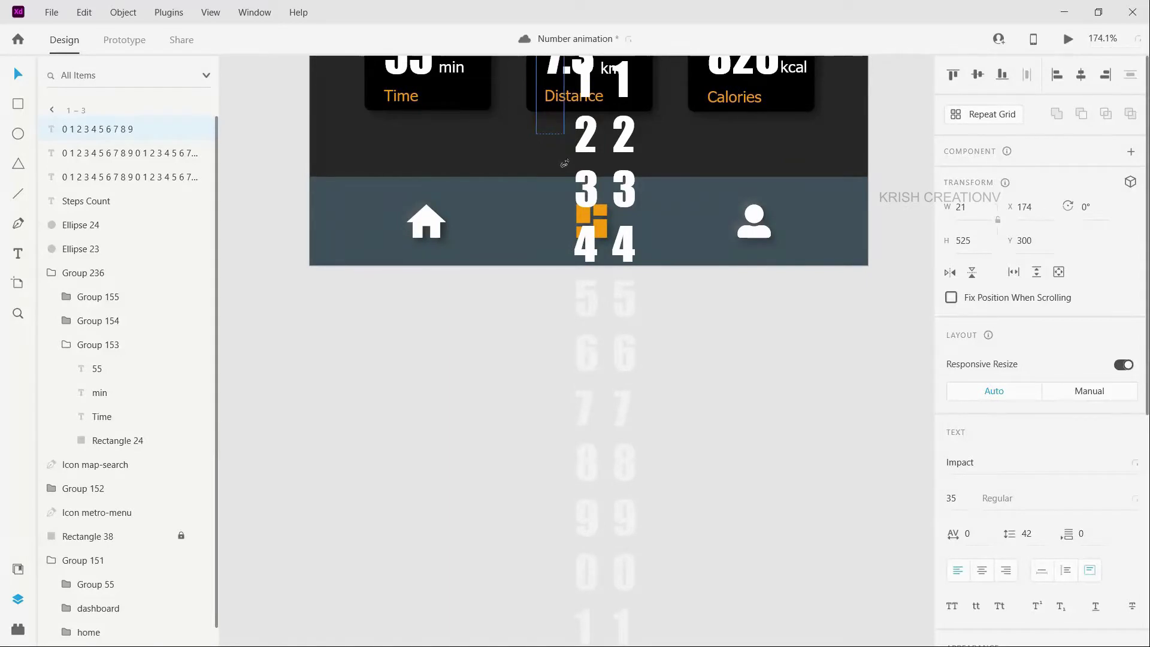
scroll(570, 231, up, 4)
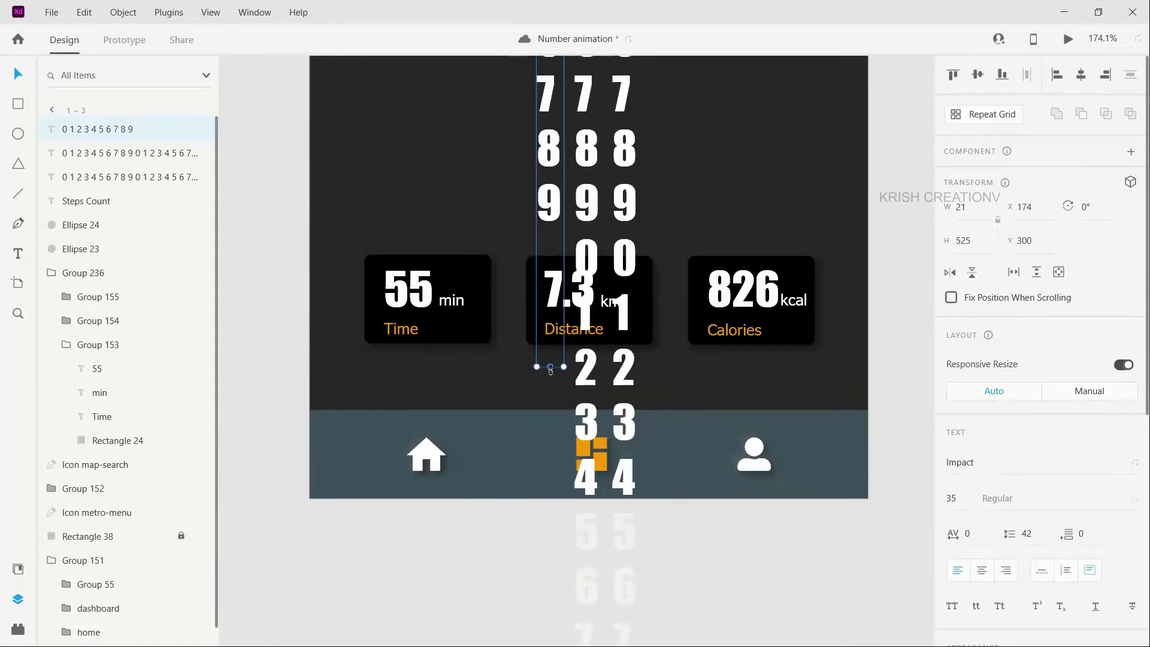
drag(550, 366, 550, 231)
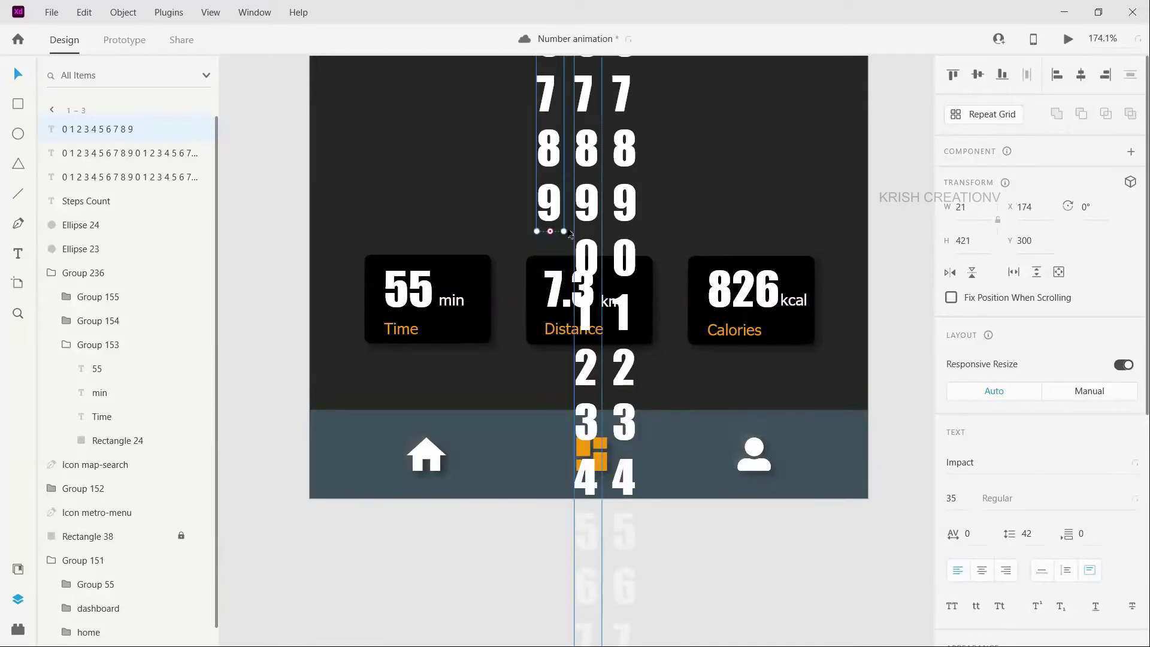
Step: Move the three digit columns together to X 176, Y 292 so they sit centred in the ring
scroll(689, 171, up, 3)
scroll(689, 171, up, 3)
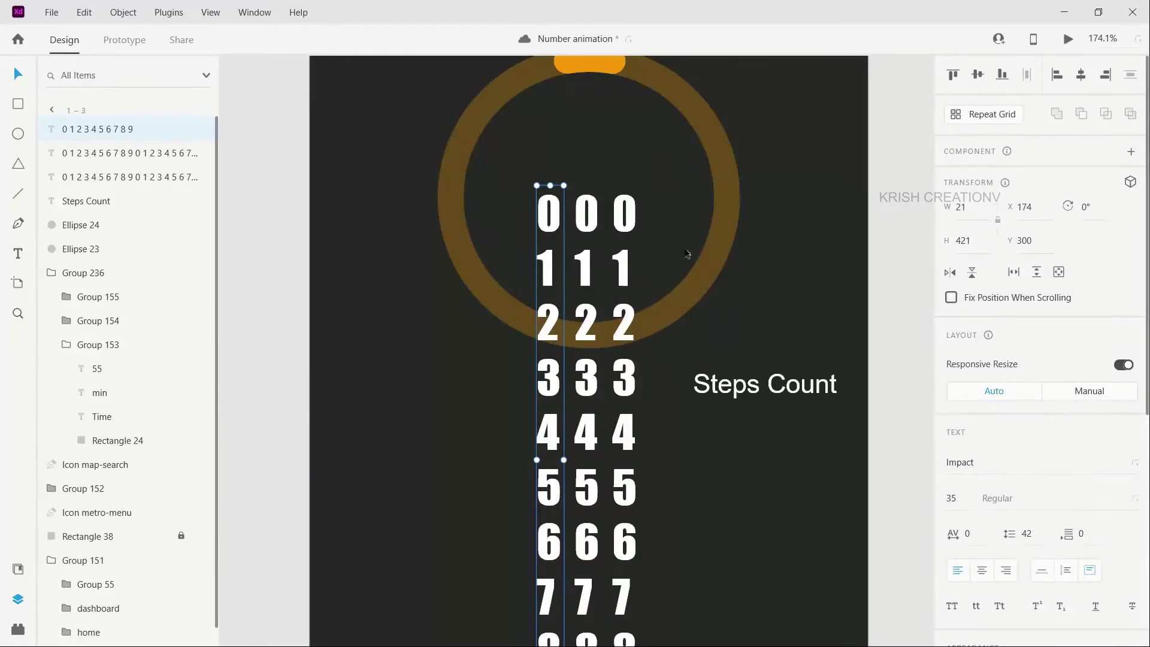
shift+click(581, 221)
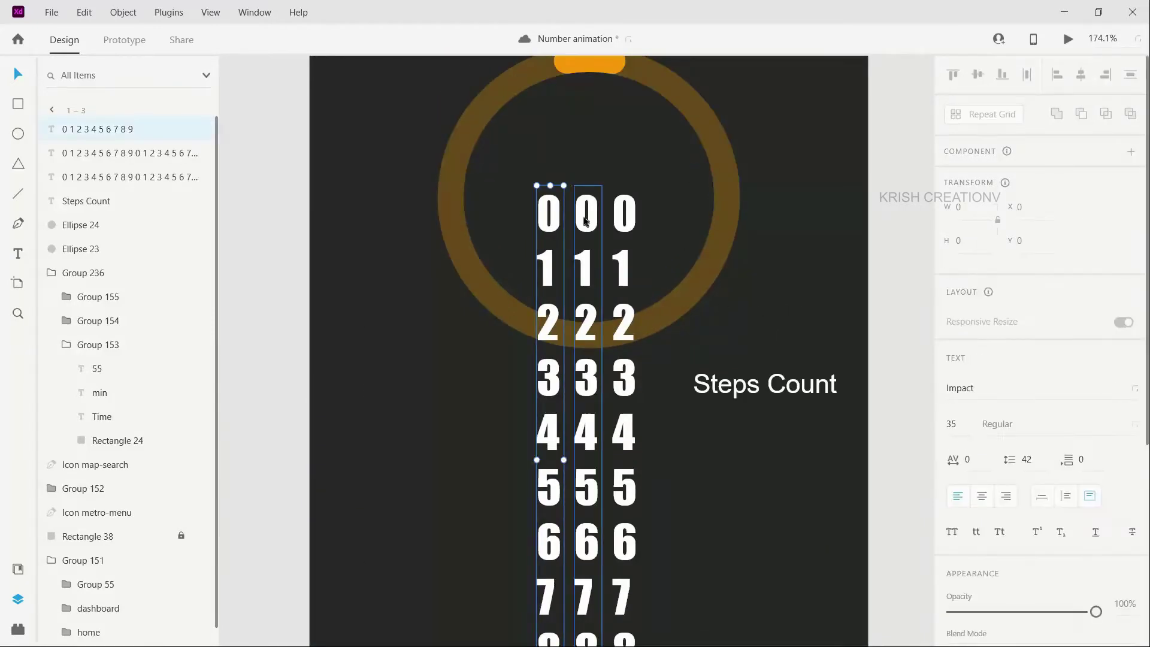
shift+click(625, 222)
drag(624, 217, 627, 210)
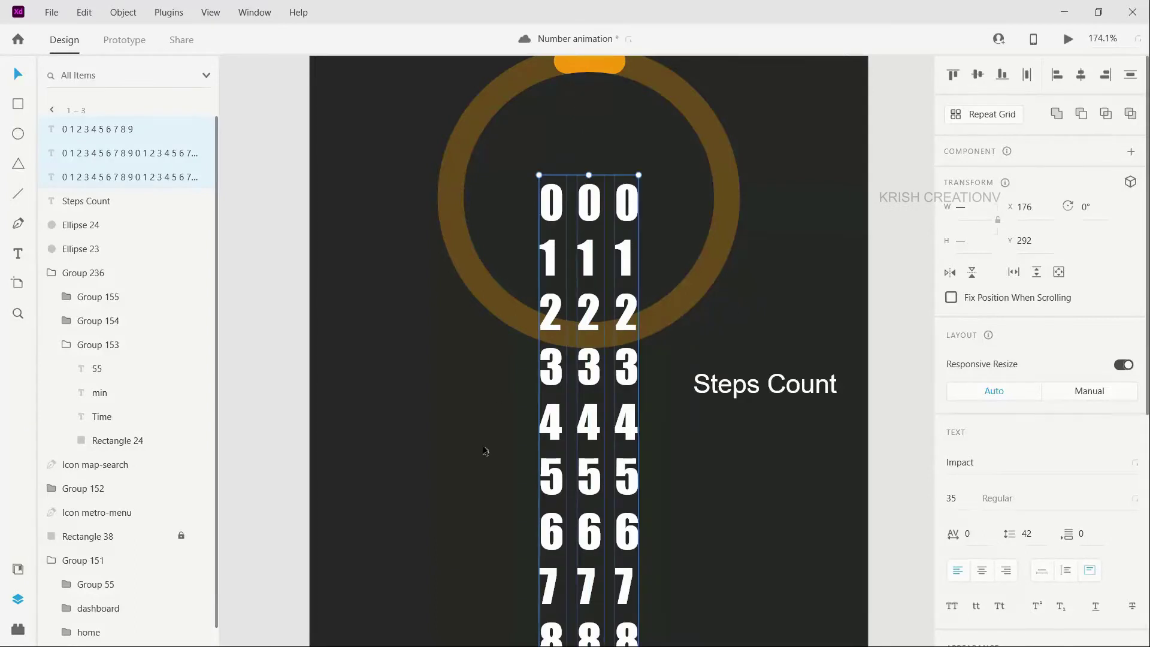
key(Escape)
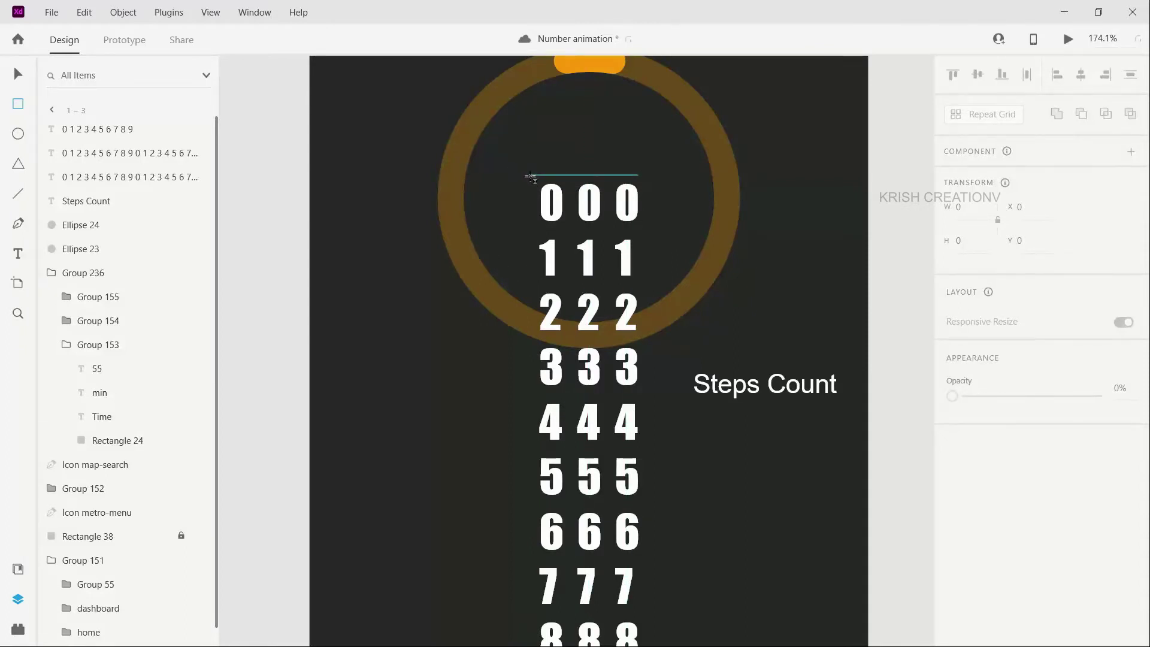
Step: Draw a rectangle about 86 by 42 over the row of zeros at X 169, Y 292, and remove its border
mouse_move(531, 175)
mouse_down()
mouse_move(535, 217)
mouse_move(642, 230)
mouse_up()
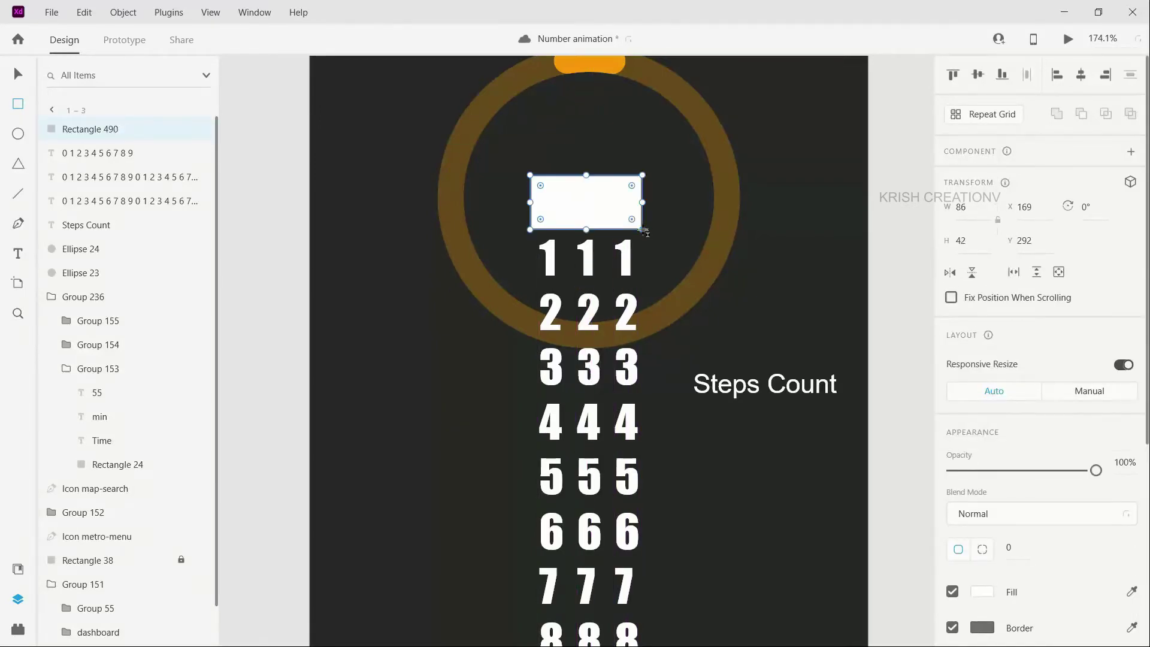
scroll(711, 206, down, 1)
scroll(1042, 384, down, 2)
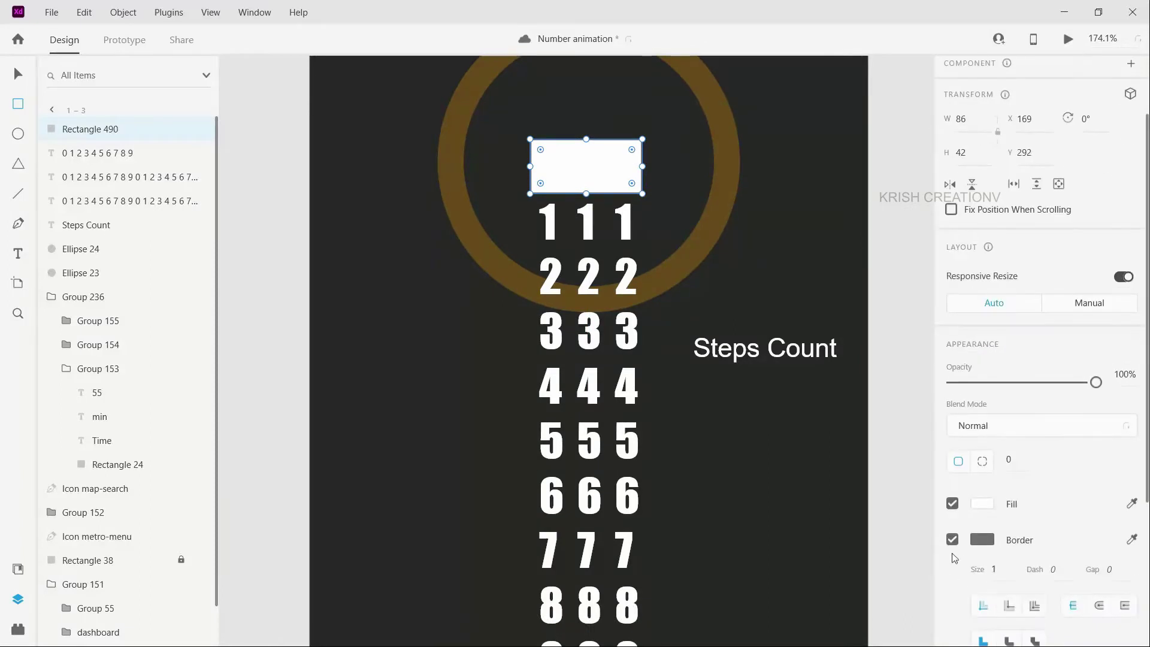
click(953, 540)
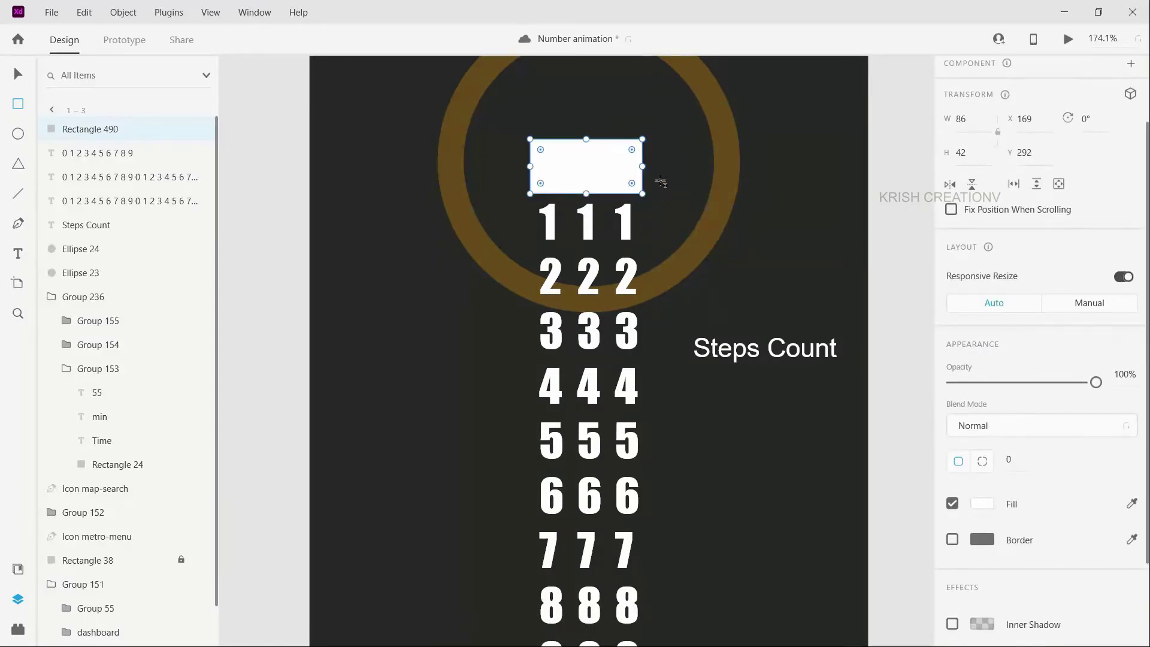
Step: Mask the three digit columns with the rectangle using Mask with Shape
key(v)
shift+click(103, 179)
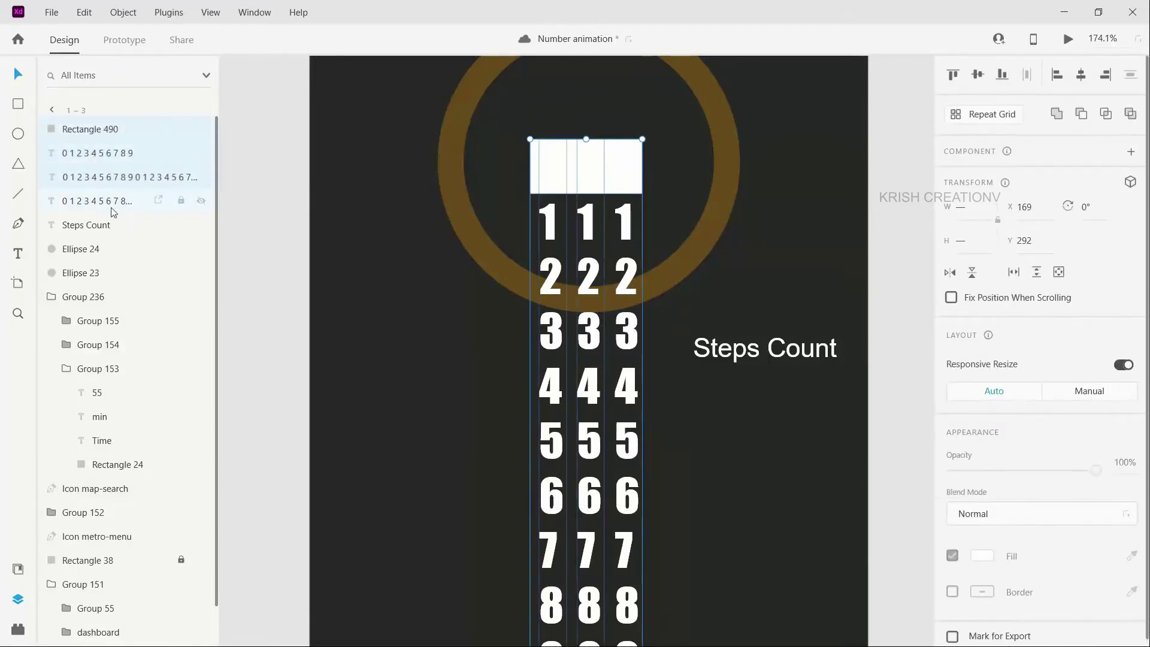
shift+click(105, 202)
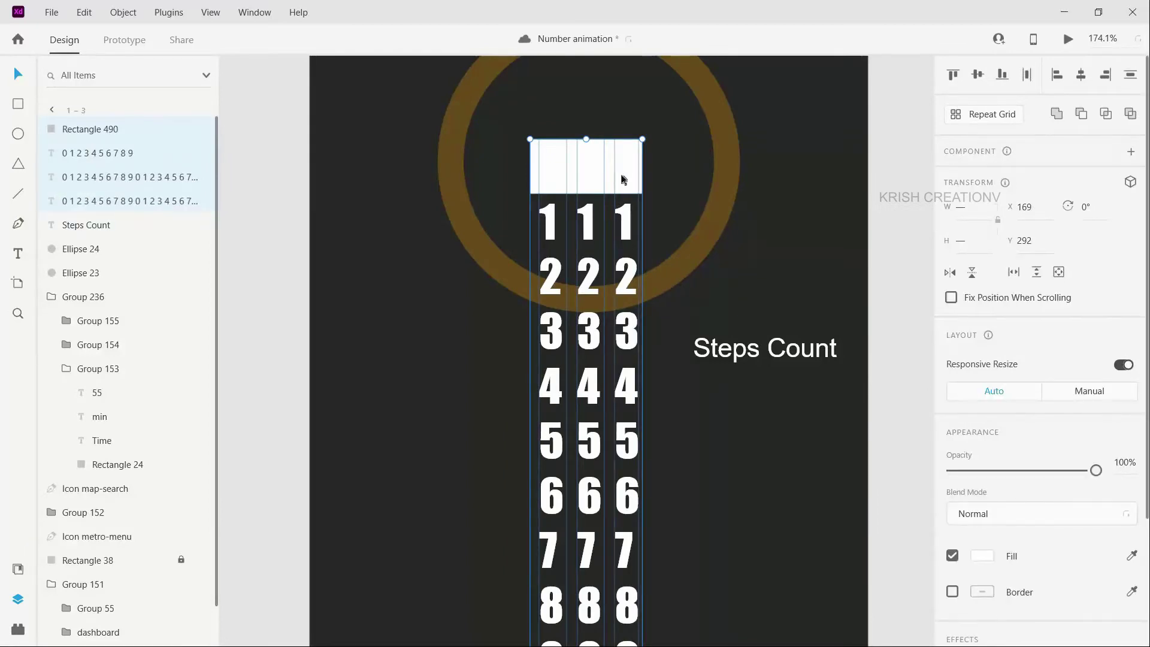
click(85, 12)
mouse_move(124, 11)
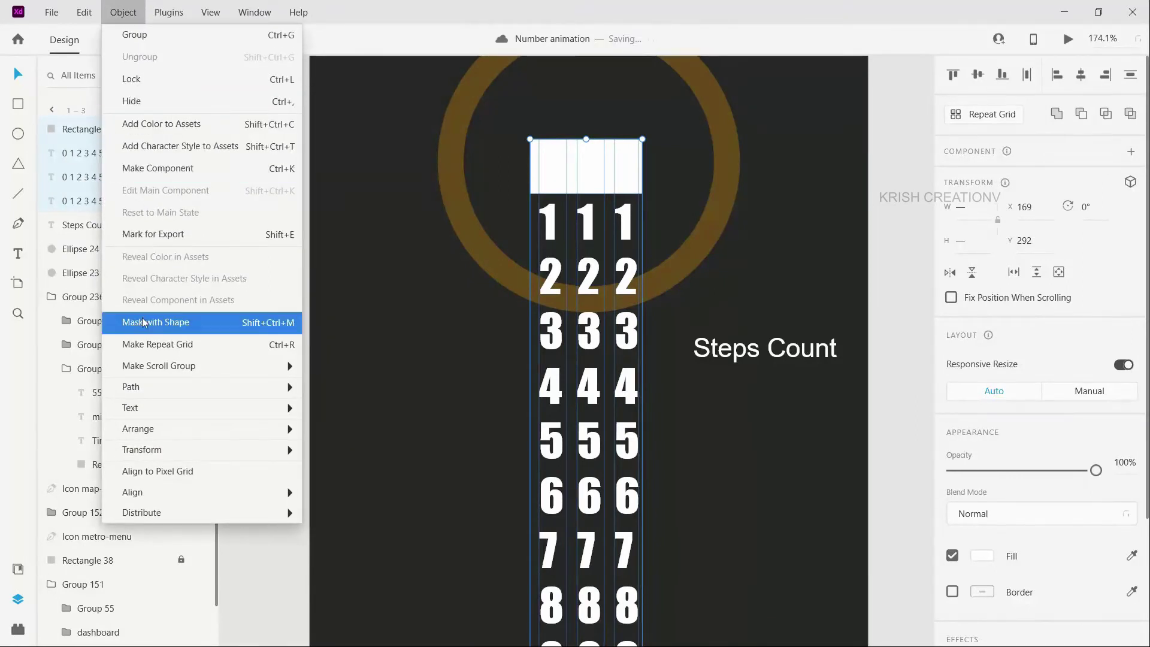
click(174, 325)
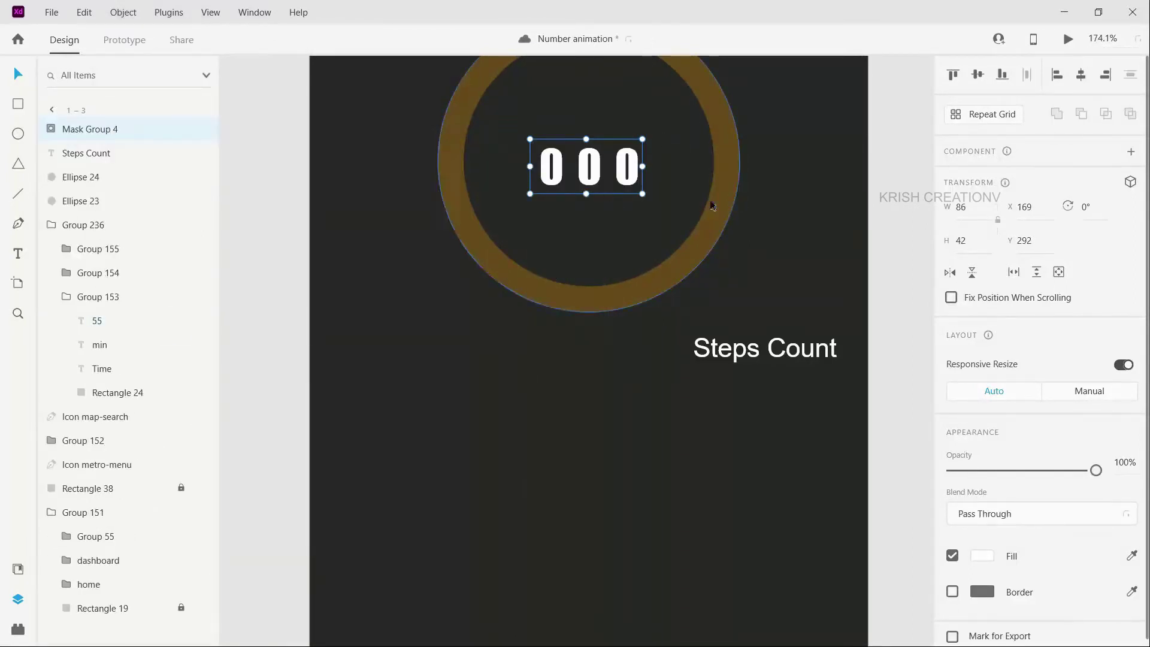
Step: Expand the mask group in the layers and check its rectangle and leftmost digit column
scroll(713, 203, up, 3)
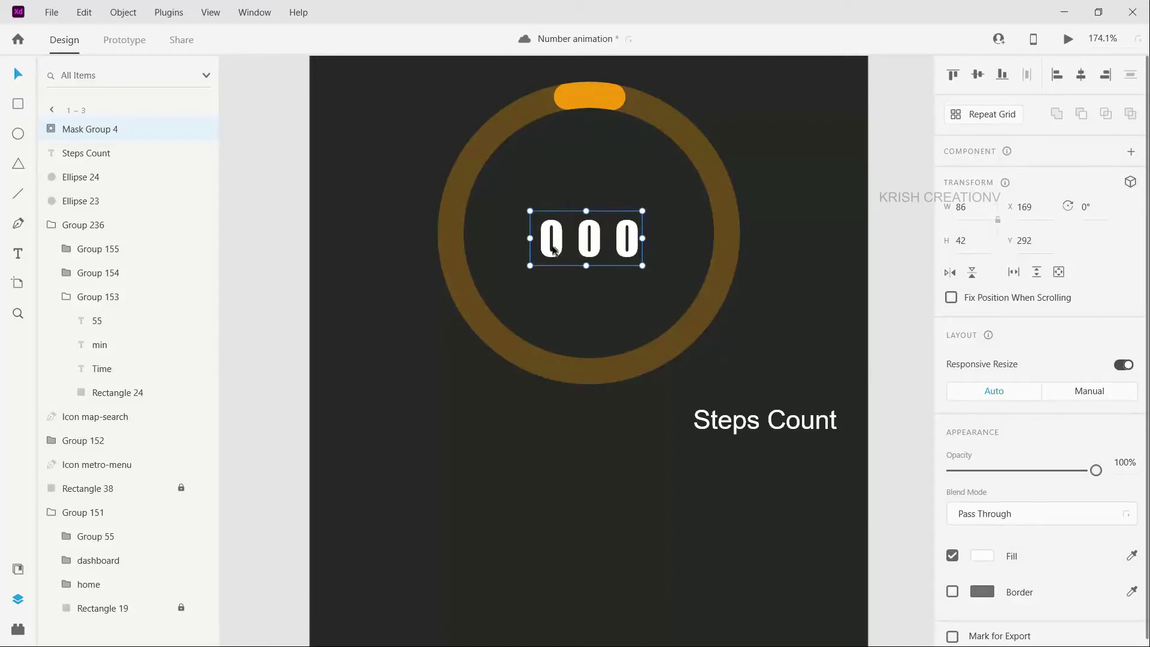
click(51, 129)
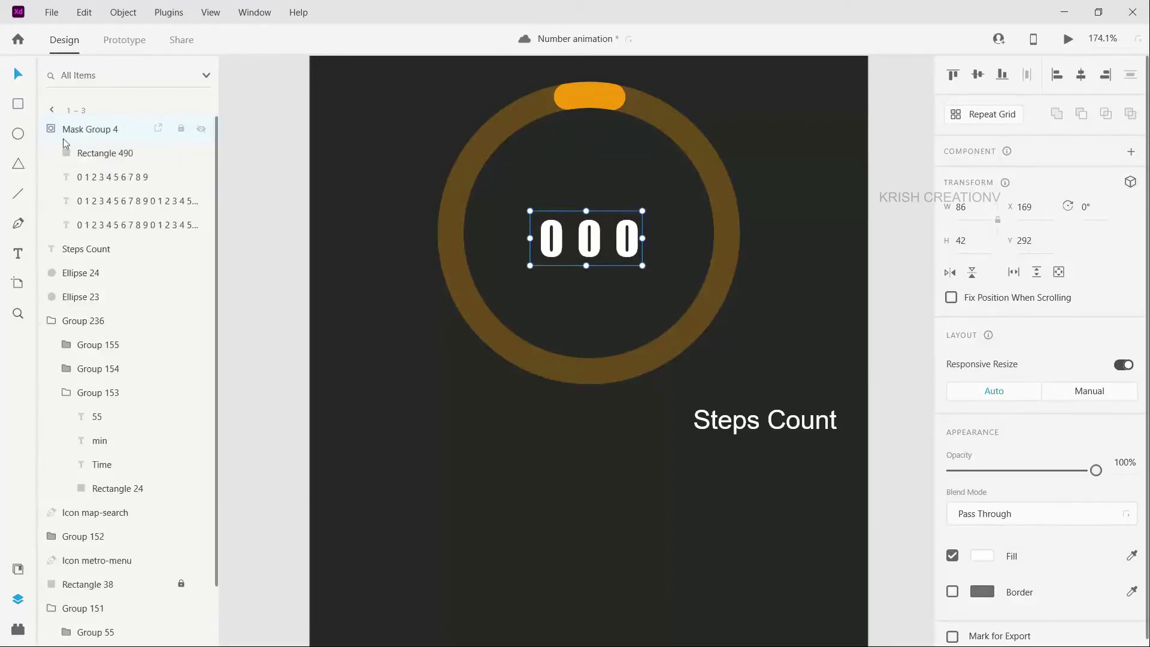
click(99, 154)
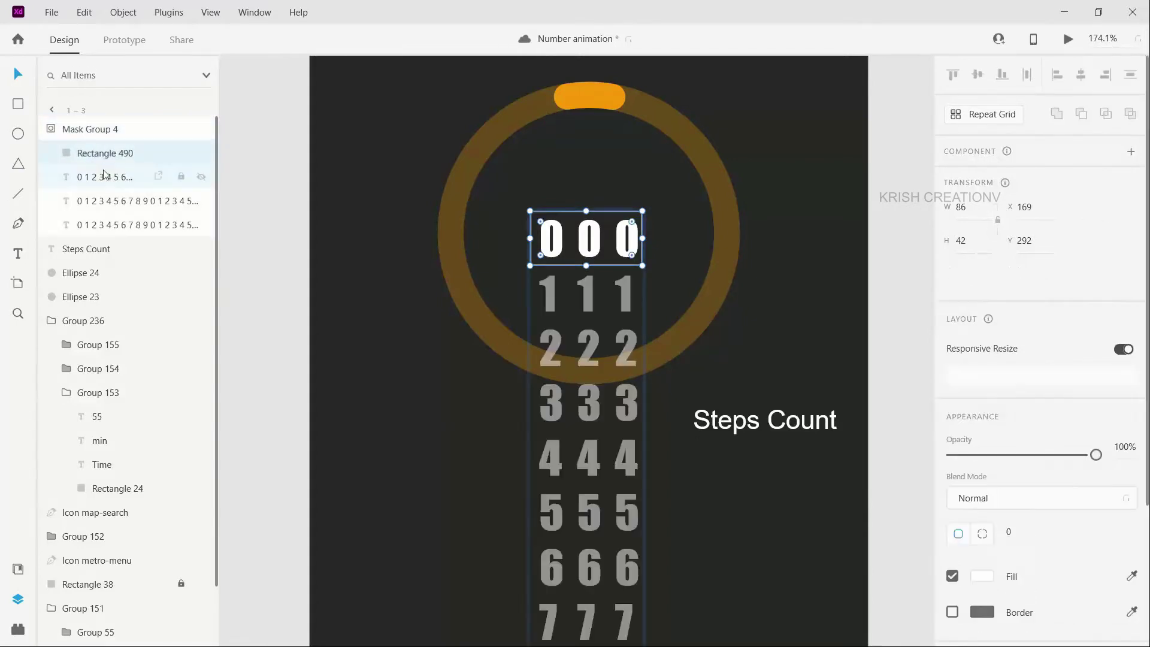
click(104, 176)
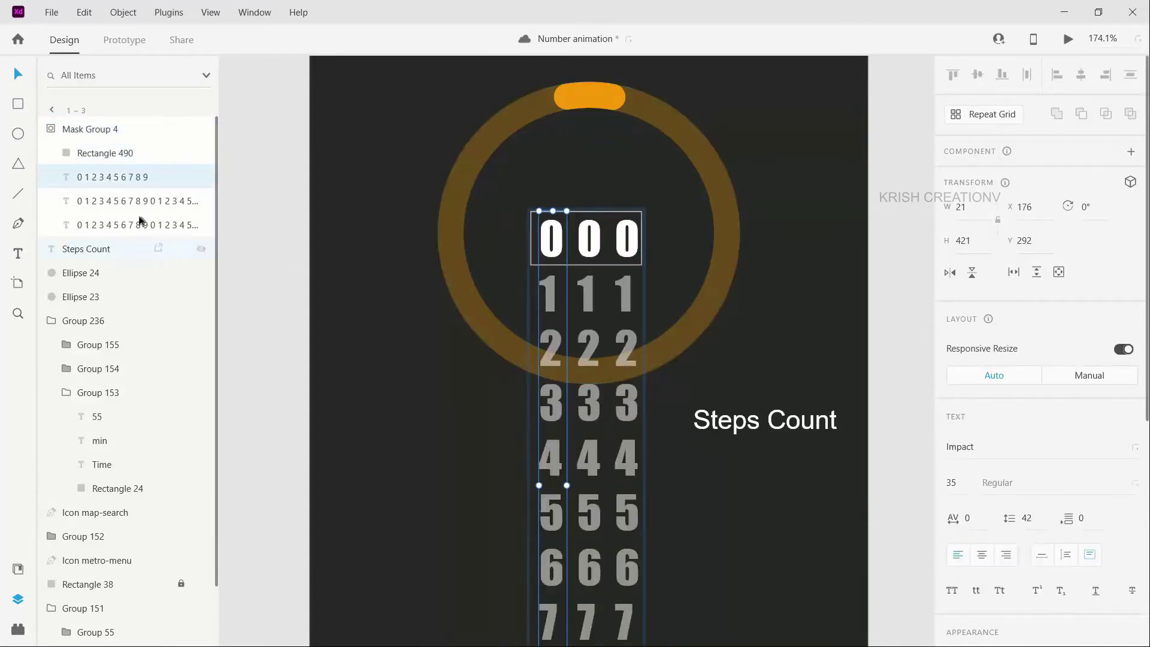
Step: Move the Steps Count label inside the ring below the digits, to X 156, Y 348
click(754, 318)
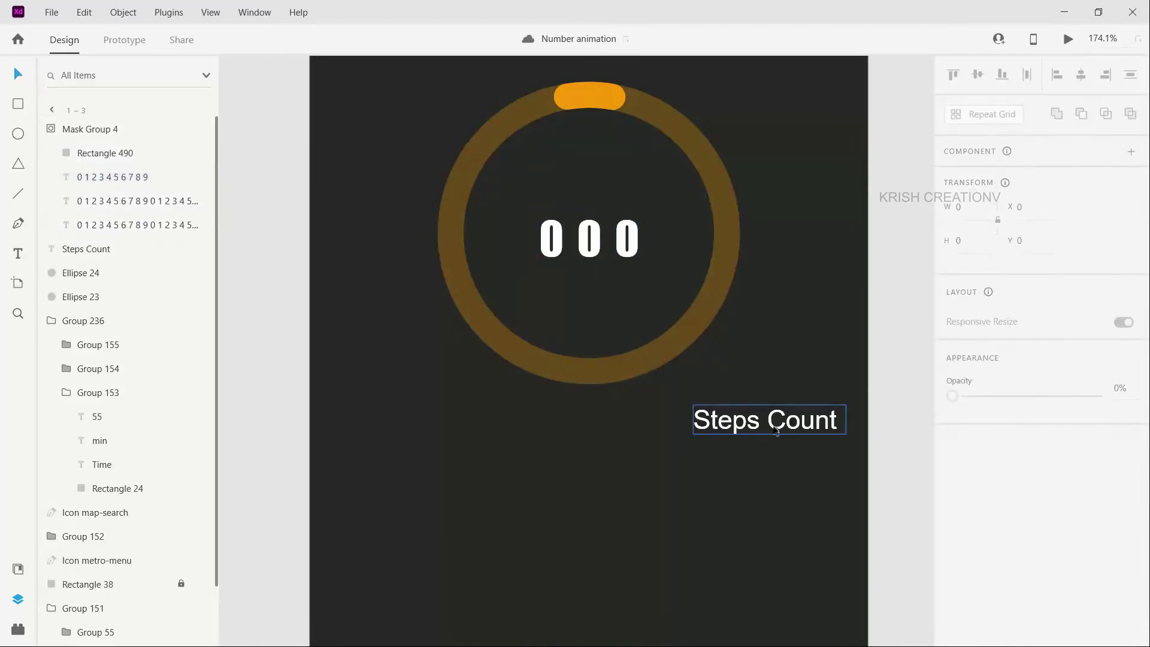
drag(773, 427, 596, 309)
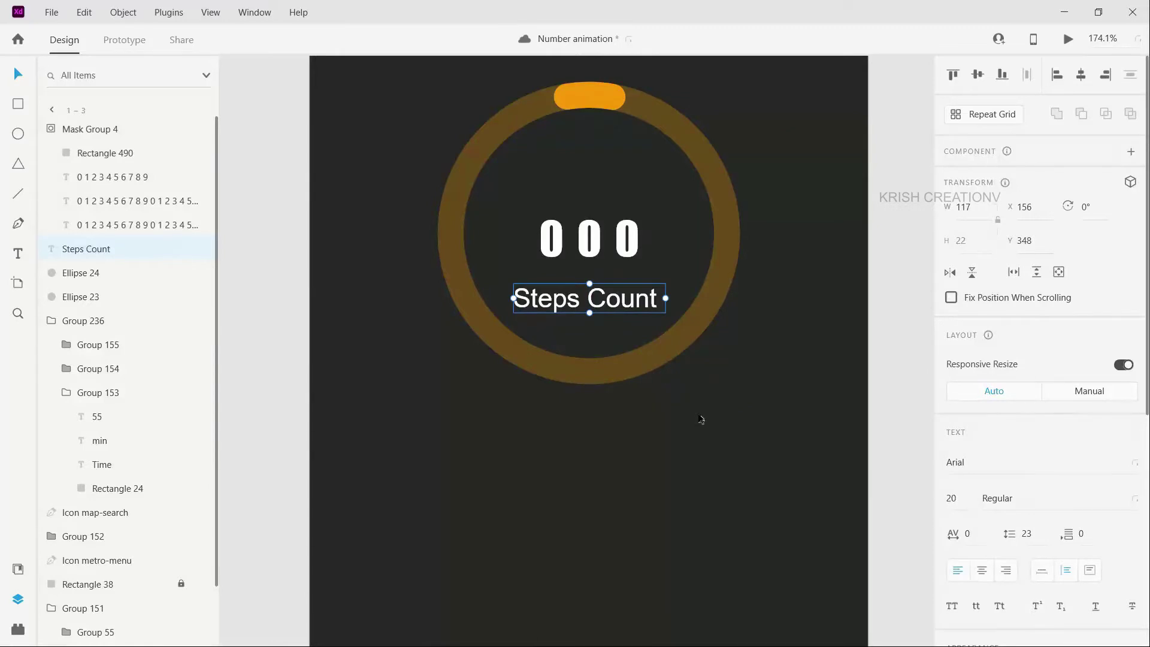
click(701, 419)
Step: Duplicate the Steps Count label and place the copy below the ring at X 156, Y 471
scroll(722, 398, down, 1)
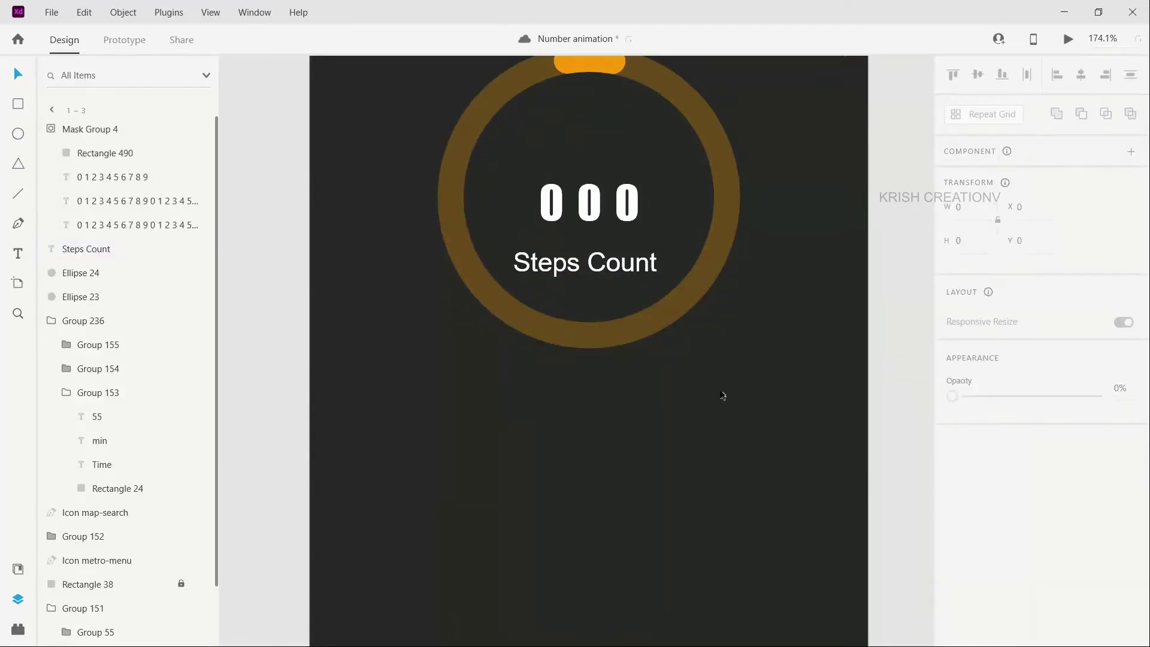
scroll(725, 388, down, 5)
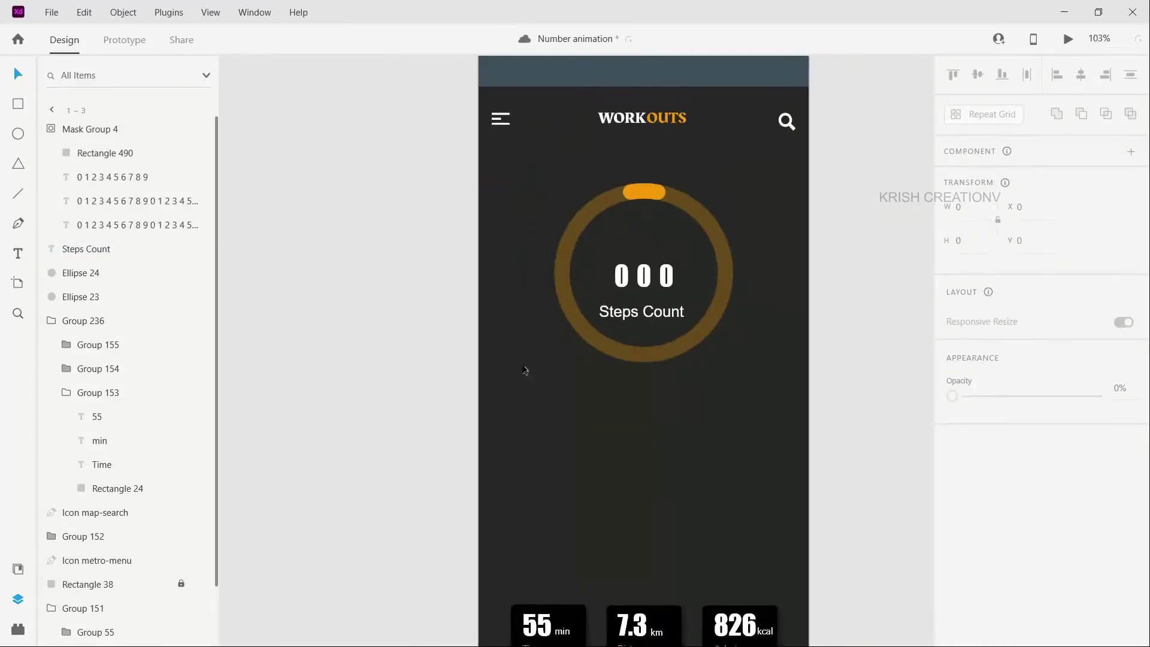
click(625, 318)
drag(619, 397, 623, 414)
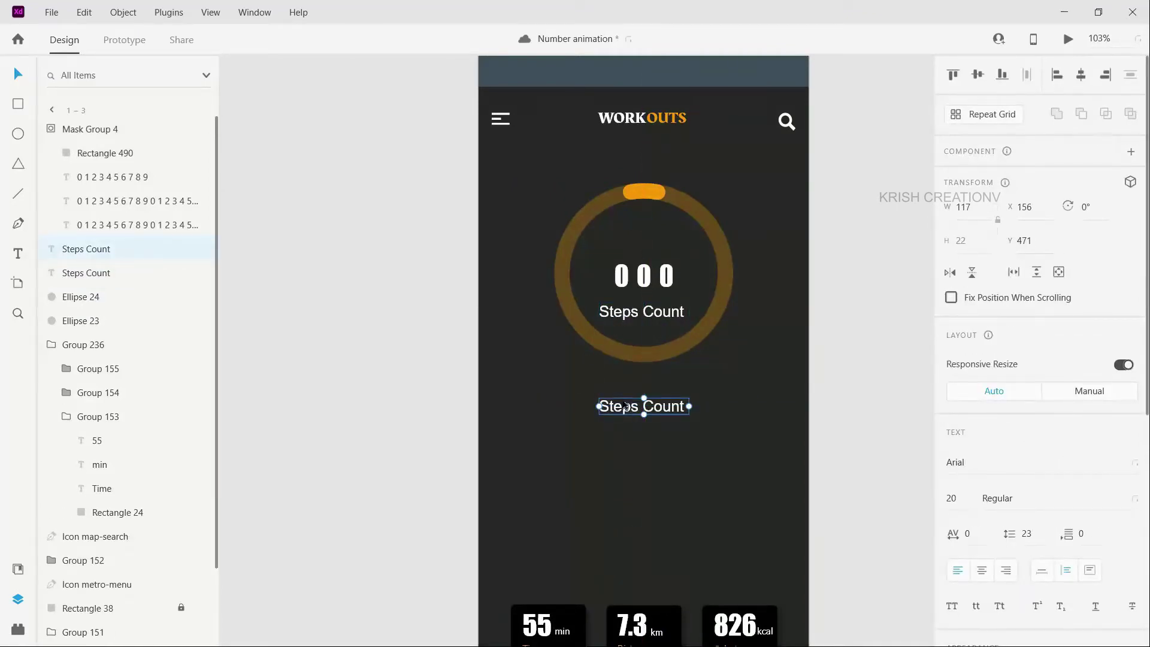
Step: Change the copied label's text to "Reach your milestone" and fit it on one line, about 199 wide, at X 115, Y 469
double_click(634, 408)
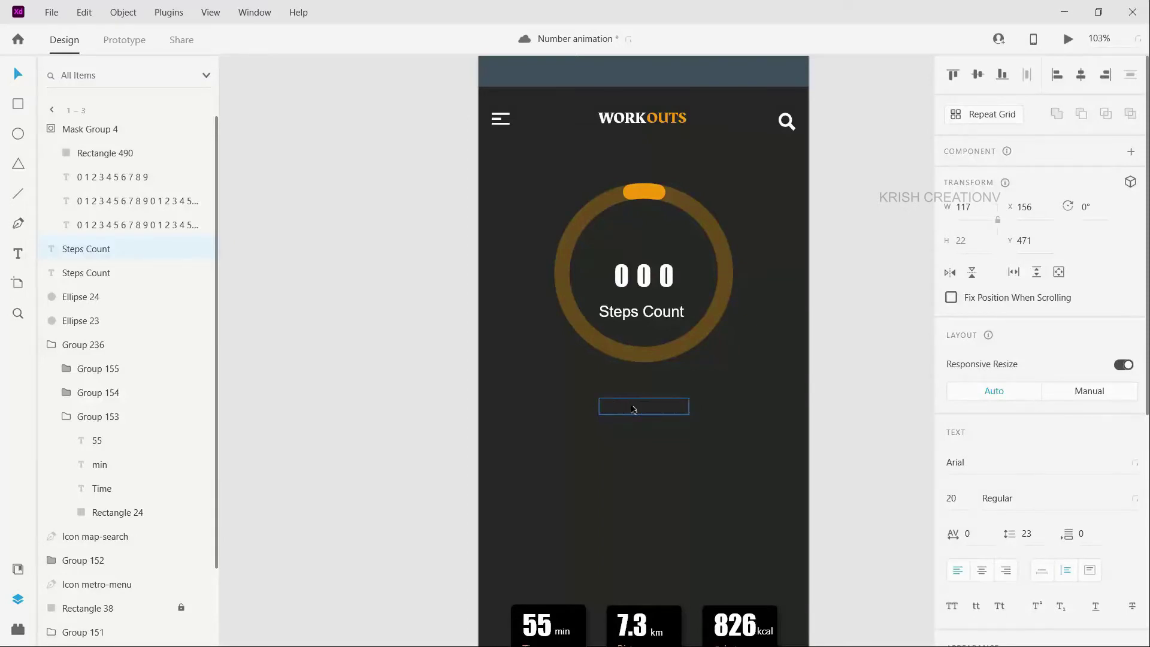
key(ctrl+a)
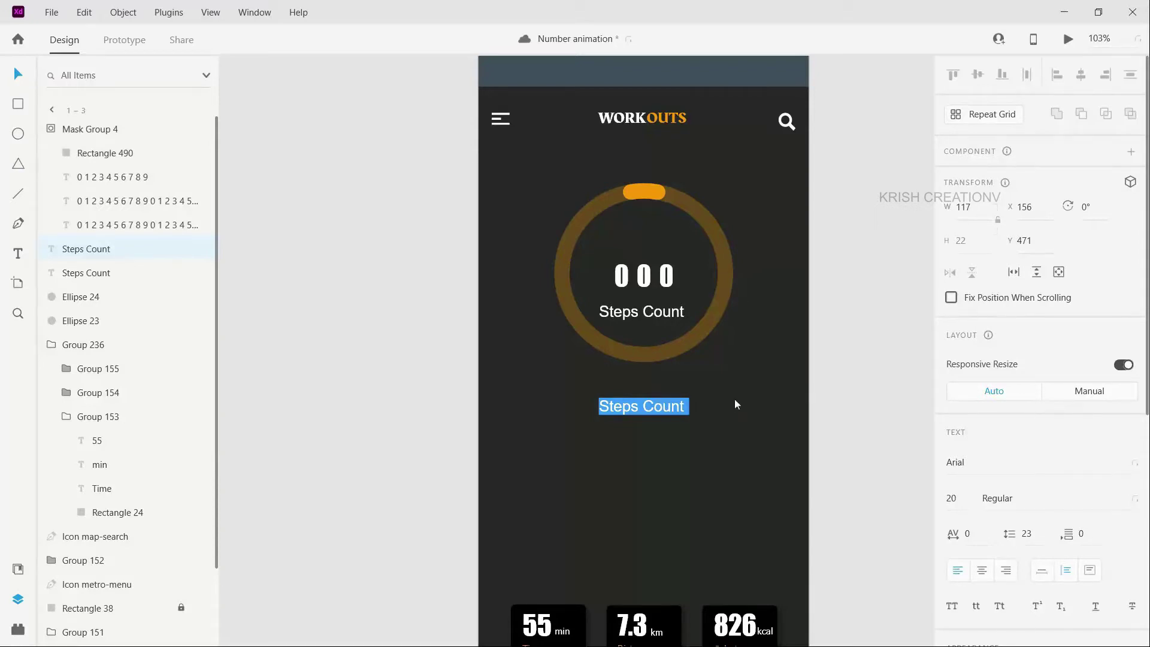
key(Escape)
key(ctrl+minus)
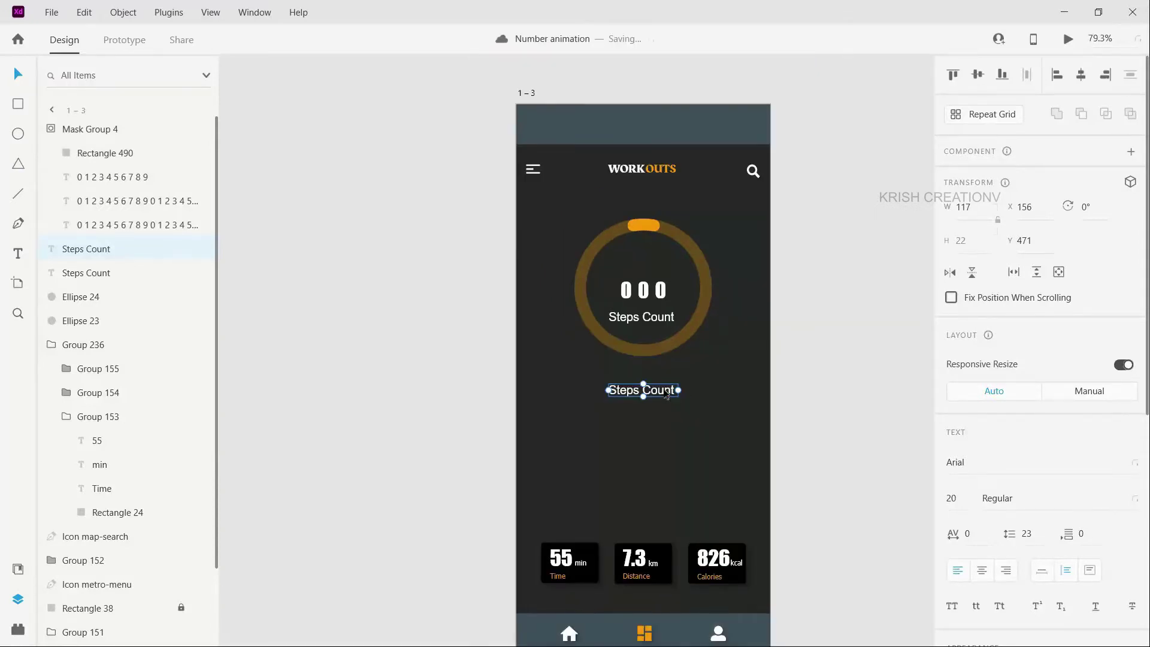
key(Return)
key(BackSpace)
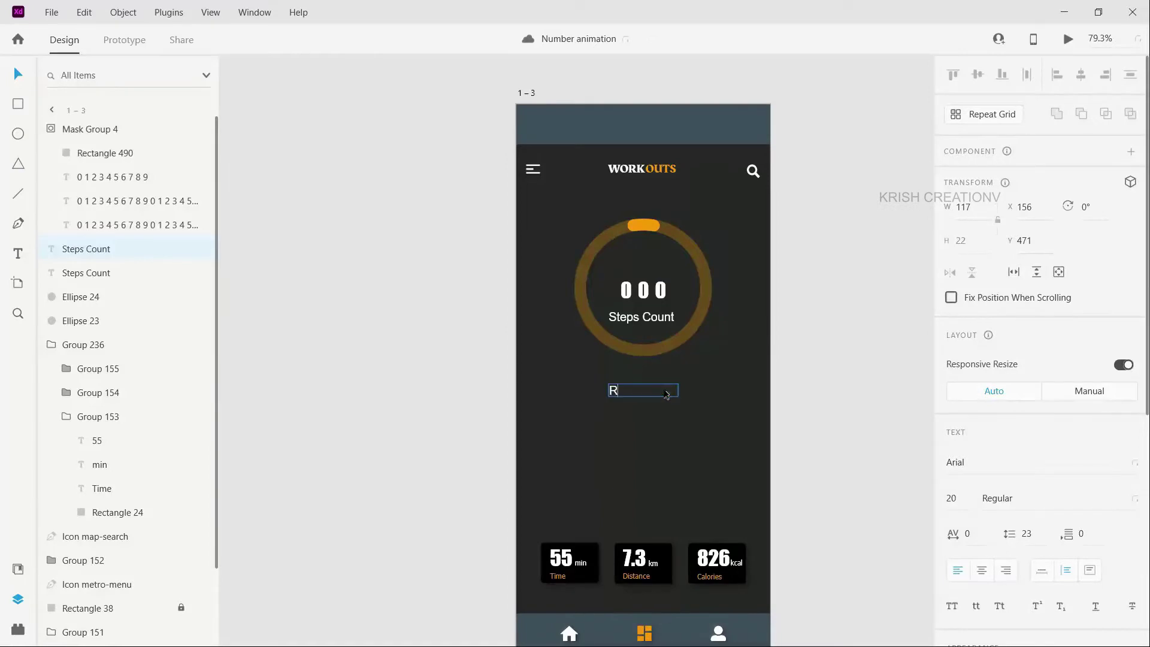
text(Reach your)
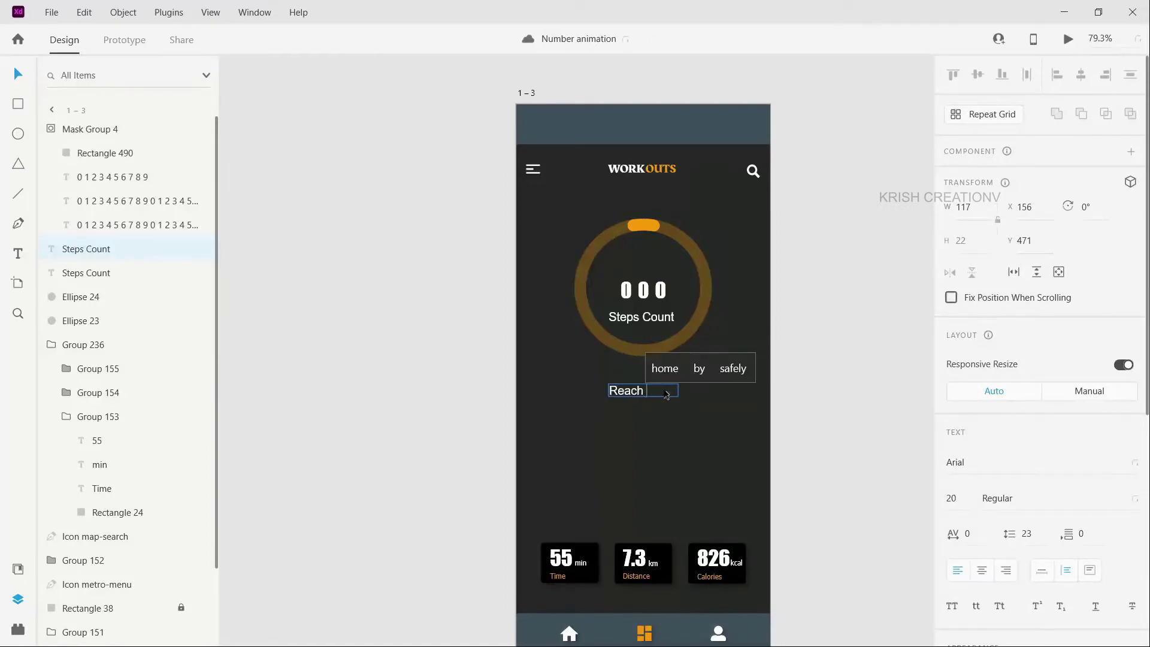
text( milestone)
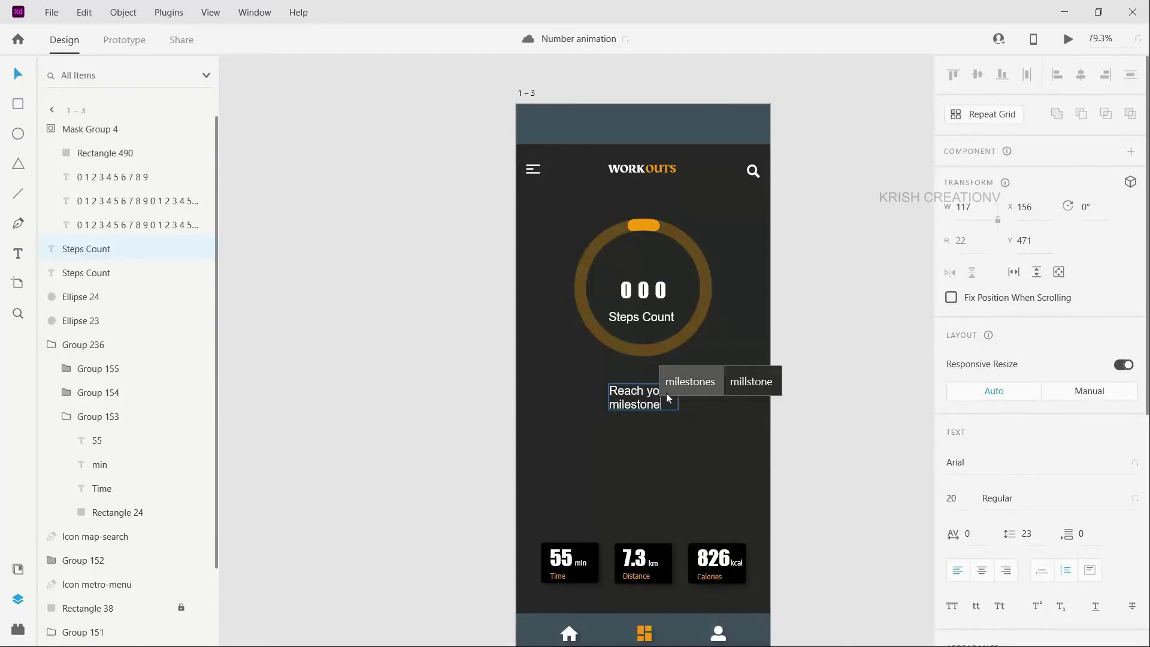
key(Escape)
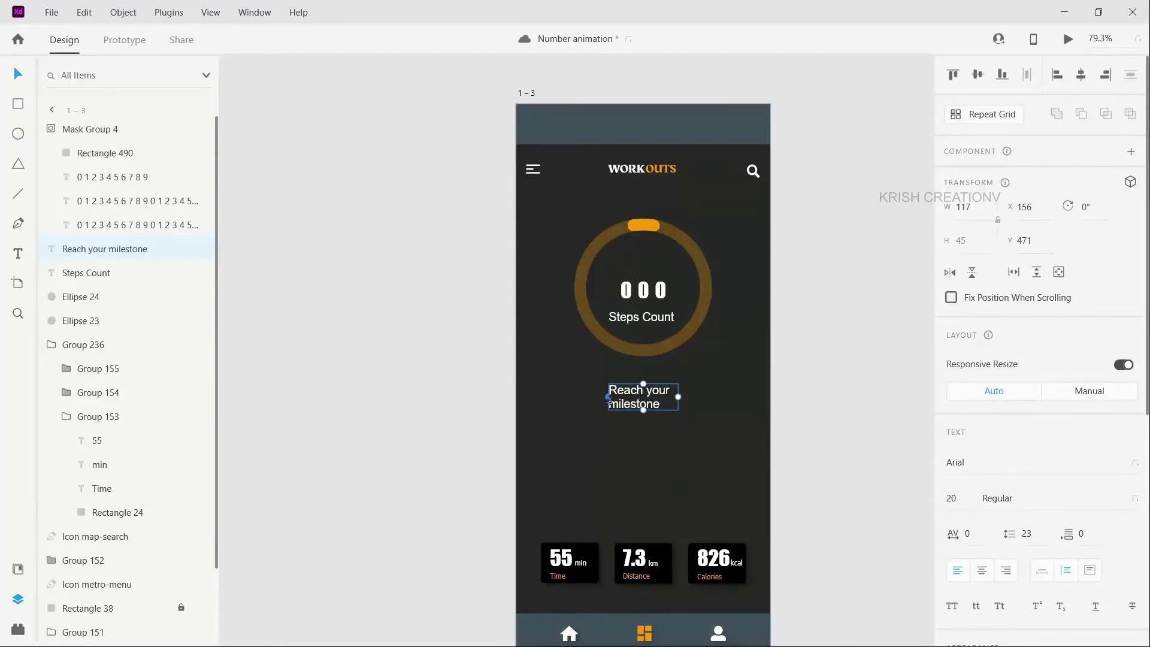
drag(608, 397, 568, 397)
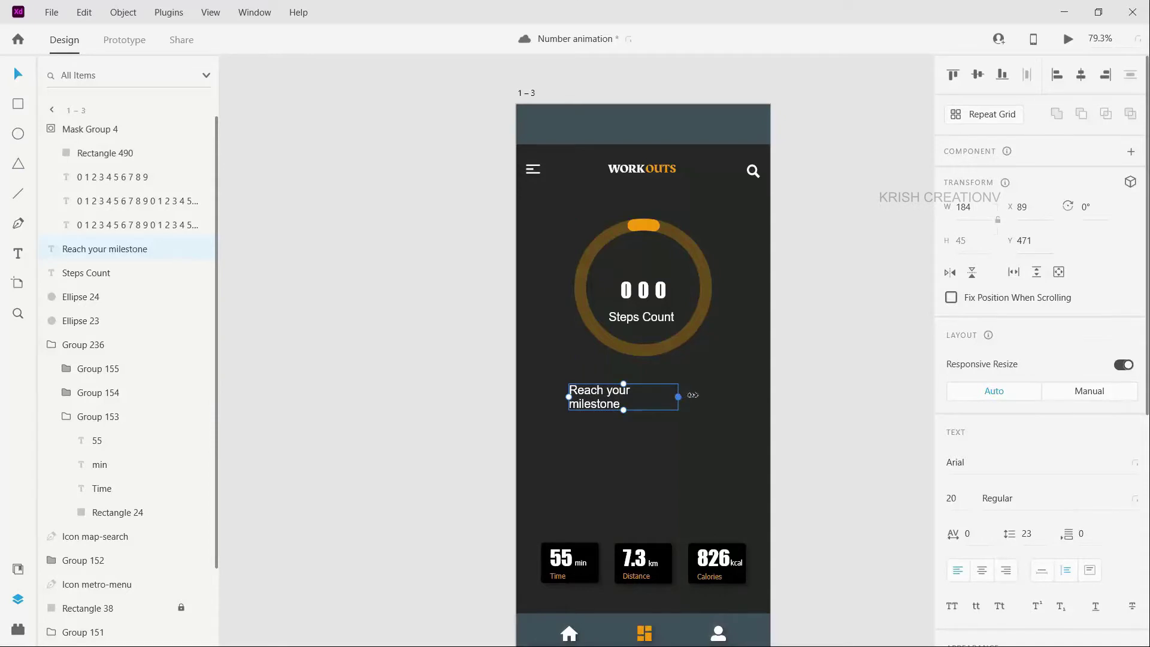
mouse_move(692, 395)
mouse_down()
mouse_move(659, 393)
mouse_move(674, 391)
mouse_up()
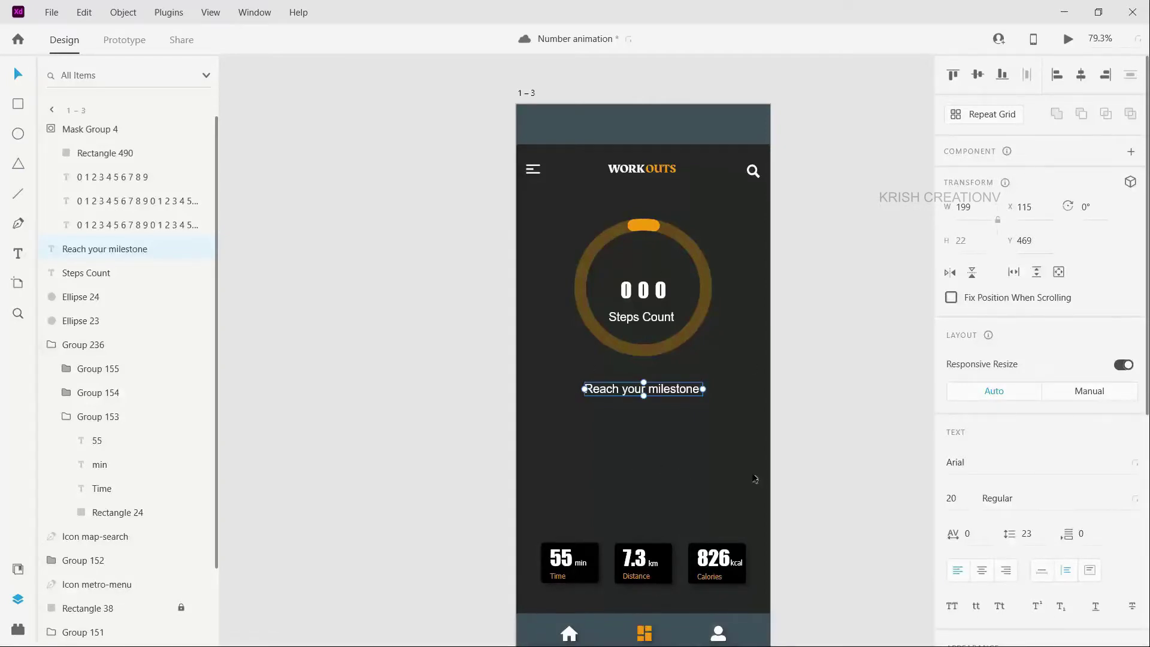
Step: Set the orange progress ellipse's border dash to 10 and gap to 720
click(649, 227)
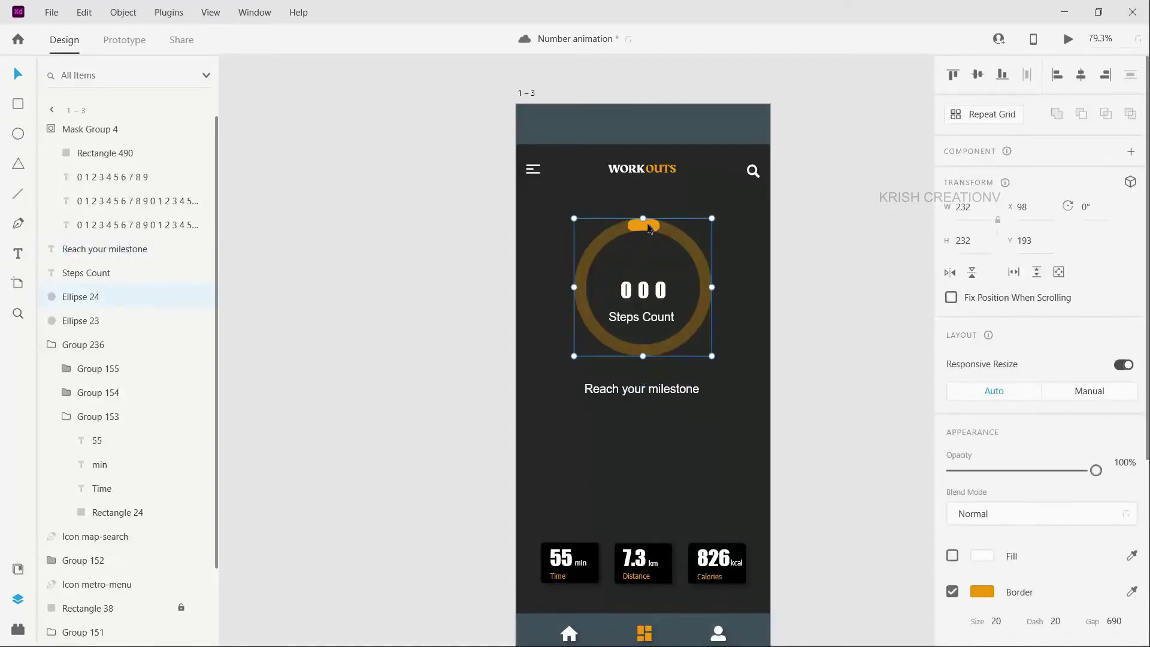
click(646, 227)
scroll(1027, 513, down, 3)
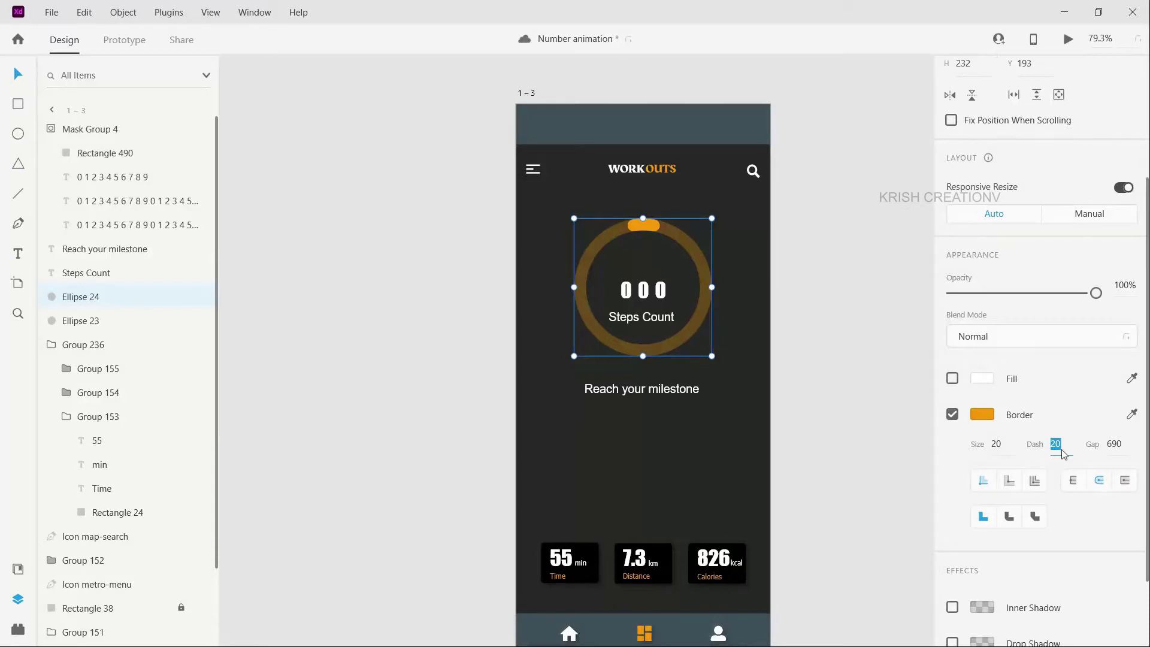
text(10)
key(Return)
click(1117, 446)
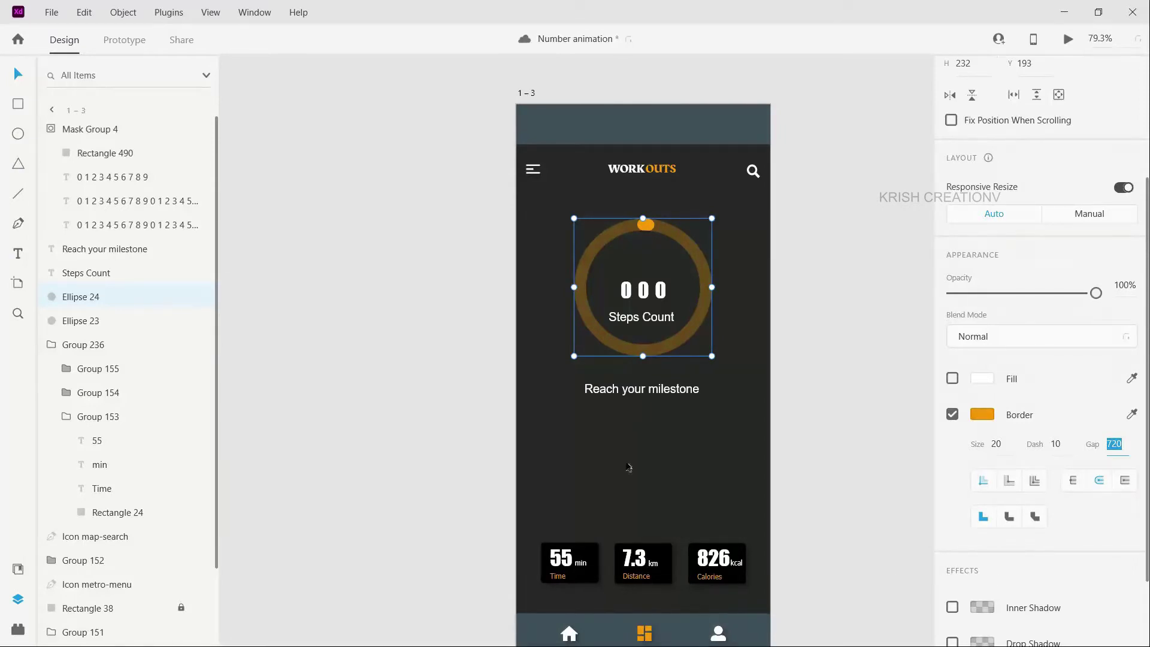
click(470, 382)
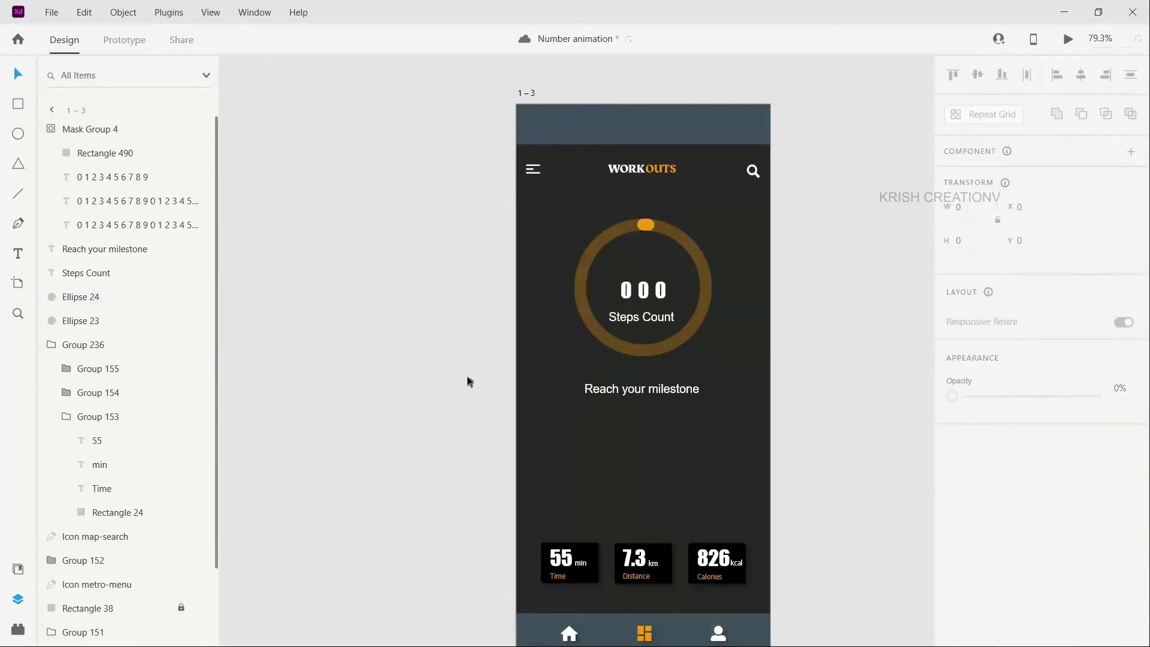
Step: Draw a rectangle about 180 wide below the Reach your milestone label and set its height to 50
click(19, 108)
drag(597, 425, 704, 456)
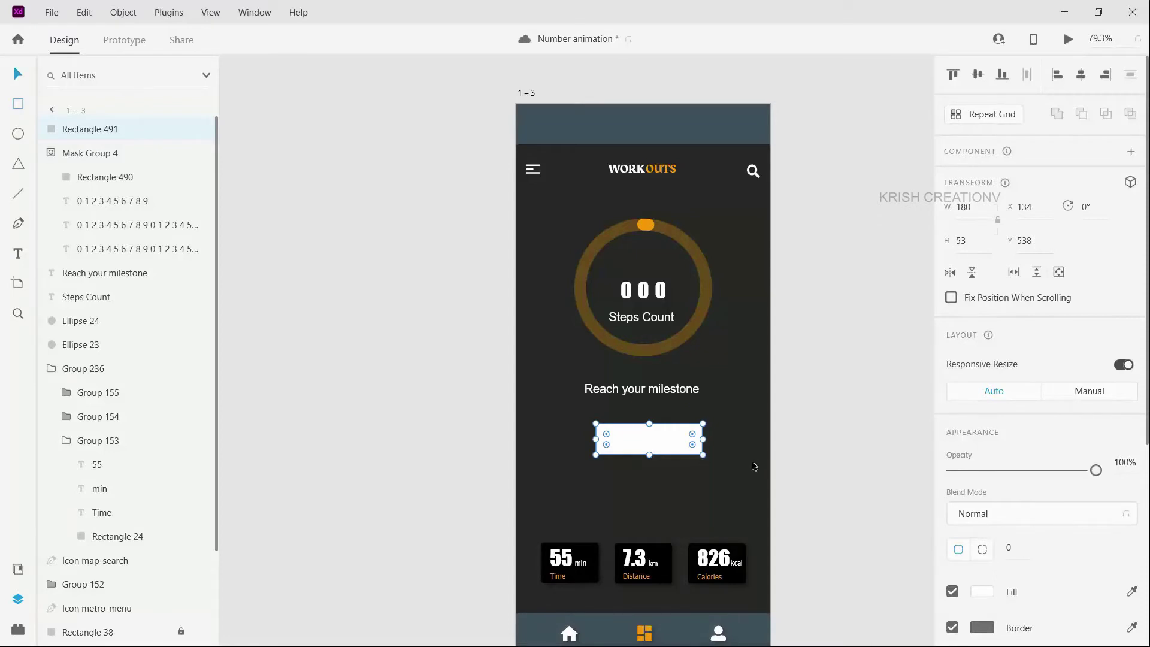
click(967, 241)
text(50)
key(Return)
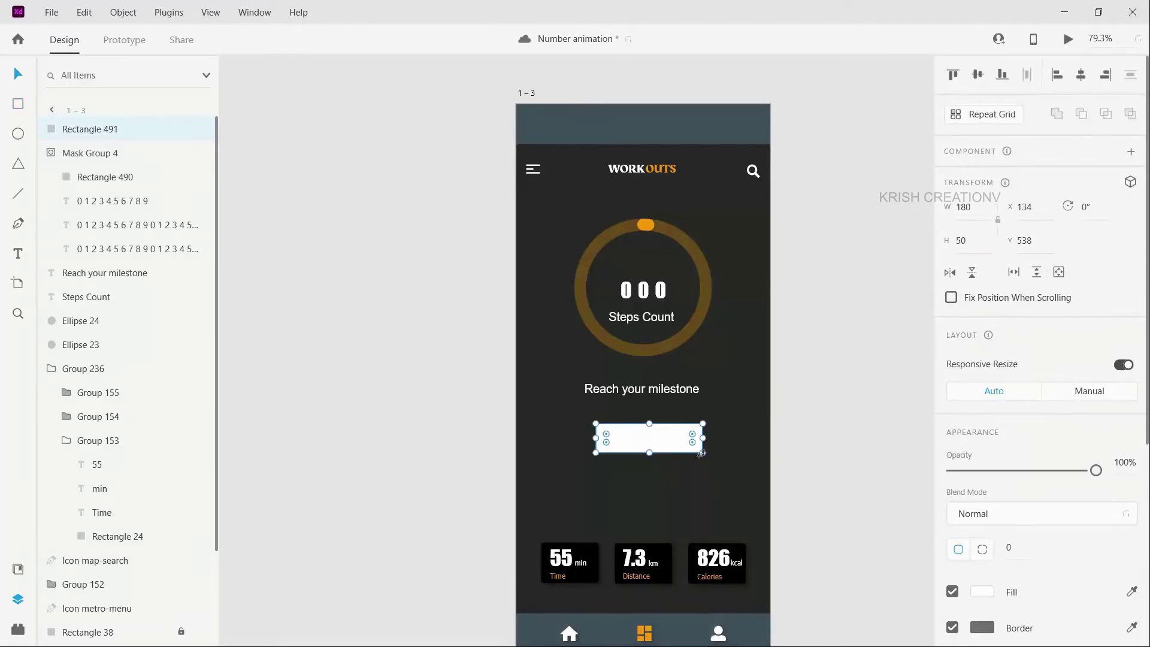
Step: Round the new rectangle's corners to a radius of 25 and centre it on the artboard at X 124, Y 531
scroll(640, 443, up, 2)
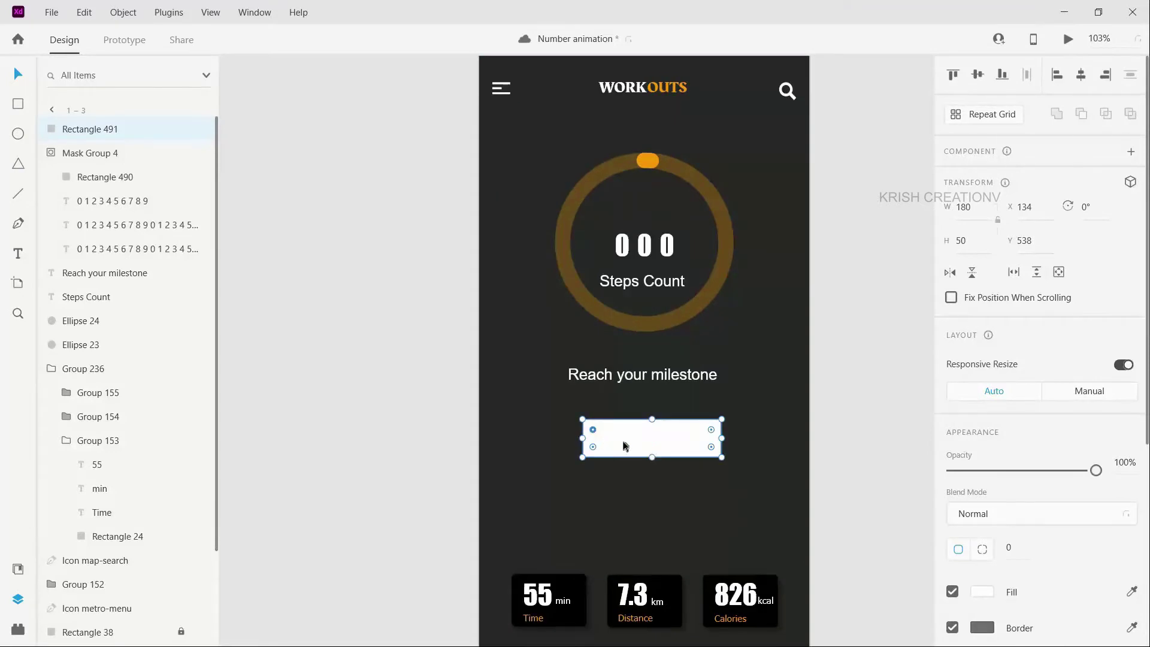
drag(593, 447, 642, 437)
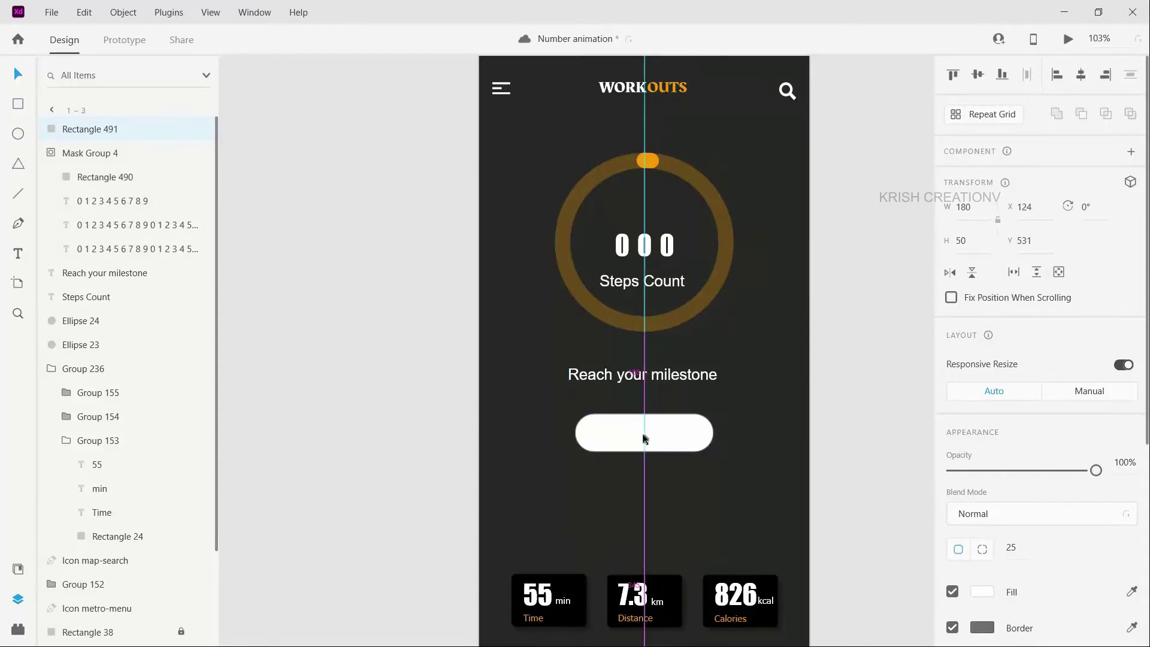
Step: Remove the rounded rectangle's border and fill it with the saved orange swatch
scroll(1019, 335, down, 5)
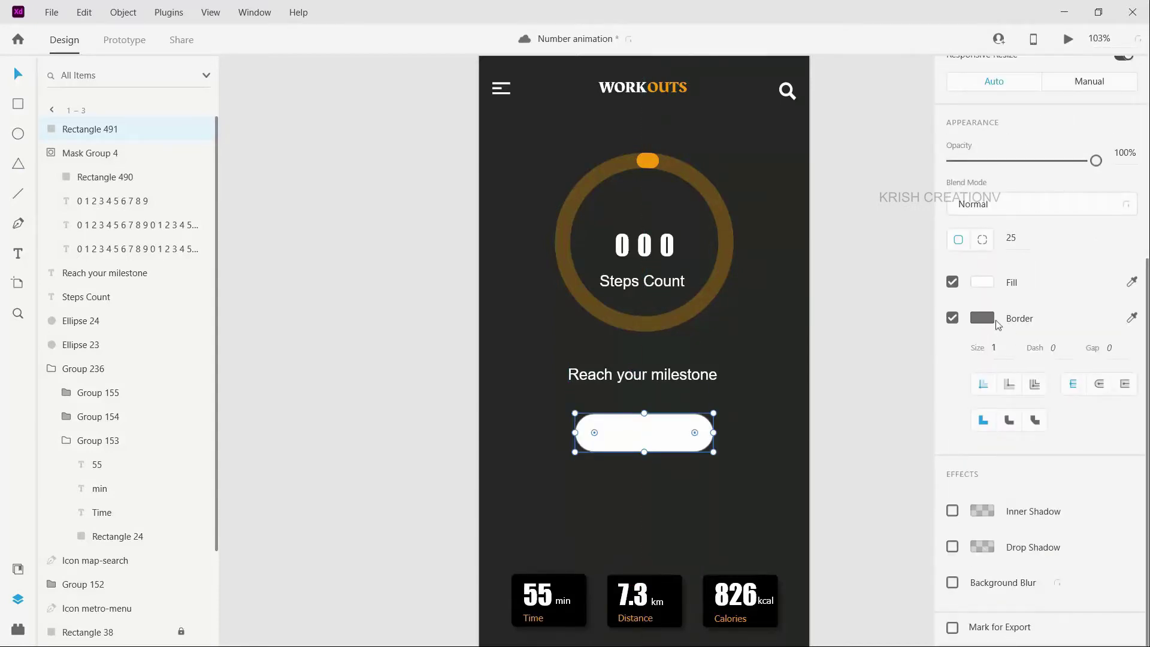
click(954, 318)
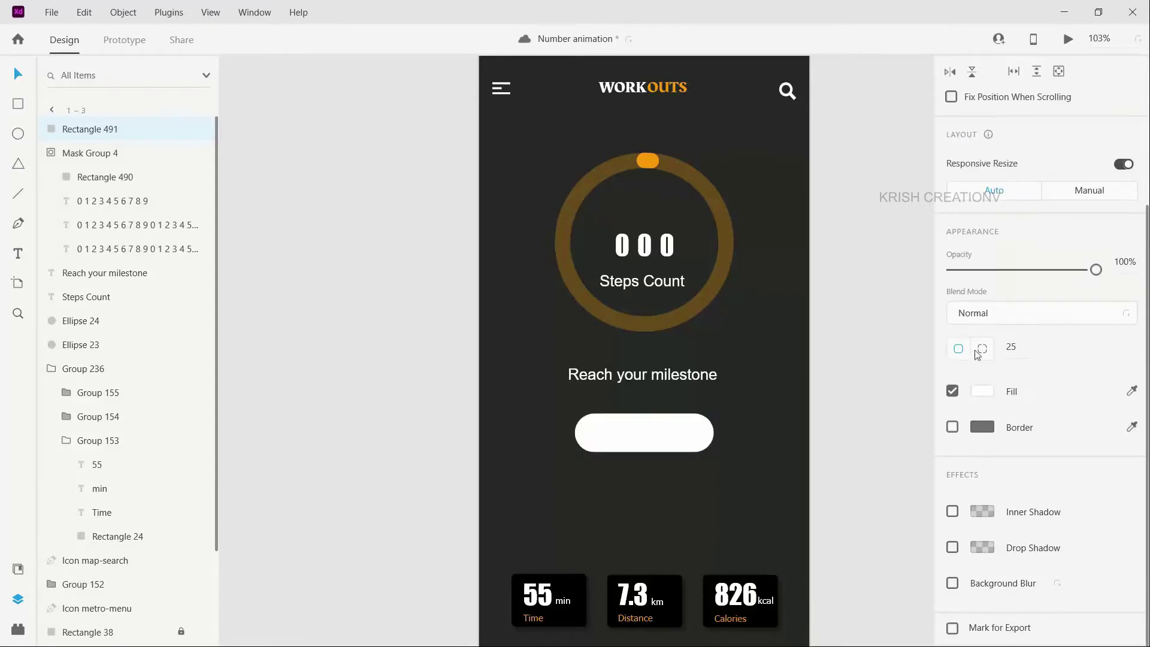
click(982, 393)
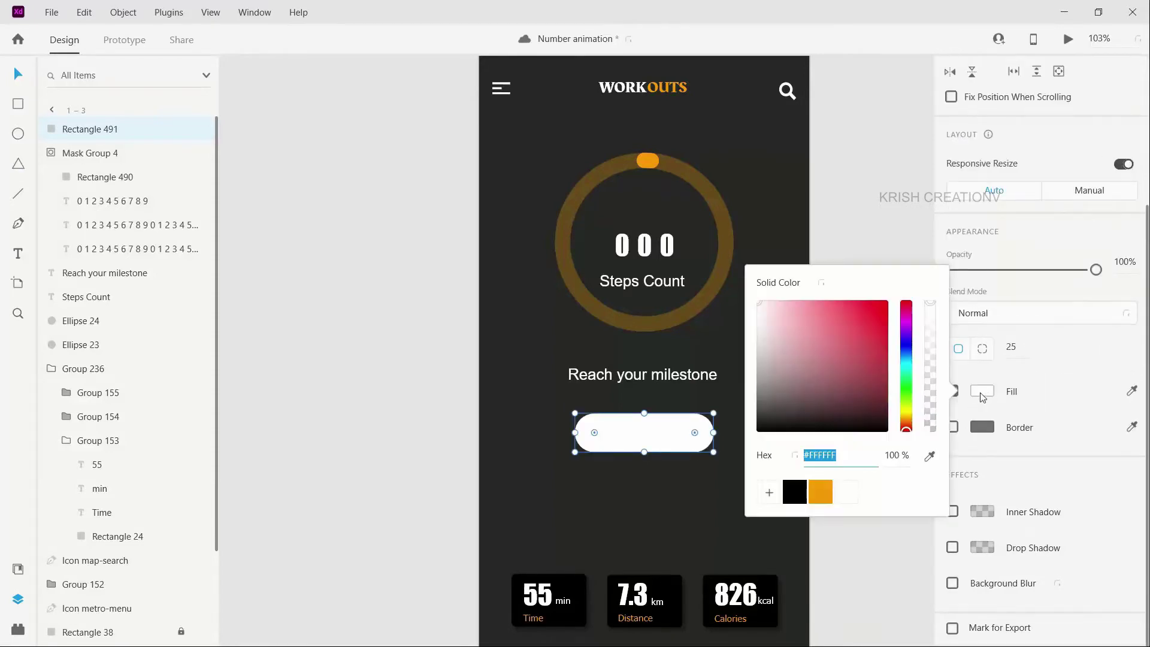
click(826, 497)
click(672, 407)
Step: Duplicate the Reach your milestone label to Y 517 and change the copy's text to "start"
click(671, 378)
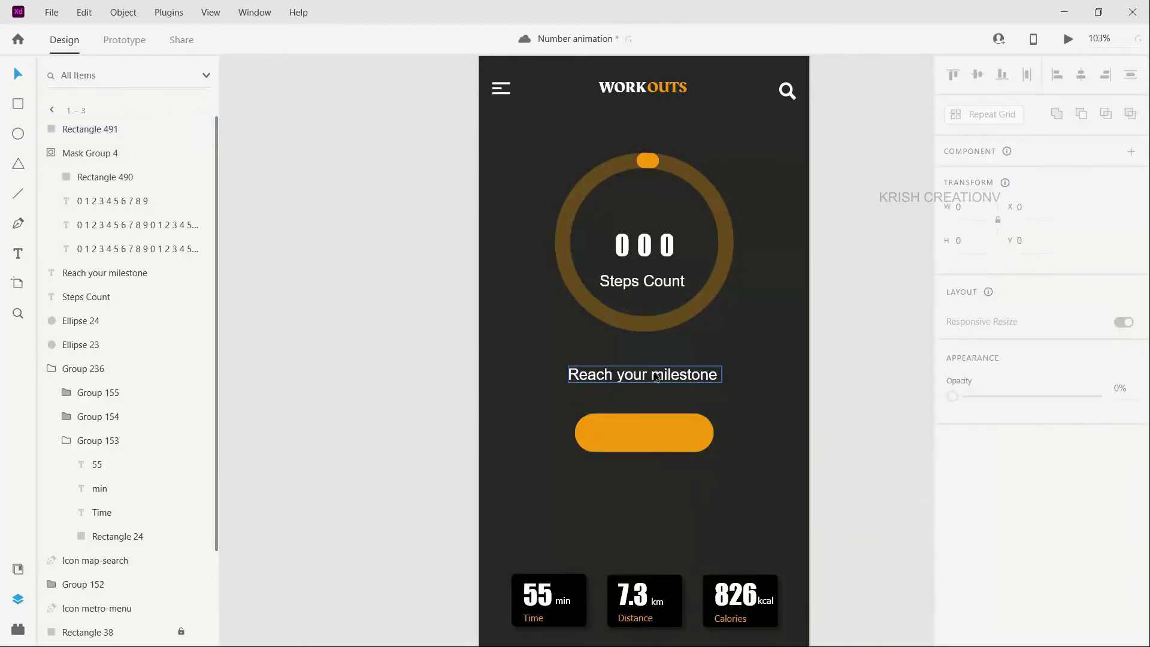
drag(644, 378, 653, 418)
double_click(653, 418)
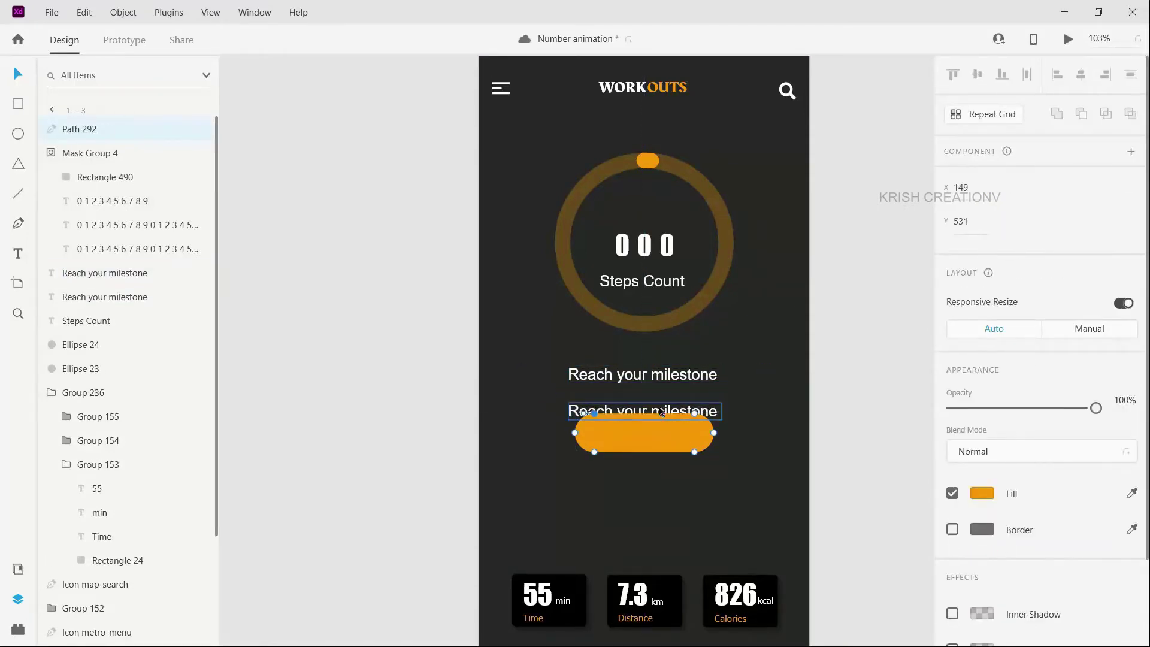
double_click(662, 411)
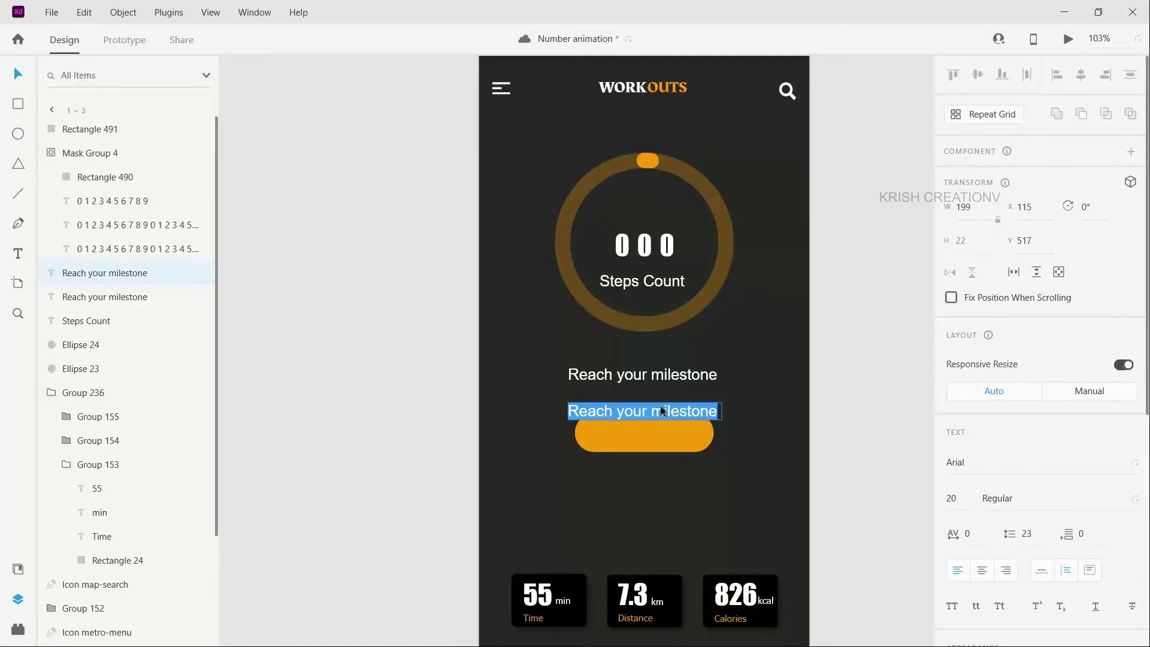
text(start)
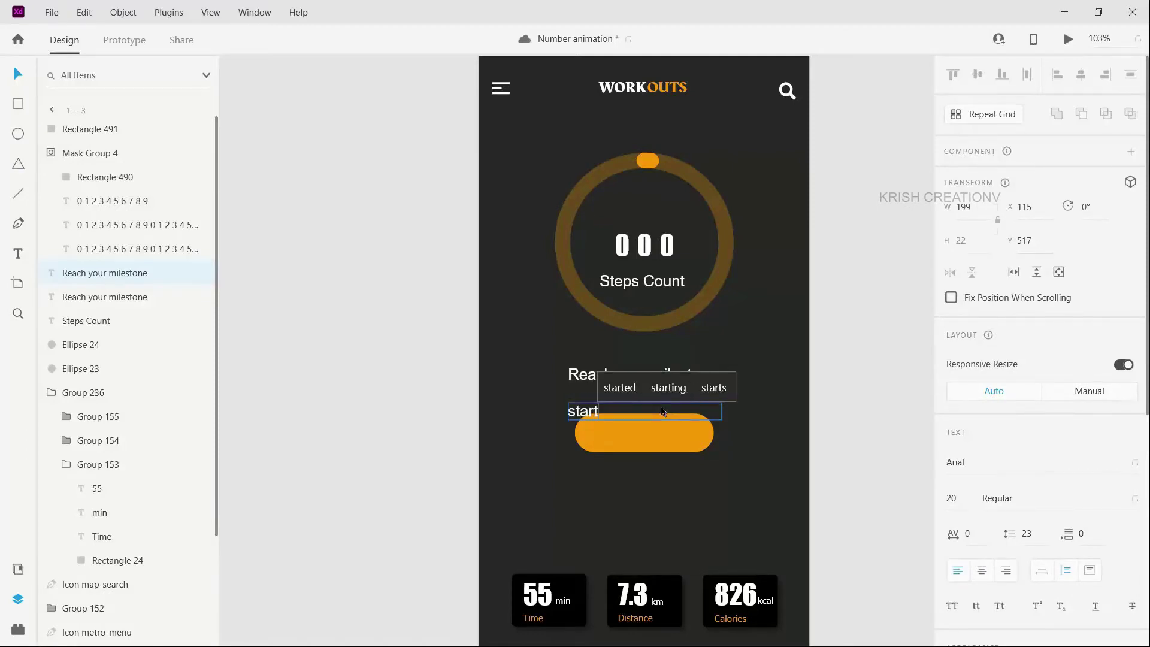
key(Escape)
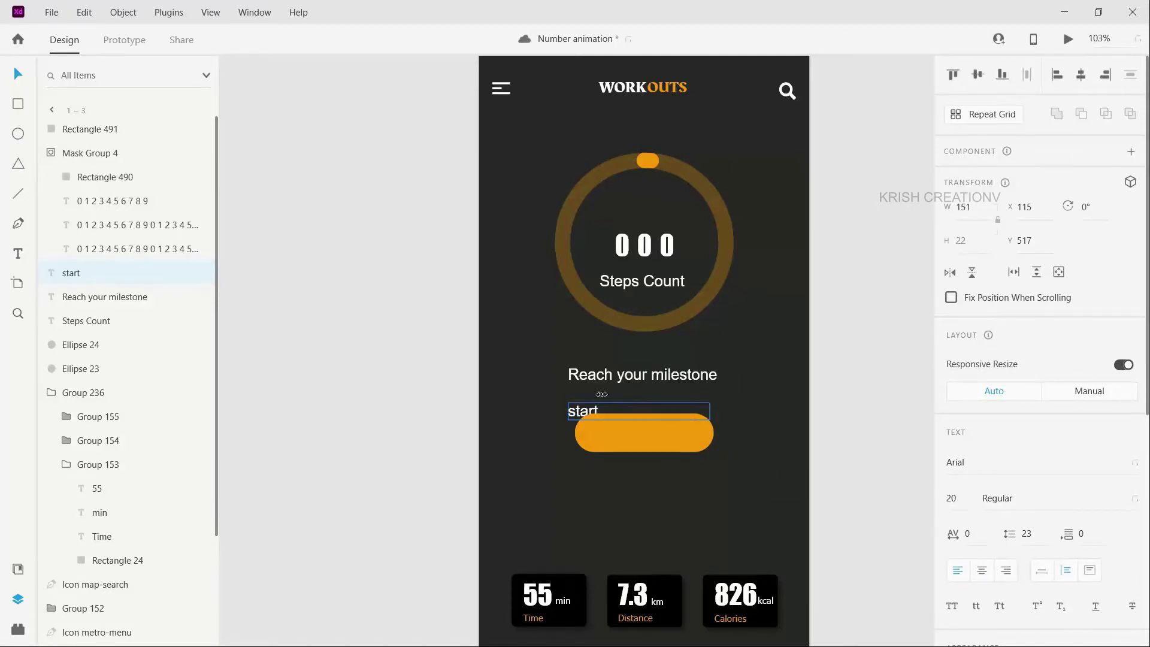
Step: Fit the start label's box to its text, bring it to the front and centre it on the orange button at X 194, Y 545
double_click(722, 411)
right_click(591, 414)
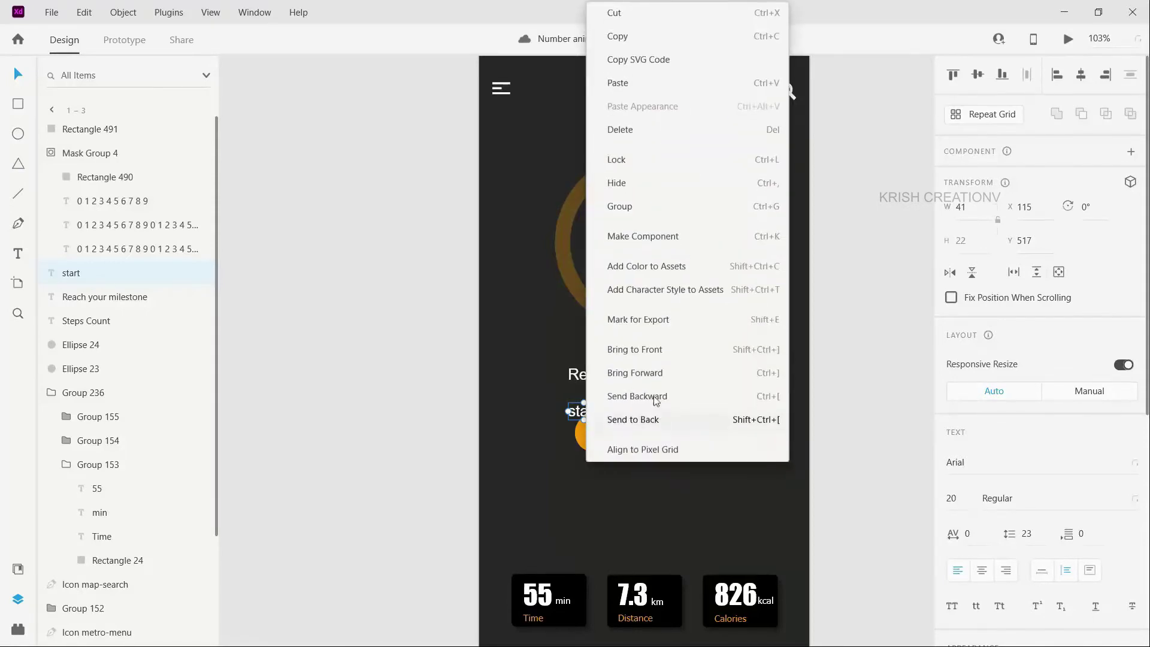
click(644, 348)
drag(585, 415, 645, 437)
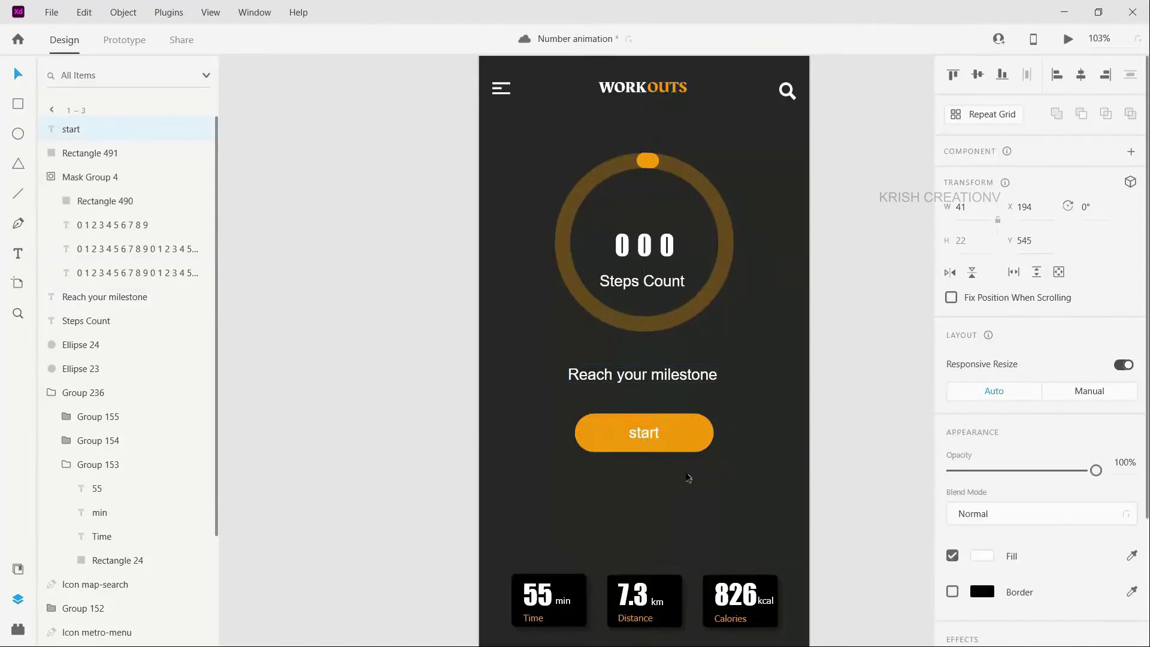
Step: Set the start label's font size to 30 and refit it on one line centred in the button at X 184, Y 540
double_click(638, 432)
key(Escape)
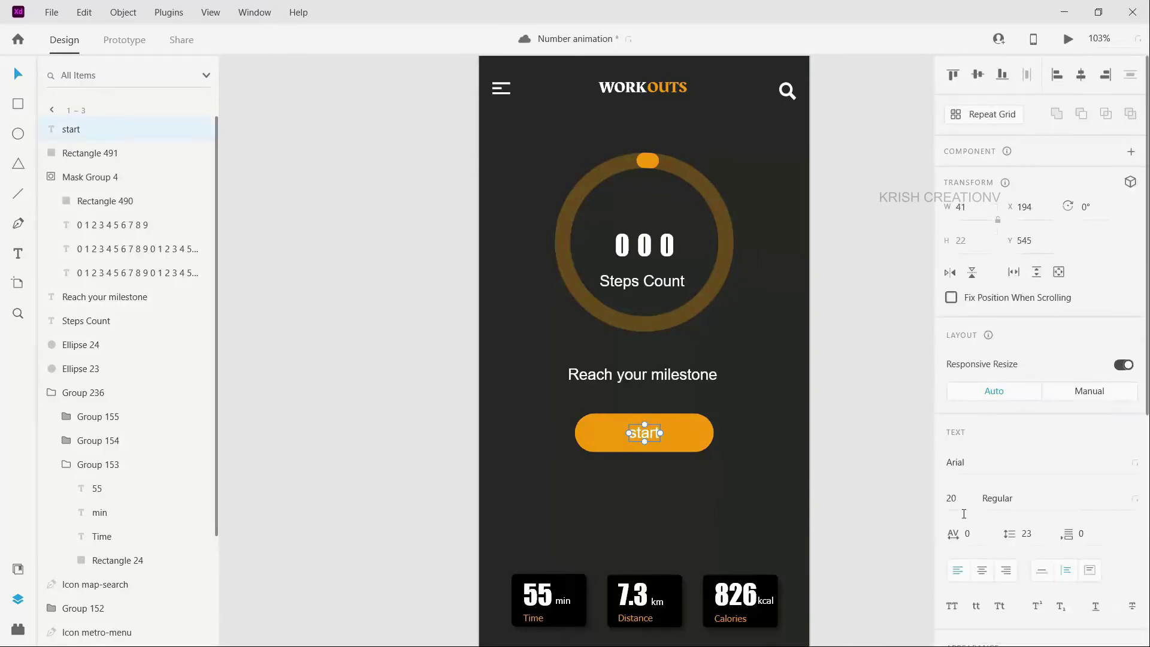
click(961, 500)
text(30)
key(Return)
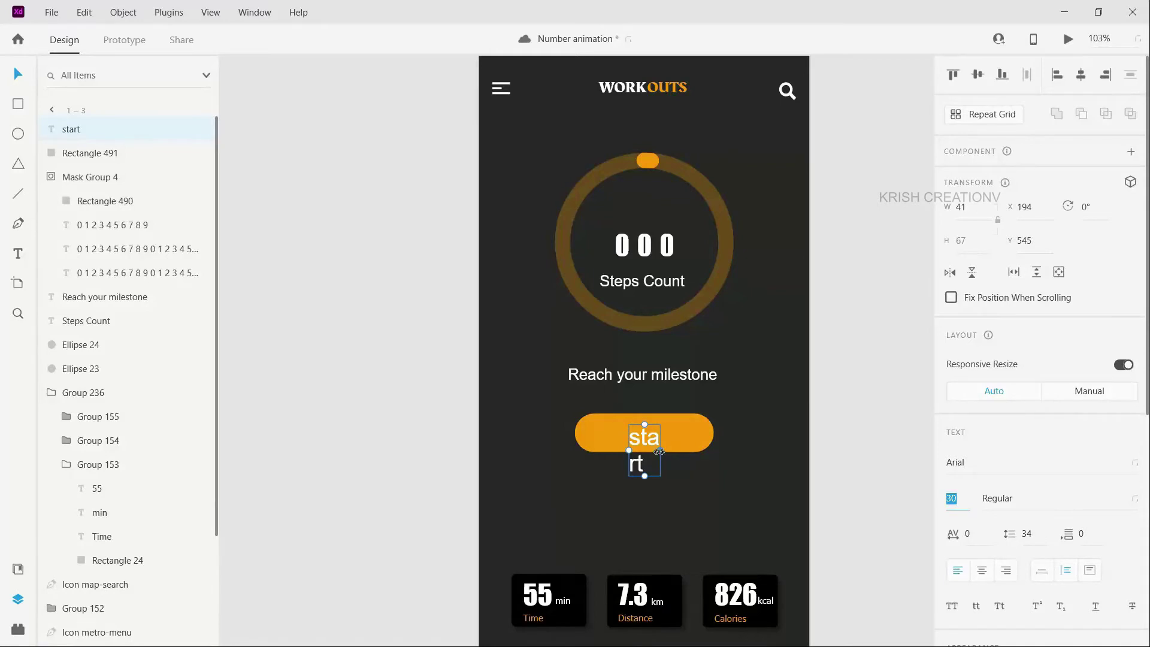
drag(659, 451, 633, 439)
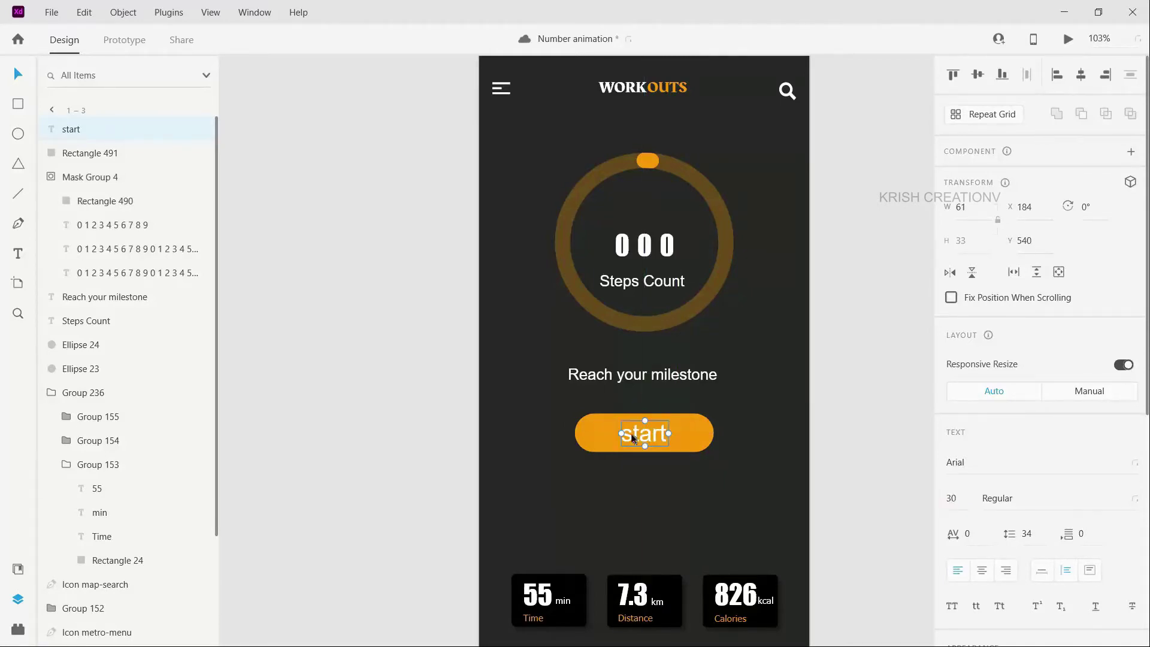
Step: Capitalise the button label to "Start" and widen its box to about 71, centred in the button at X 179, Y 540
double_click(633, 438)
key(BackSpace)
text(S)
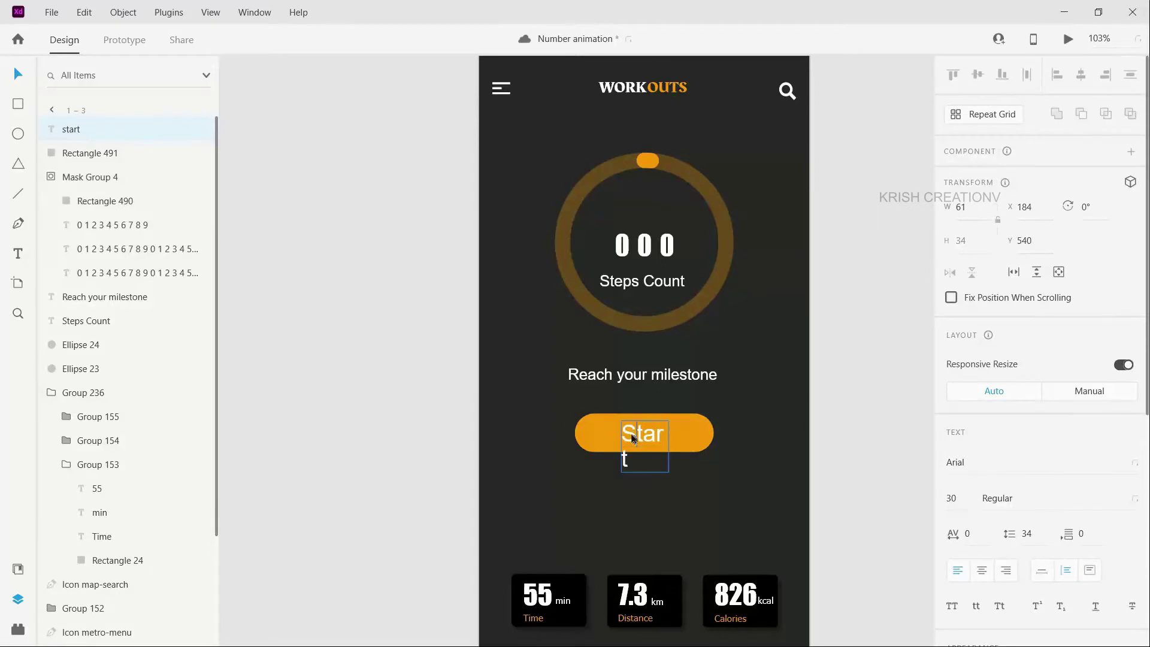
key(Escape)
drag(669, 447, 653, 444)
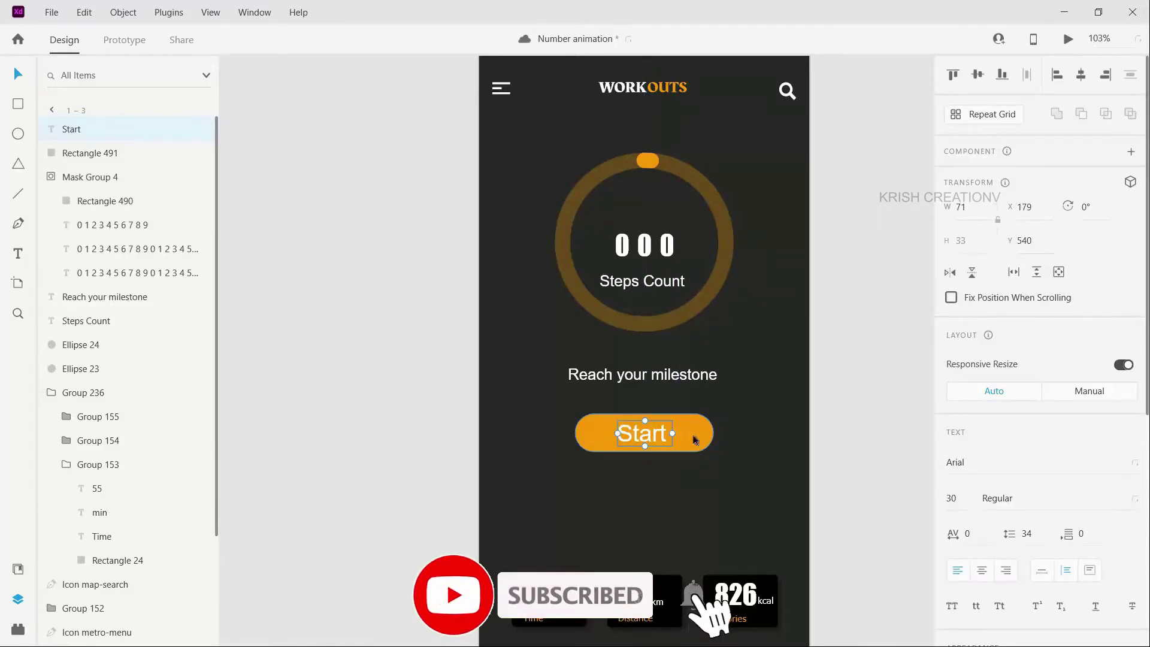
Step: Group the Start label with its orange button rectangle
shift+click(692, 438)
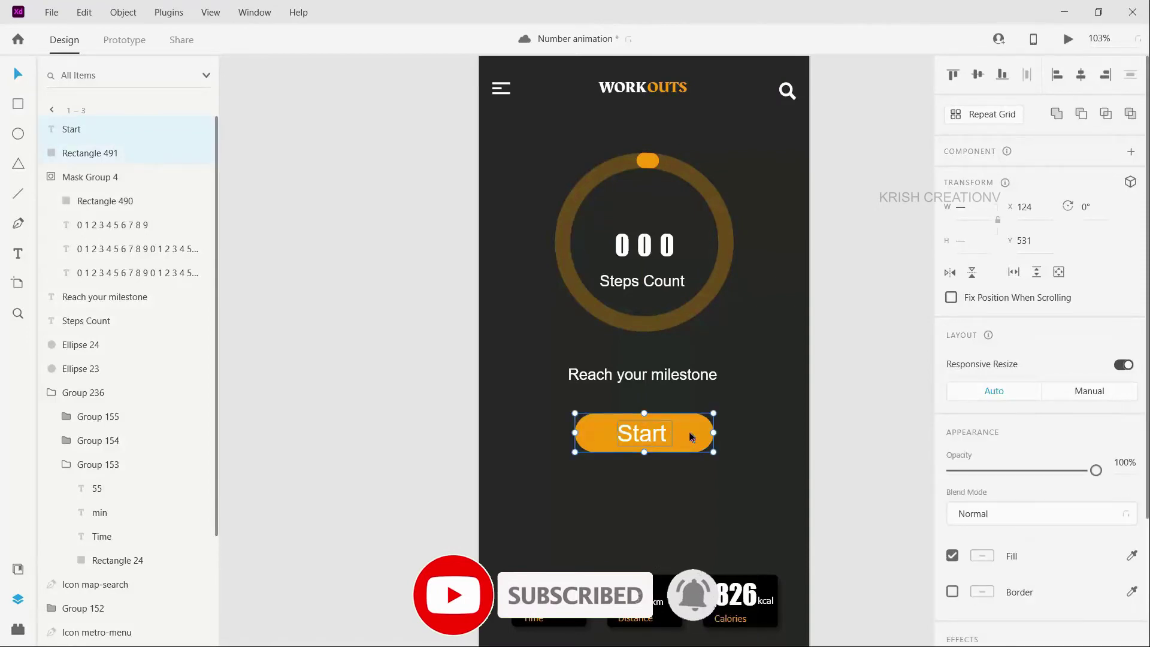
key(ctrl+g)
click(697, 549)
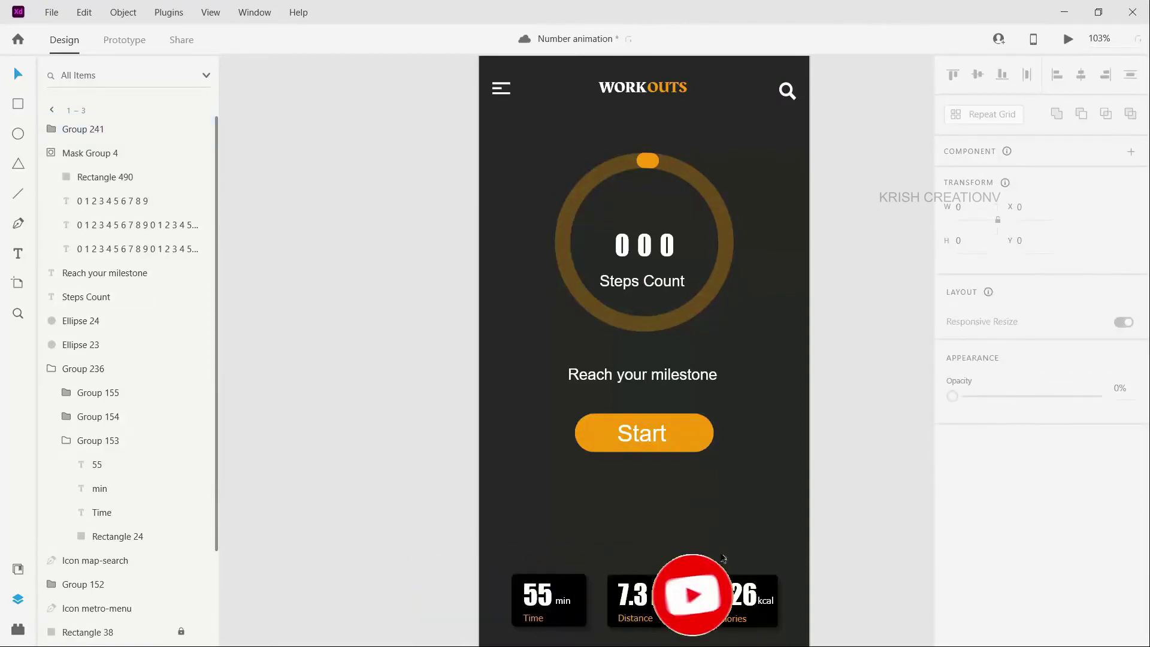
Step: Duplicate the Reach your milestone label above the stat cards as "Overall status", with its box narrowed to the text and centred
drag(638, 377, 643, 551)
double_click(645, 537)
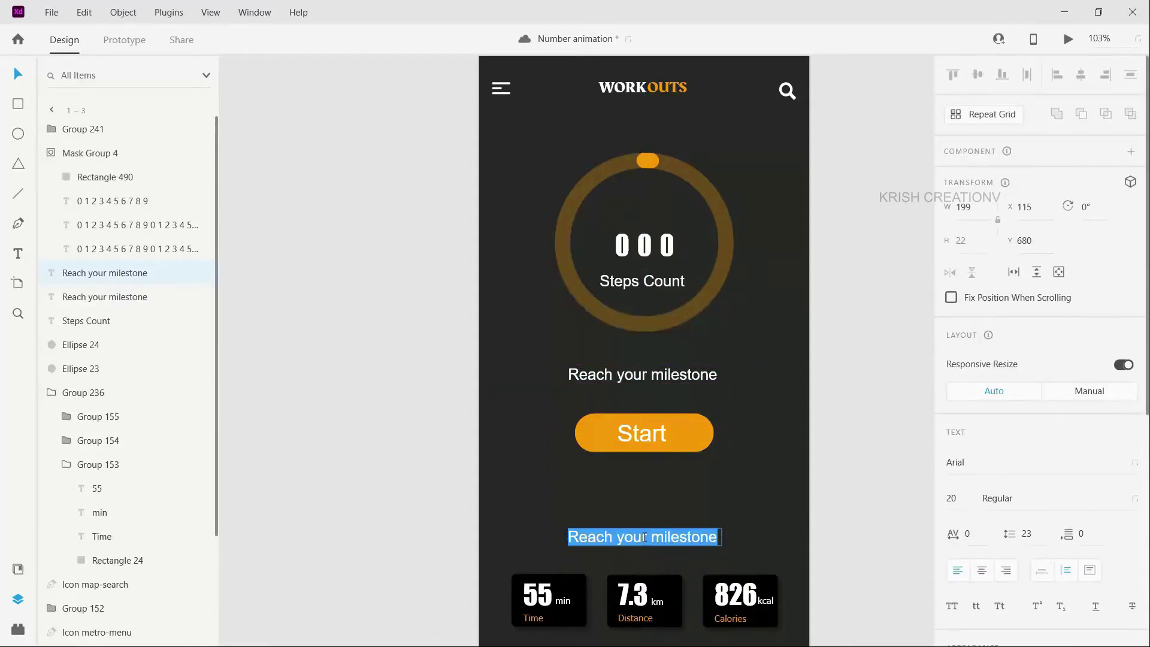
text(Overal)
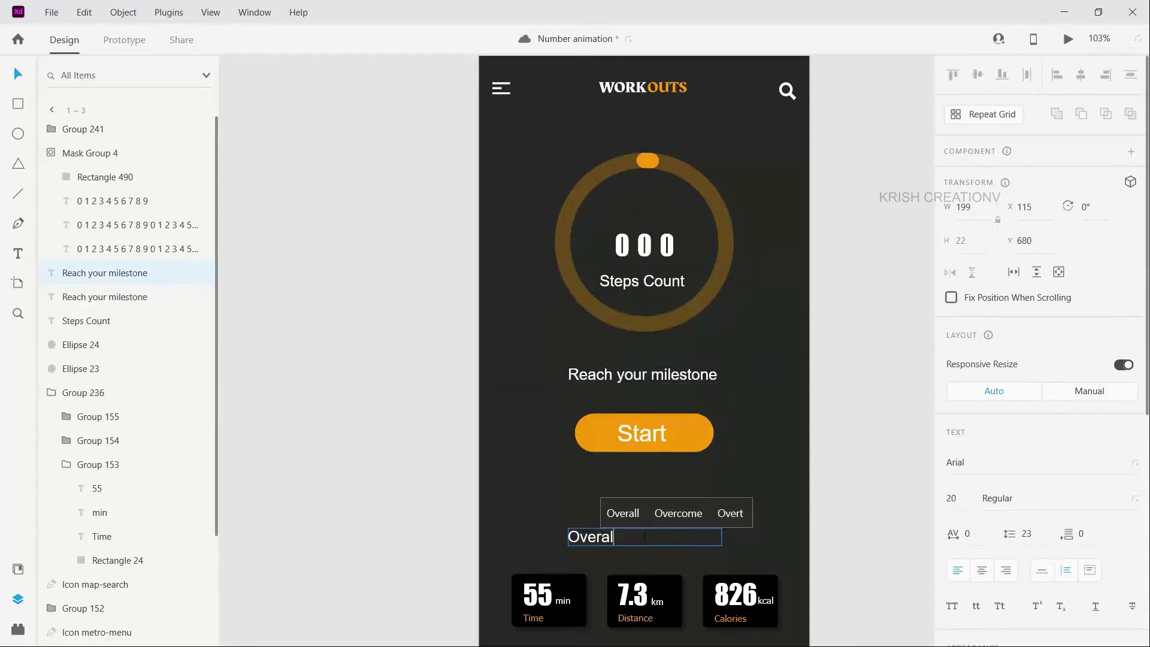
text(l statu)
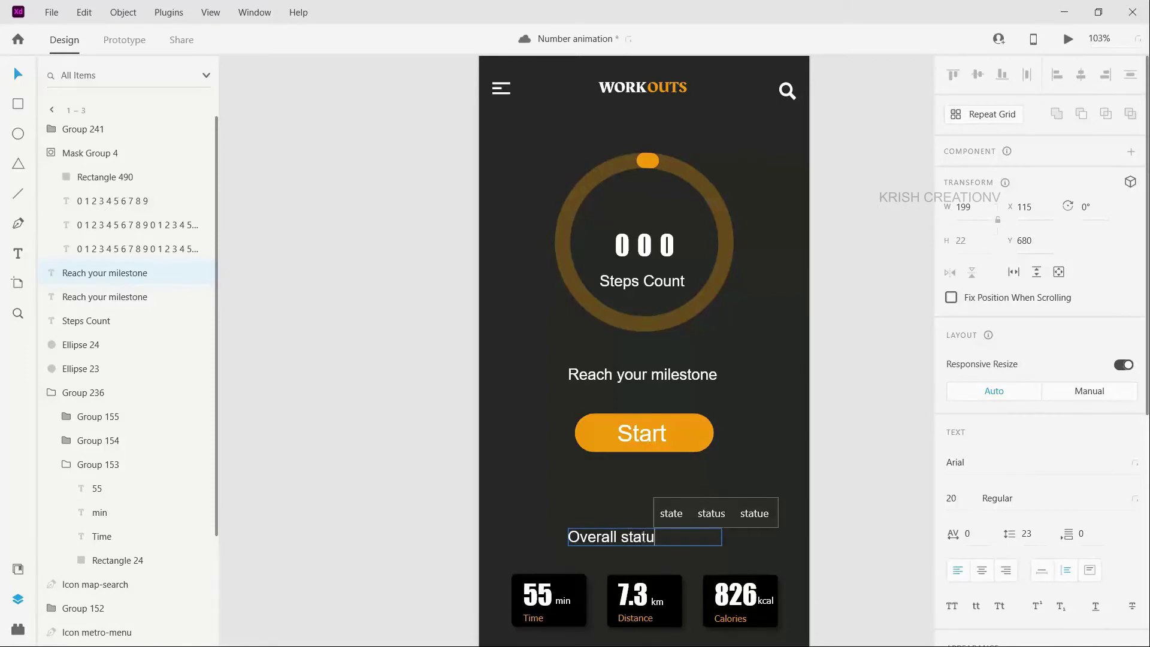
text(s)
key(Escape)
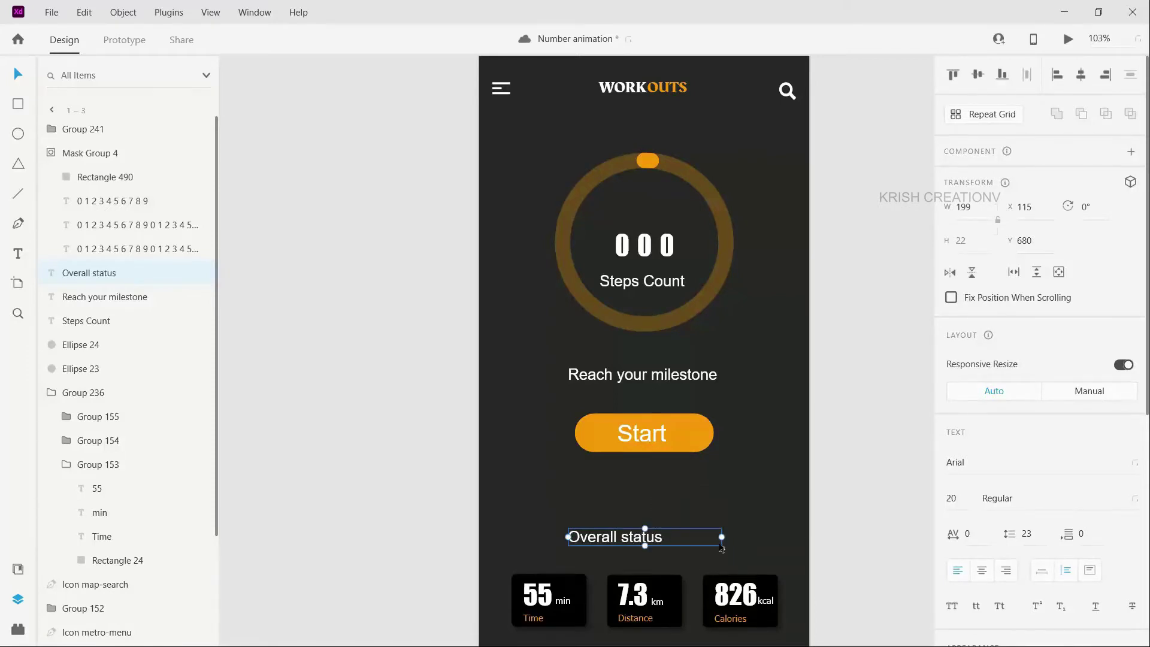
drag(723, 538, 683, 544)
click(709, 547)
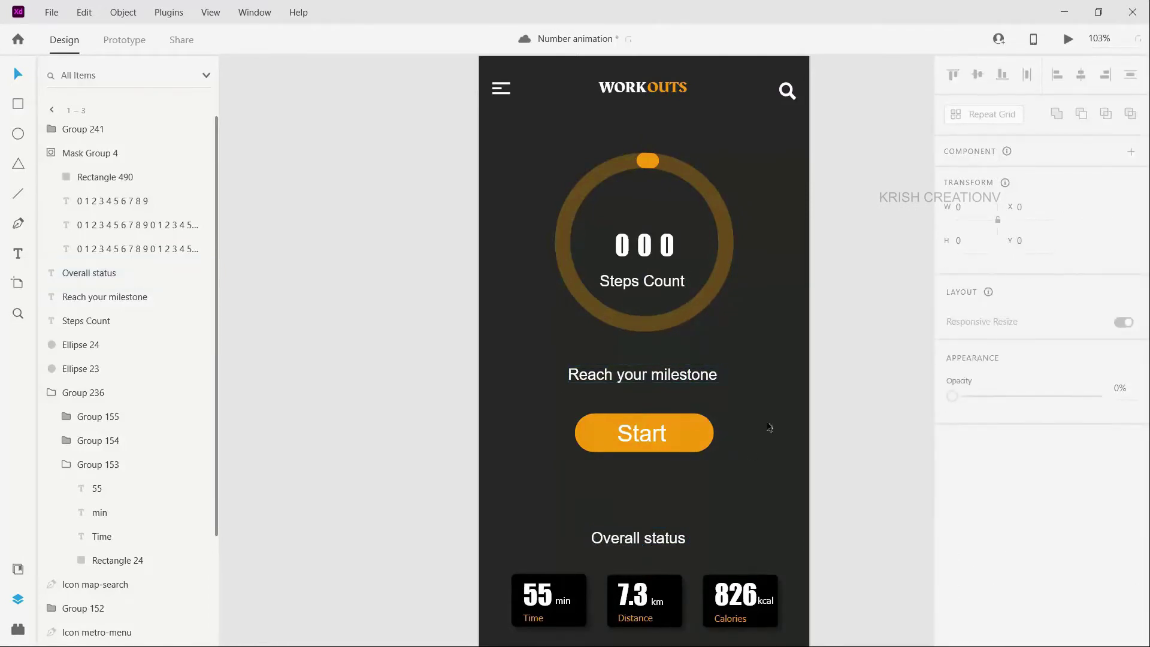
Step: Duplicate the 1 – 3 artboard and place the copy beside it at X 489, Y 1869
scroll(773, 413, up, 1)
scroll(776, 348, down, 2)
click(419, 96)
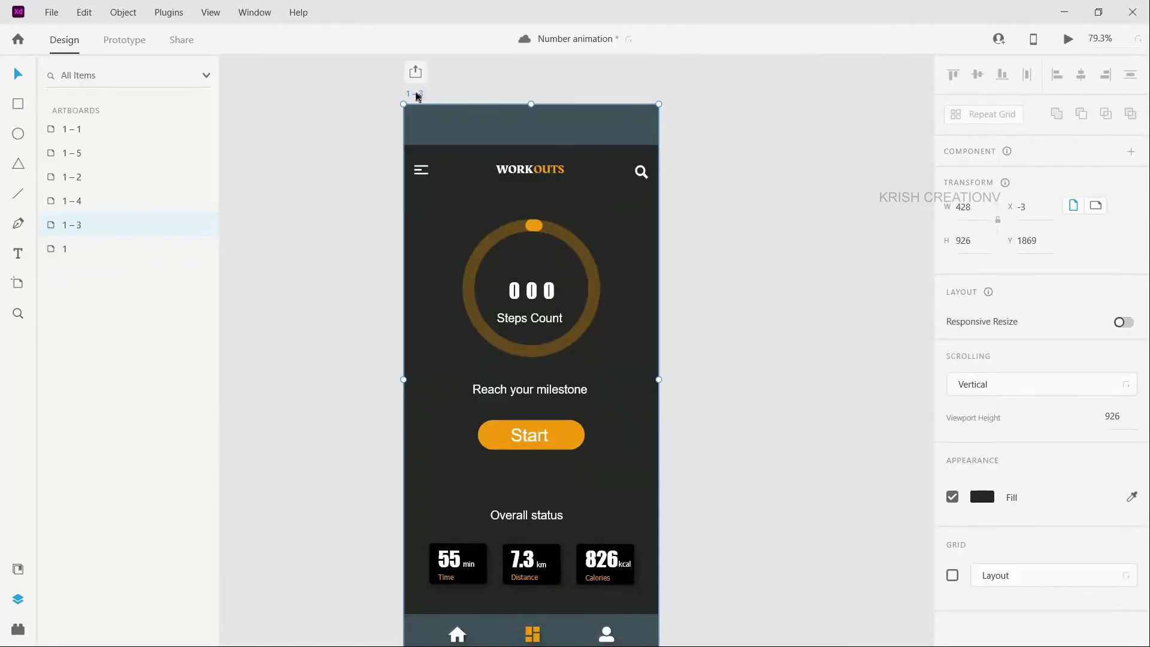
key(ctrl+d)
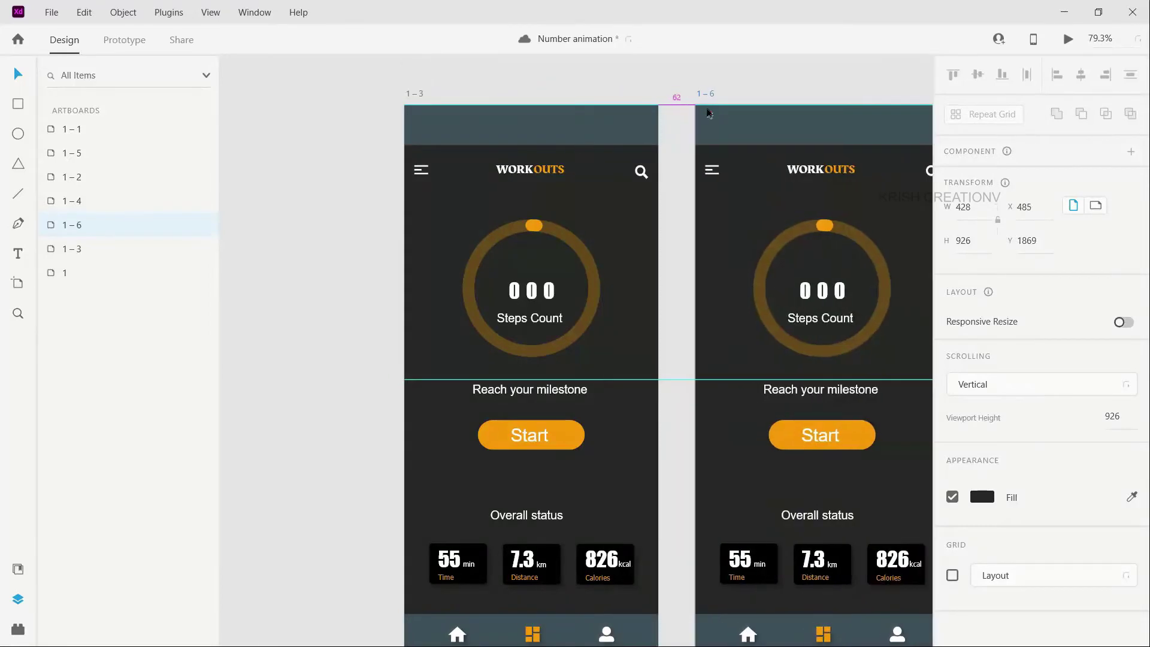
scroll(736, 293, right, 3)
scroll(719, 300, right, 2)
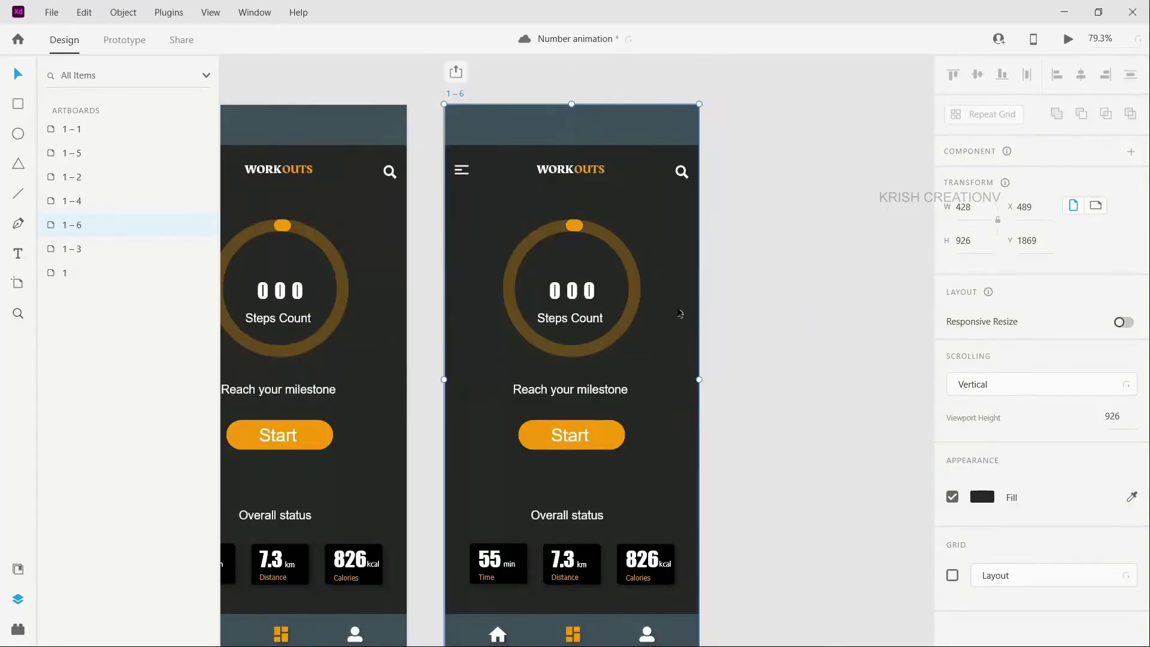
Step: Set the border dash of the progress ring on artboard 1 – 6 to 730 so the orange stroke fills the circle
scroll(665, 288, down, 2)
scroll(572, 201, up, 1)
click(576, 194)
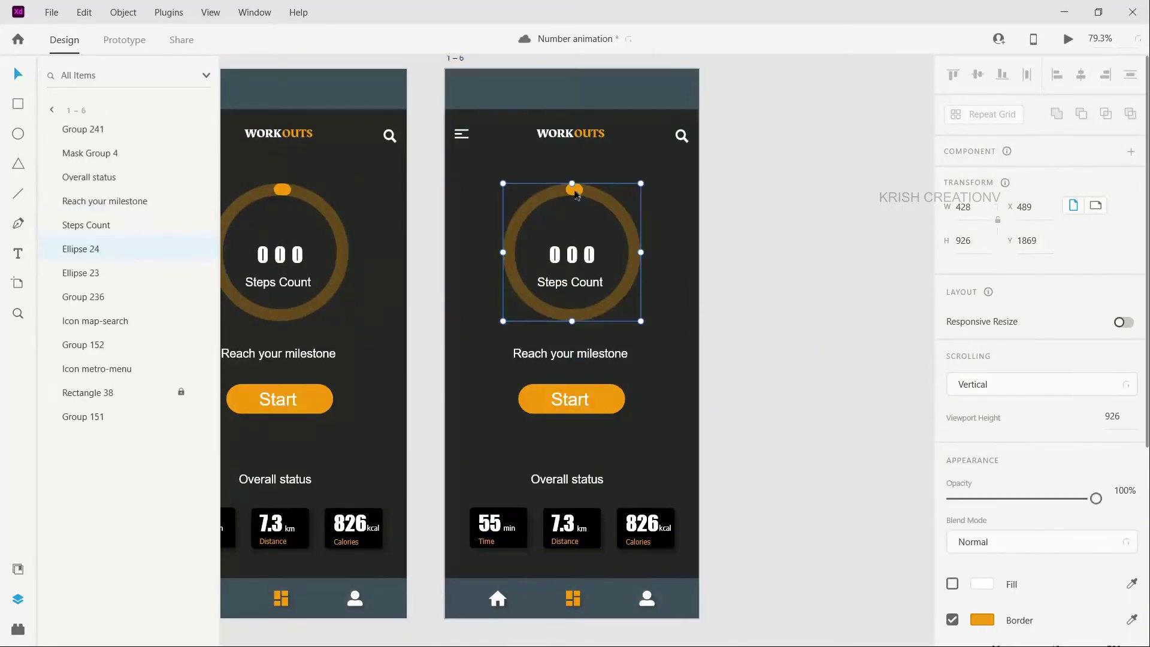
scroll(1086, 585, down, 2)
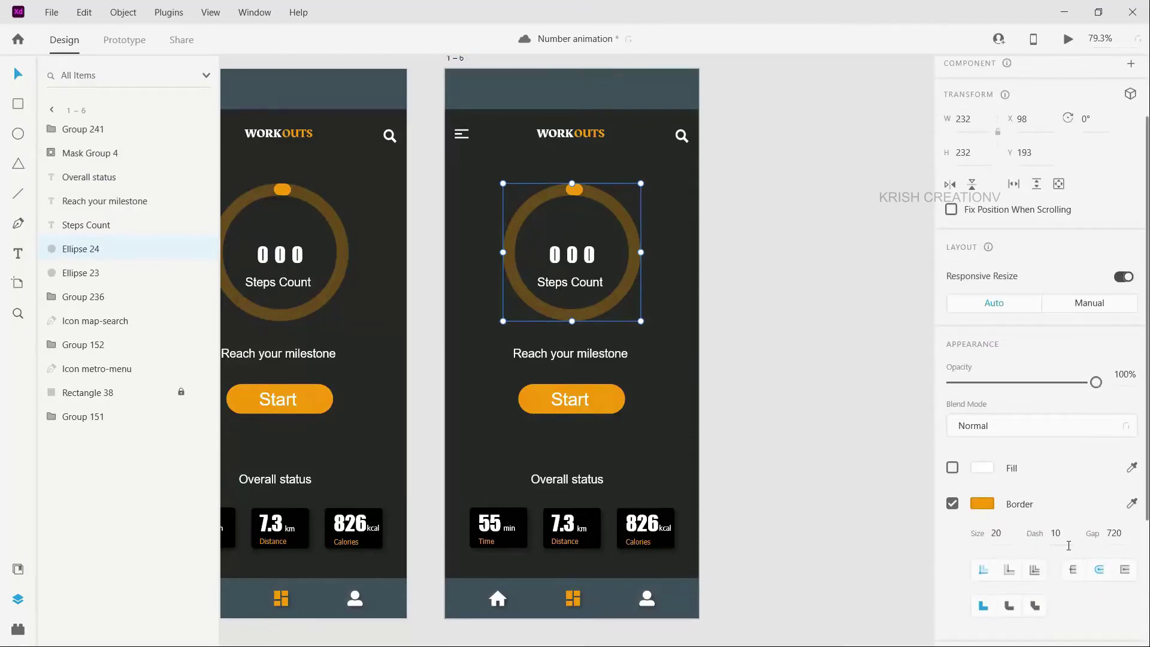
click(1058, 533)
key(shift+Up)
key(shift+Up)
key(shift+Up)
key(shift+Up)
key(shift+Up)
key(shift+Up)
key(shift+Up)
key(shift+Up)
key(shift+Up)
key(shift+Up)
key(shift+Up)
key(shift+Up)
key(shift+Up)
key(shift+Up)
key(shift+Up)
key(shift+Up)
key(shift+Up)
key(shift+Up)
key(shift+Up)
key(shift+Up)
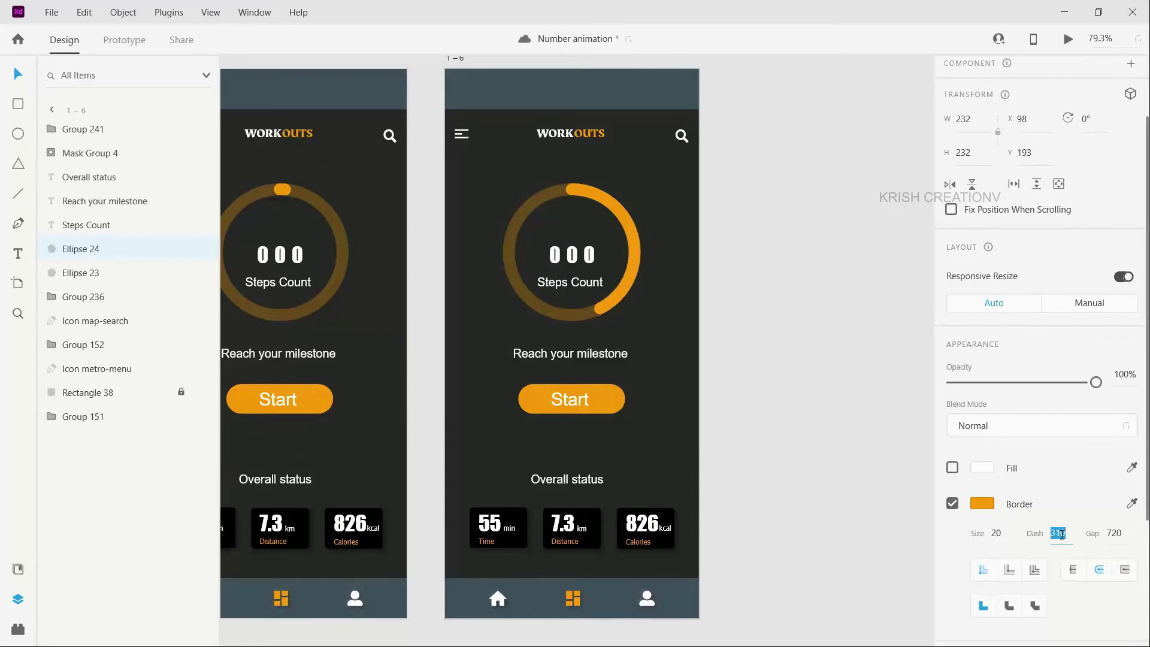
key(shift+Up)
key(shift+Up)
key(shift+Up)
key(shift+Up)
key(shift+Up)
key(shift+Up)
key(shift+Up)
key(shift+Up)
key(shift+Up)
key(shift+Up)
key(shift+Up)
key(shift+Up)
key(shift+Up)
key(shift+Up)
key(shift+Up)
key(shift+Up)
key(shift+Up)
key(shift+Up)
key(shift+Up)
key(shift+Up)
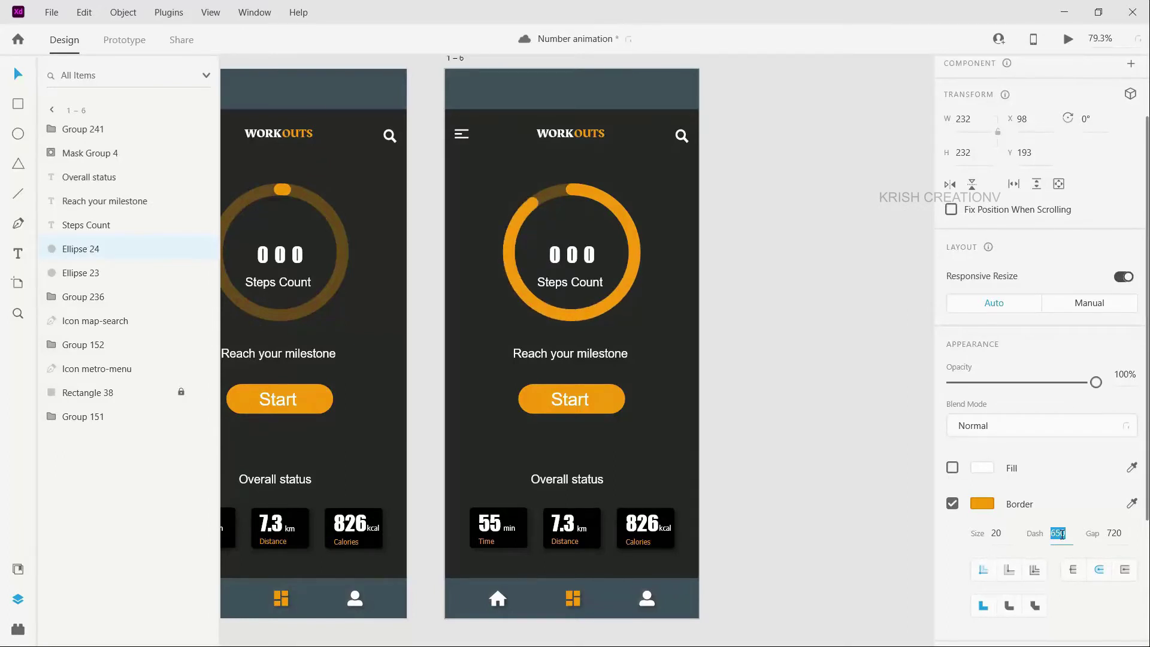
key(shift+Up)
key(shift+Up)
key(shift+Up)
key(shift+Up)
key(shift+Up)
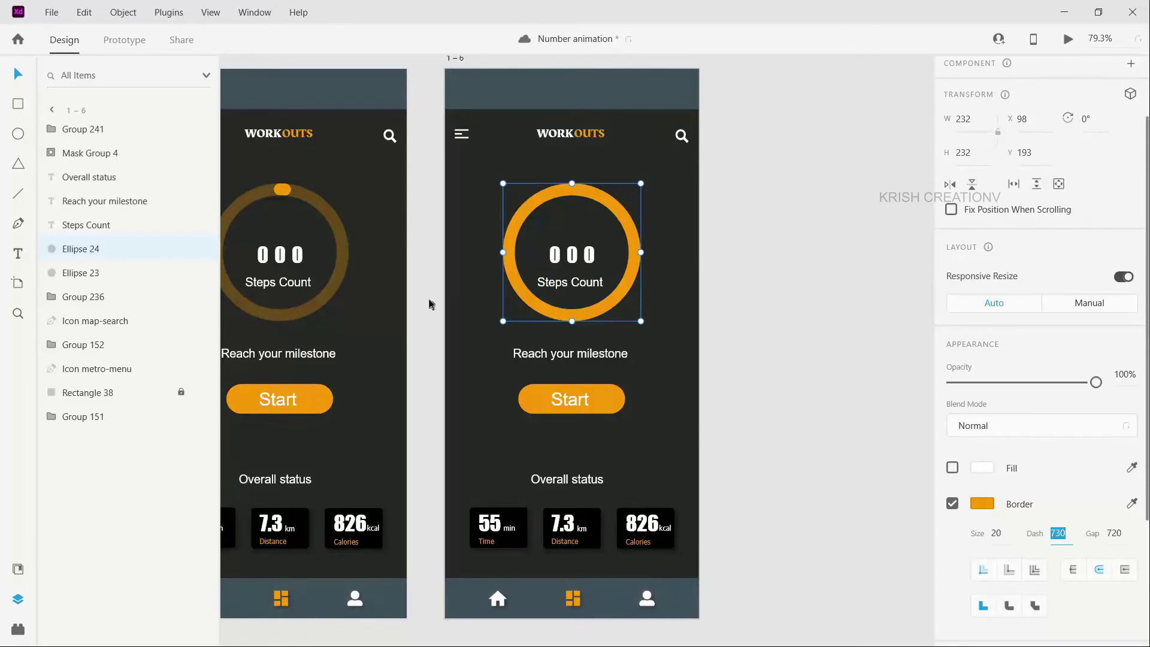
click(422, 323)
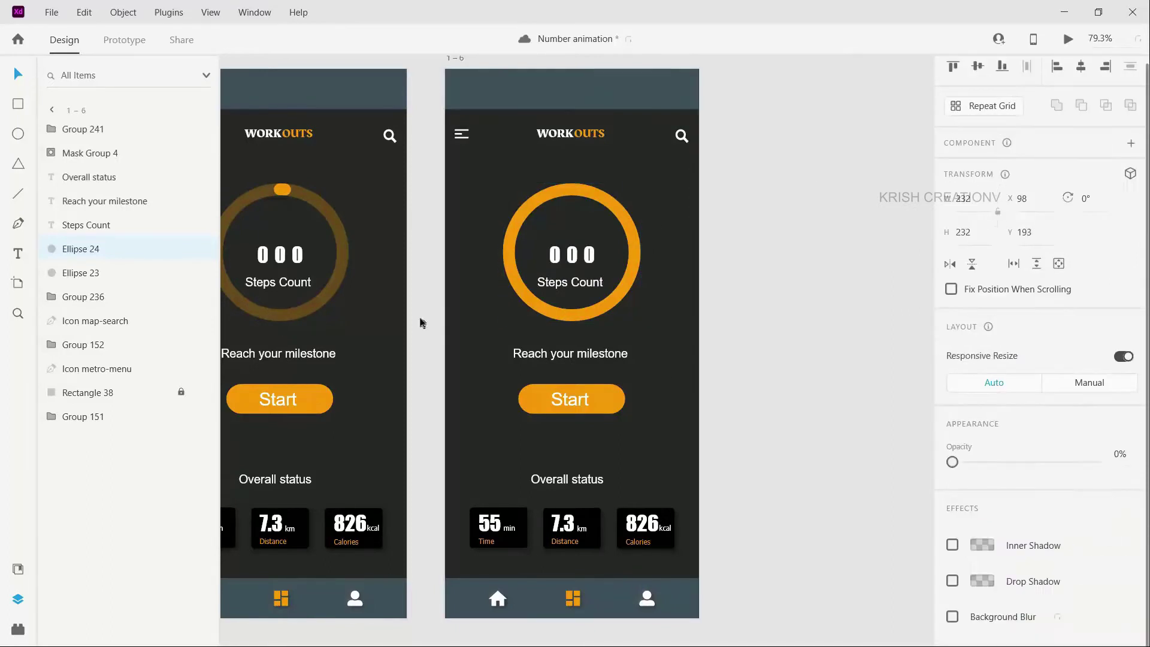
Step: Move the masked digits and the Steps Count label up by 10 on both artboards, bringing the digits to Y 282
click(570, 256)
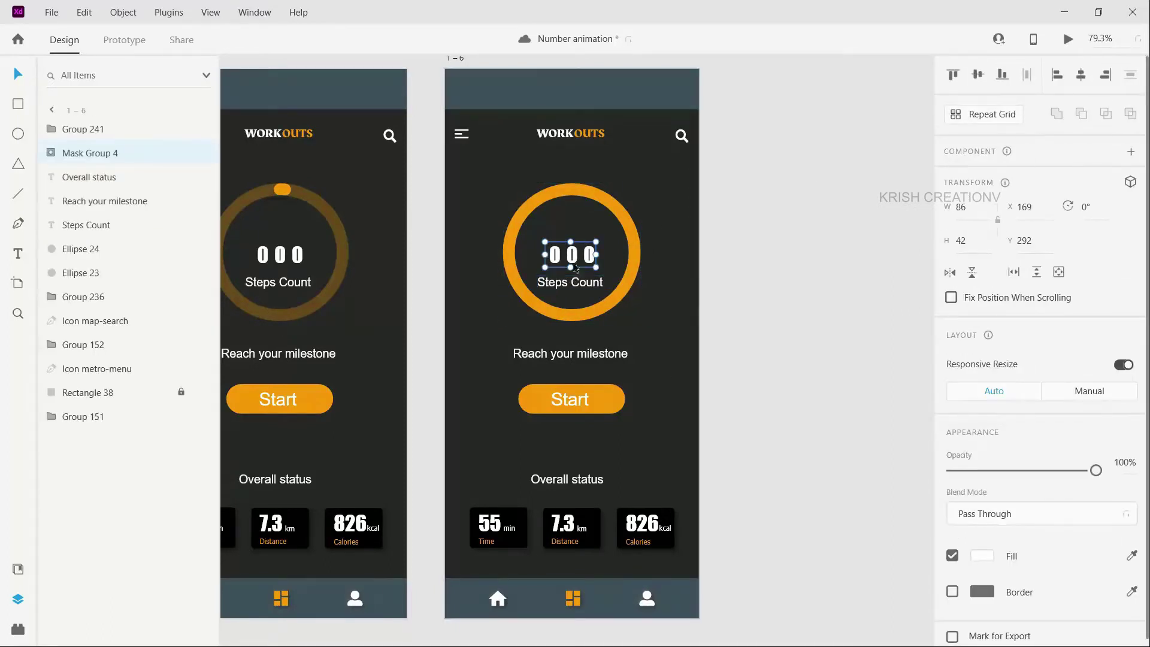
shift+click(573, 286)
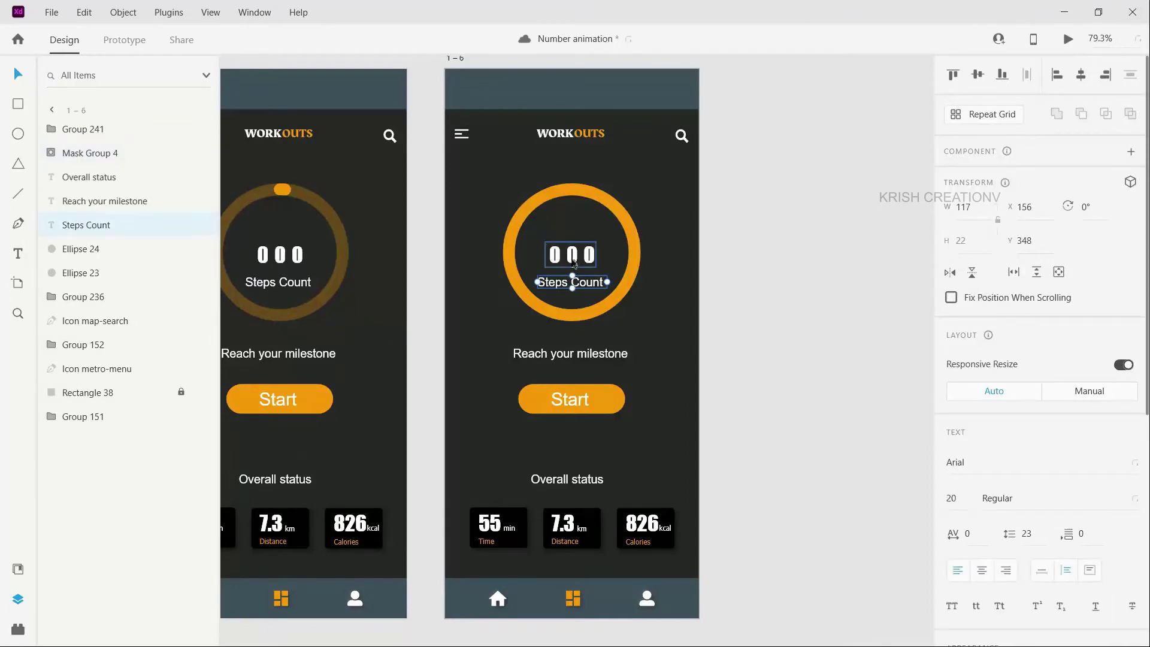
key(shift+Up)
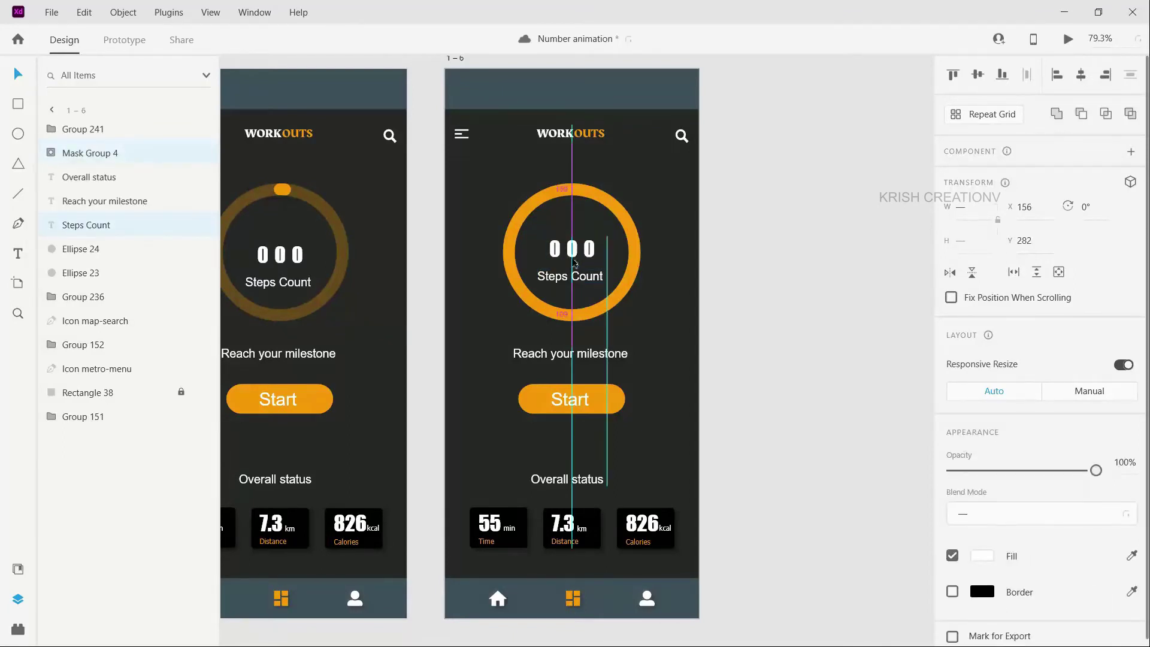
click(280, 256)
shift+click(272, 288)
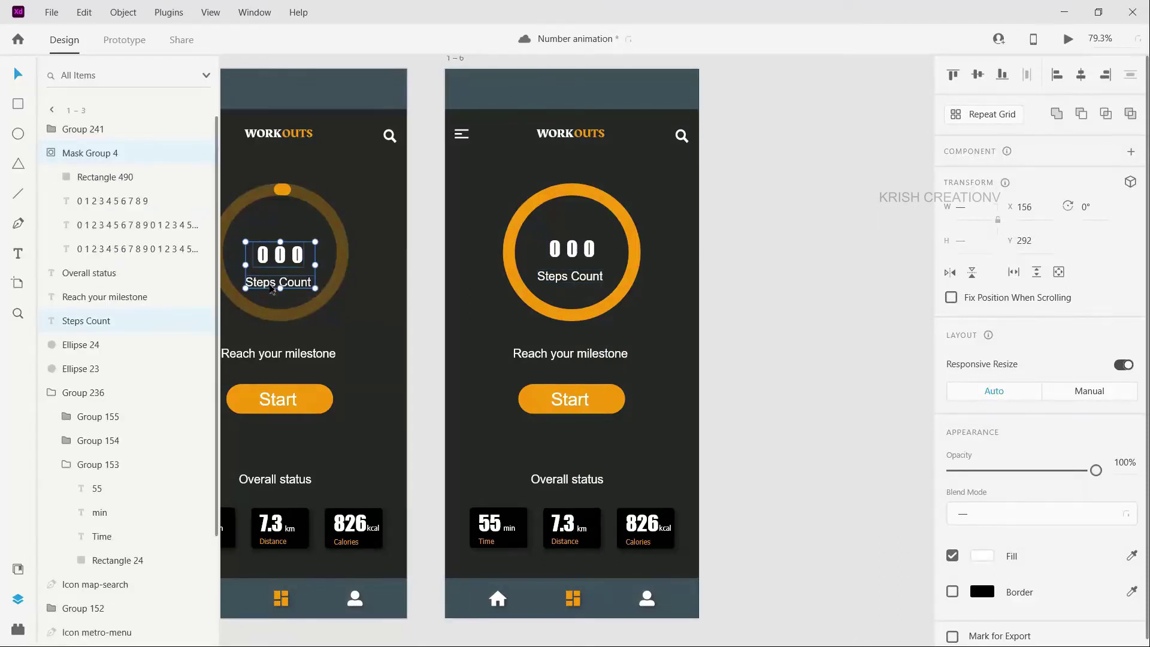
key(shift+Up)
click(498, 345)
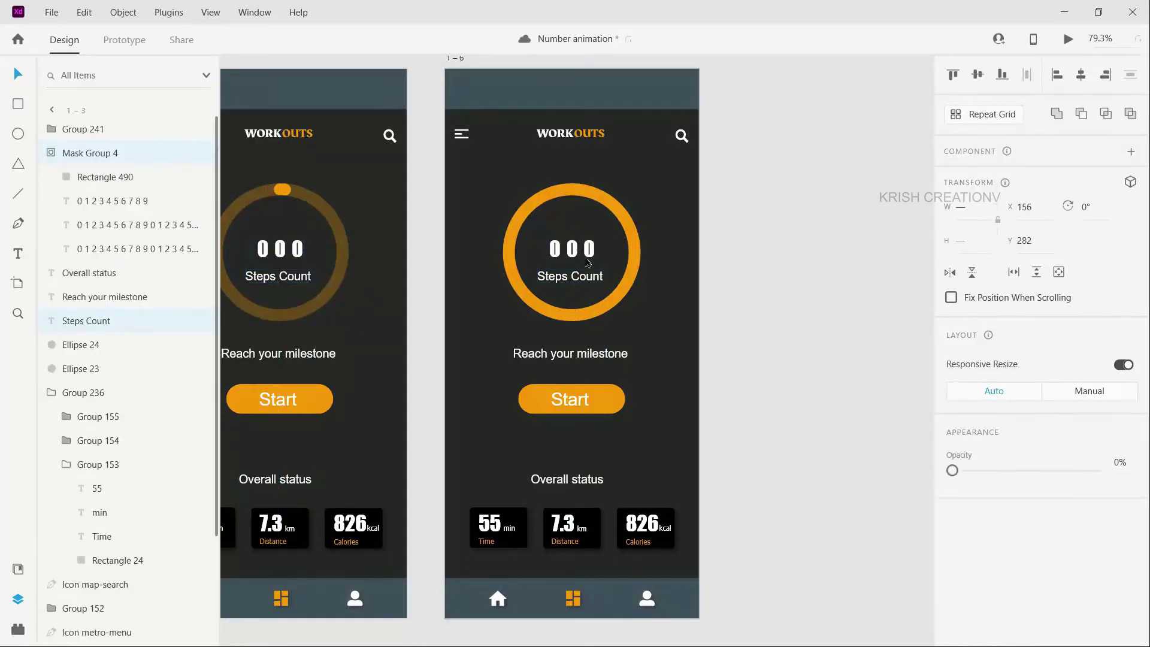
Step: Move the first digit column inside artboard 1 – 6's mask group up to Y 30 so the mask frames the 6
scroll(607, 258, up, 5)
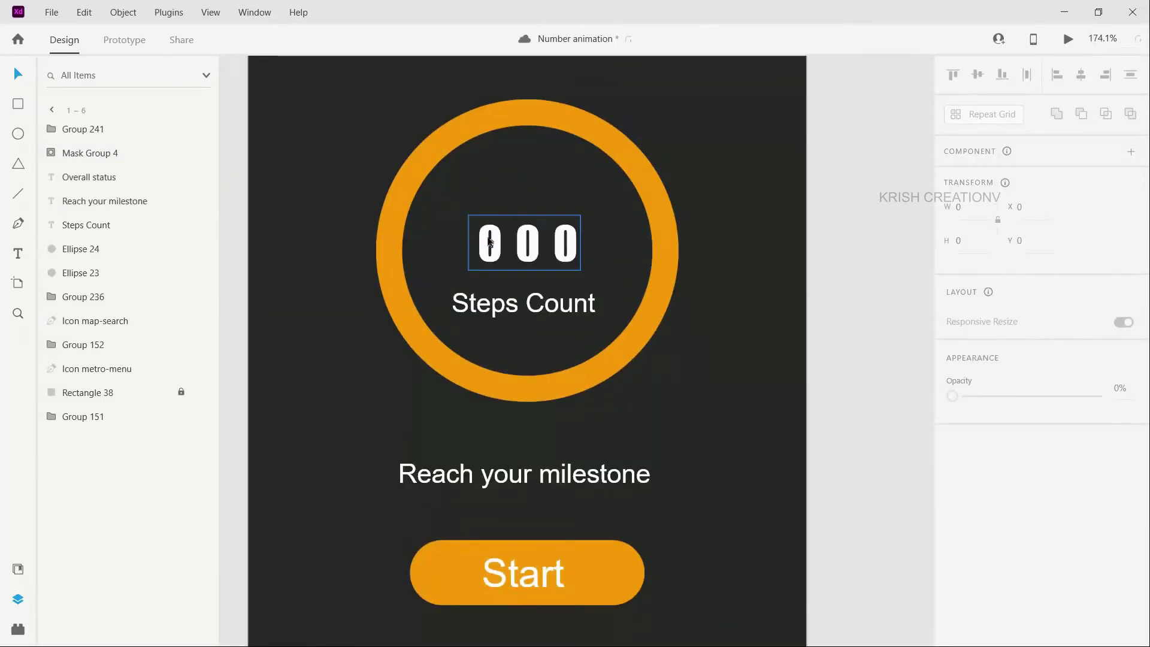
click(508, 244)
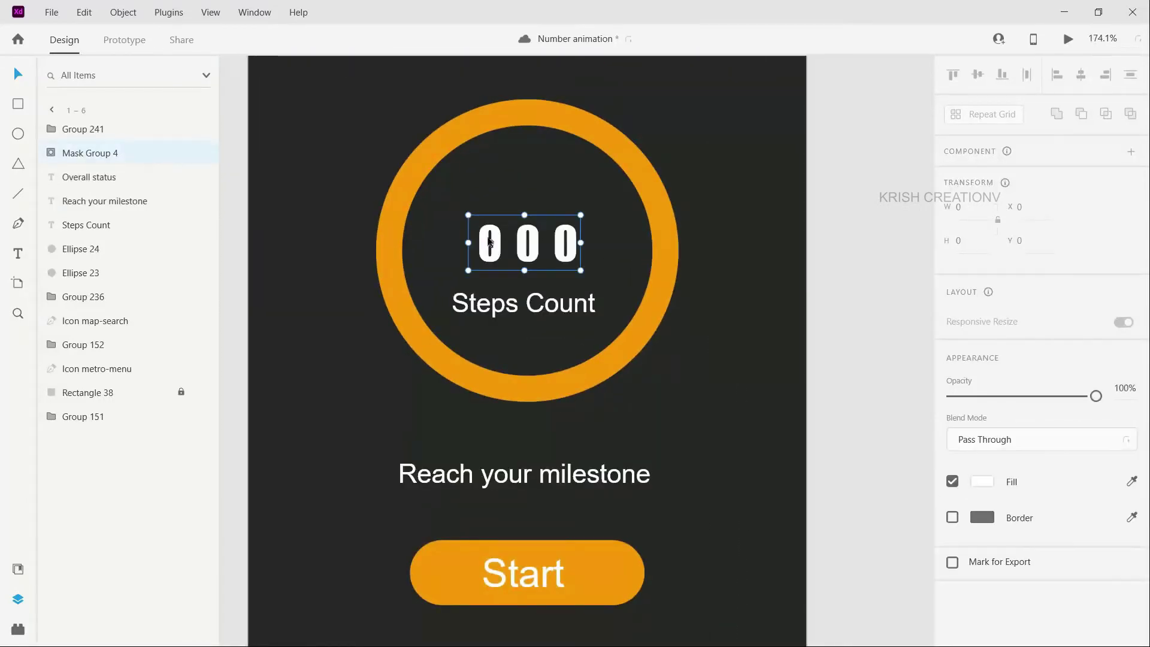
click(51, 153)
click(105, 200)
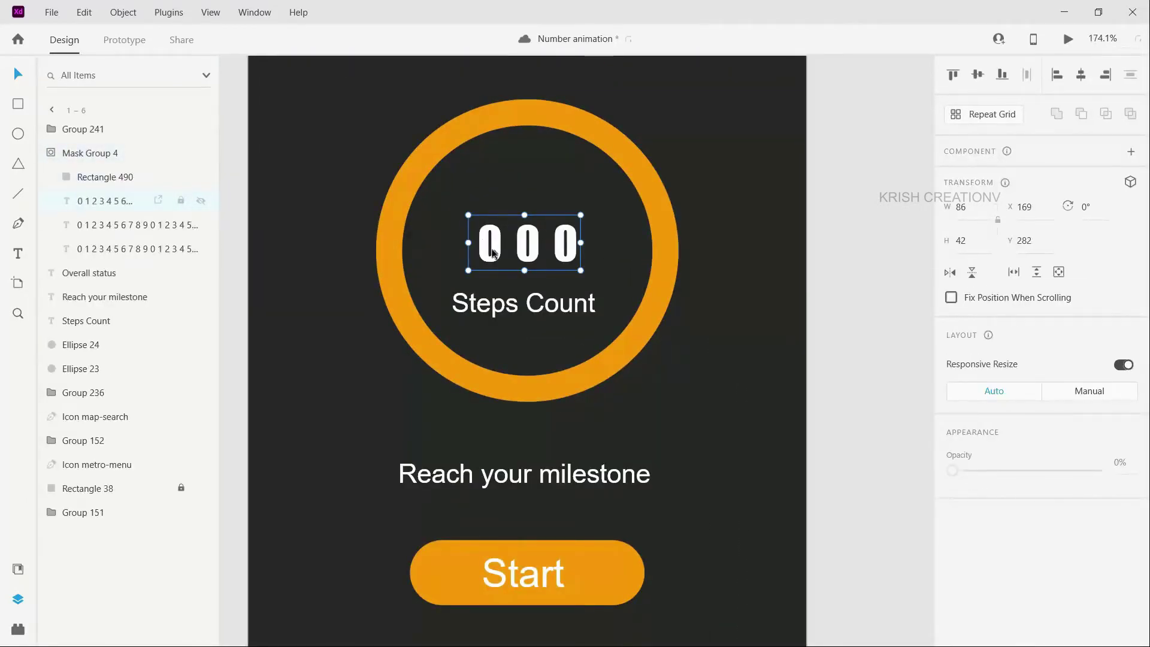
double_click(492, 253)
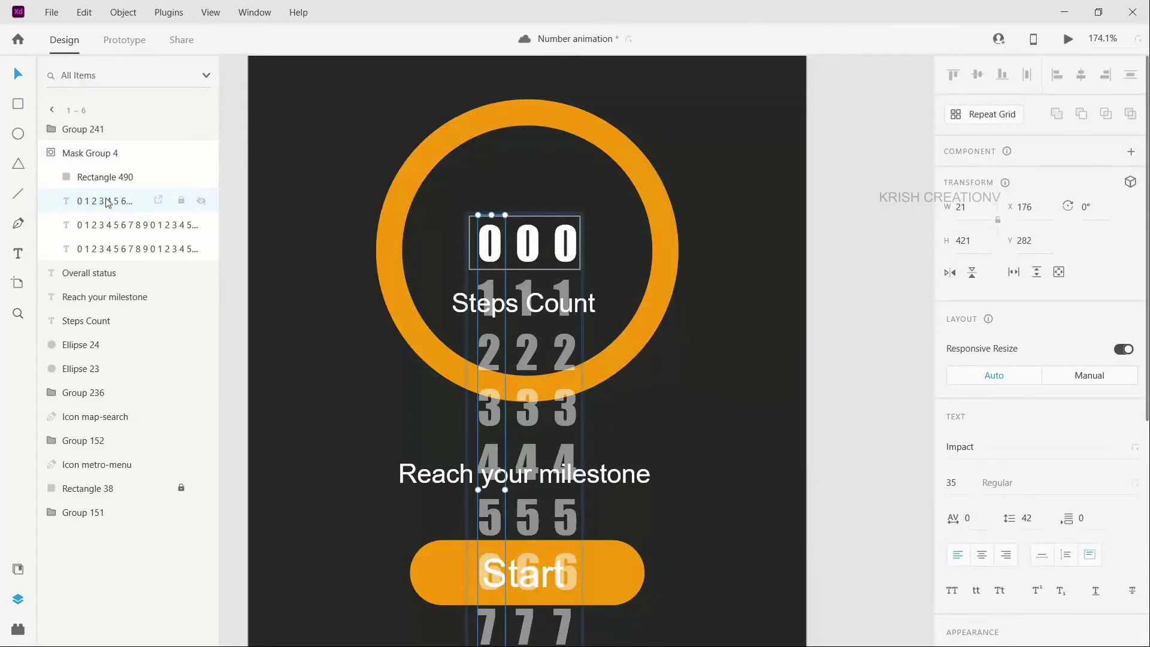
key(shift+Up)
key(shift+Up)
key(shift+Up)
key(shift+Up)
key(shift+Up)
key(shift+Up)
key(shift+Up)
key(shift+Up)
key(shift+Up)
key(shift+Up)
key(shift+Up)
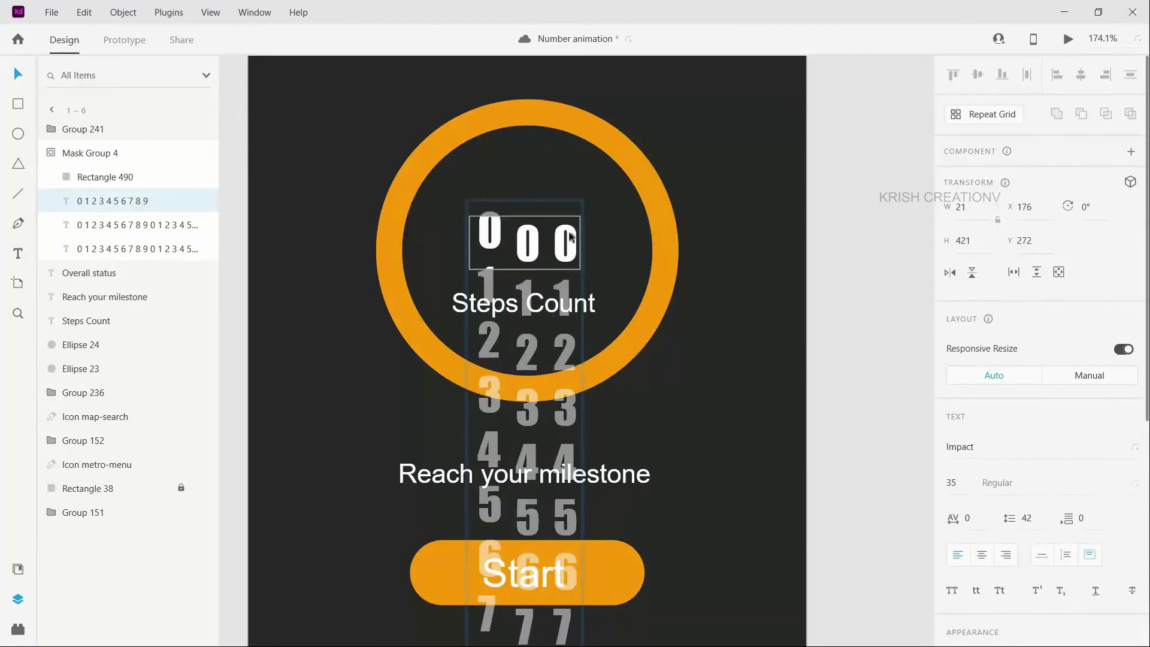
key(shift+Up)
key(shift+Up)
key(shift+Up)
key(shift+Up)
key(shift+Up)
key(shift+Up)
key(shift+Up)
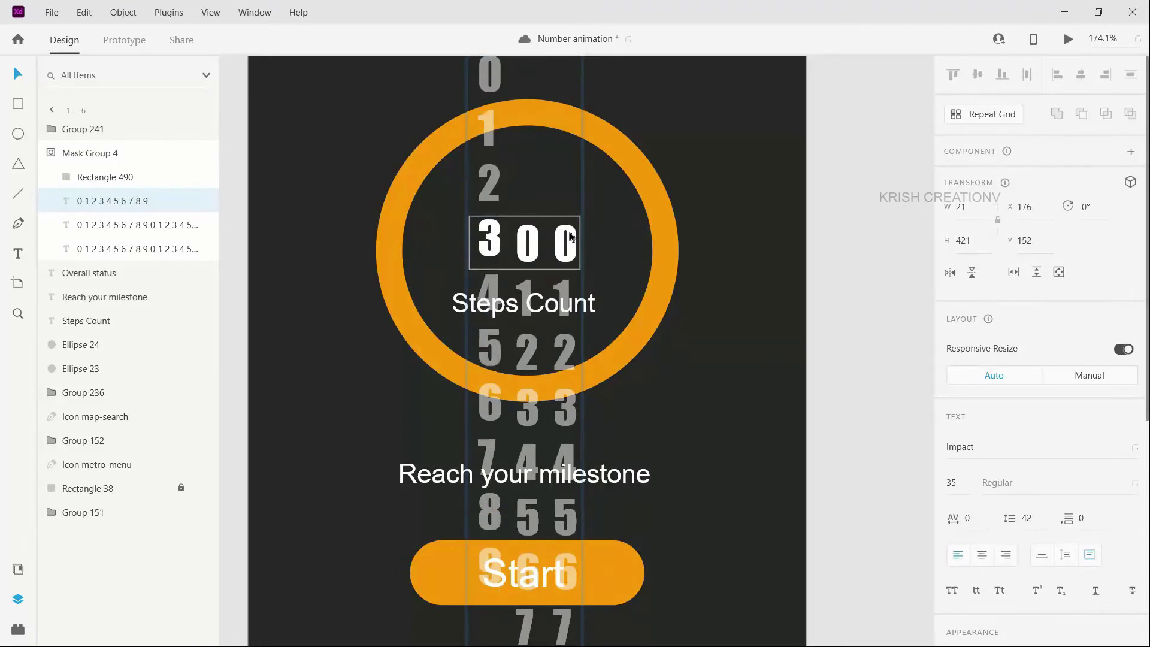
key(shift+Up)
key(shift+Up)
key(shift+Up)
key(shift+Up)
key(shift+Up)
key(shift+Up)
key(shift+Up)
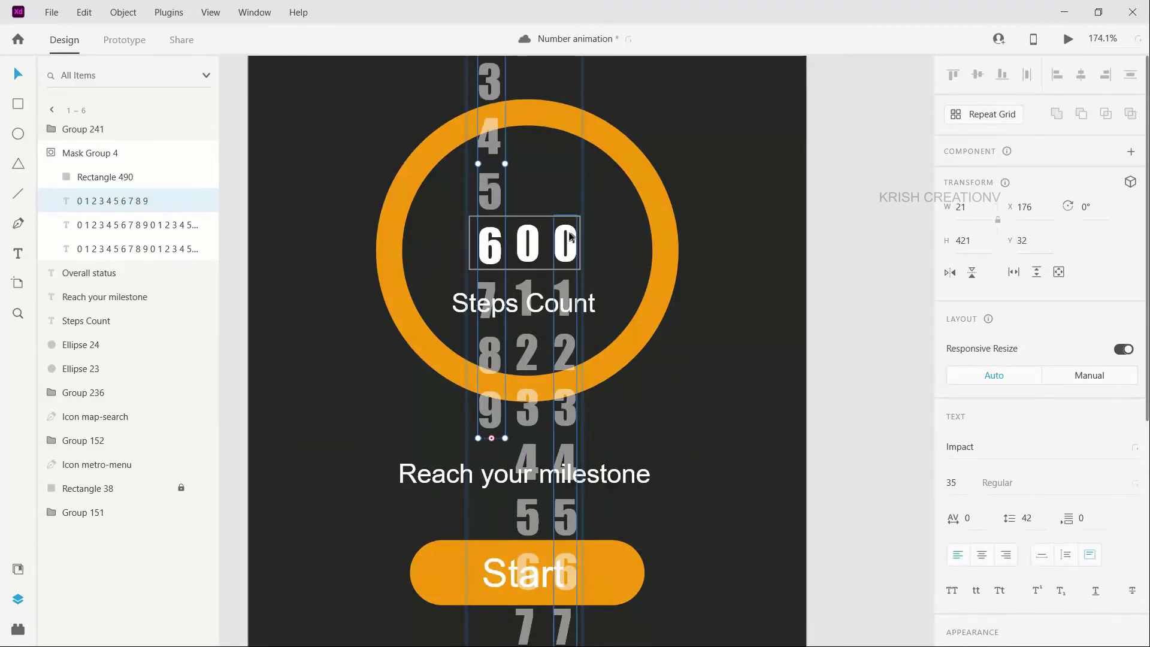
key(Up)
key(Up)
key(Up)
key(Down)
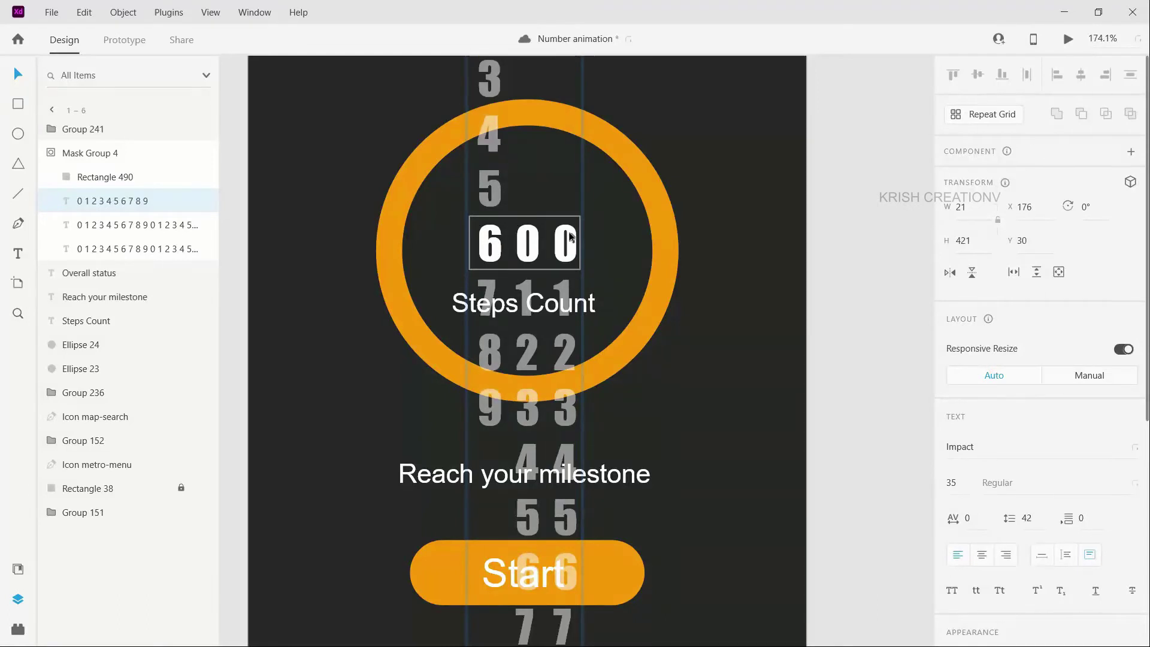
Step: Move the middle digit column in the mask group up to Y -768 so the mask frames its last 5
click(124, 228)
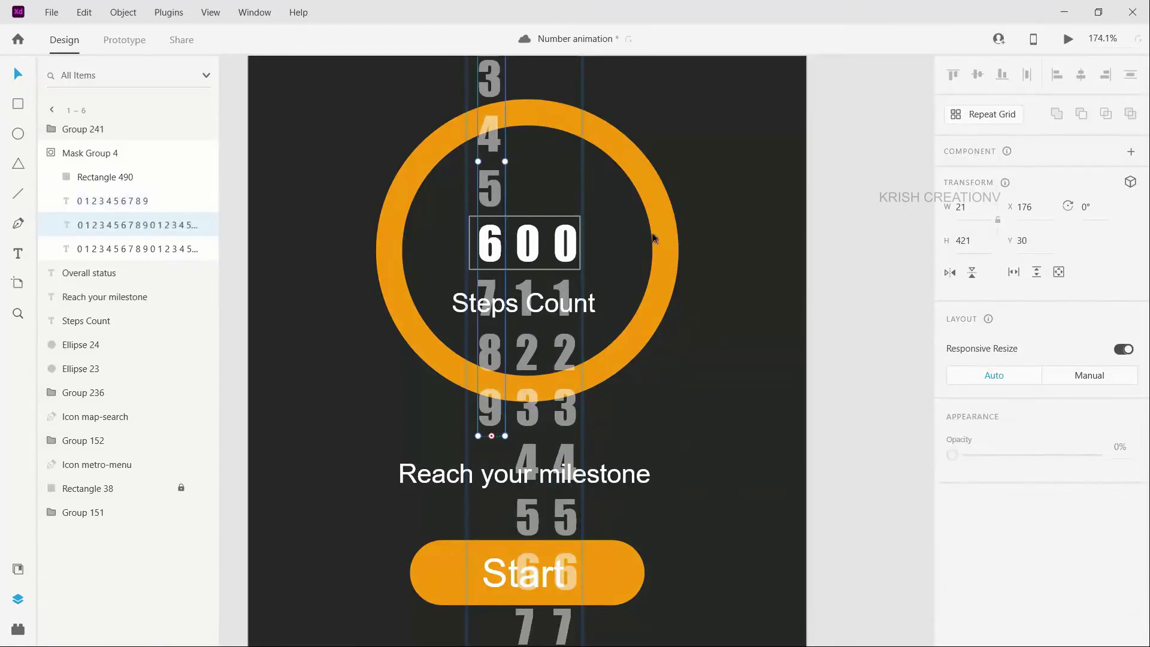
key(shift+Up)
key(shift+Up)
key(shift+Up)
key(shift+Up)
key(shift+Up)
key(shift+Up)
key(shift+Up)
key(shift+Up)
key(shift+Up)
key(shift+Up)
key(shift+Up)
key(shift+Up)
key(shift+Up)
key(shift+Up)
key(shift+Up)
key(shift+Up)
key(shift+Up)
key(shift+Up)
key(shift+Up)
key(shift+Up)
key(shift+Up)
key(shift+Up)
key(shift+Up)
key(shift+Up)
key(shift+Up)
key(shift+Up)
key(shift+Up)
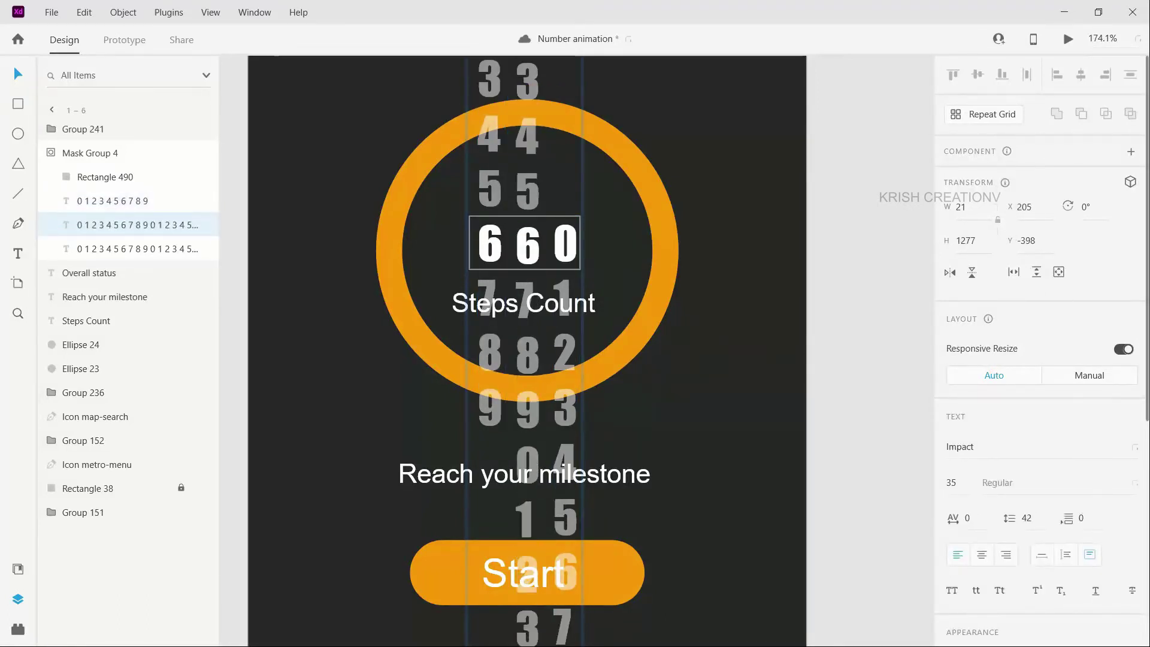
key(shift+Up)
key(shift+Up)
key(shift+Up)
key(shift+Up)
key(shift+Up)
key(shift+Up)
key(shift+Up)
key(shift+Up)
key(shift+Up)
key(shift+Up)
key(shift+Up)
key(shift+Up)
key(shift+Up)
key(shift+Up)
key(shift+Up)
key(shift+Up)
key(shift+Up)
key(shift+Up)
key(shift+Up)
key(shift+Up)
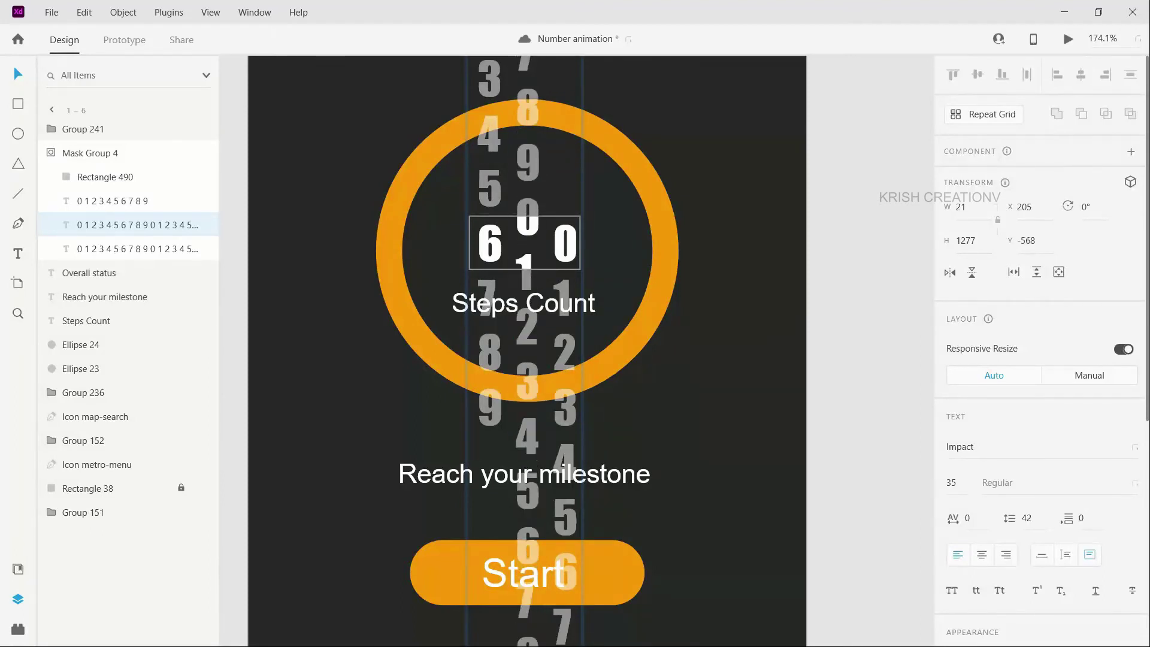
key(shift+Down)
key(shift+Down)
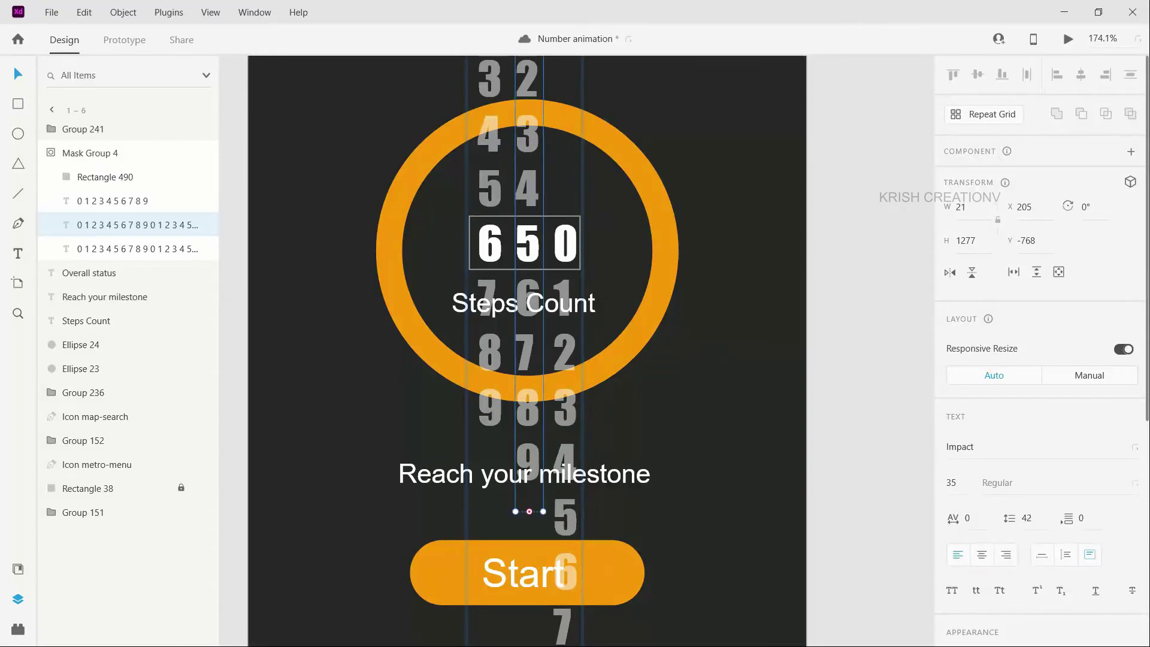
Step: Move the last digit column in artboard 1 – 6's mask group up to Y -1272 so the mask frames its last 7
click(565, 250)
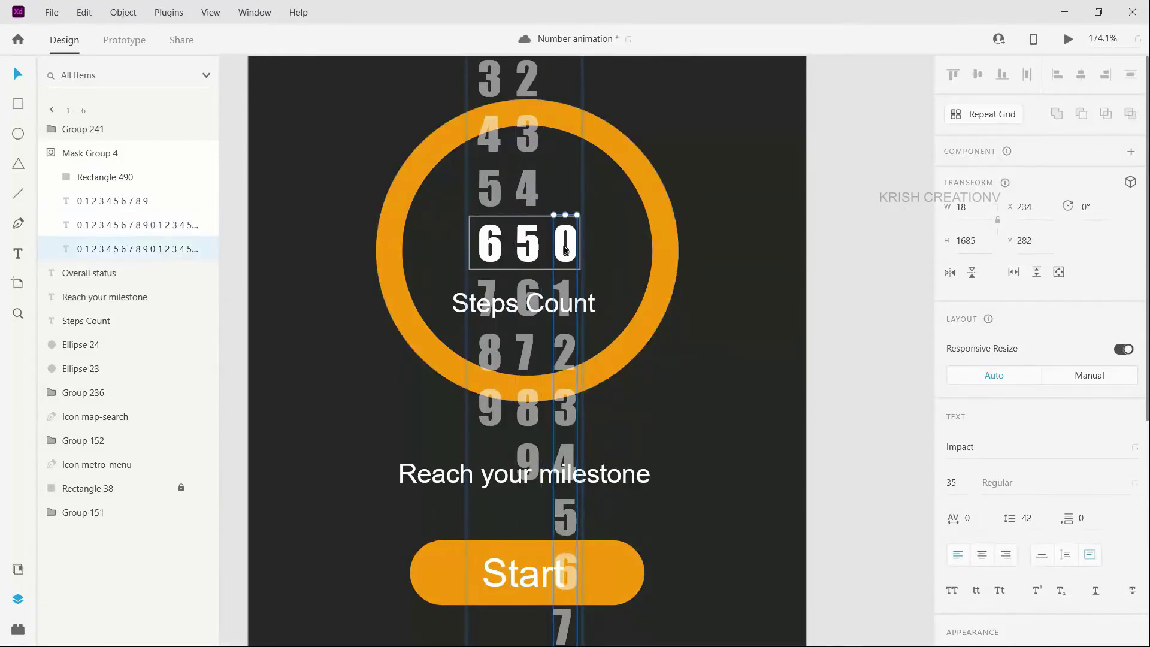
key(shift+Up)
key(shift+Up)
key(shift+Up)
key(shift+Up)
key(shift+Up)
key(shift+Up)
key(shift+Up)
key(shift+Up)
key(shift+Up)
key(shift+Up)
key(shift+Up)
key(shift+Up)
key(shift+Up)
key(shift+Up)
key(shift+Up)
key(shift+Up)
key(shift+Up)
key(shift+Up)
key(shift+Up)
key(shift+Up)
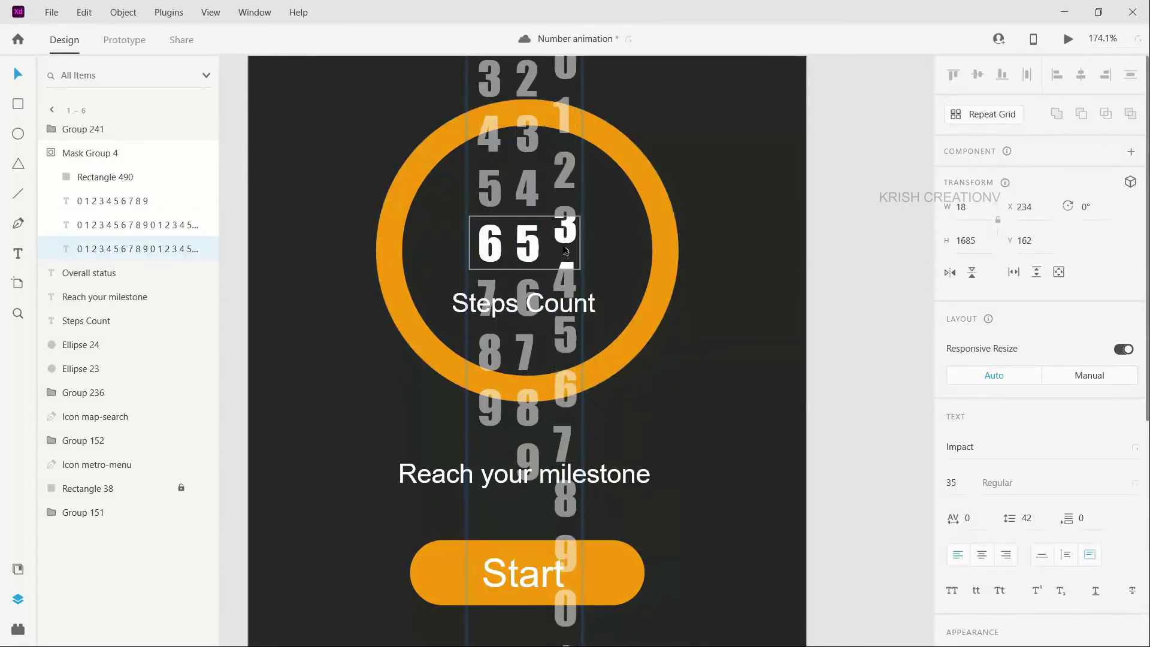
key(shift+Up)
key(shift+Up)
key(shift+Up)
key(shift+Up)
key(shift+Up)
key(shift+Up)
key(shift+Up)
key(shift+Up)
key(shift+Up)
key(shift+Up)
key(shift+Up)
key(shift+Up)
key(shift+Up)
key(shift+Up)
key(shift+Up)
key(shift+Up)
key(shift+Up)
key(shift+Up)
key(shift+Up)
key(shift+Up)
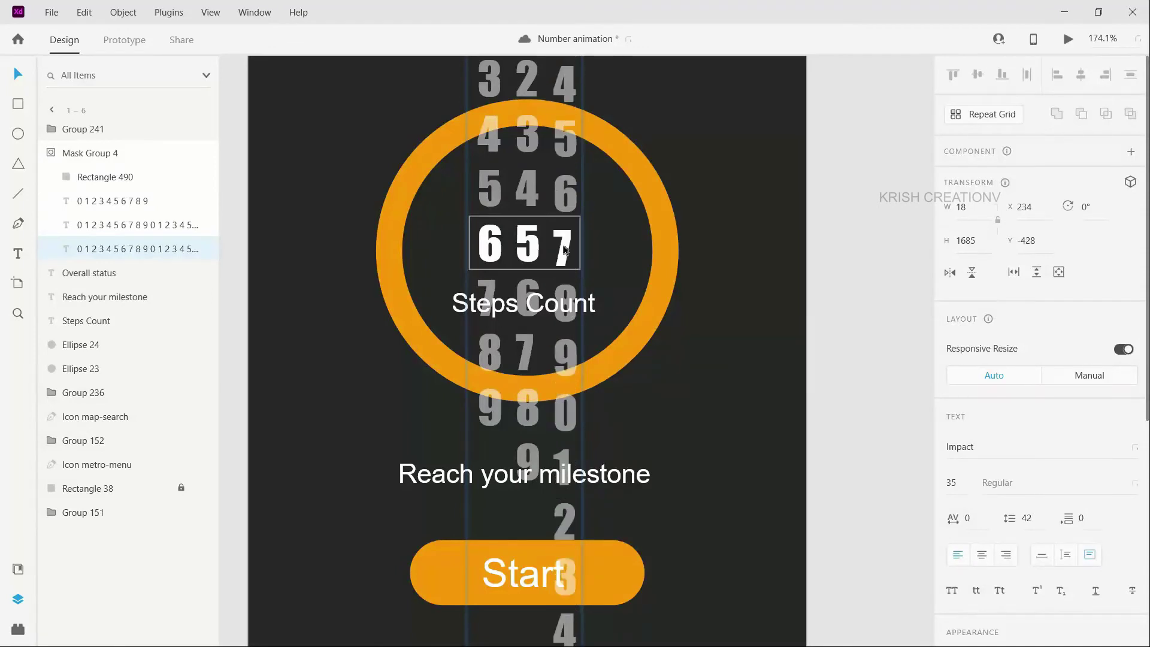
key(shift+Up)
key(shift+Up)
key(shift+Up)
key(shift+Up)
key(shift+Up)
key(shift+Up)
key(shift+Up)
key(shift+Up)
key(shift+Up)
key(shift+Up)
key(shift+Up)
key(shift+Up)
key(shift+Up)
key(shift+Up)
key(shift+Up)
key(shift+Up)
key(shift+Up)
key(shift+Up)
key(shift+Up)
key(shift+Up)
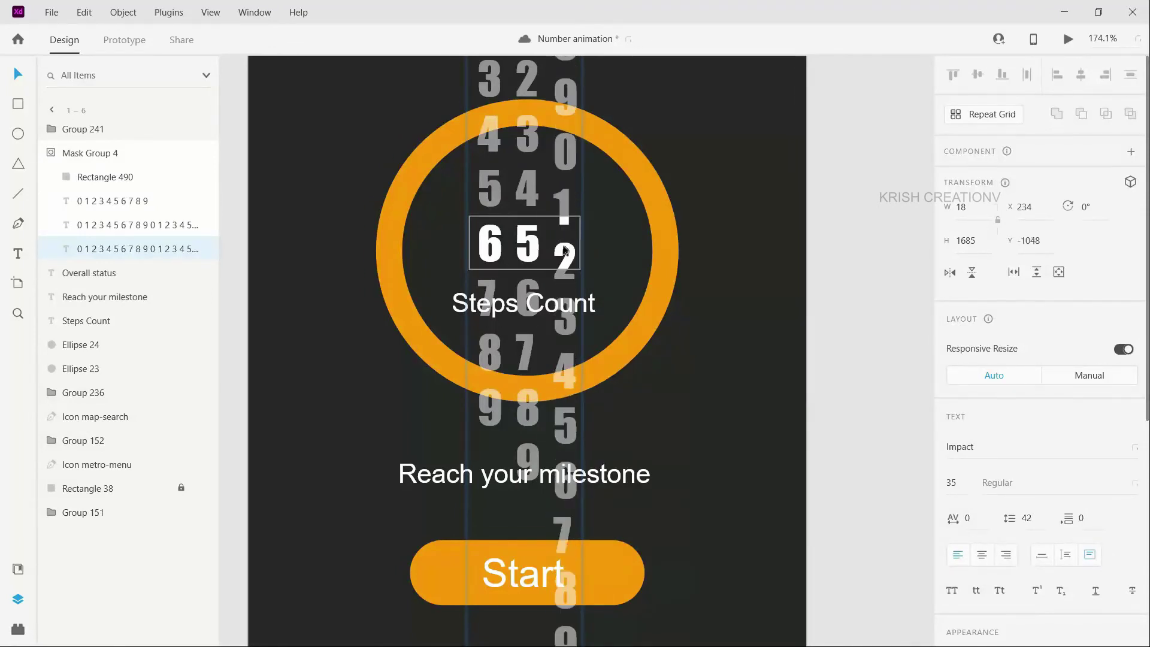
key(shift+Up)
key(shift+Up)
key(shift+Up)
key(shift+Up)
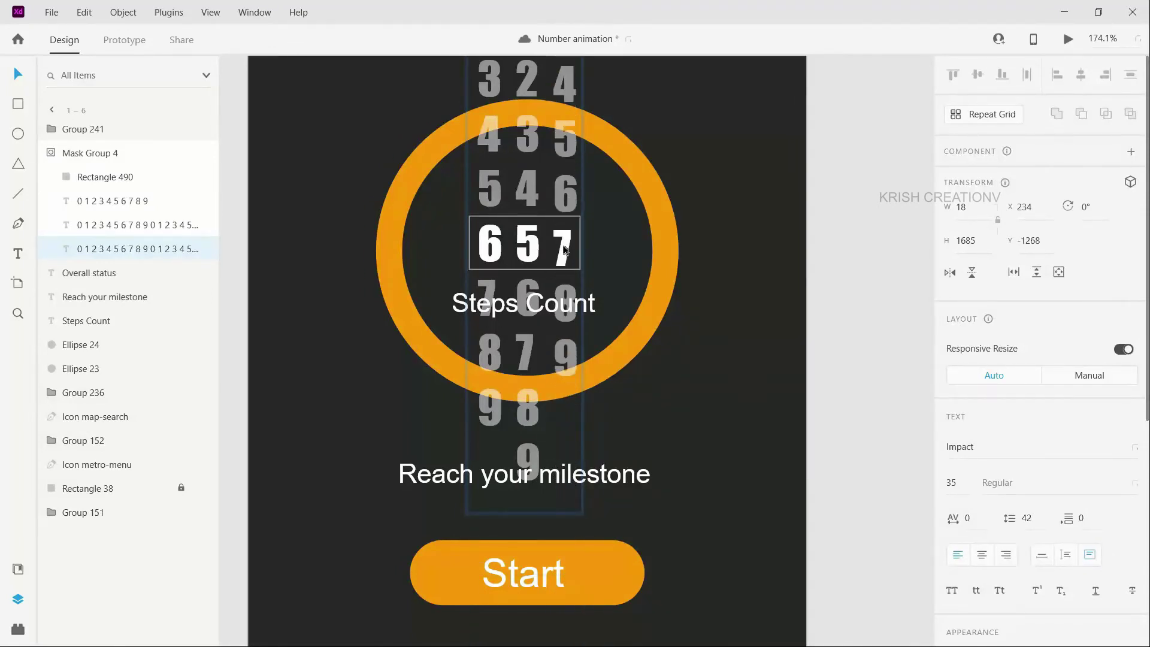
key(shift+Down)
key(Up)
key(Up)
key(Up)
key(Up)
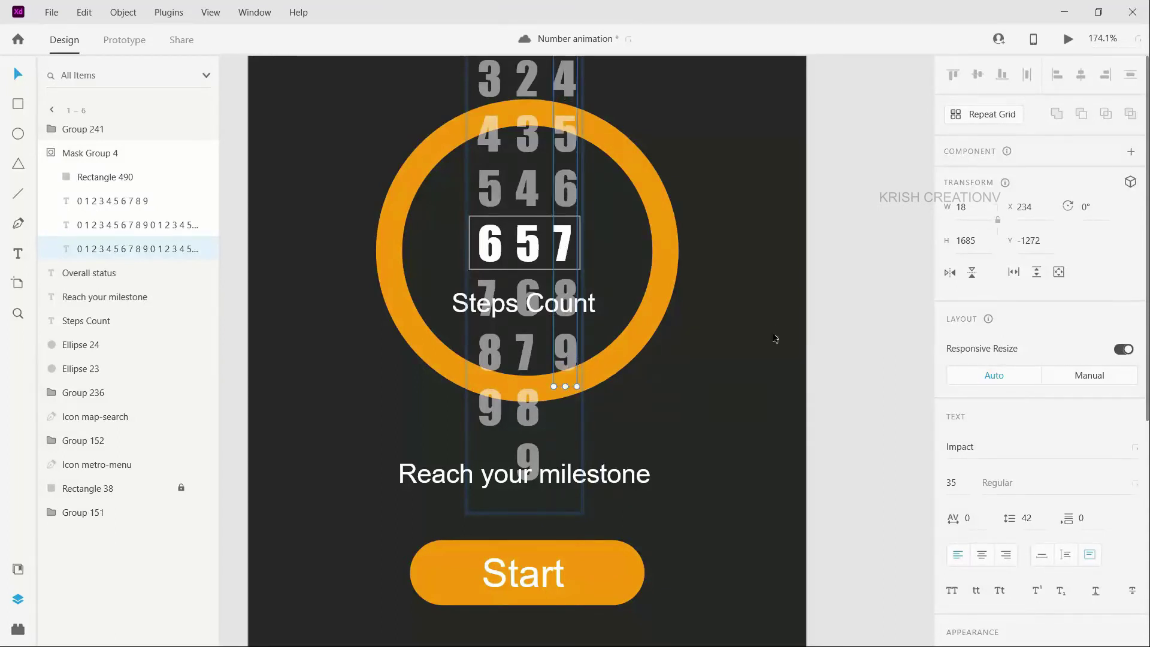
click(752, 376)
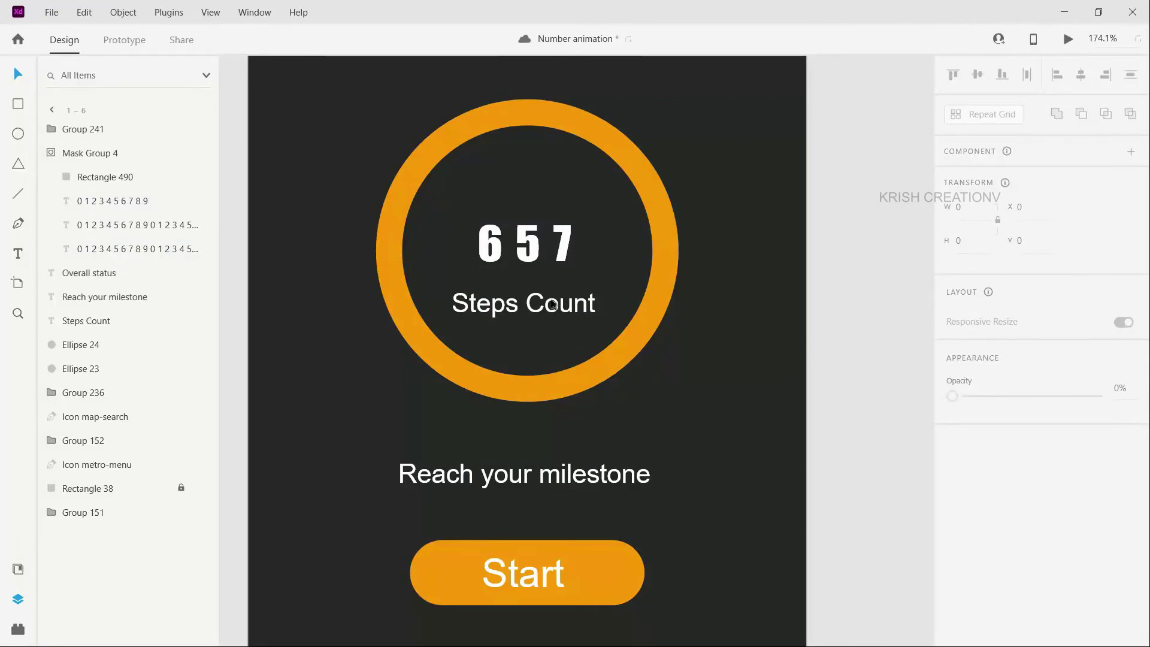
Step: Change the Start button's label on artboard 1 – 6 to Reset, fitting it on one line centred in the button
scroll(505, 479, down, 2)
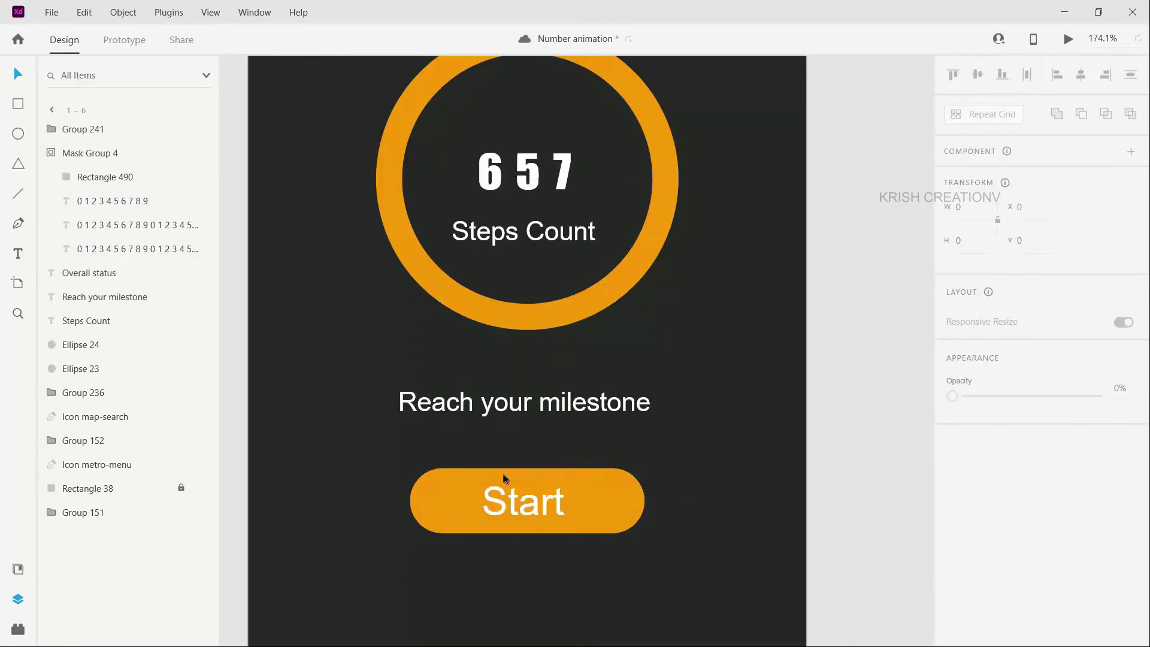
click(520, 504)
double_click(521, 507)
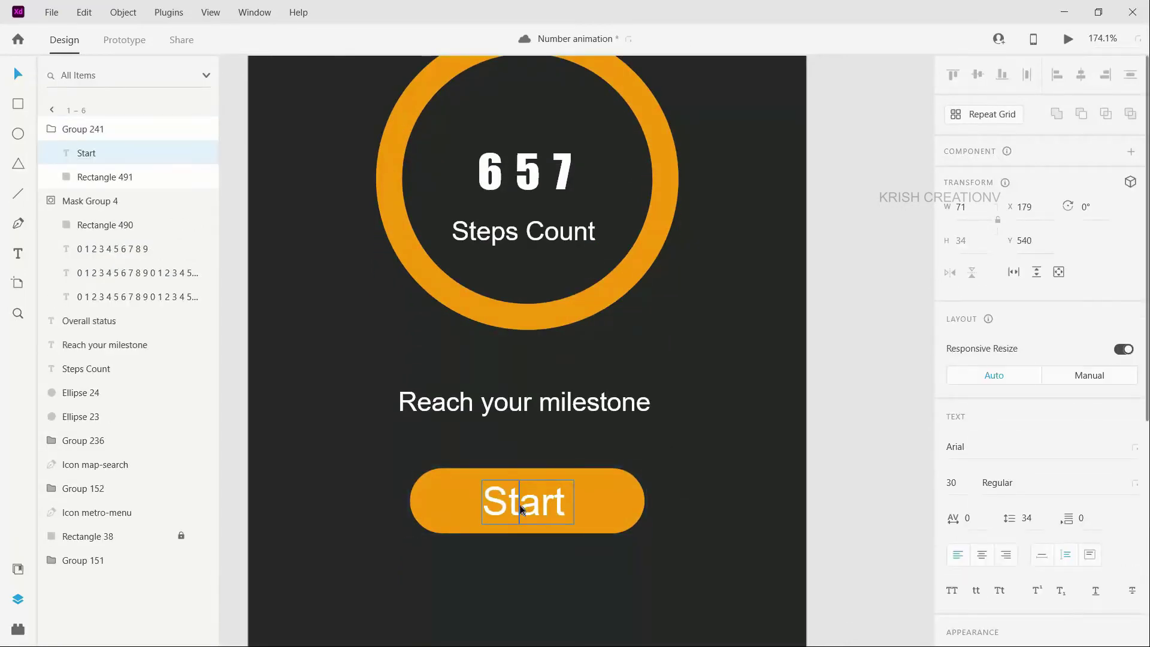
double_click(521, 507)
text(Reset)
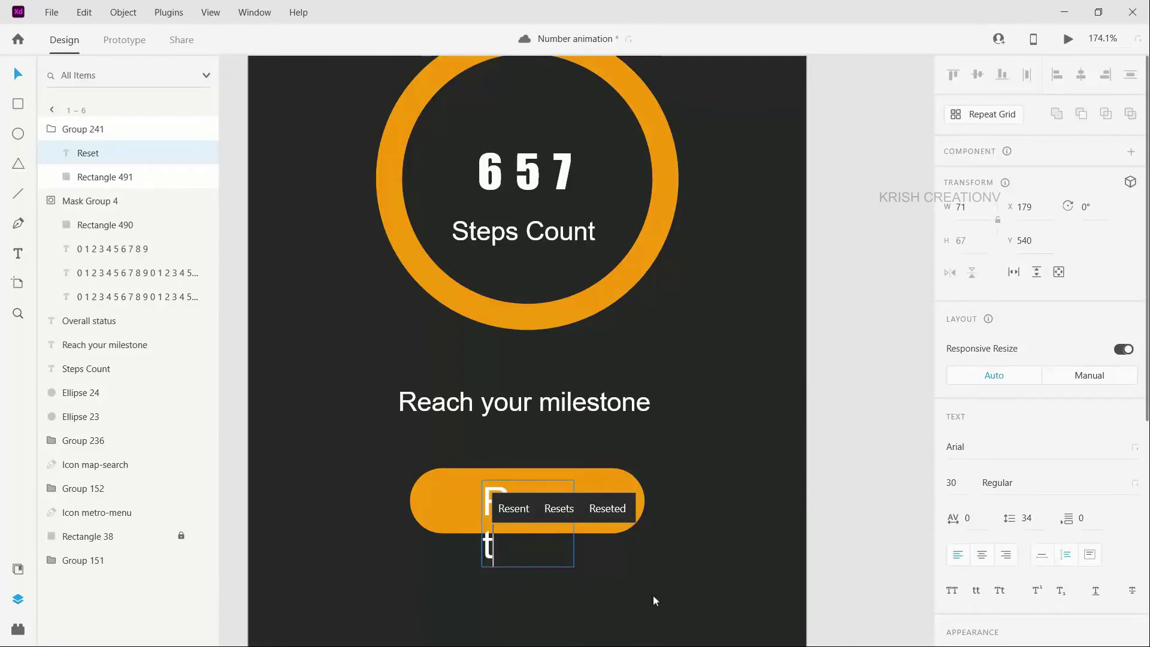
key(Escape)
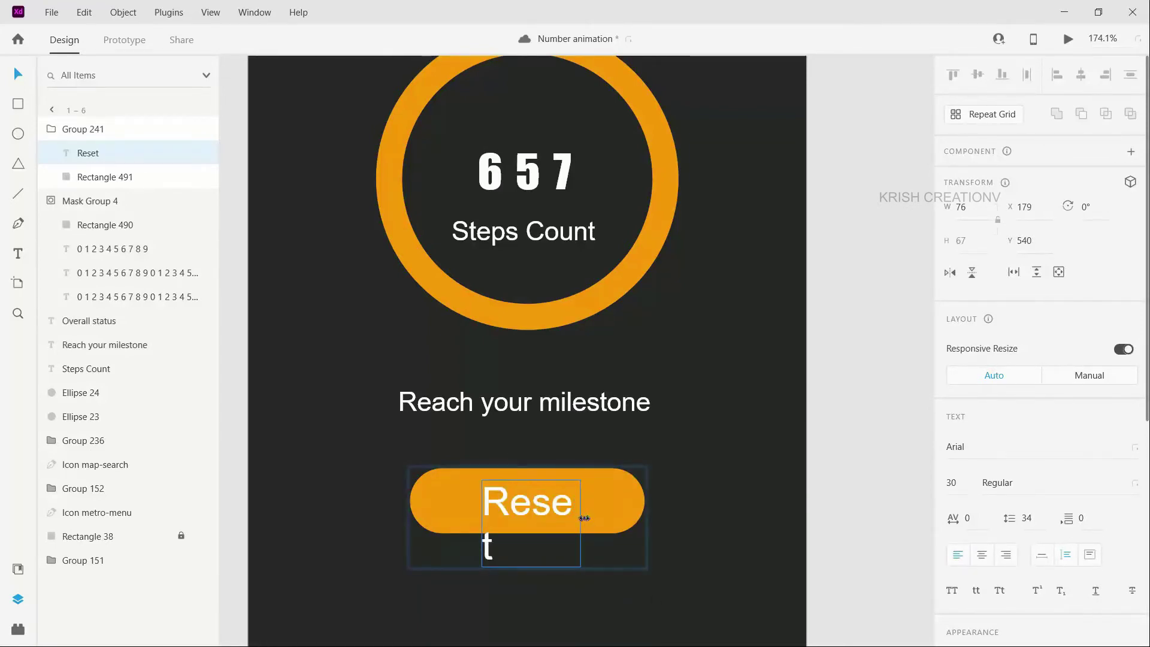
drag(576, 523, 549, 513)
scroll(660, 527, down, 1)
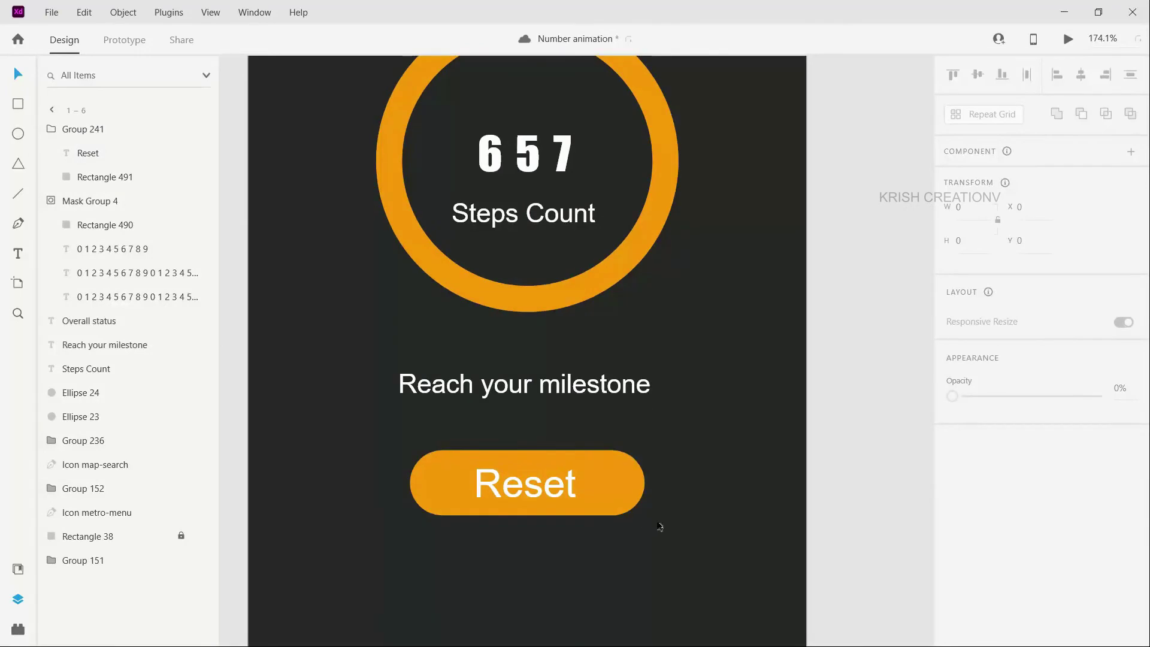
Step: In prototype mode, link the Start button on artboard 1 – 3 to artboard 1 – 6 with an Auto-Animate action on tap
scroll(693, 490, down, 3)
scroll(690, 495, down, 2)
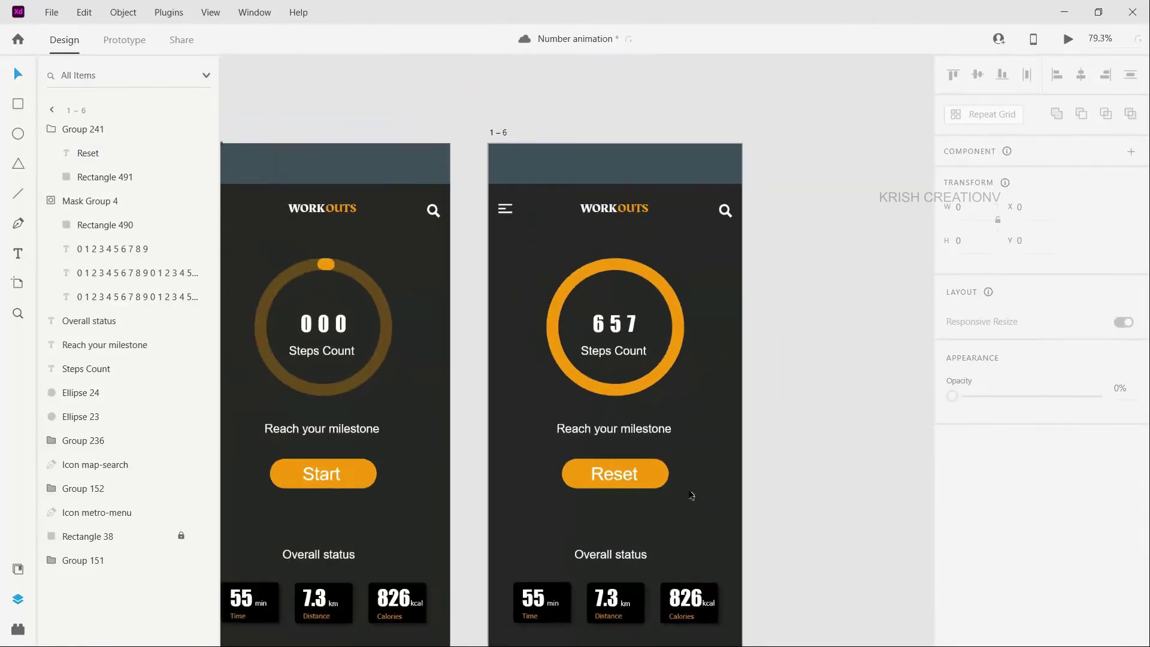
scroll(682, 497, down, 2)
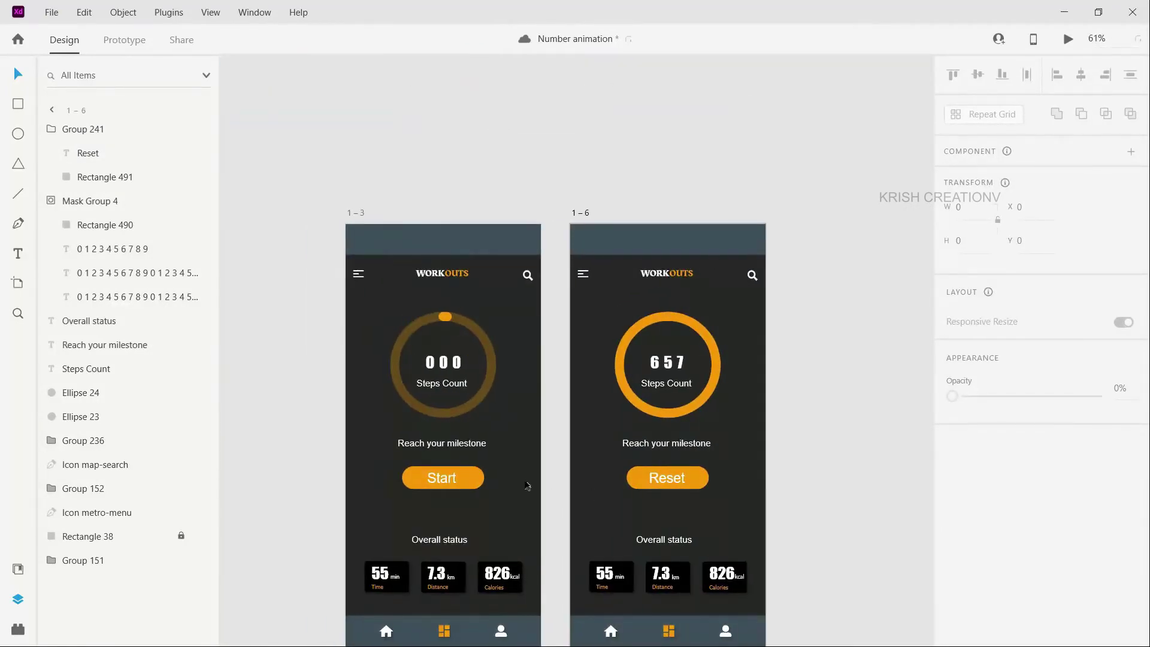
click(124, 40)
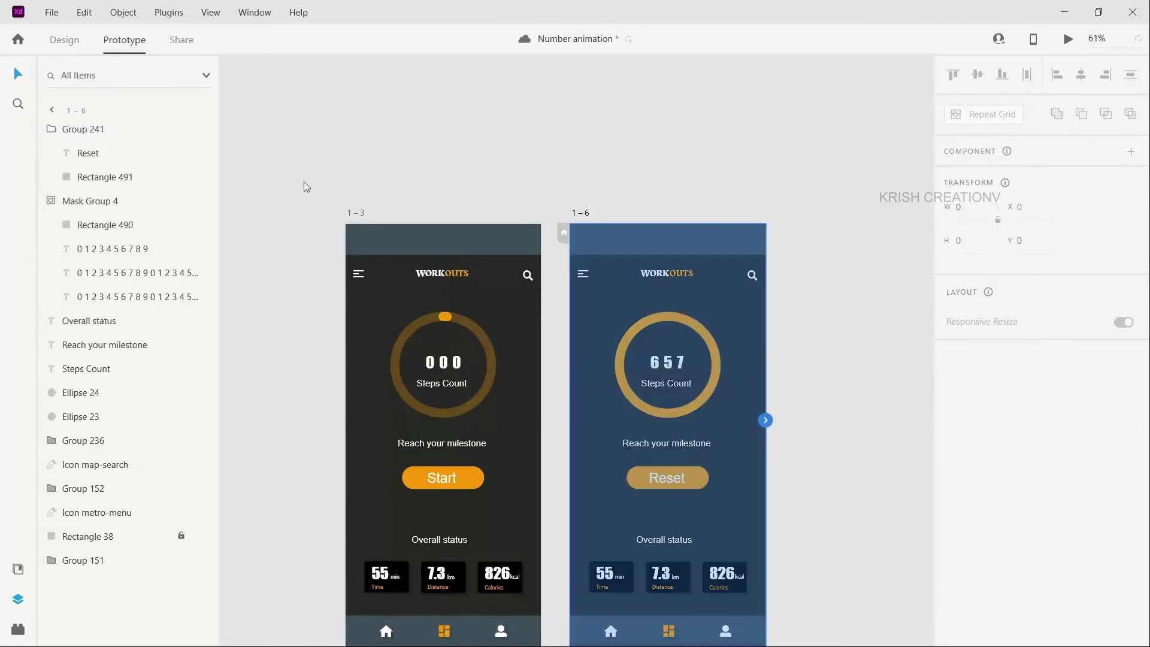
click(469, 482)
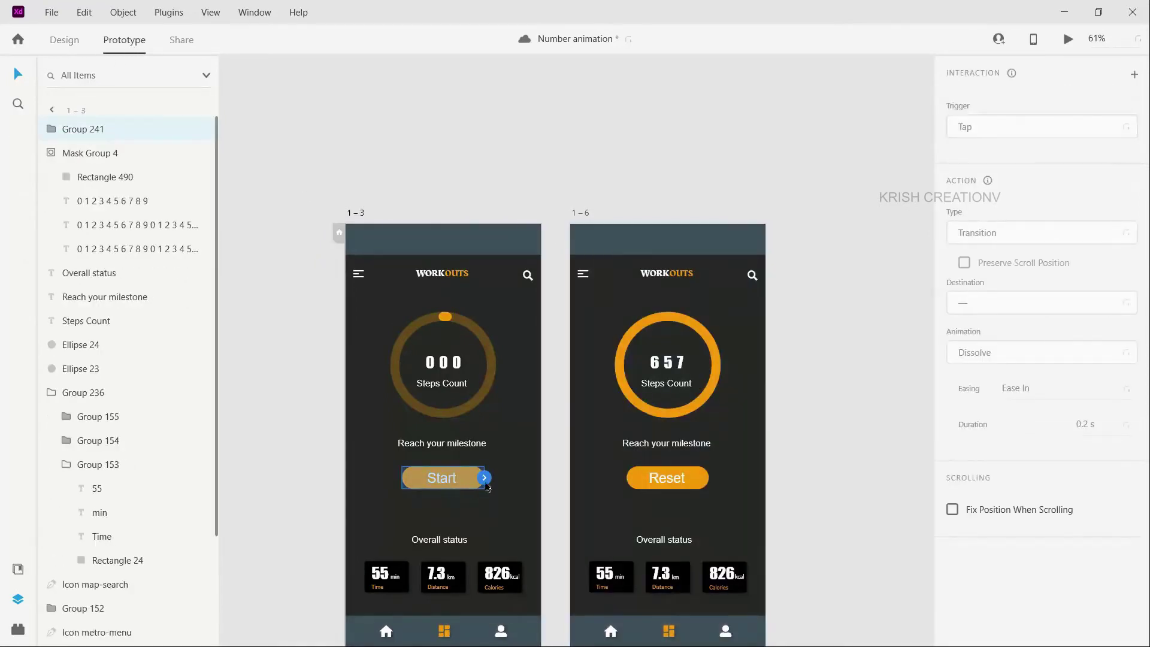
drag(537, 446, 617, 427)
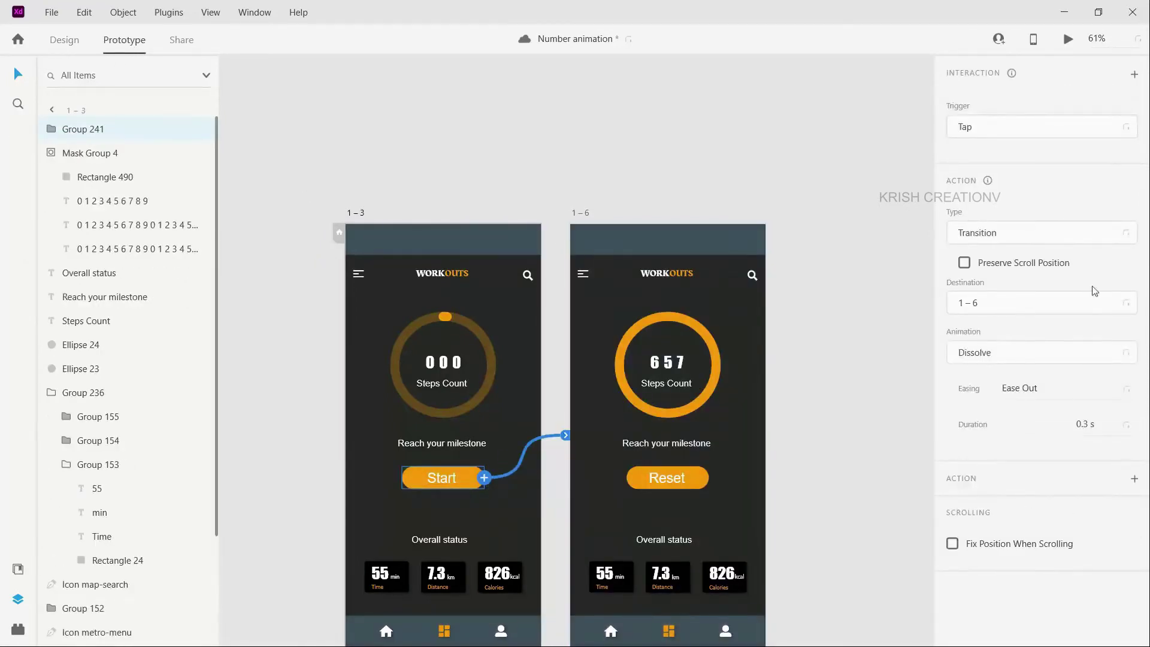
click(1105, 236)
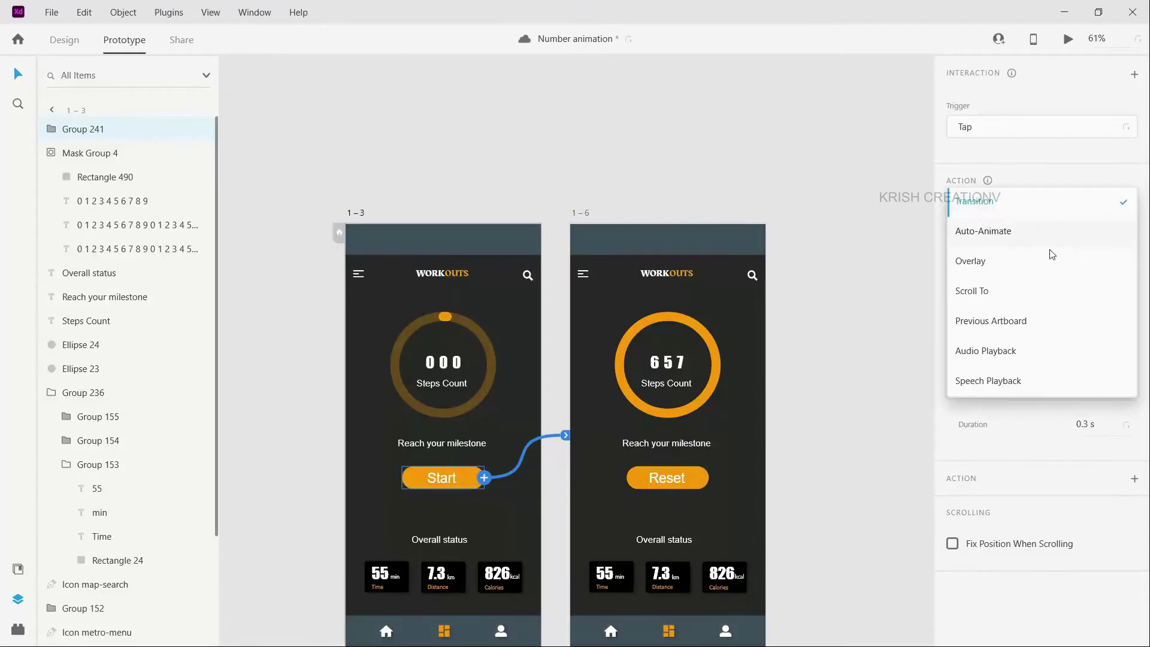
click(990, 234)
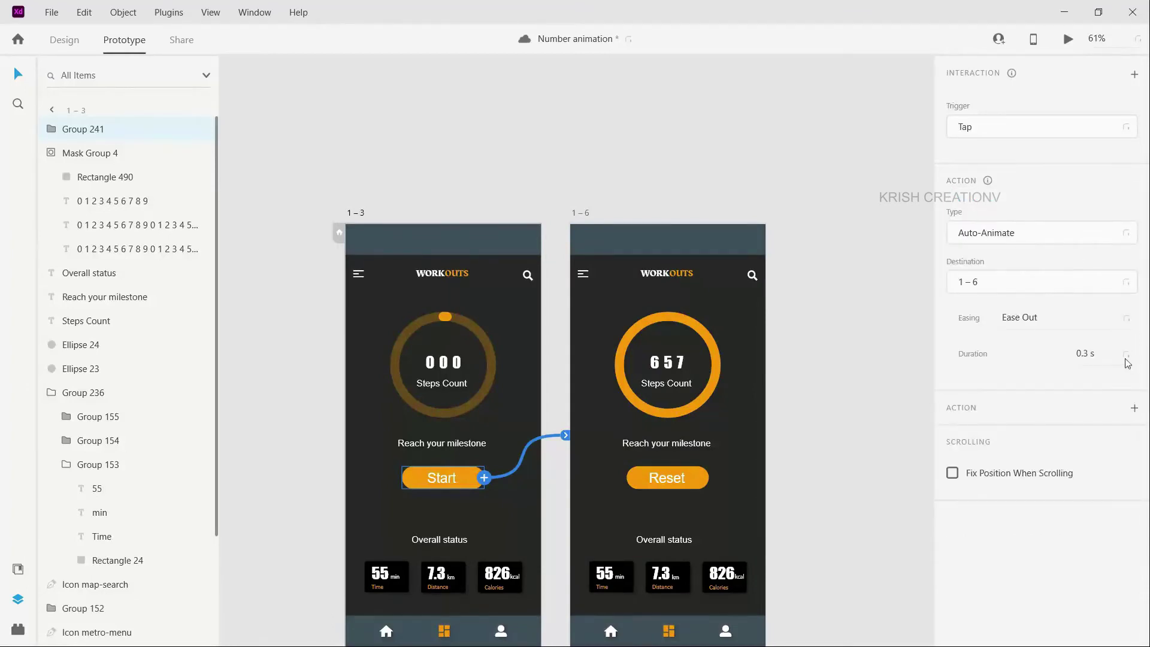
Step: Set the Start button's Auto-Animate duration to 5 s and its easing to Ease In-Out
click(1101, 353)
text(5)
click(1131, 323)
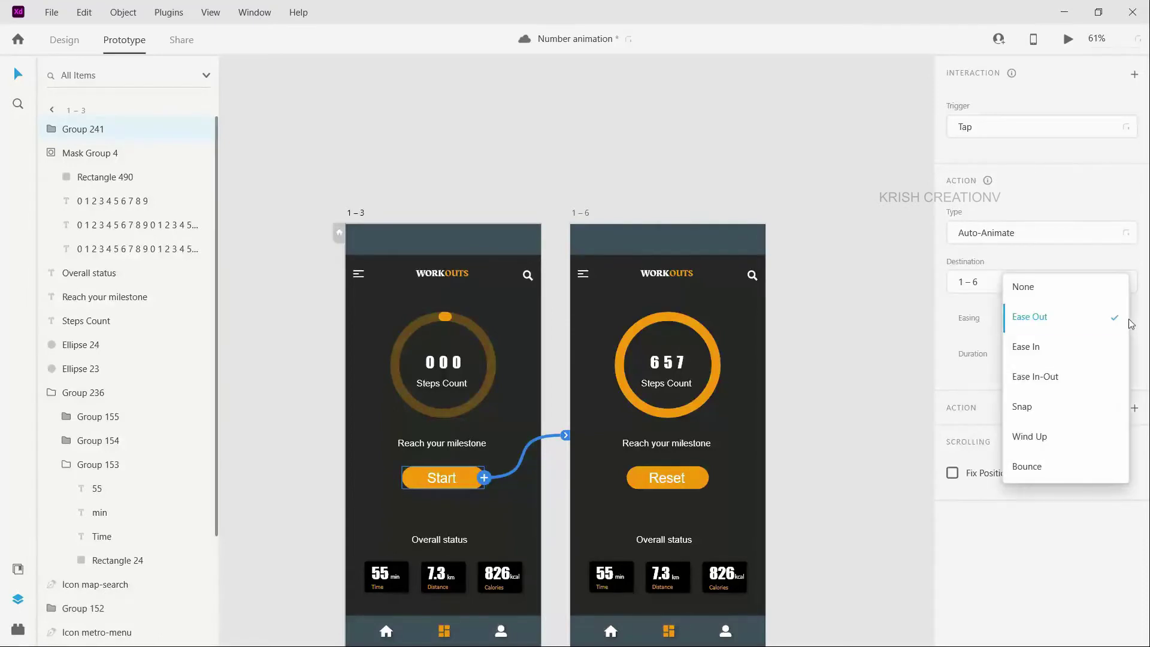
click(1050, 379)
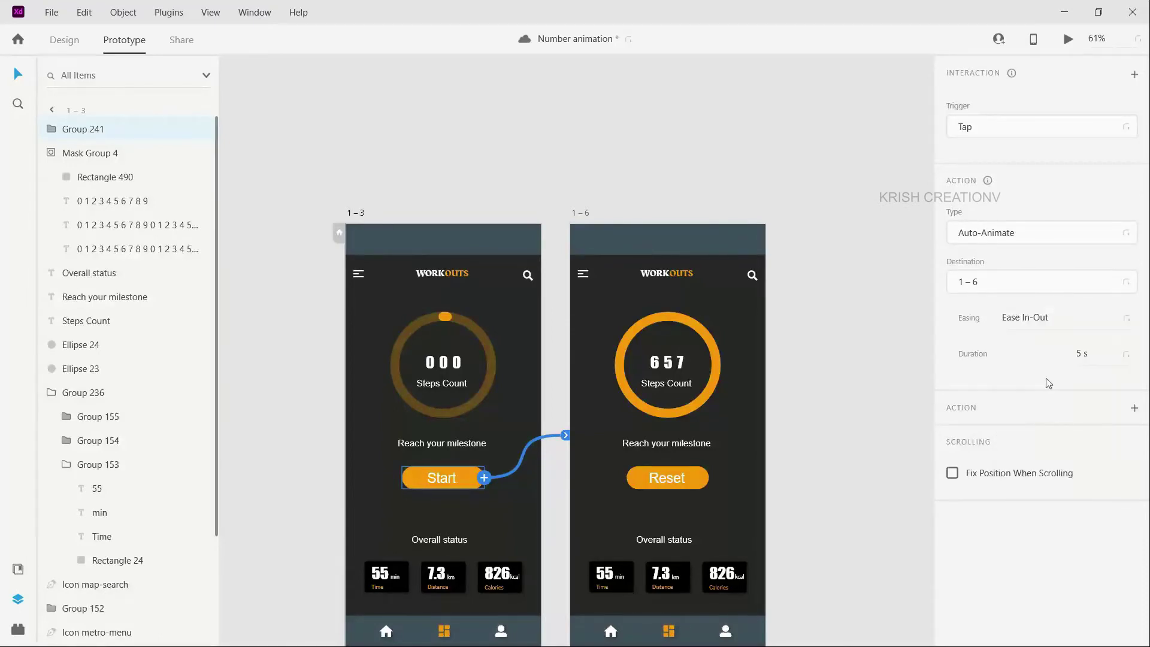
Step: Link the Reset button on artboard 1 – 6 back to artboard 1 – 3
click(691, 483)
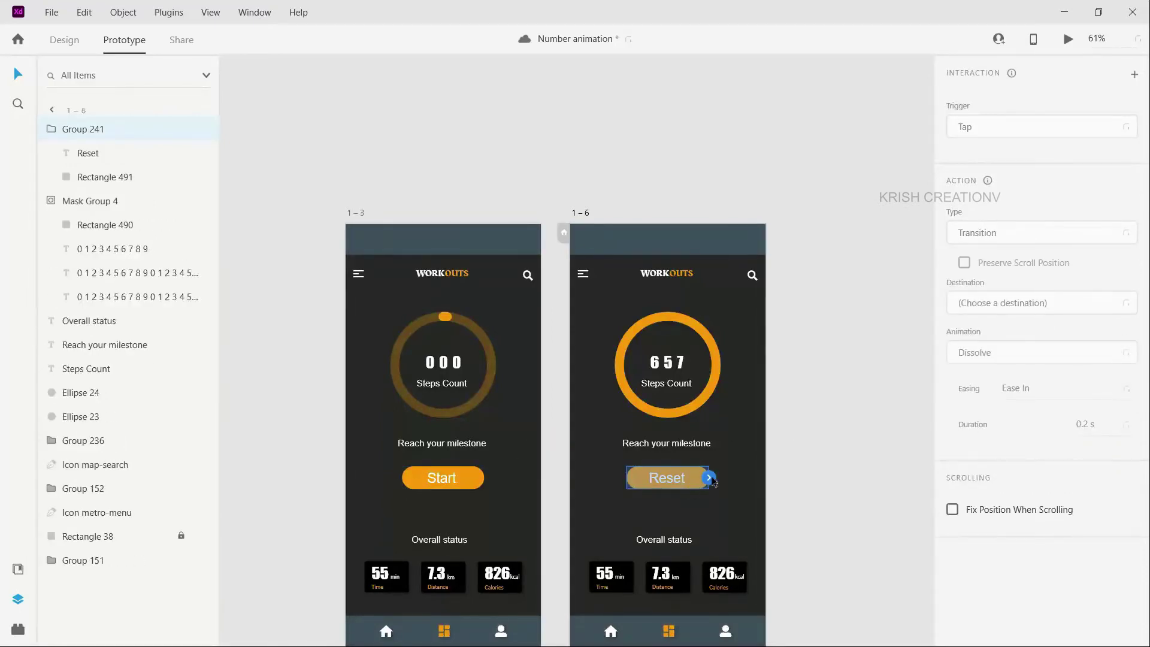
drag(710, 478, 521, 437)
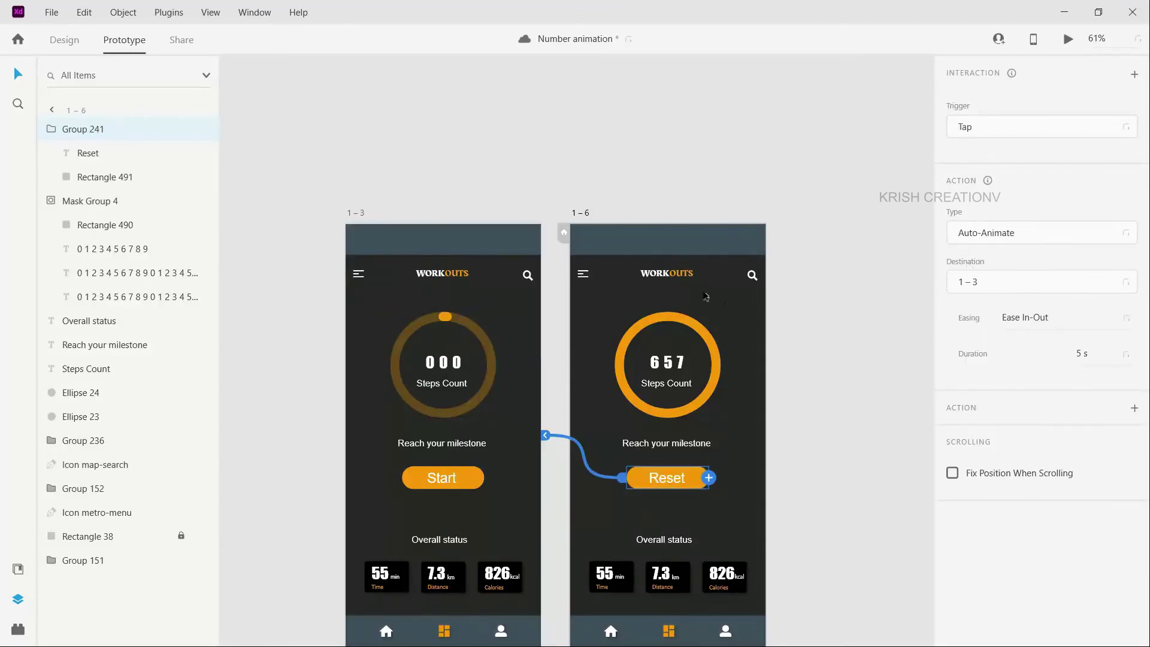
scroll(683, 210, down, 1)
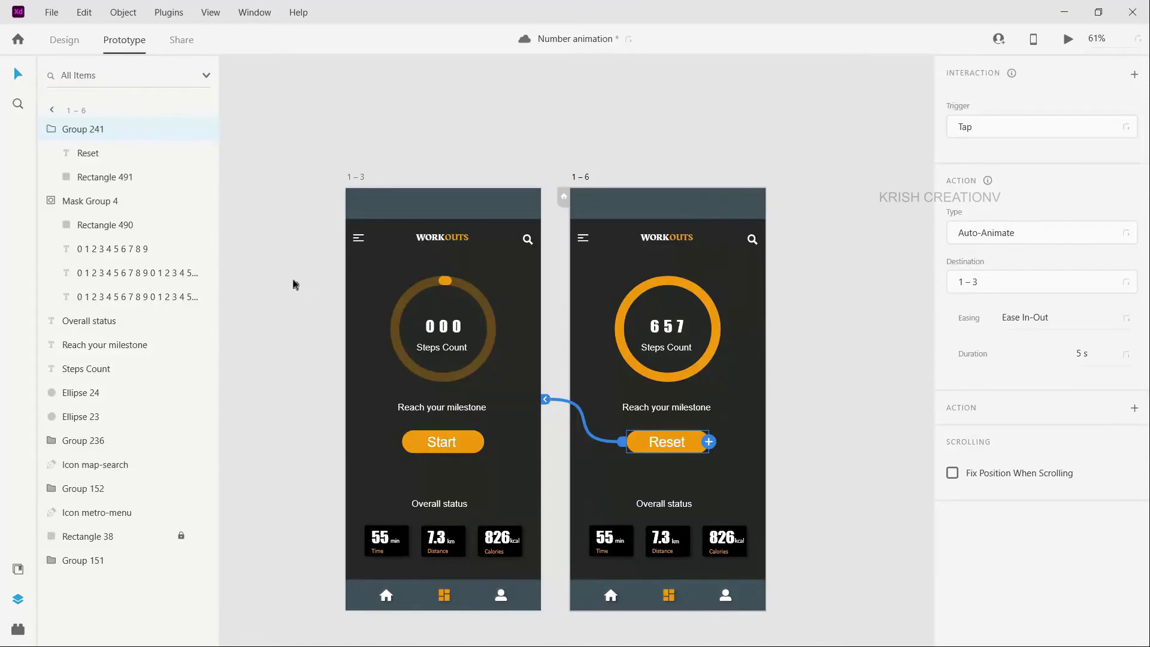
Step: Preview the prototype from artboard 1 – 3 and play the Start and Reset transitions twice
click(358, 176)
click(1068, 39)
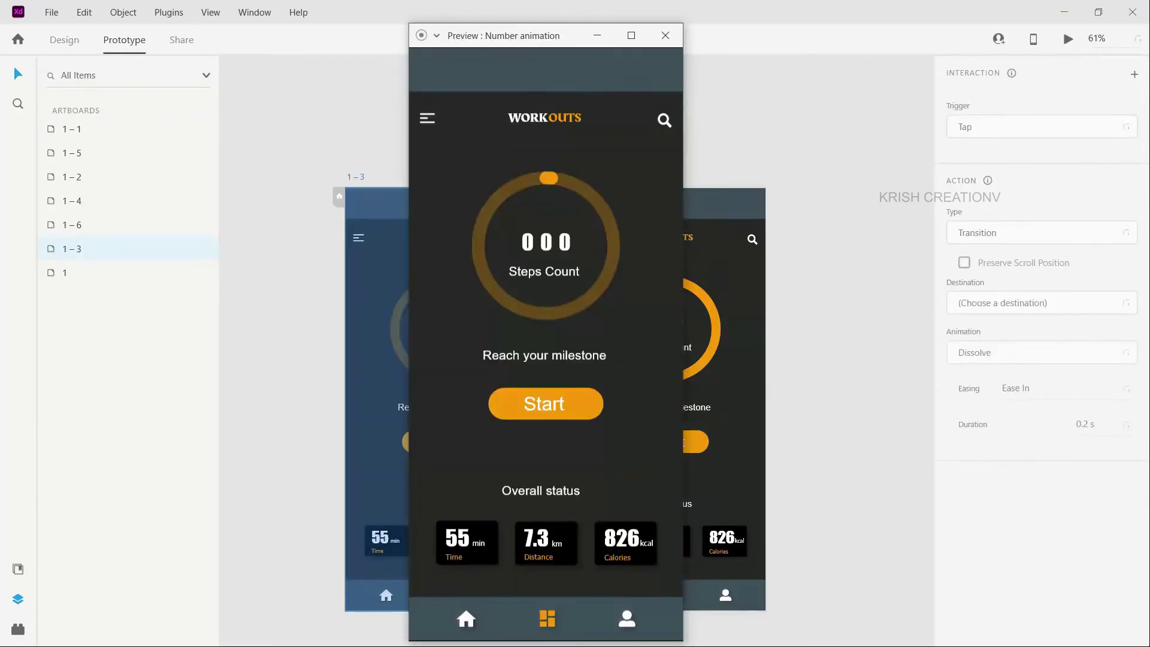
click(551, 411)
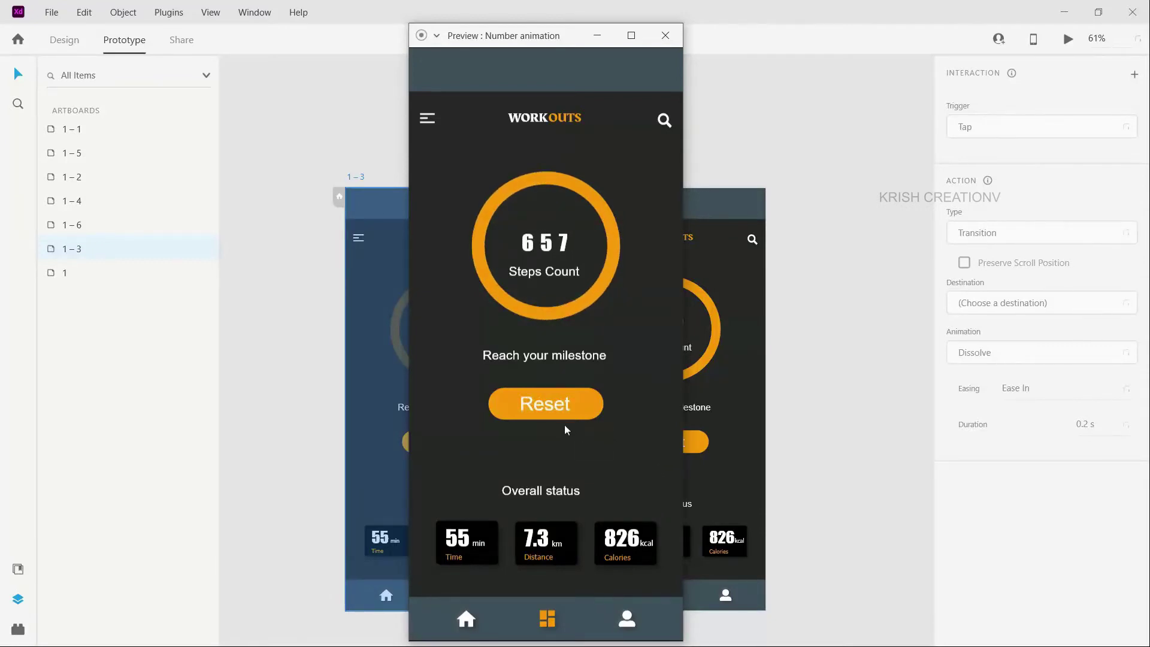
click(547, 408)
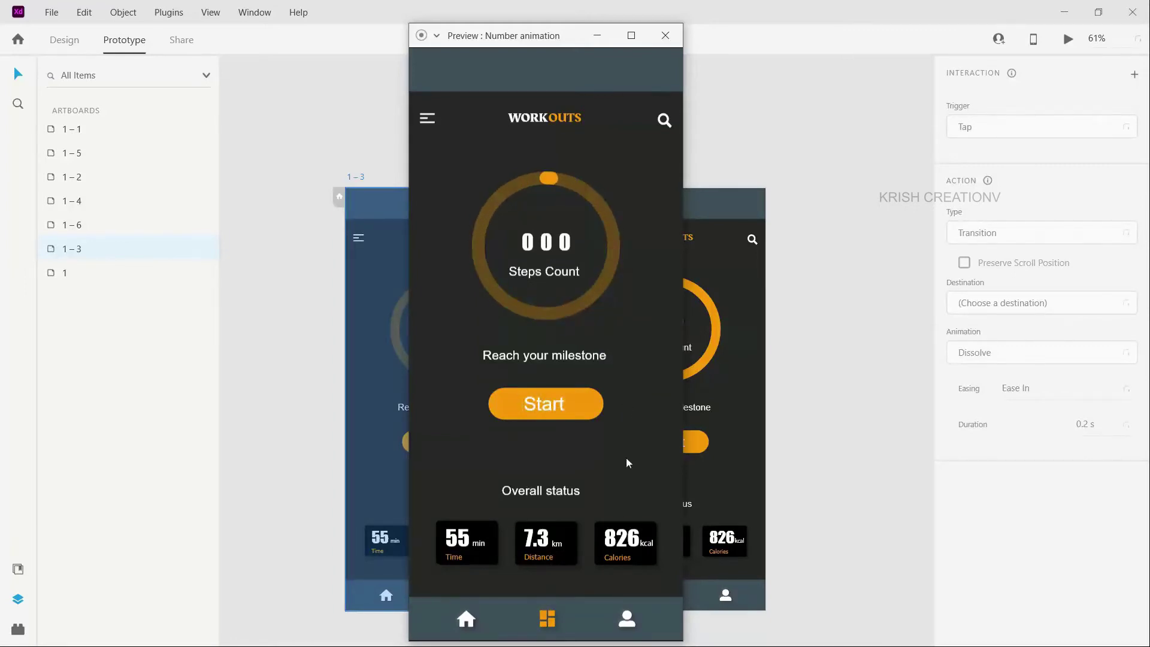
click(514, 399)
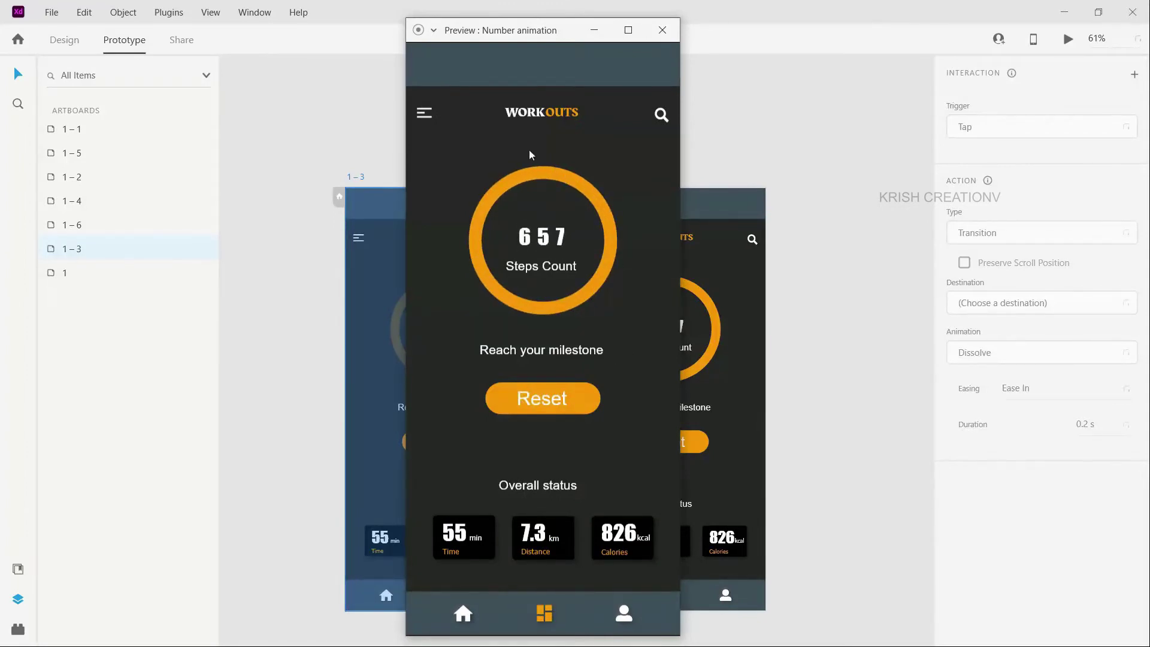
click(542, 402)
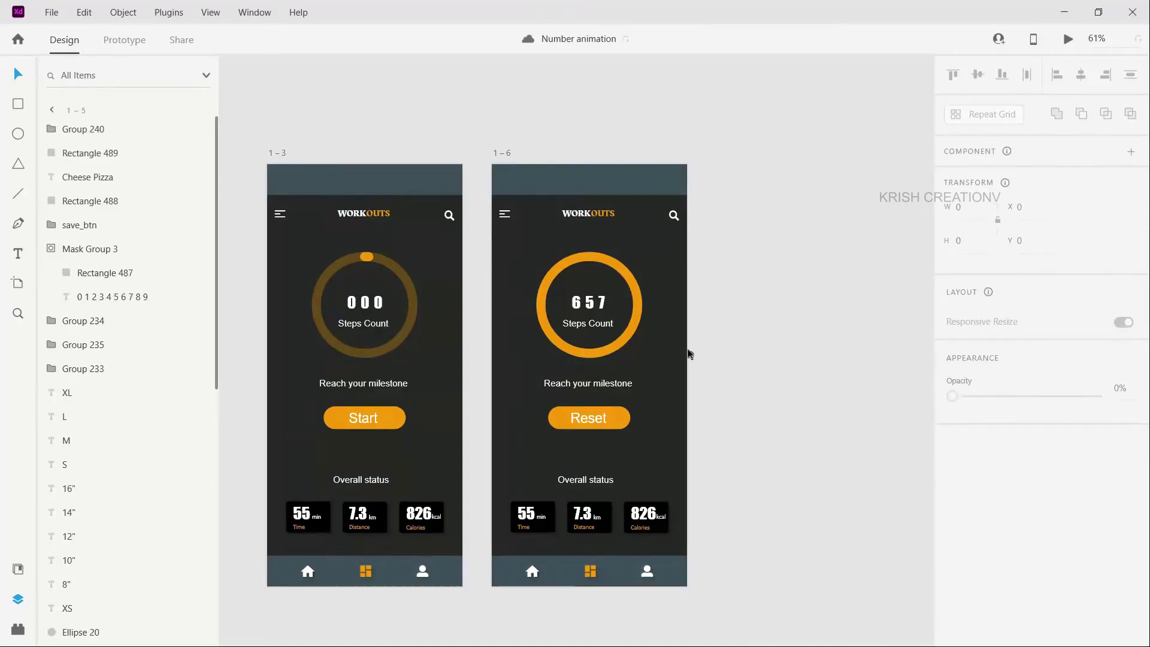
Step: Examine the pizza cart screen on artboard 1 – 5, especially its quantity selector and bill details
scroll(644, 344, right, 10)
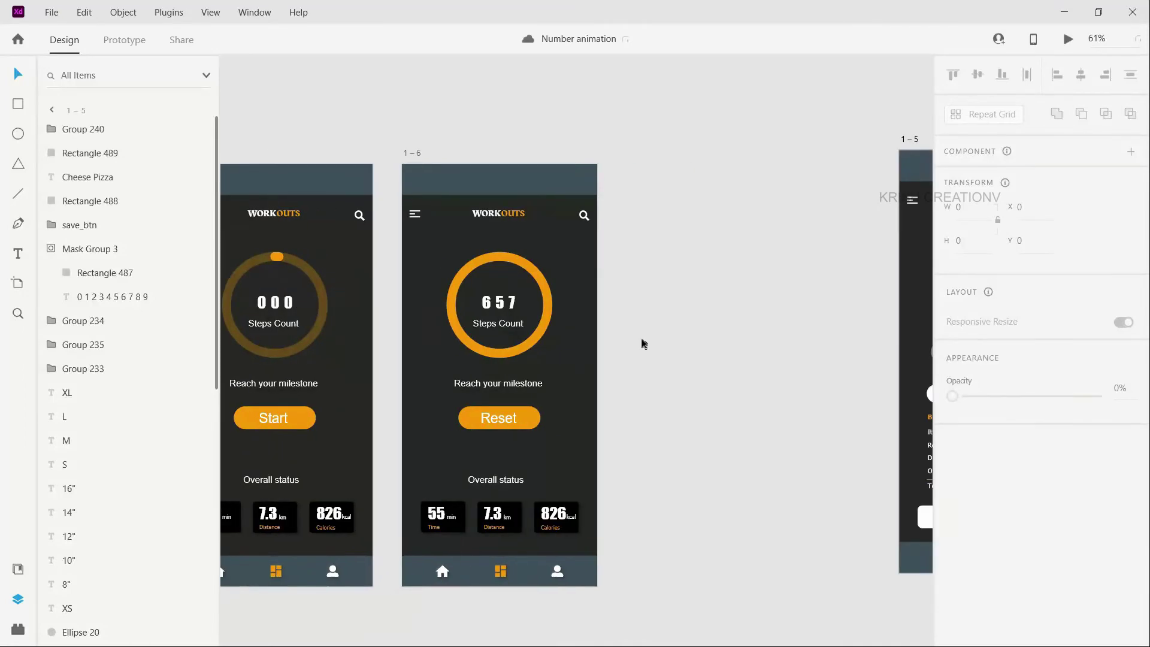
scroll(644, 344, right, 2)
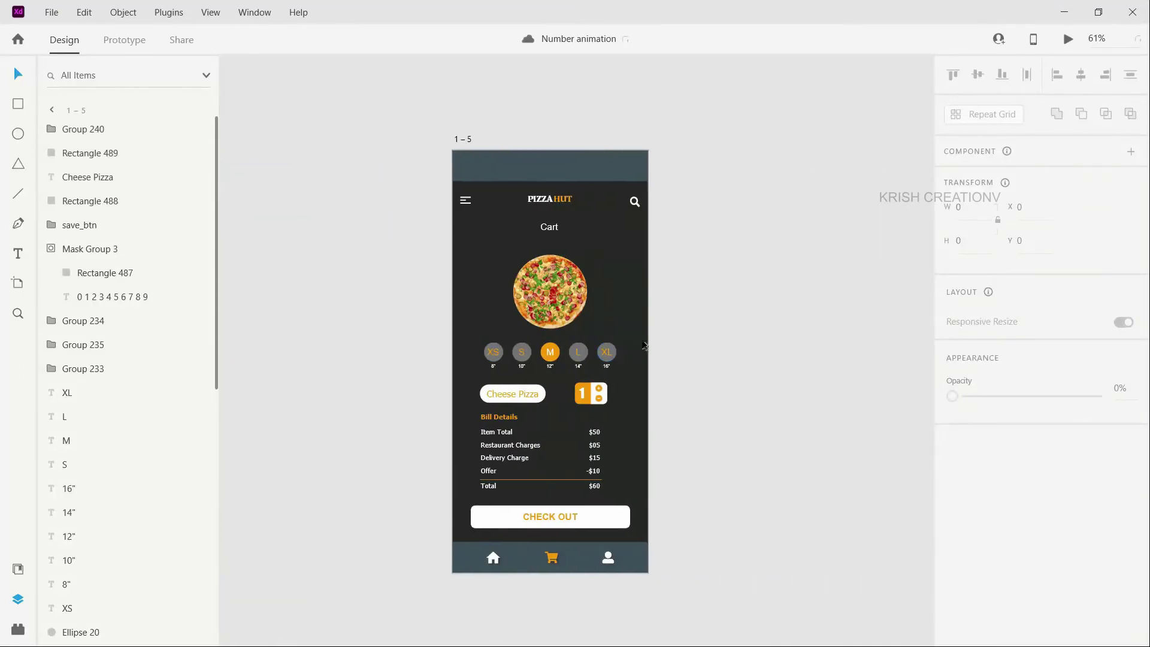
scroll(644, 344, up, 1)
scroll(635, 382, up, 1)
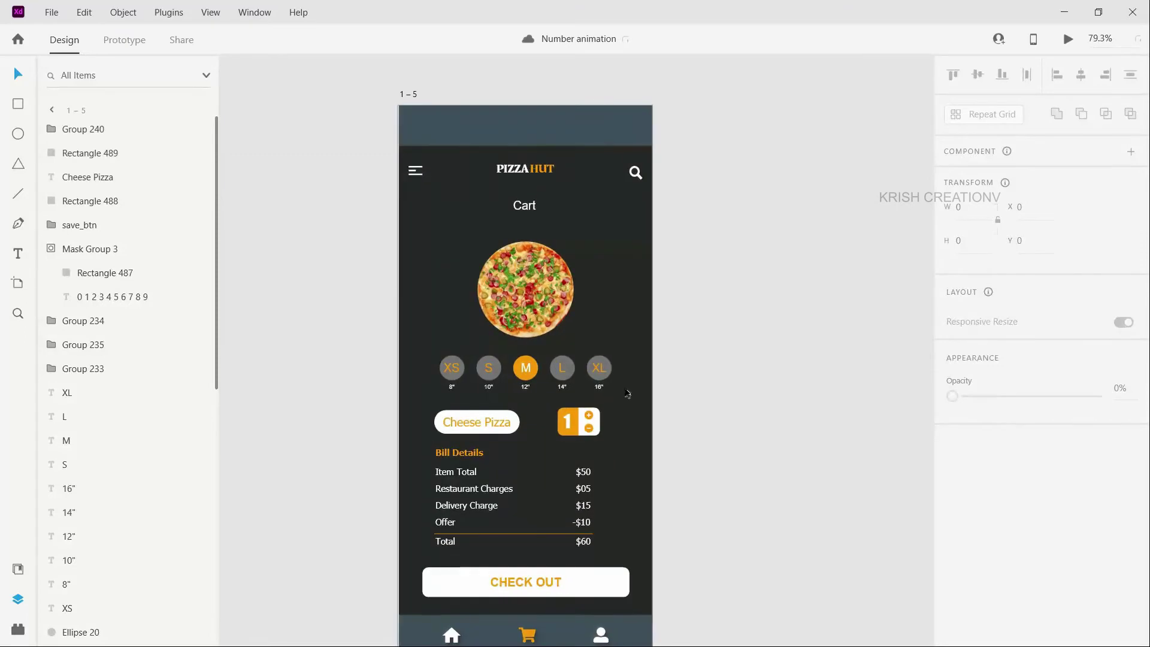
scroll(627, 407, down, 1)
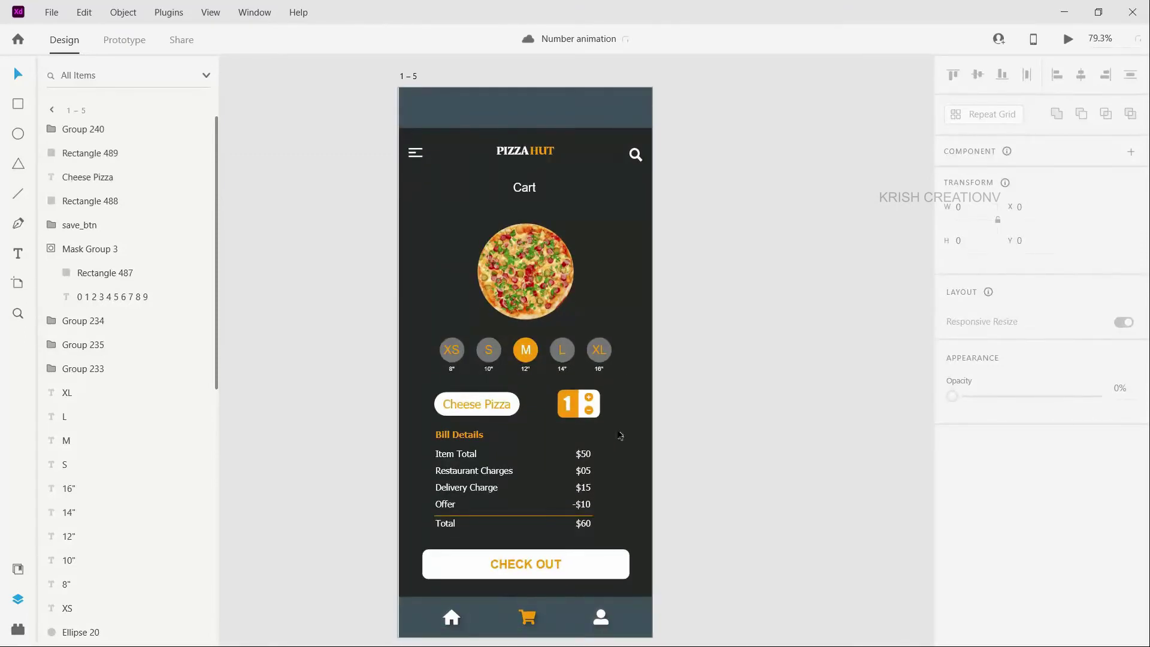
scroll(620, 436, up, 2)
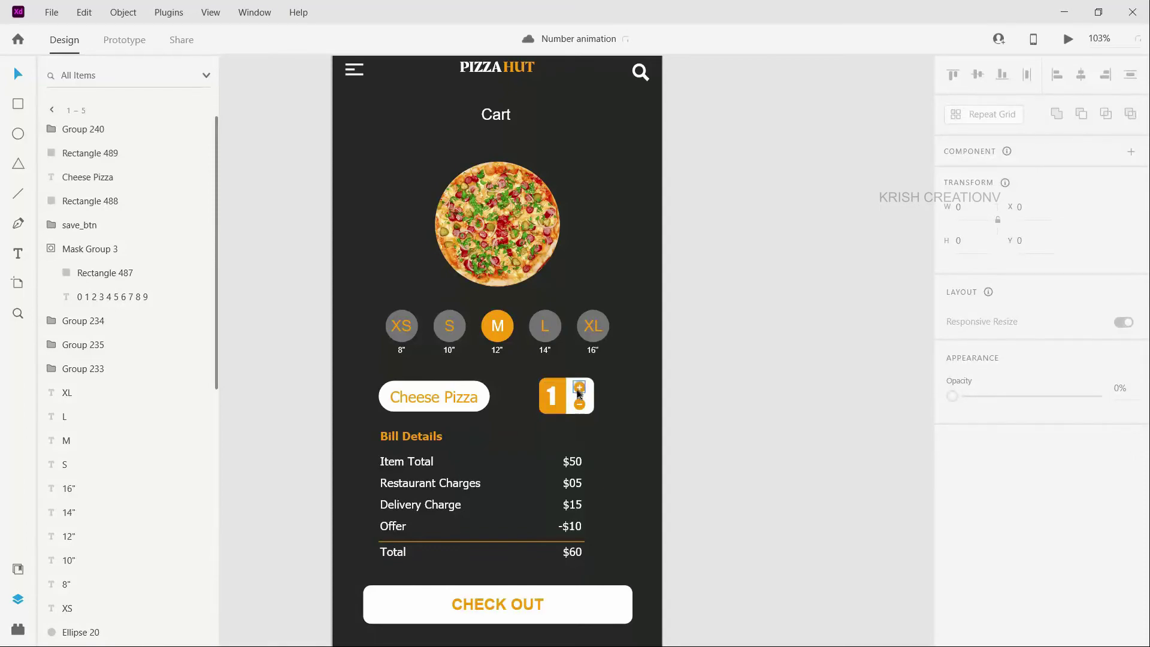
scroll(579, 392, up, 3)
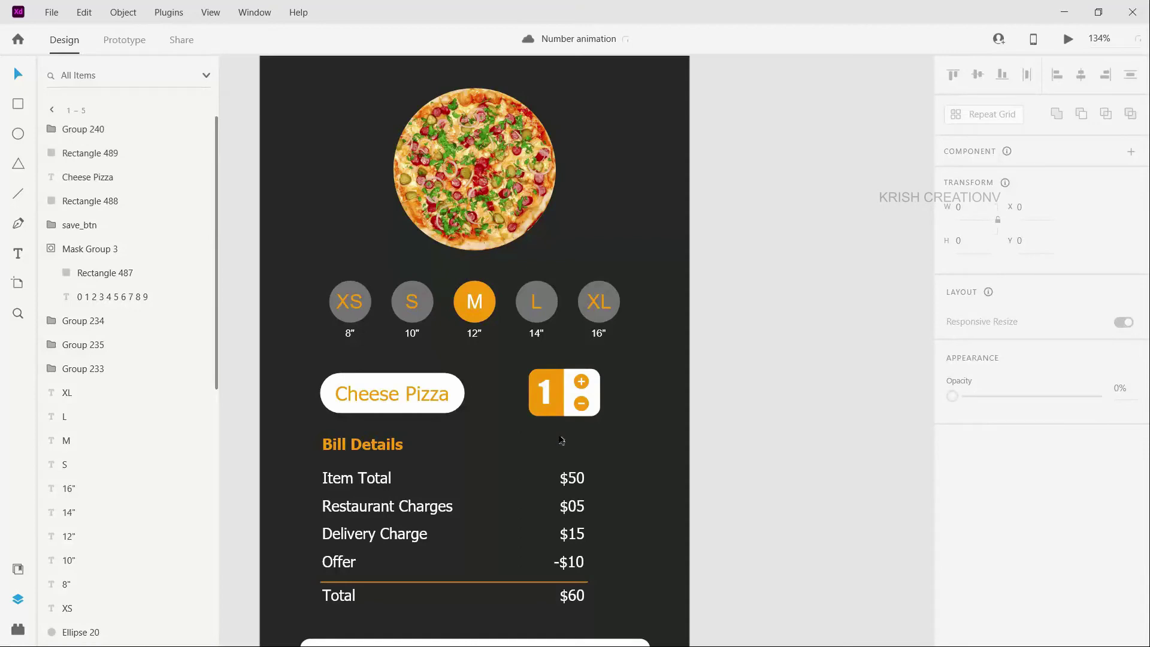
Step: Bring the 0–9 digit strip from artboard 1 – 4 onto the quantity selector on artboard 1 – 5
scroll(561, 440, down, 3)
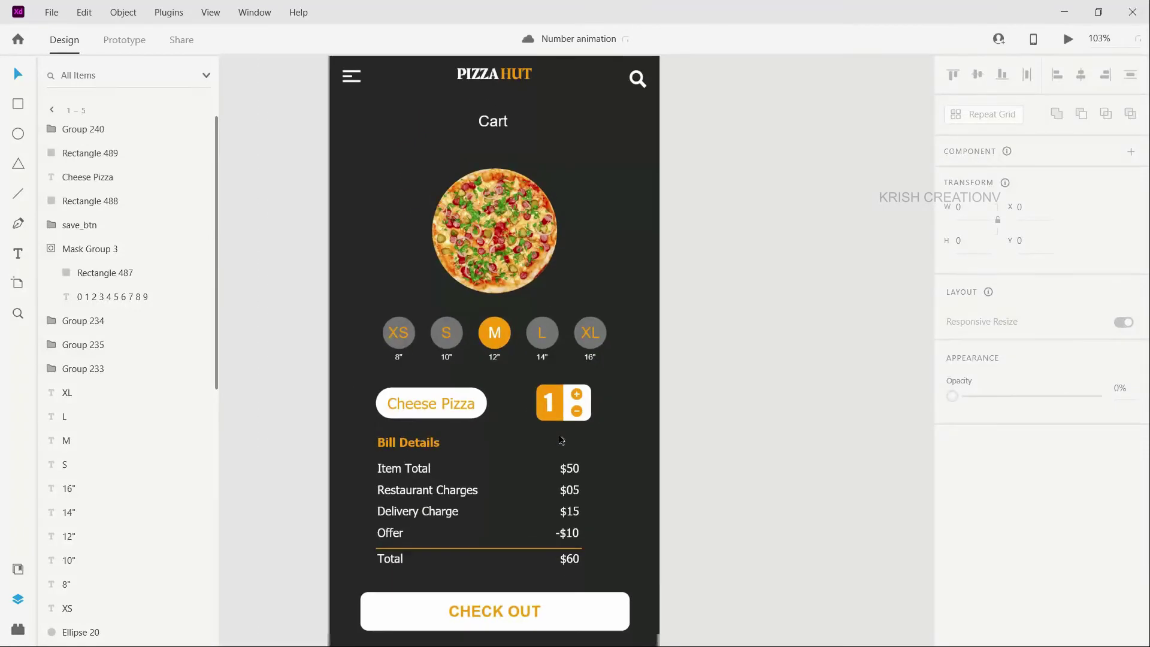
scroll(557, 476, down, 1)
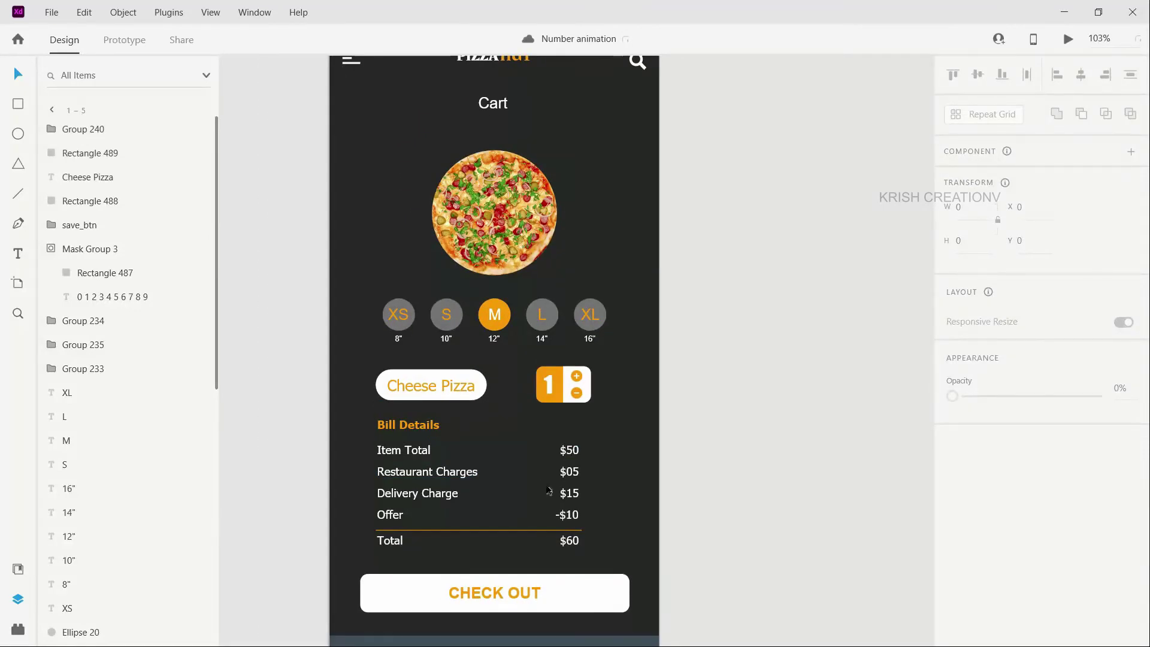
scroll(549, 491, down, 2)
scroll(534, 486, left, 10)
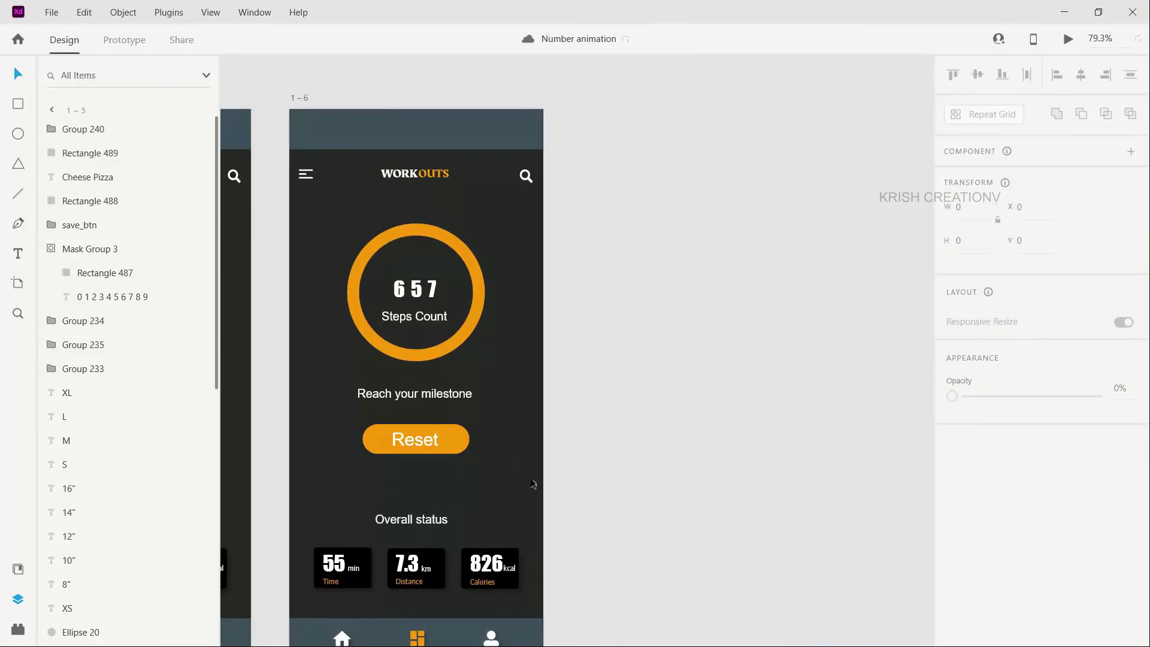
scroll(532, 483, left, 15)
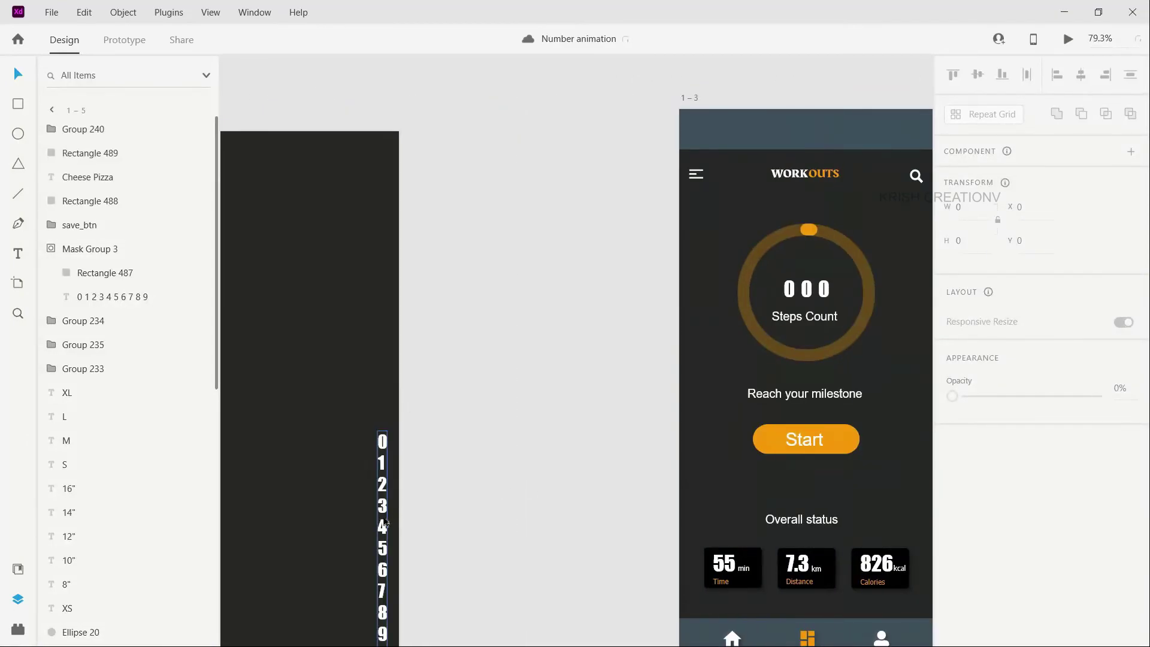
click(387, 523)
scroll(719, 515, right, 10)
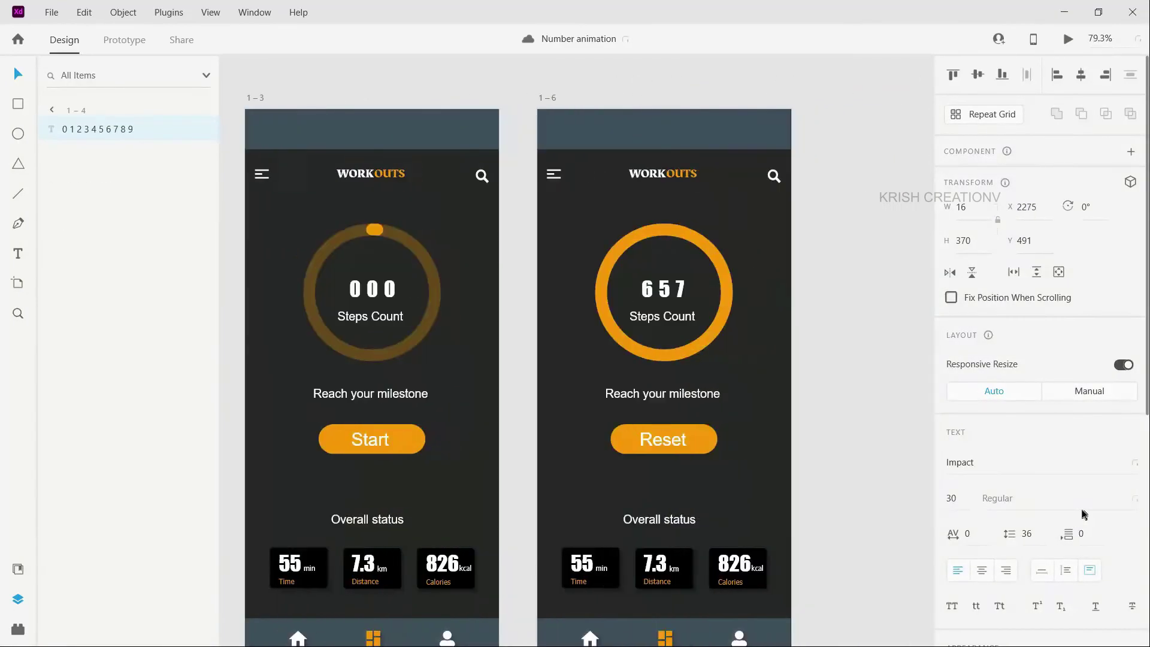
scroll(1082, 513, right, 15)
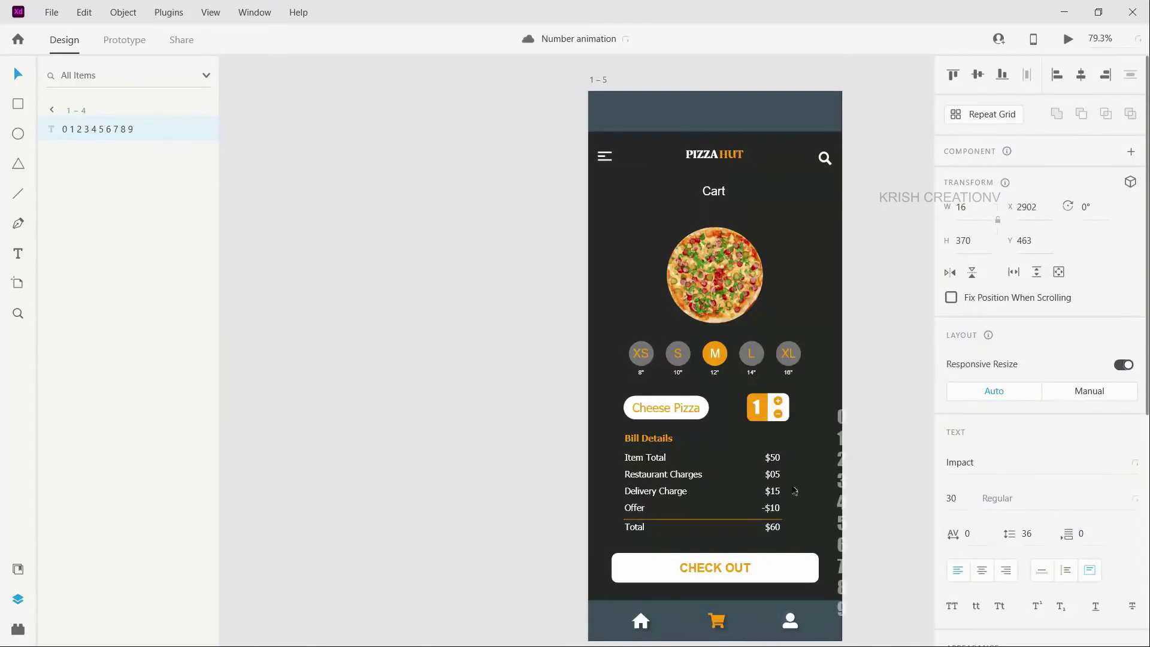
drag(840, 490, 762, 489)
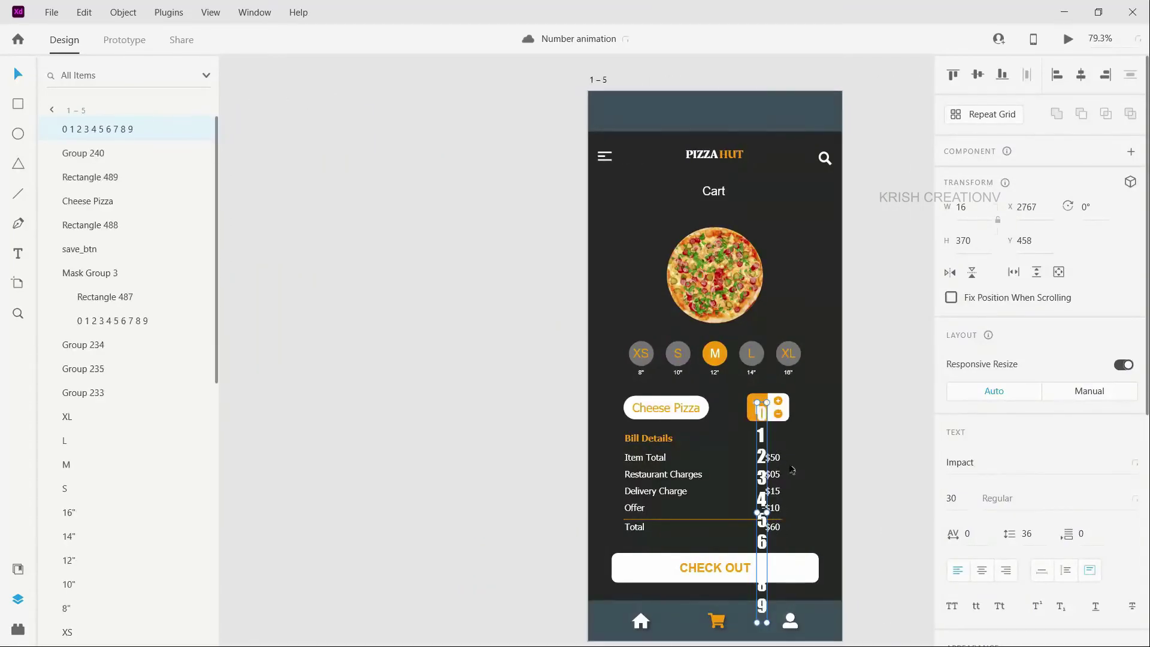
Step: Remove the old masked digit from the quantity selector and align the new strip's 0 within the orange box
scroll(792, 470, up, 5)
click(684, 283)
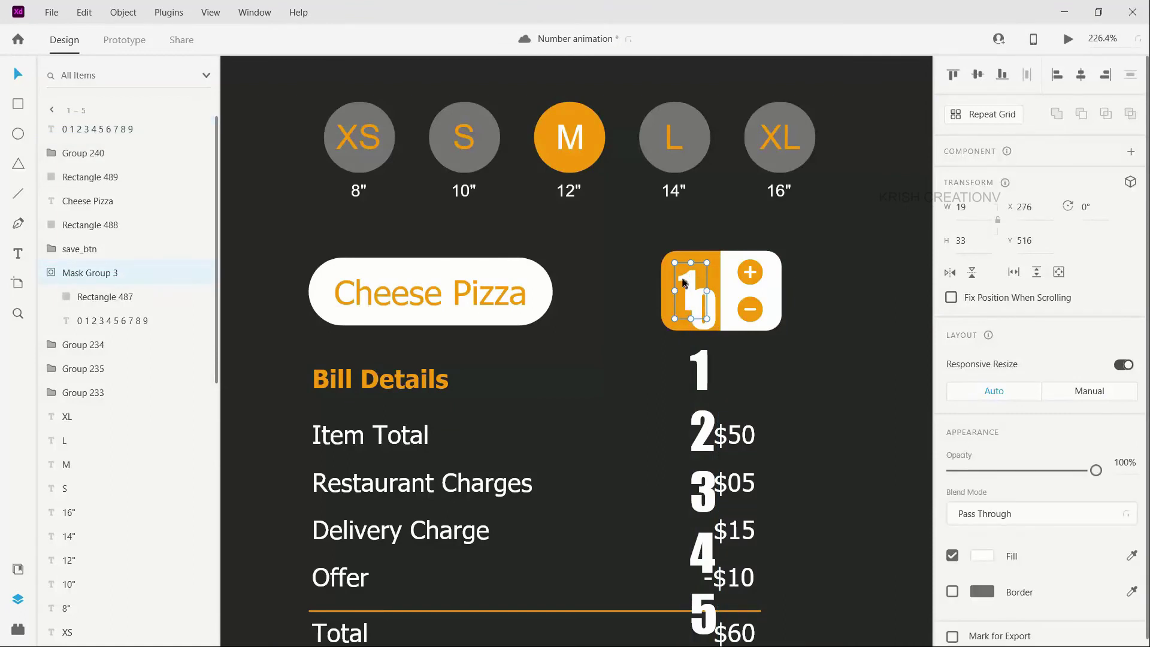
key(ctrl+shift+g)
drag(684, 283, 694, 297)
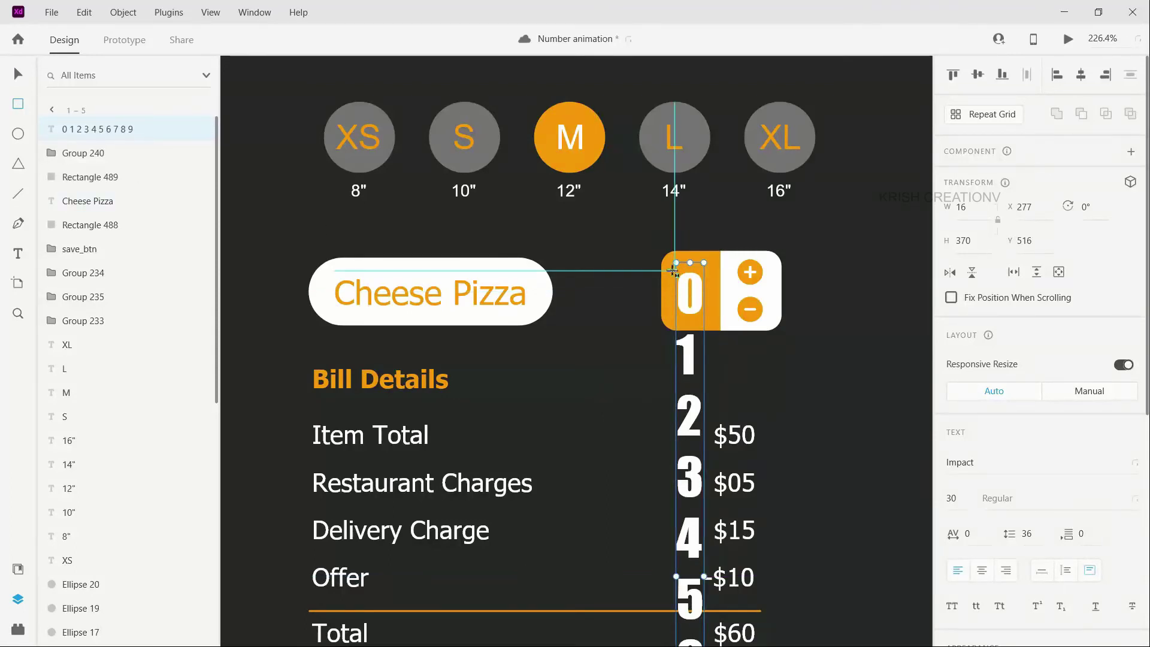
Step: Draw a borderless rectangle about 24 × 28 over the 0 in the quantity selector's orange box
drag(670, 272, 708, 320)
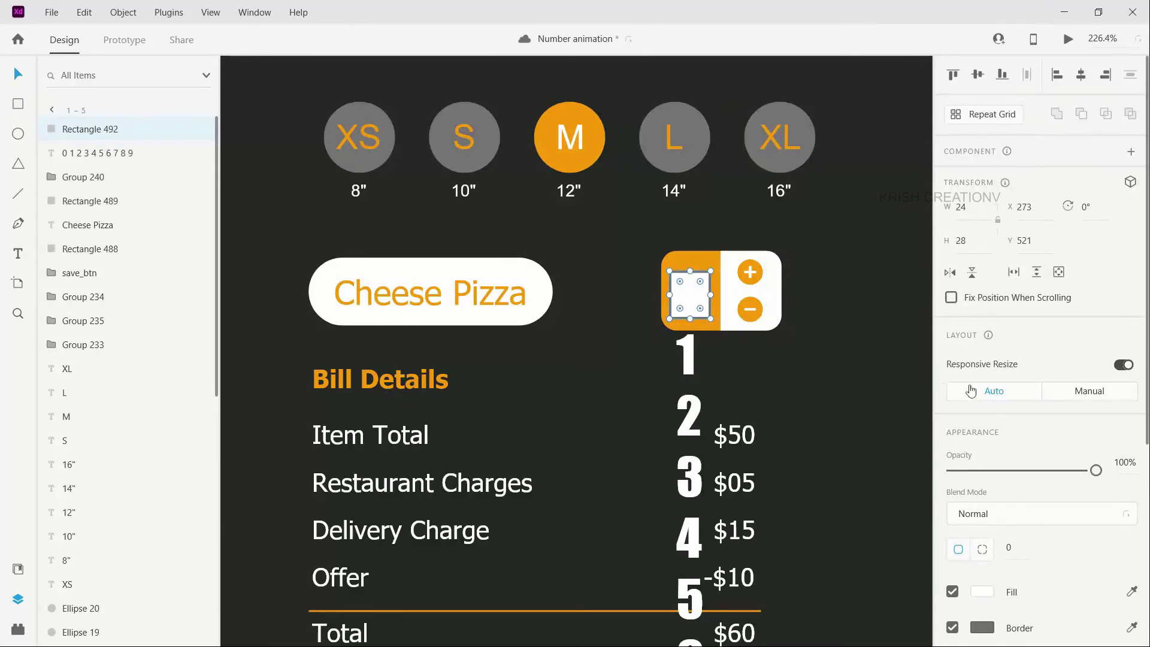
scroll(1024, 482, down, 3)
click(952, 450)
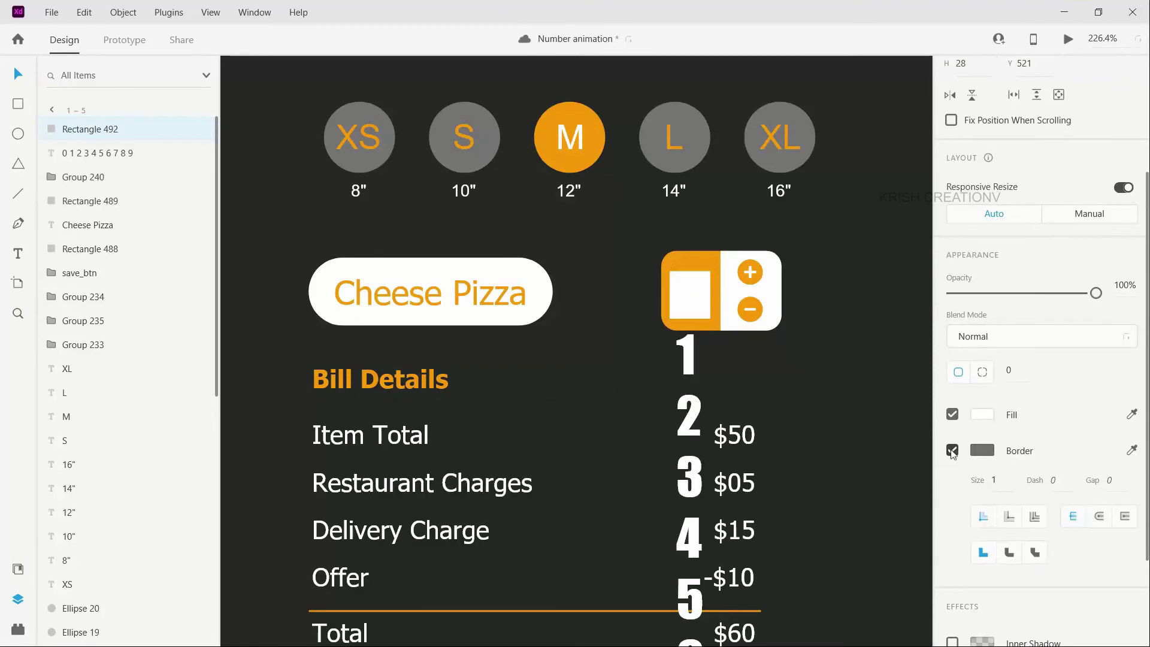
Step: Mask the 0–9 digit strip with the new rectangle using Mask with Shape
click(694, 305)
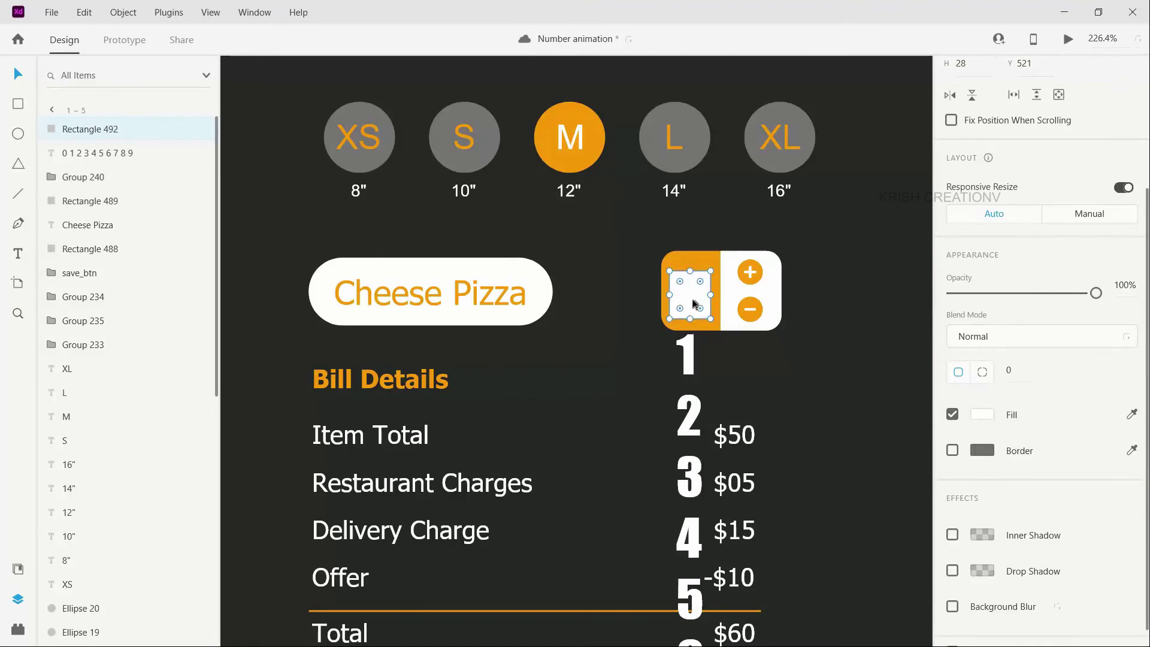
shift+click(99, 154)
click(123, 12)
key(Escape)
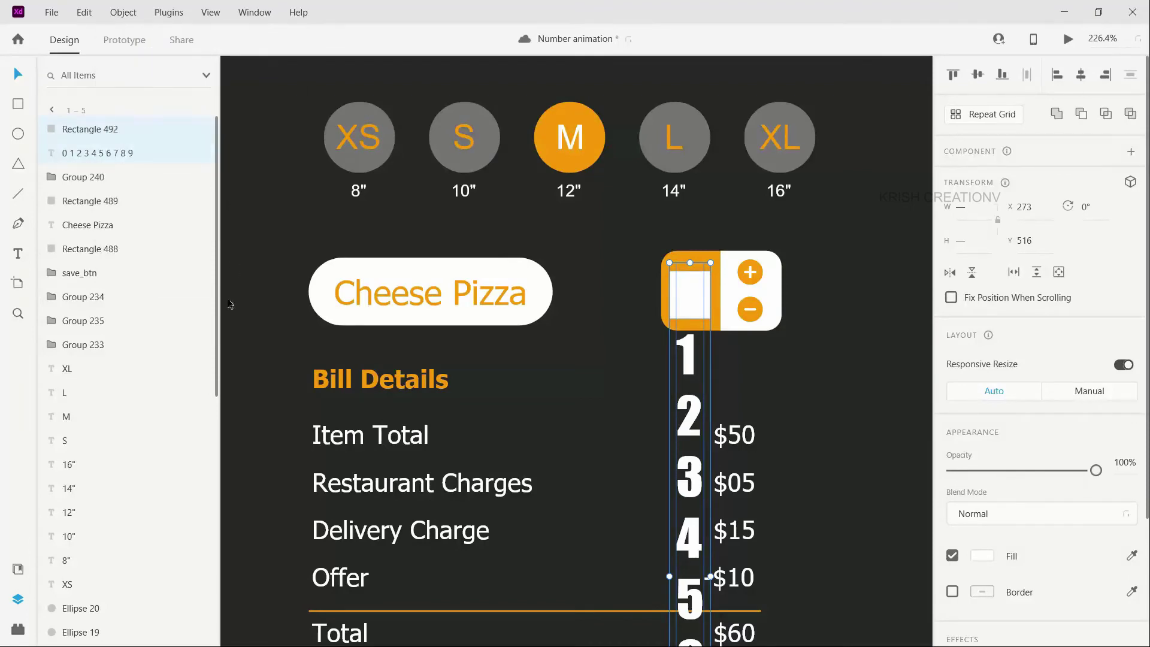
click(121, 14)
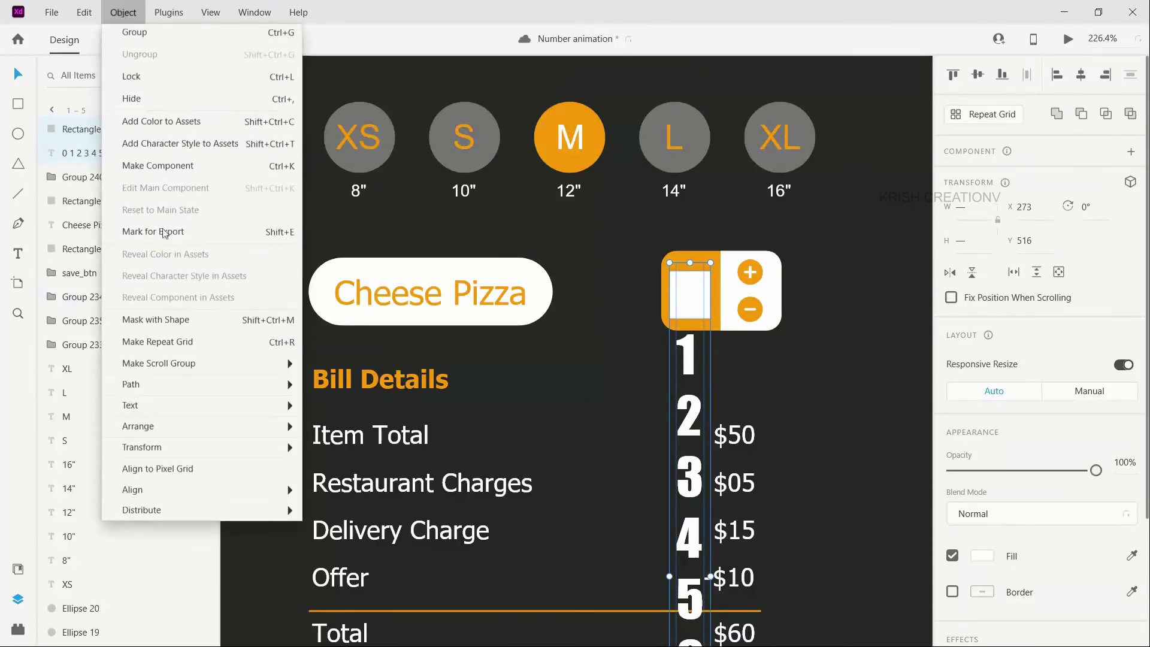
click(178, 324)
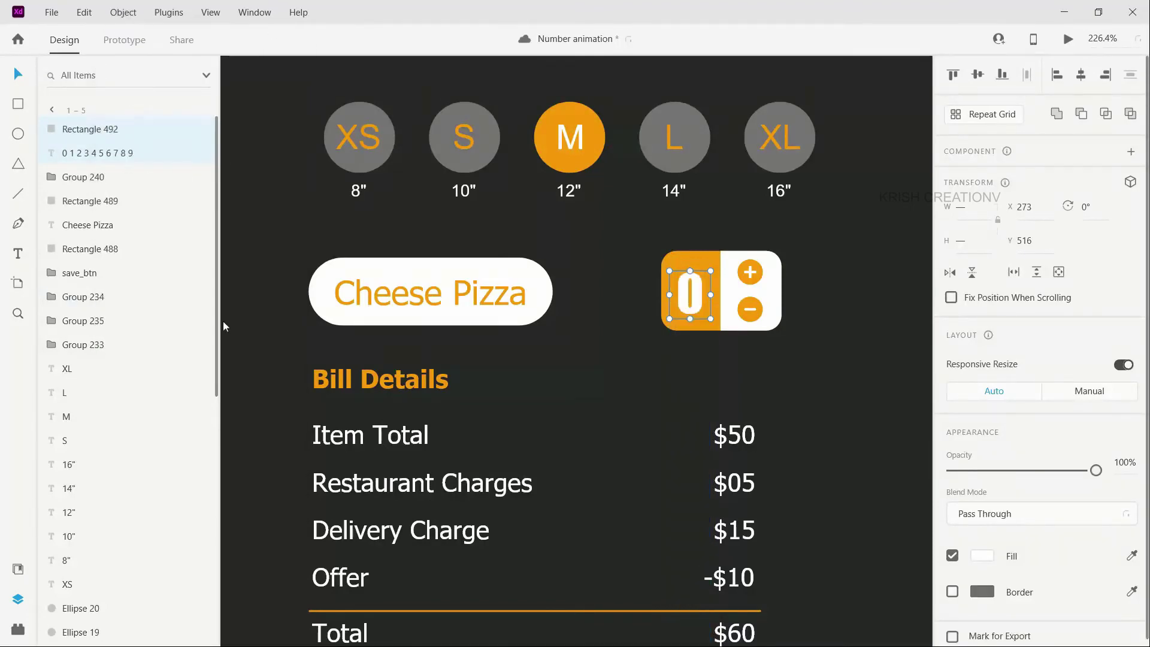
Step: Center the masked digit within the orange box, at X 274 and Y 518
scroll(805, 337, up, 1)
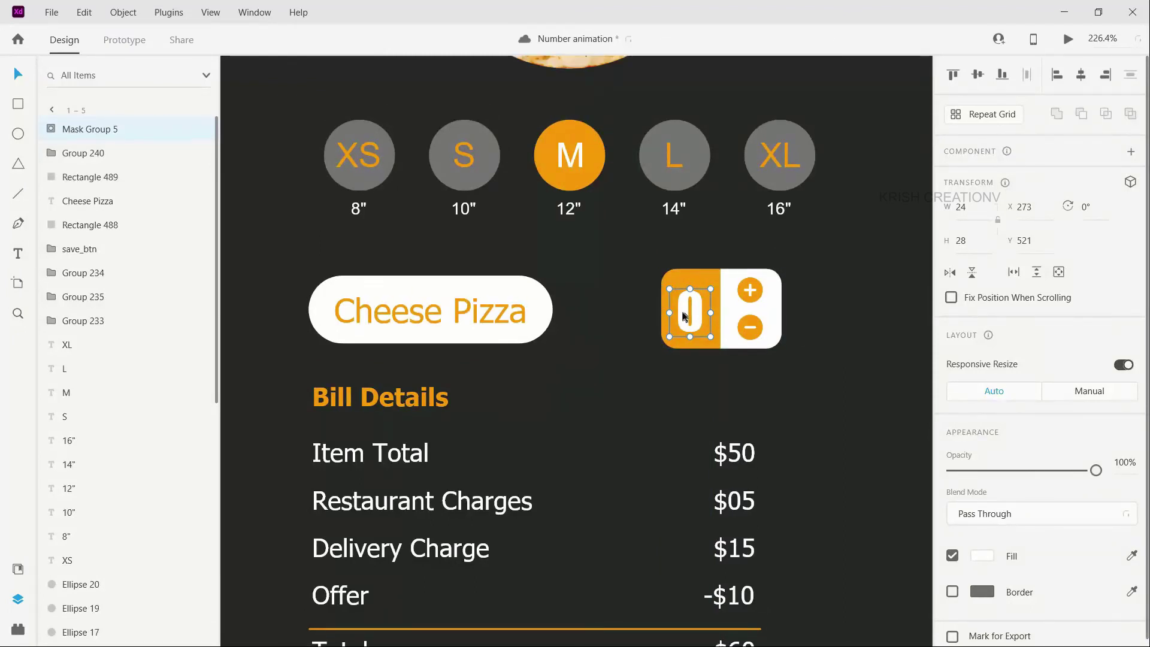
drag(685, 316, 695, 308)
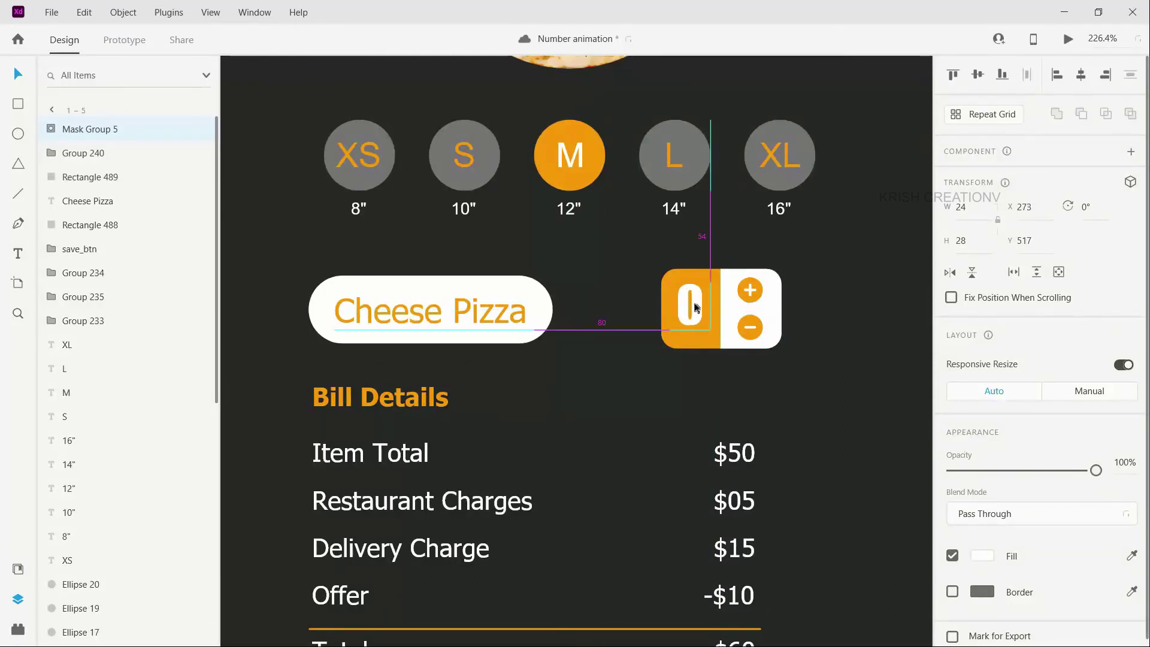
click(831, 390)
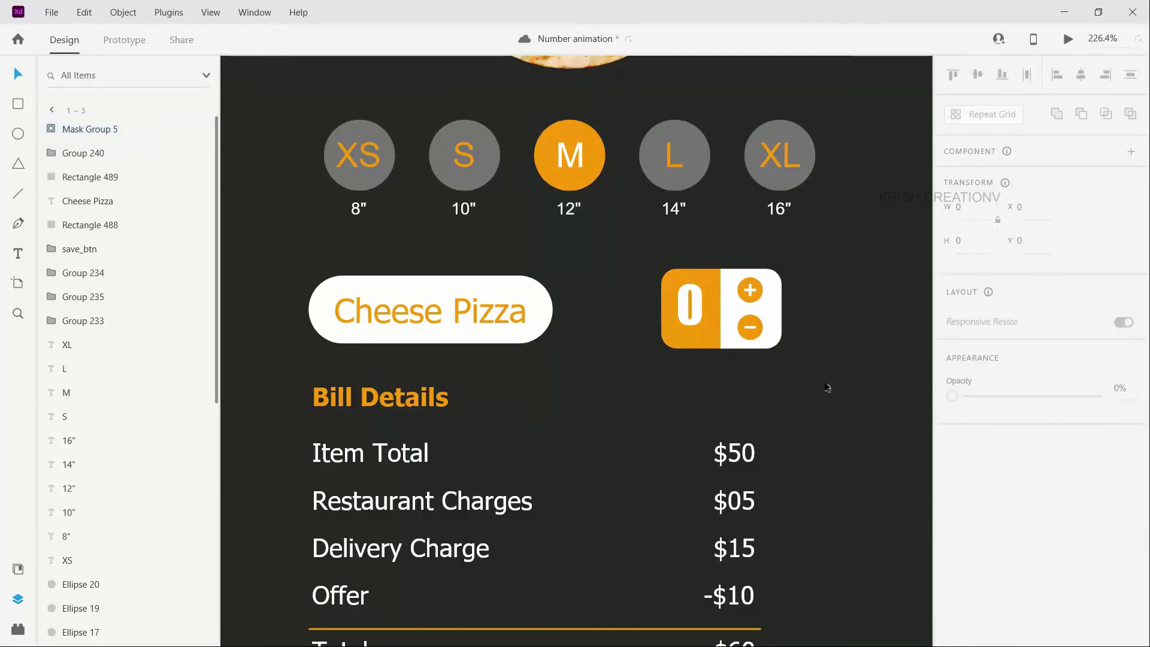
click(696, 316)
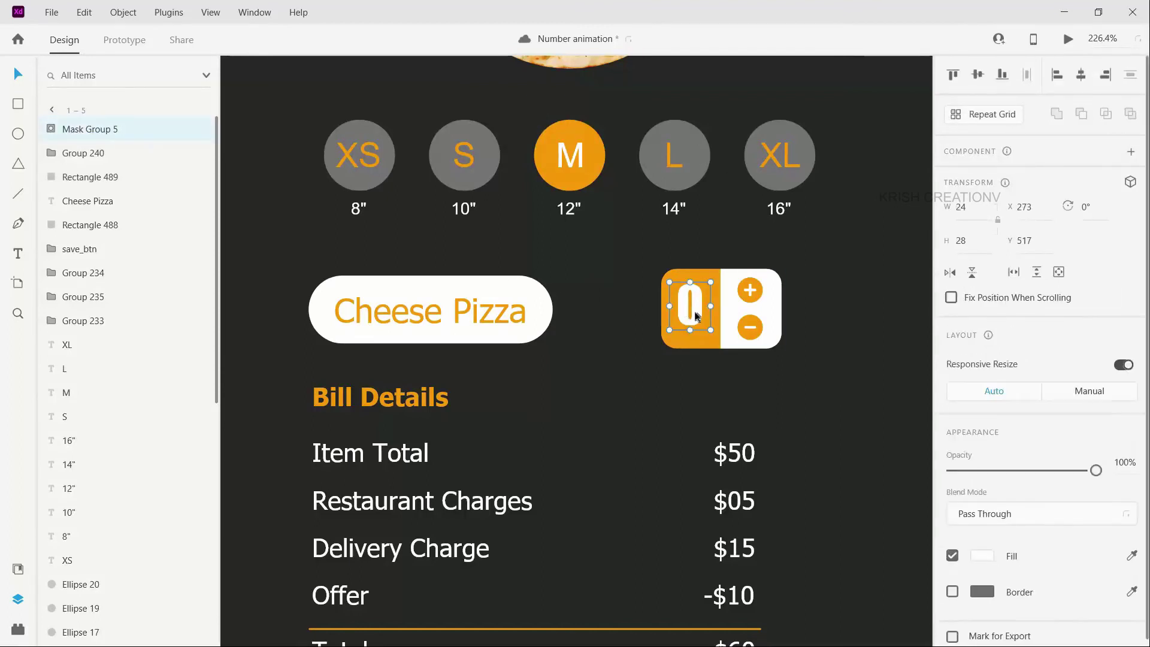
click(825, 321)
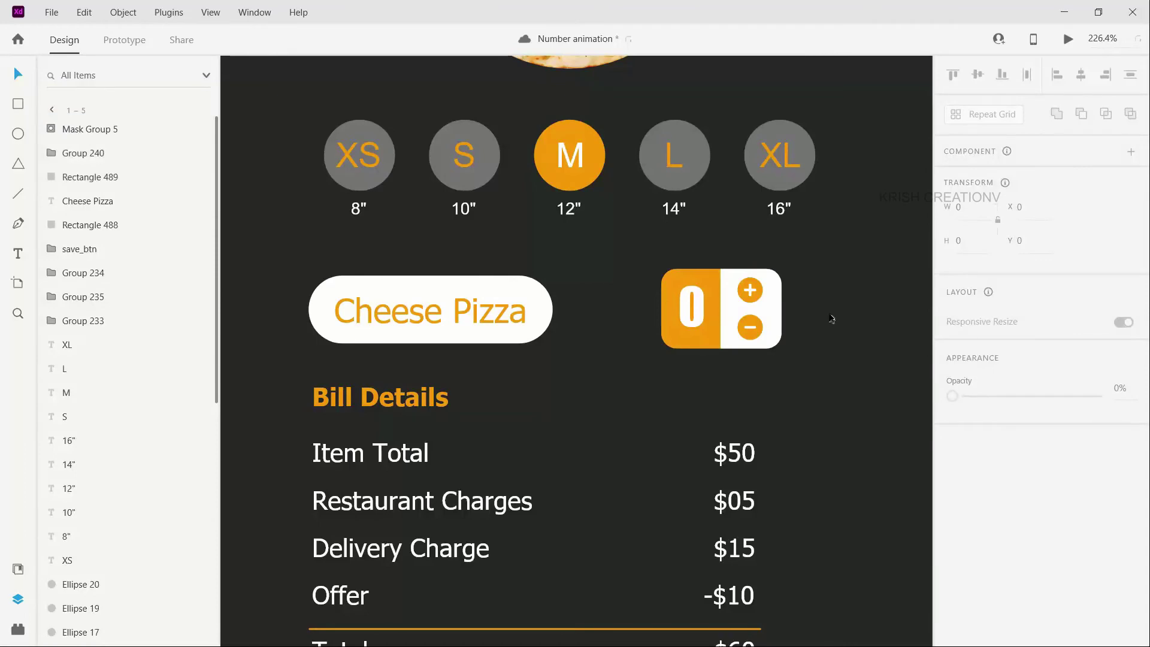
Step: Make a component from the masked digit together with the plus and minus buttons
ctrl+scroll(832, 319, up, 2)
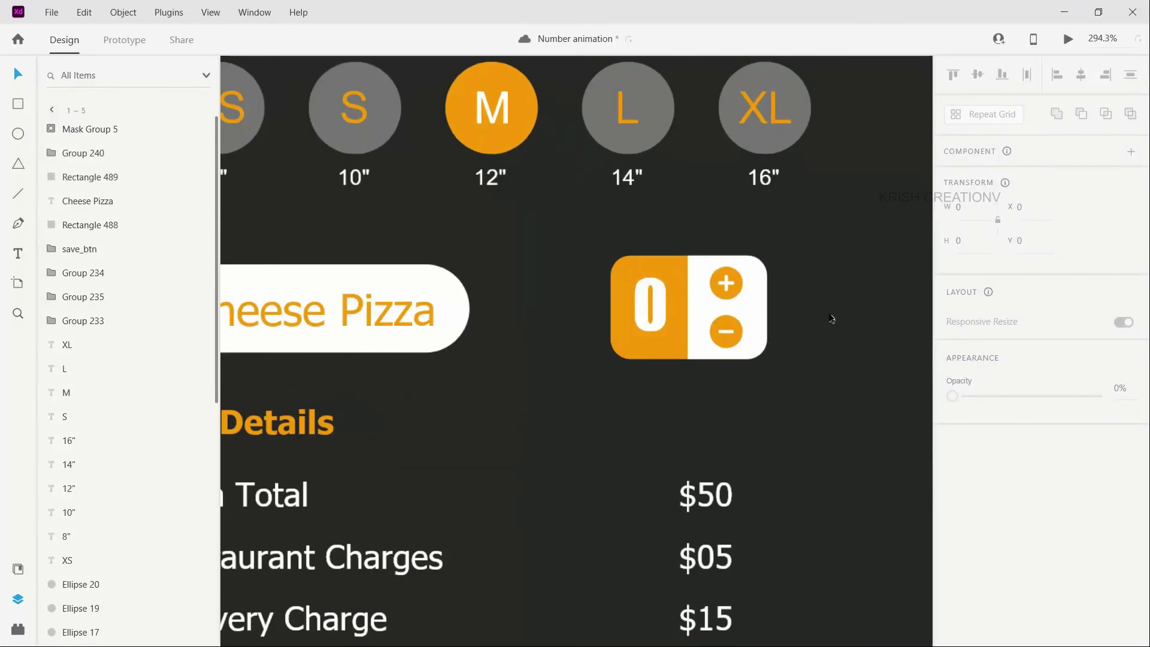
click(655, 321)
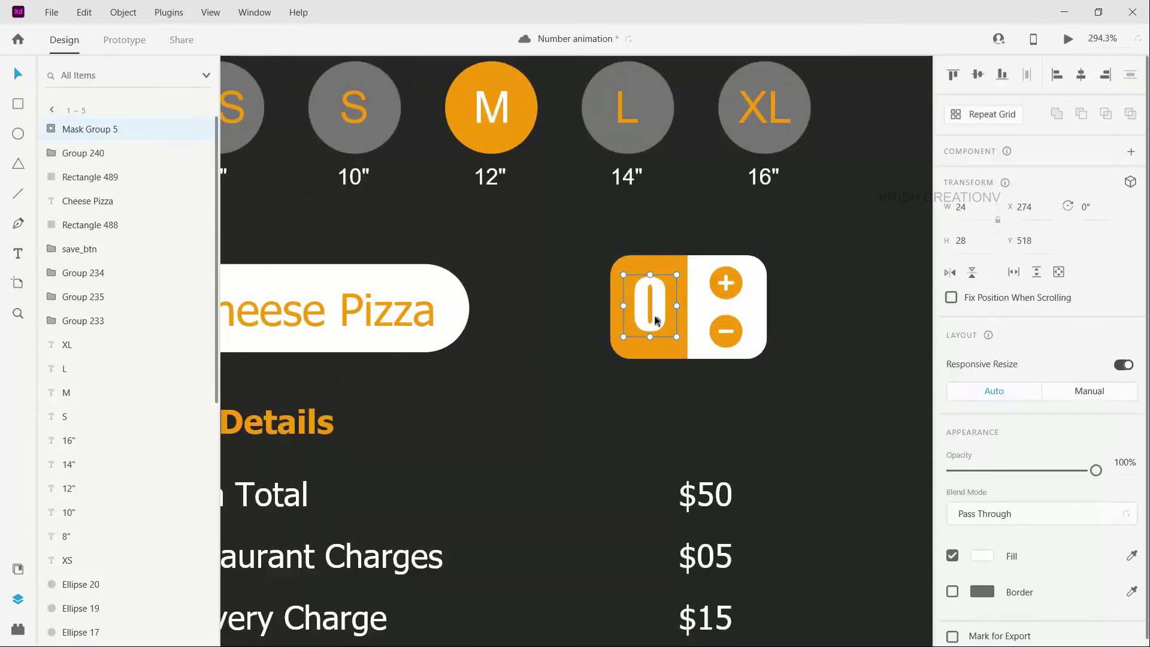
shift+click(731, 286)
shift+click(731, 332)
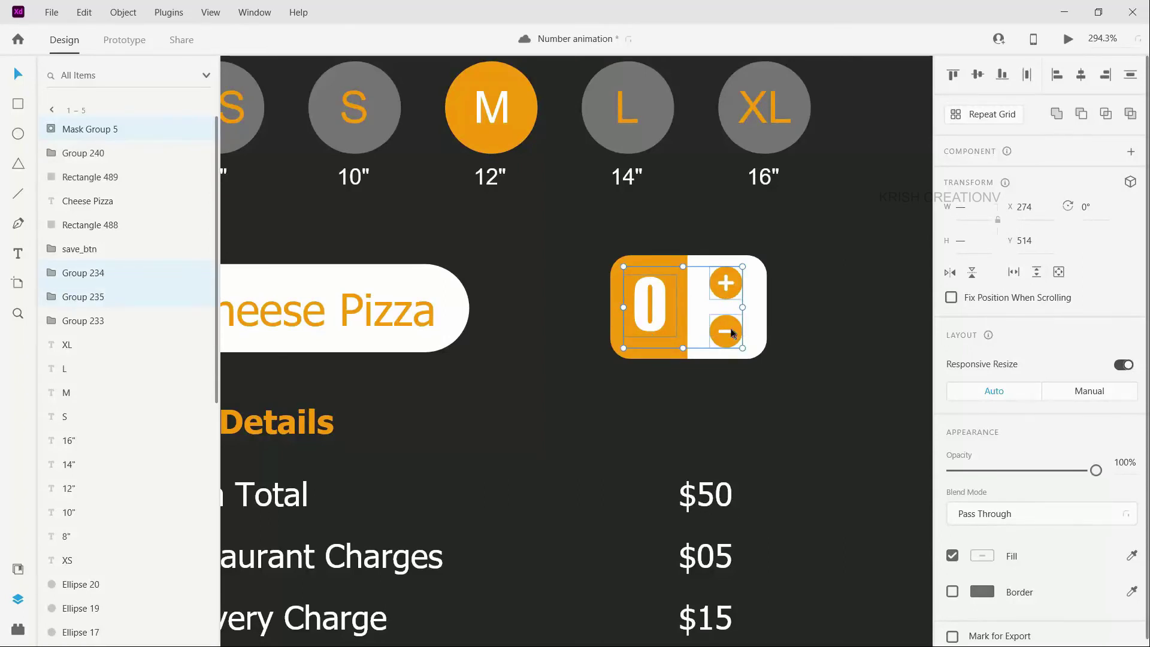
click(1133, 154)
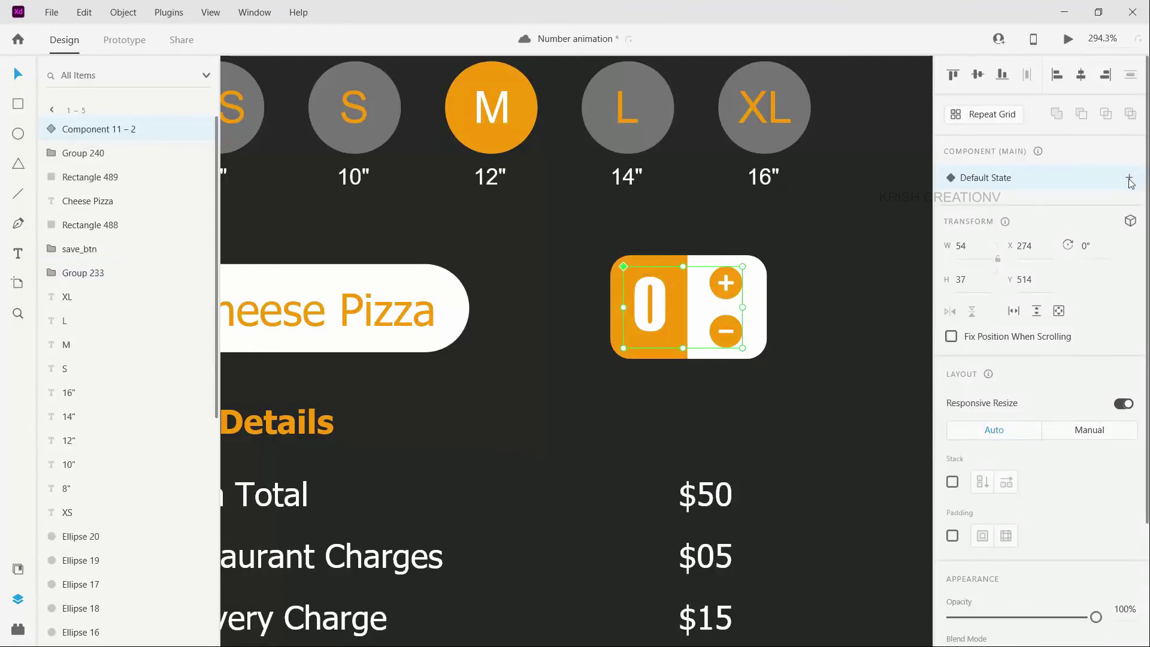
Step: Add three new states to the quantity component, named 2, 3 and 4
click(1130, 179)
click(1022, 190)
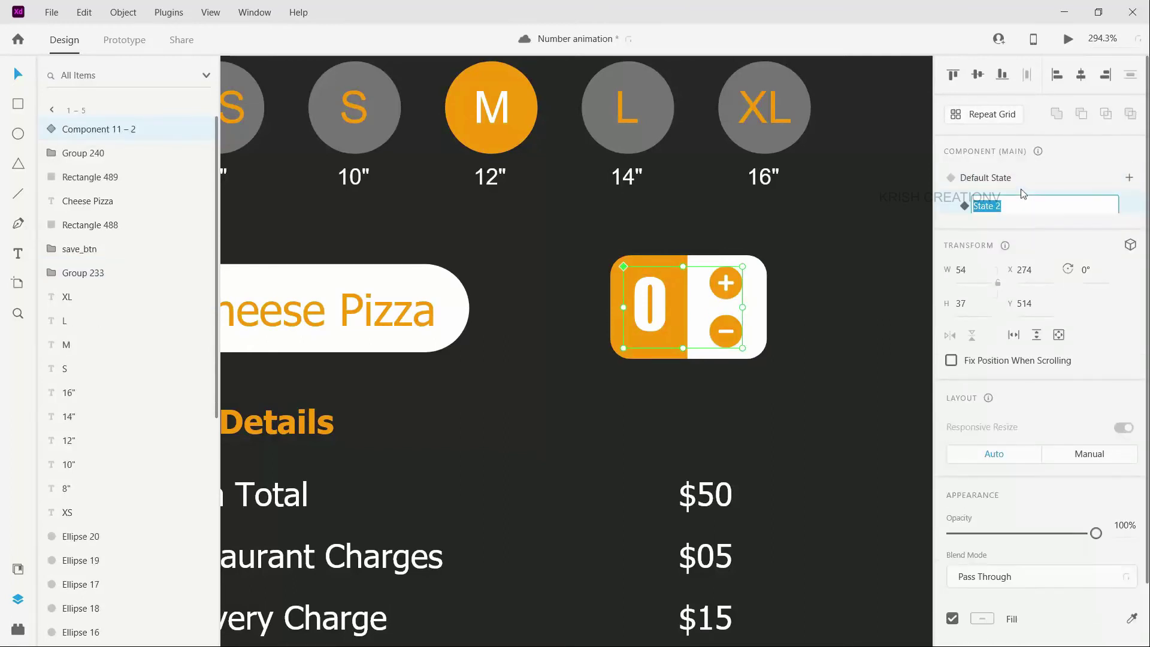
text(2)
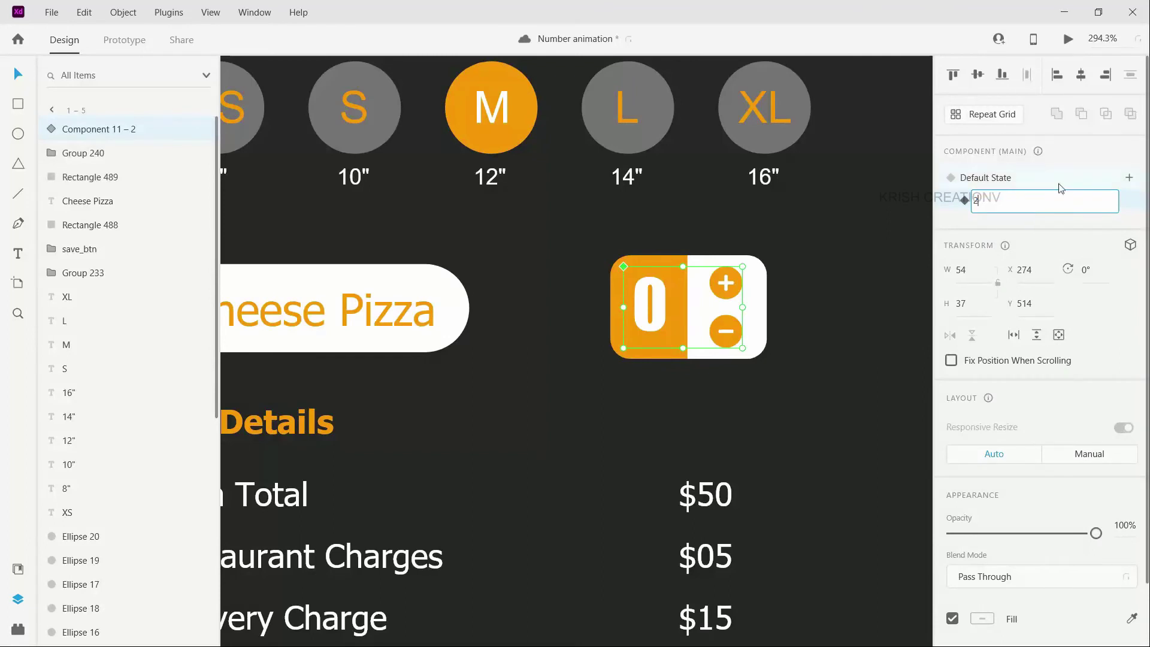
key(Return)
click(1130, 178)
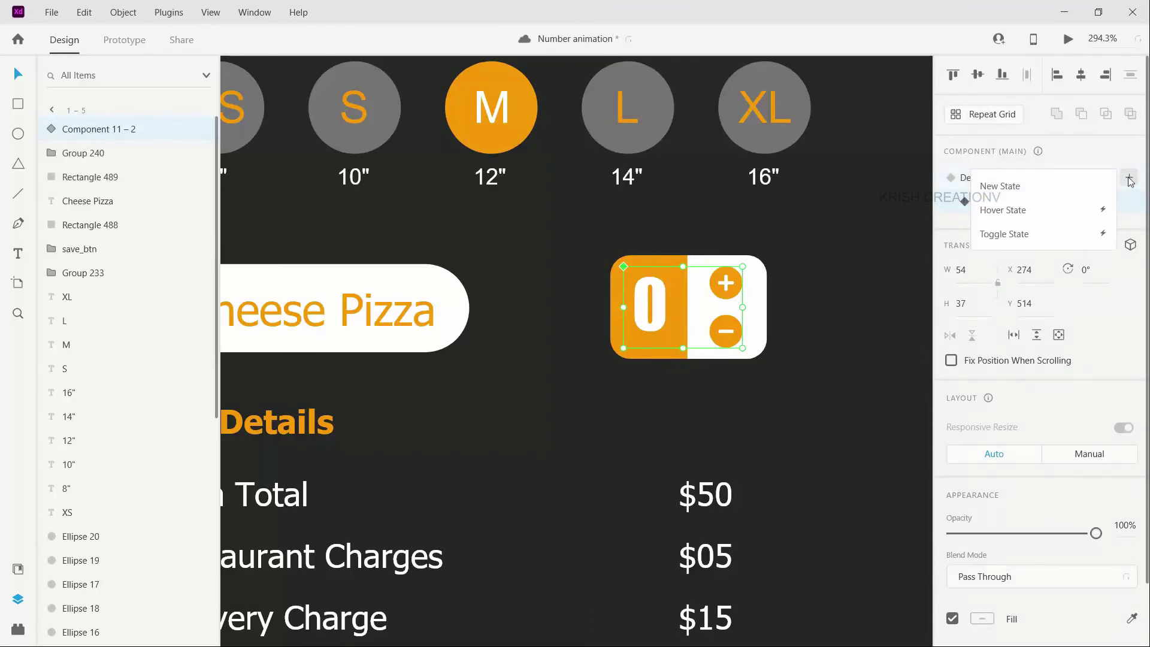
click(1000, 188)
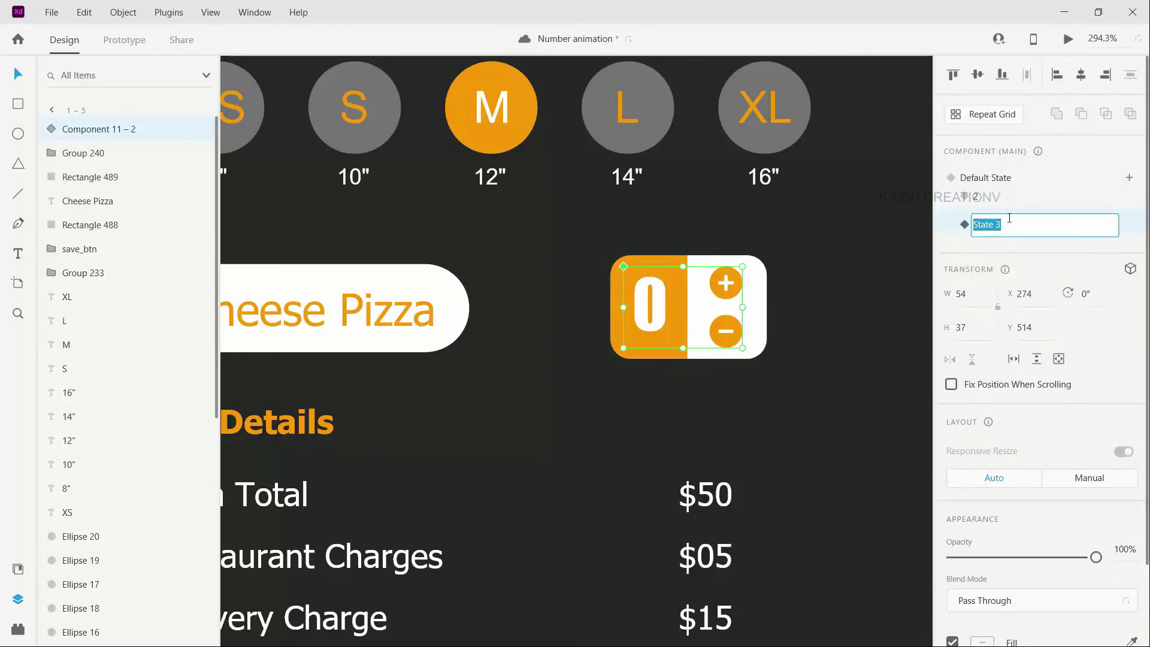
text(3)
key(Return)
click(1130, 179)
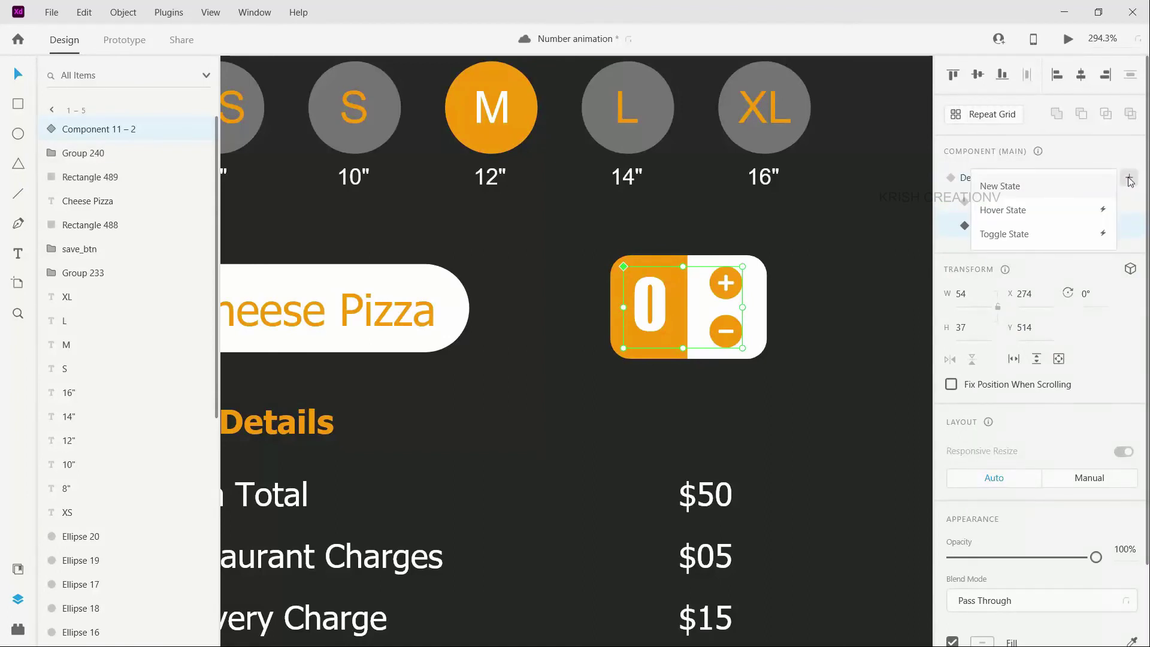
click(999, 188)
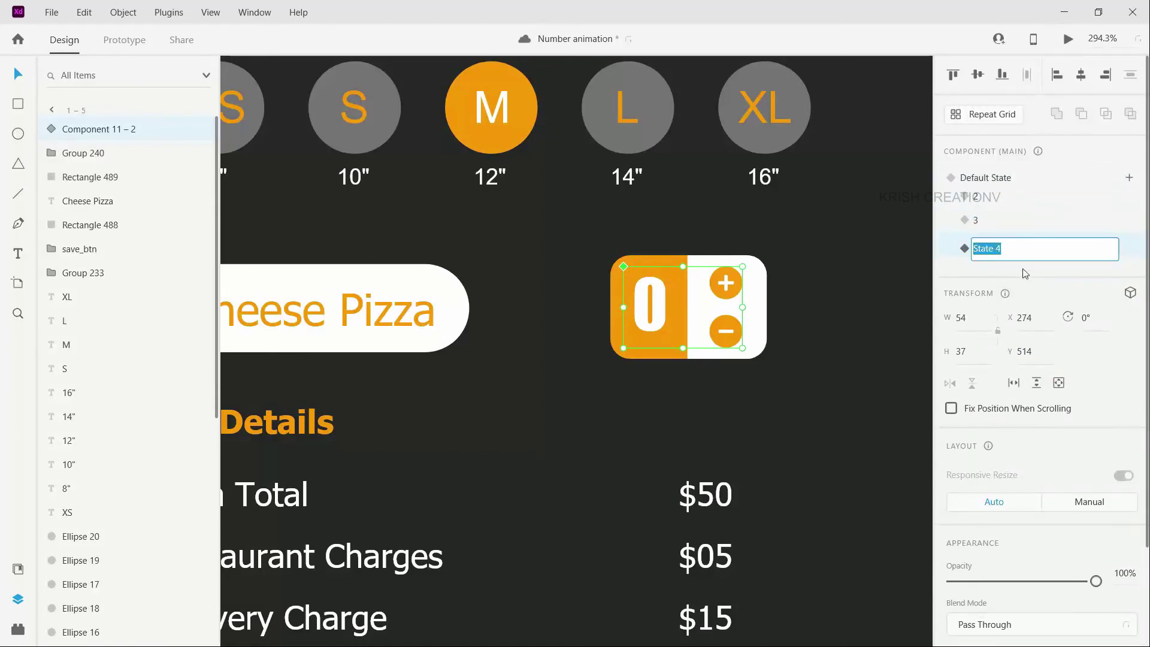
text(4)
key(Return)
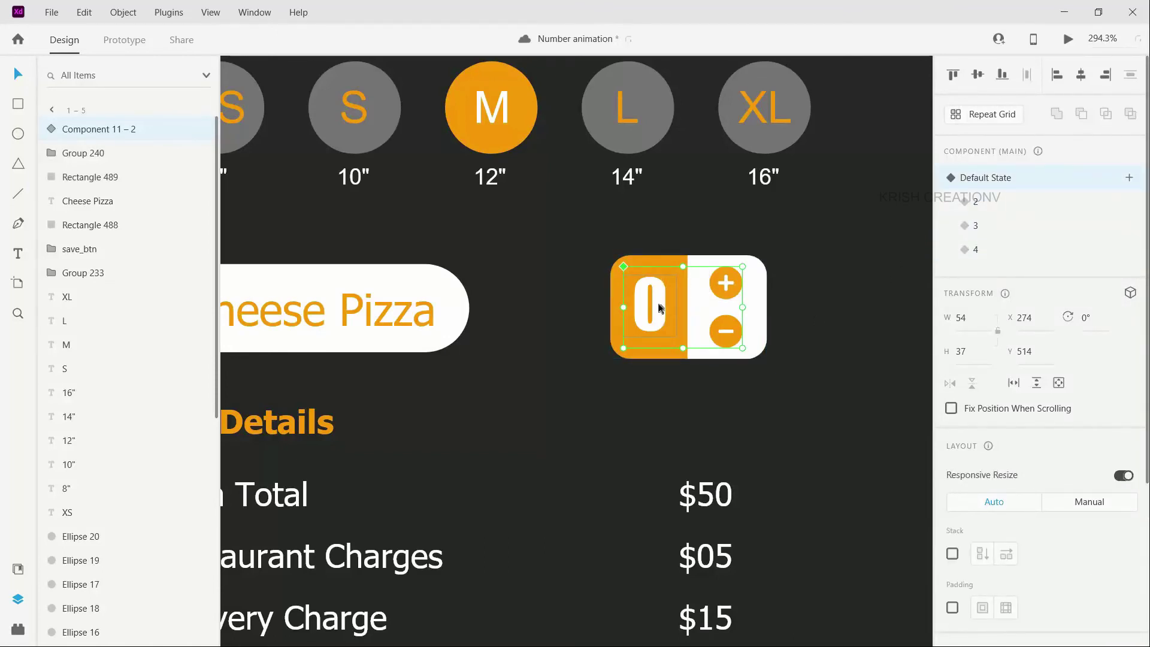
Step: In the component's default state, move the masked digit strip up to Y 476 so the 1 fills the mask
double_click(661, 307)
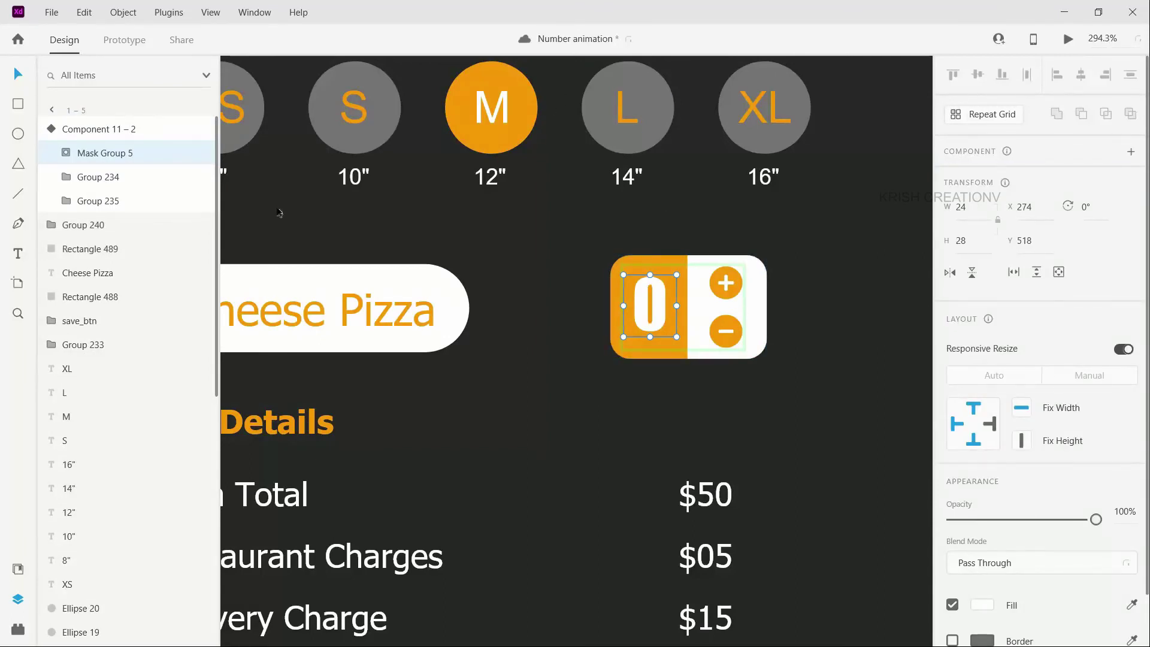
click(65, 153)
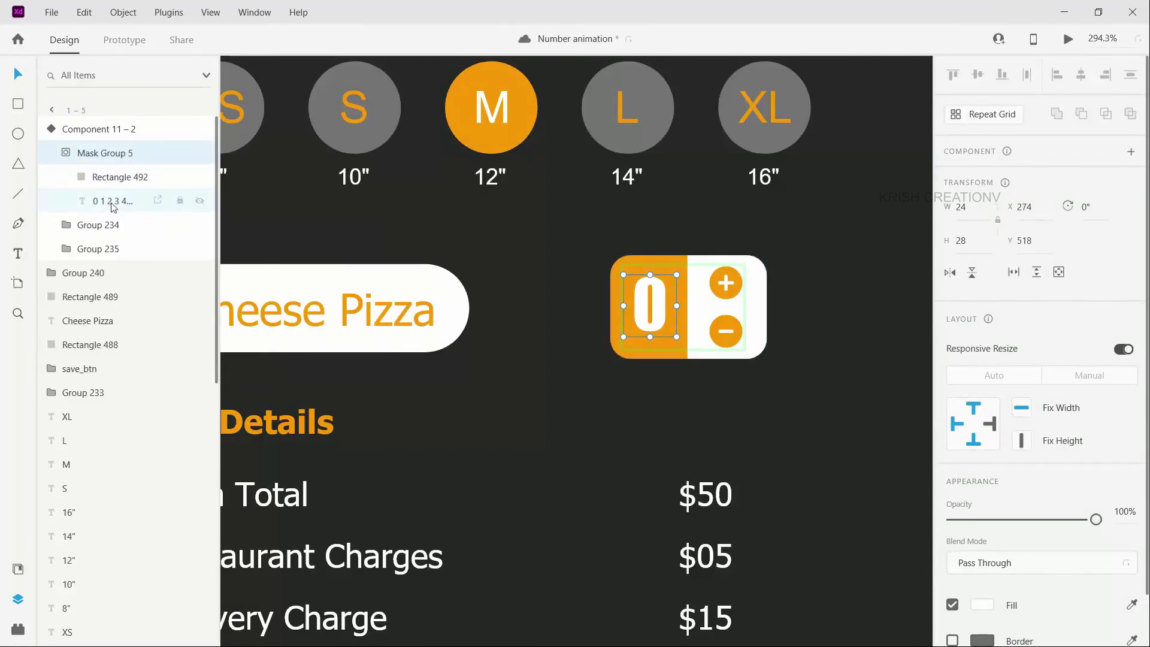
click(113, 202)
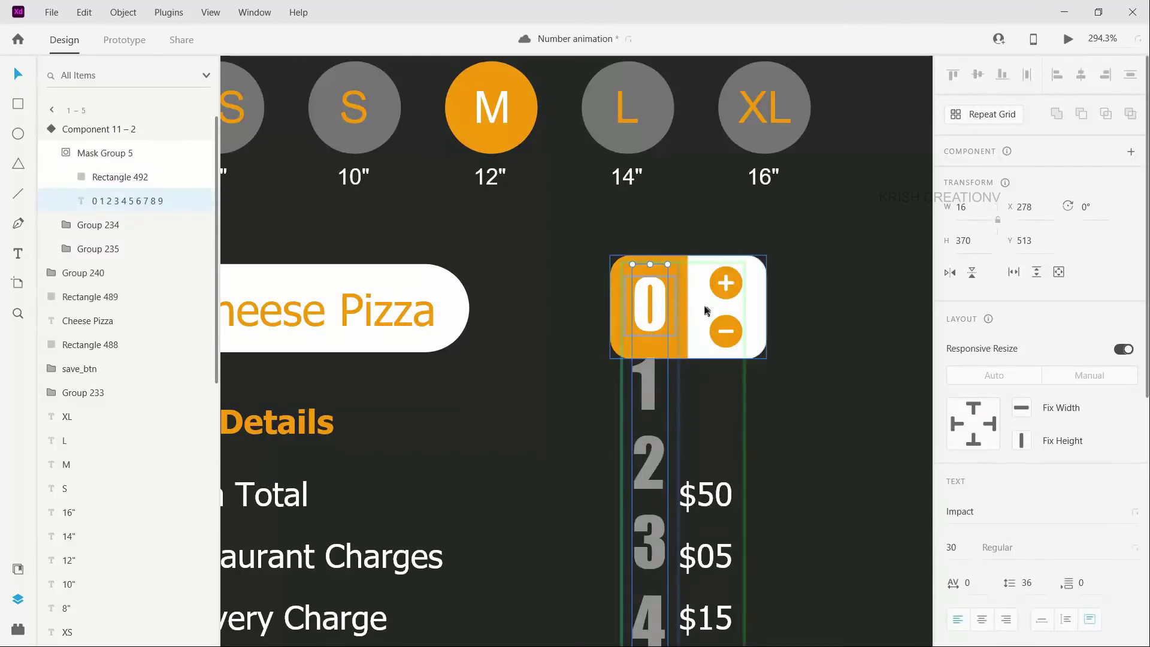
key(shift+Up)
key(shift+Up)
key(shift+Up)
key(shift+Up)
key(Down)
key(Down)
key(Down)
key(Down)
key(Down)
key(Down)
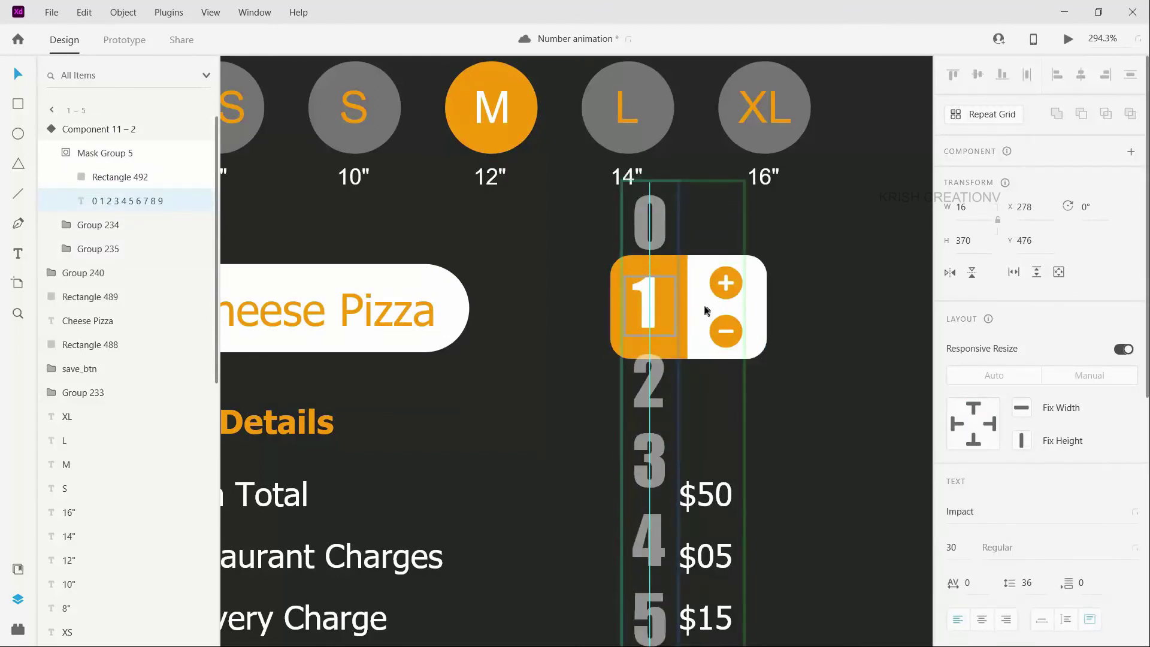
Step: Fine-tune the default state's masked digit strip to Y 478 so the 1 sits centered in the mask
key(Up)
key(Up)
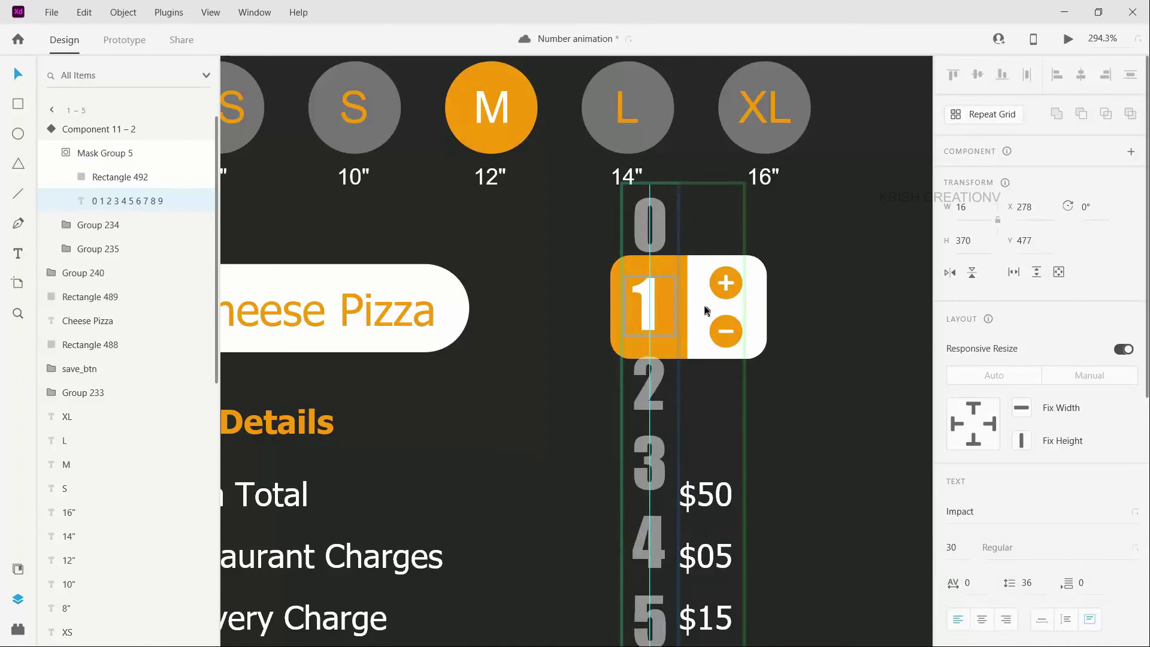
key(Down)
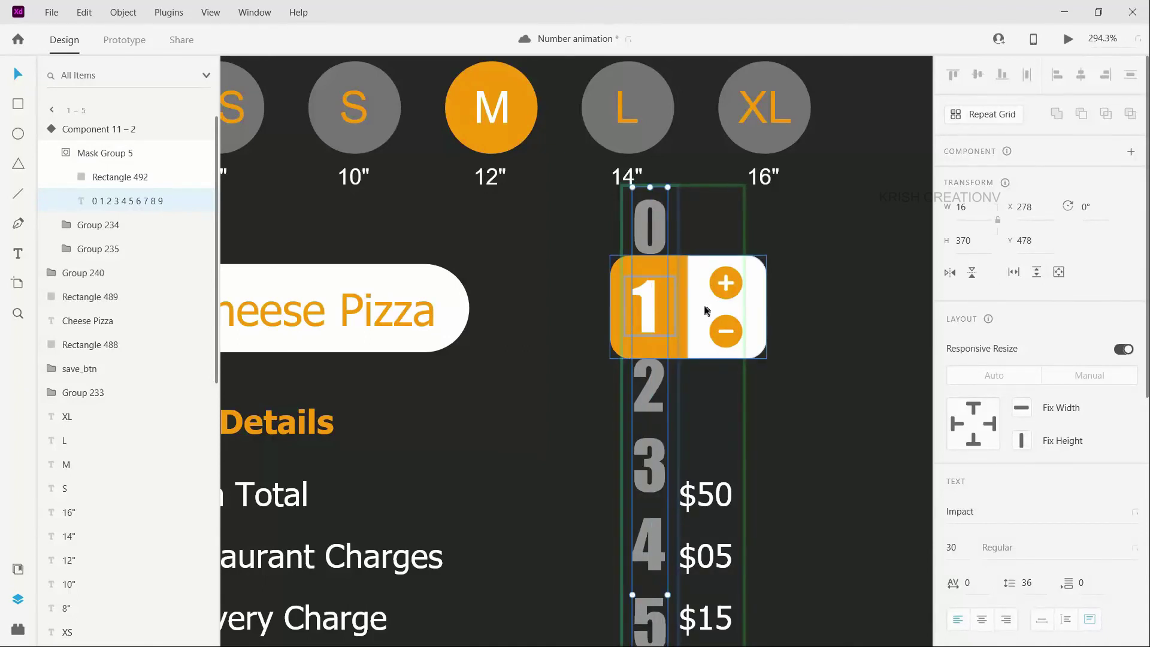
key(Escape)
key(Escape)
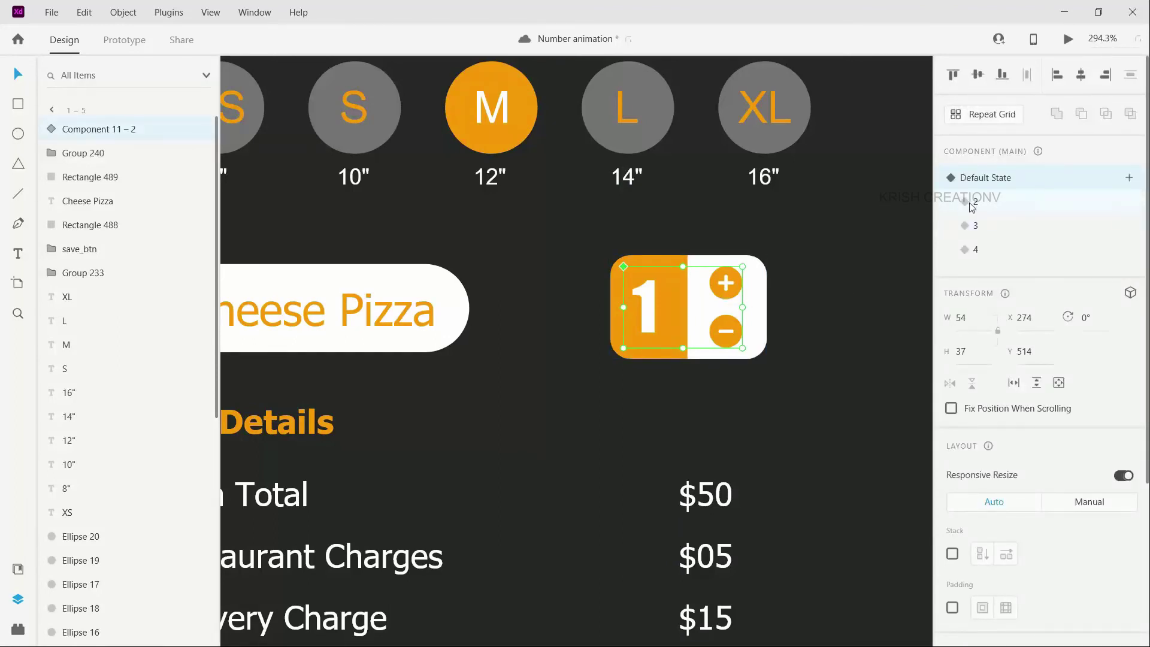
Step: In the quantity component's state 2, move the masked digit strip up to Y 442 so the 2 fills the mask
click(971, 204)
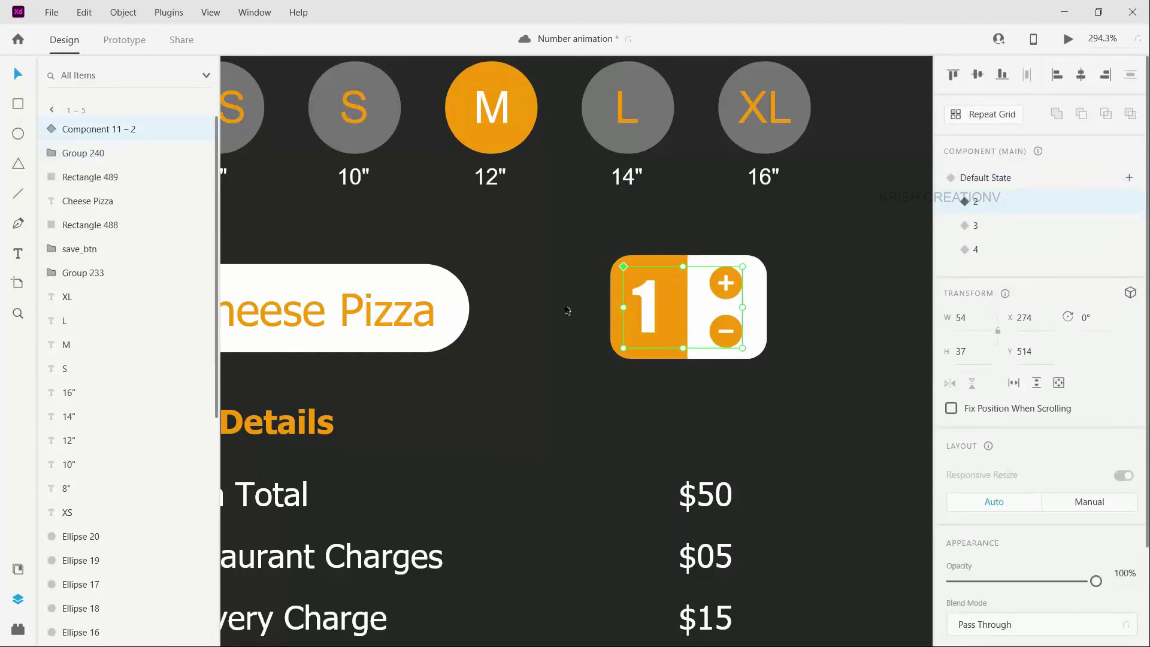
double_click(653, 313)
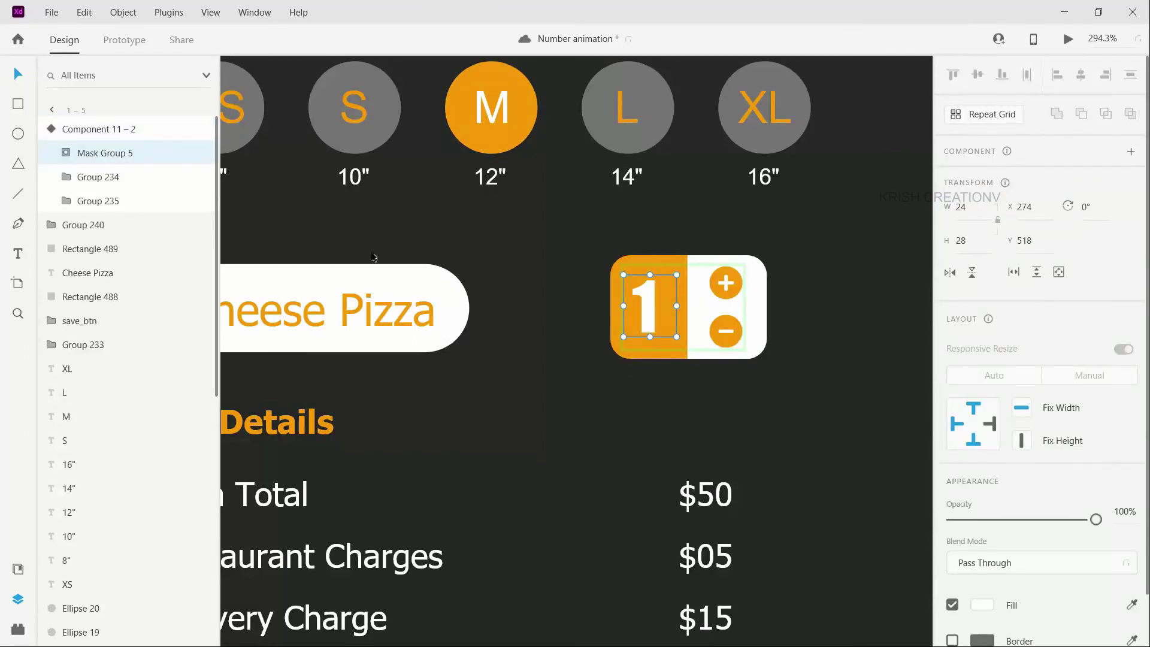
click(69, 155)
click(119, 201)
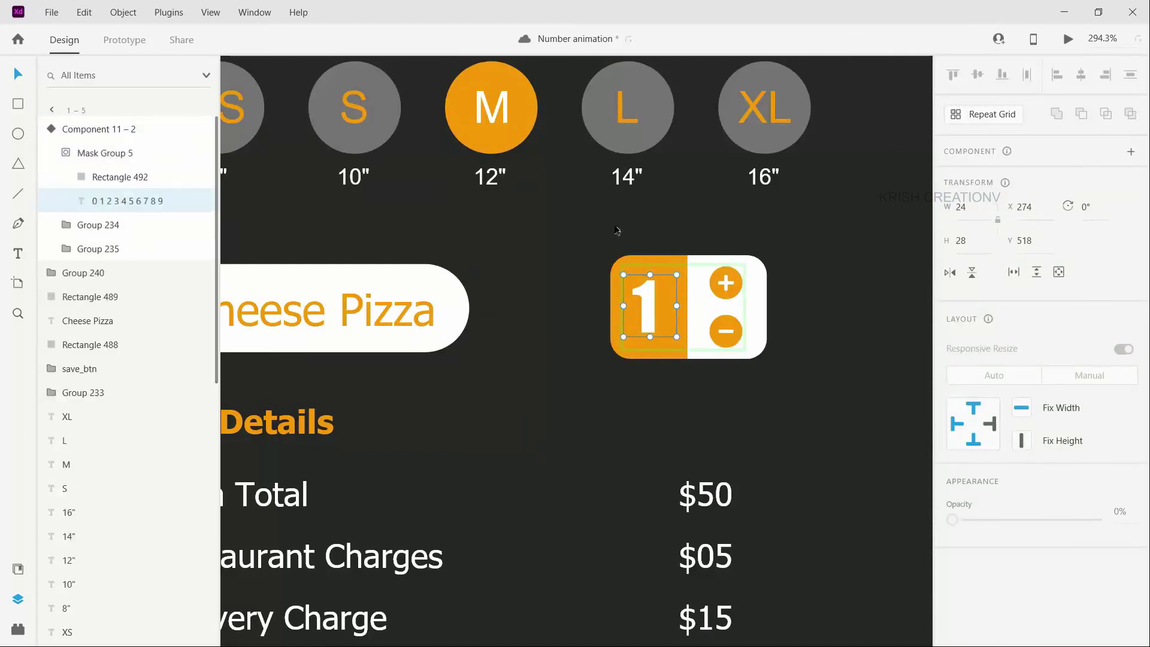
key(shift+Up)
key(shift+Up)
key(shift+Up)
key(shift+Up)
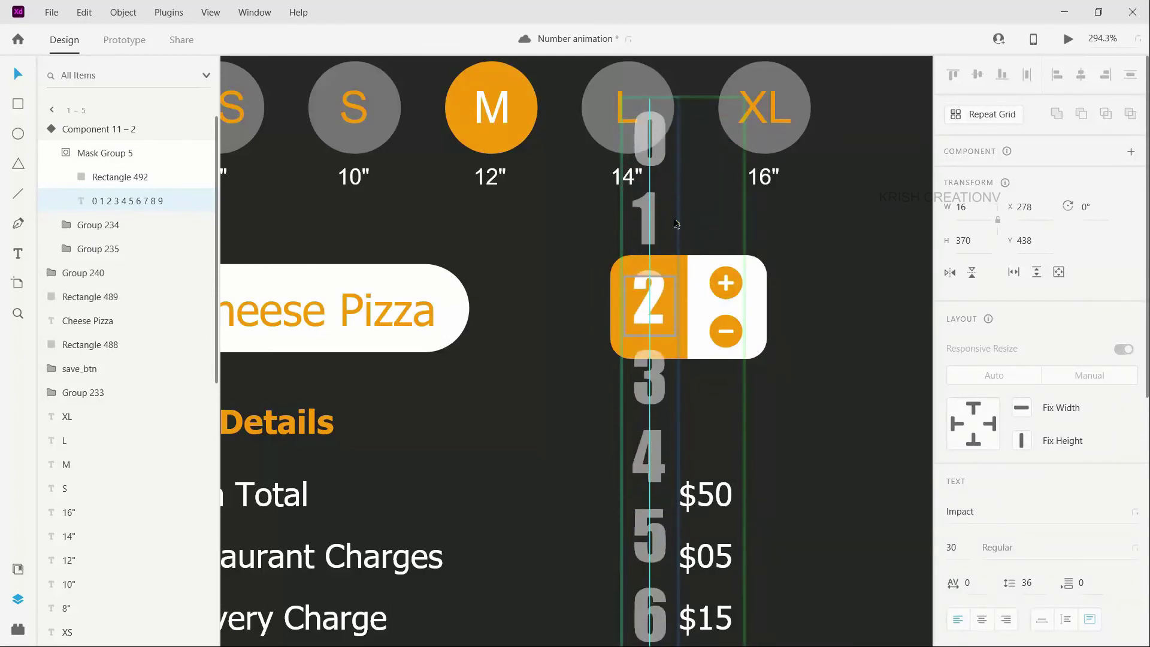
key(Down)
key(Down)
key(Down)
key(Down)
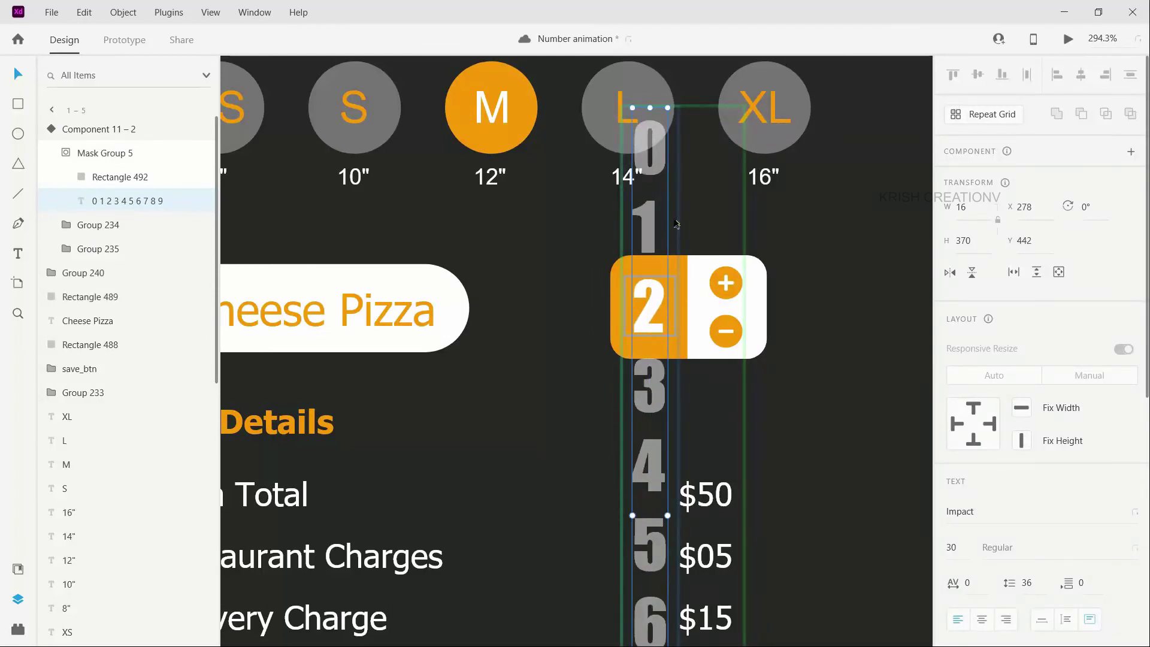
click(868, 461)
Step: In the quantity component's state 3, move the masked digit strip up to Y 406 so the 3 fills the mask
click(707, 306)
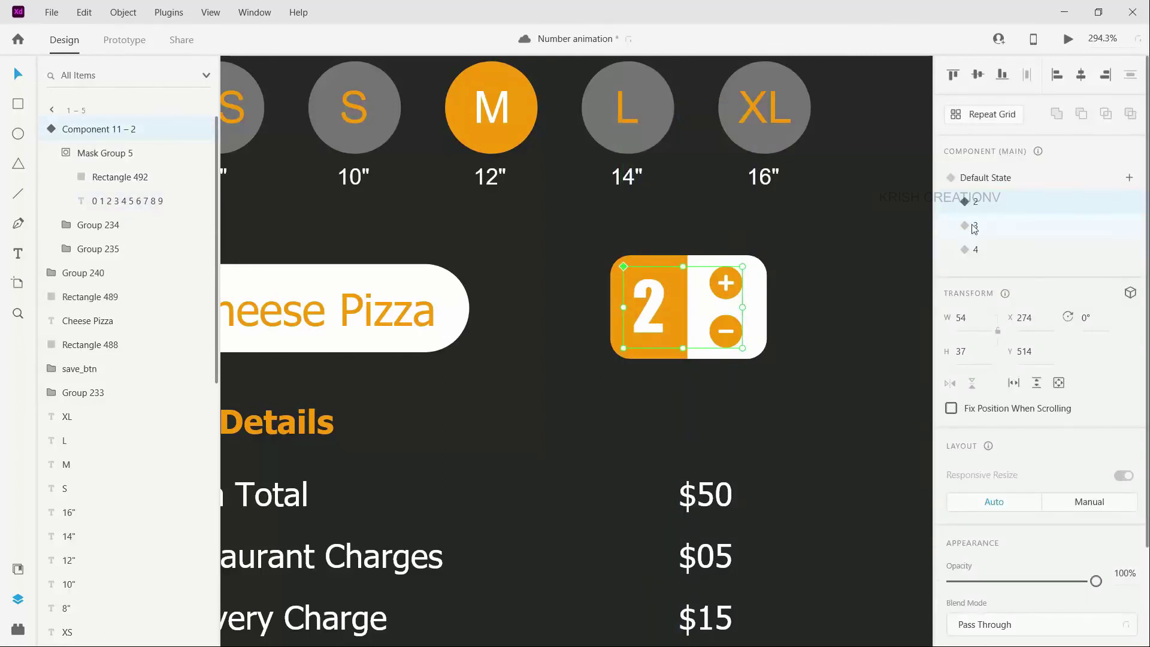
click(973, 228)
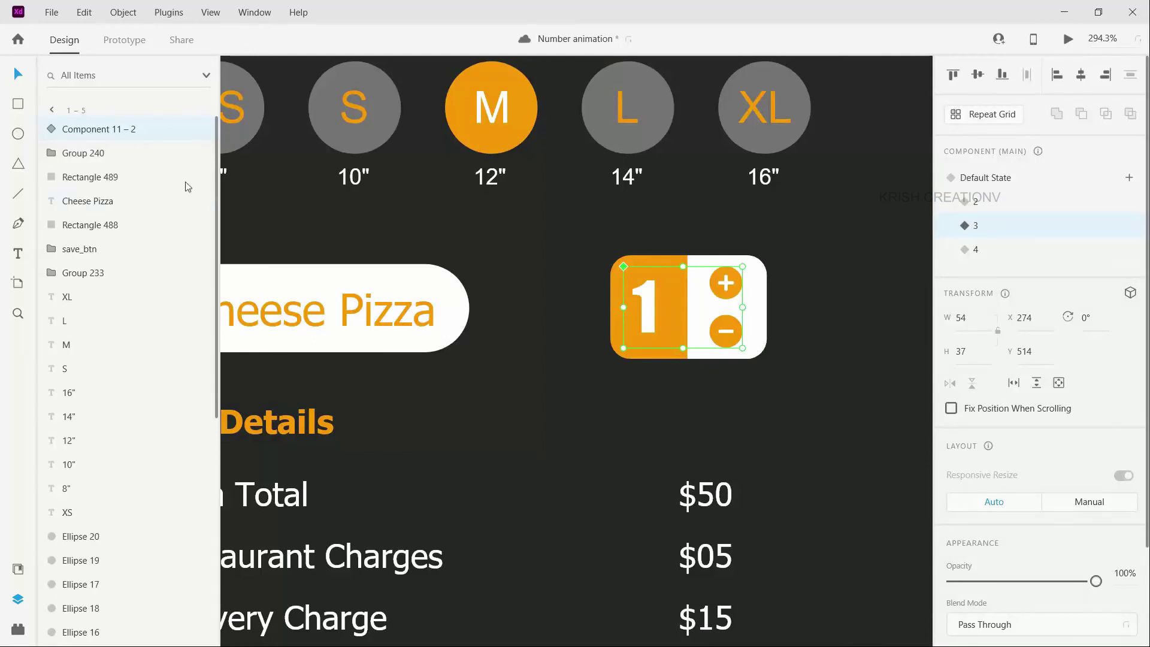
double_click(640, 321)
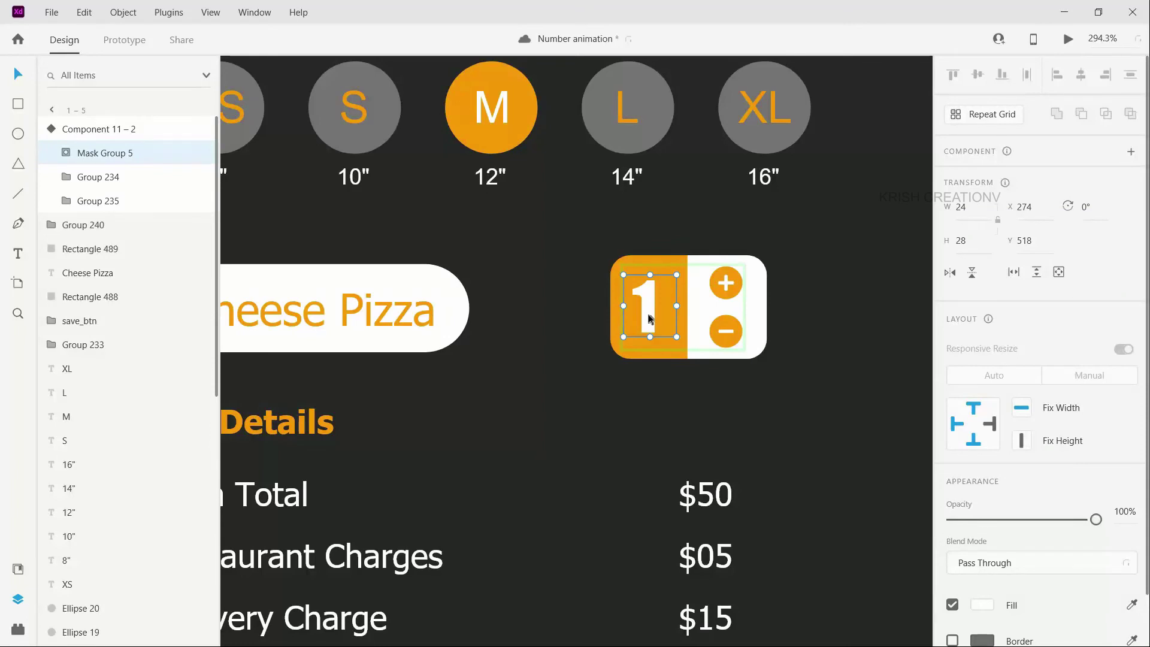
double_click(650, 318)
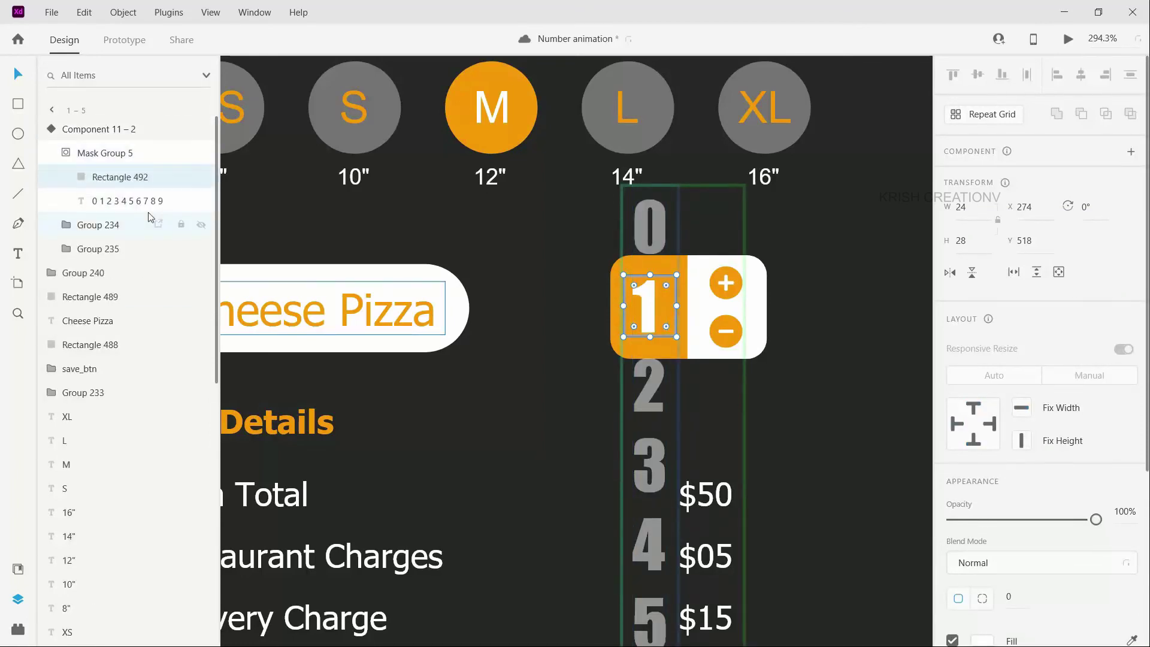
click(114, 201)
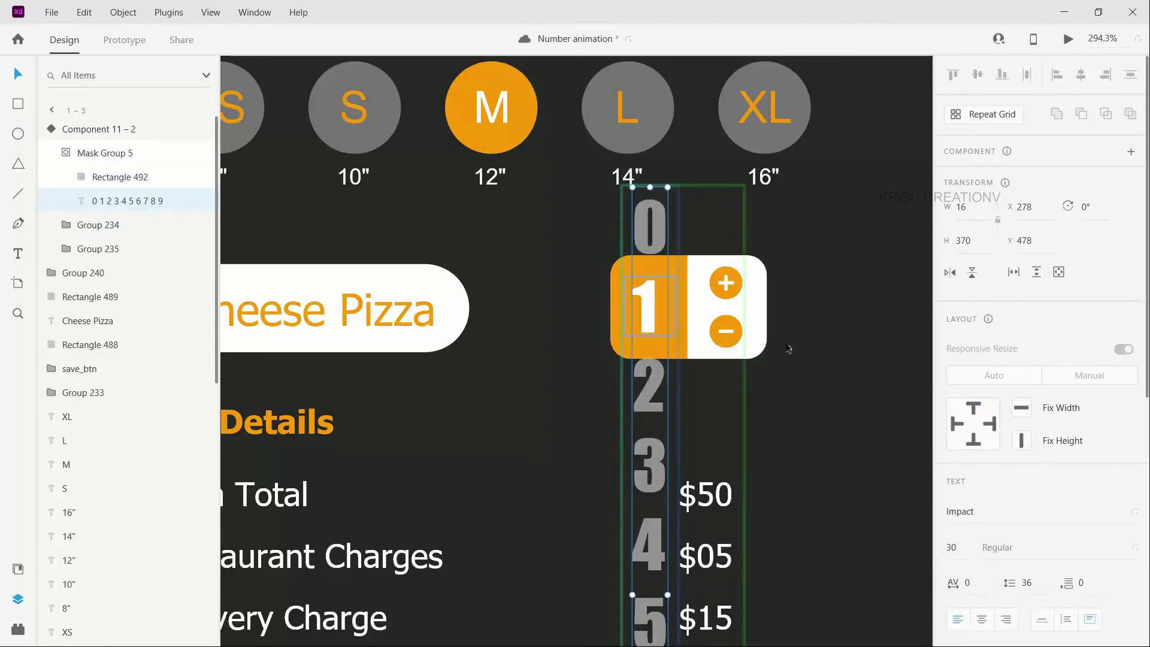
key(shift+Up)
key(shift+Up)
key(shift+Up)
key(shift+Up)
key(shift+Up)
key(shift+Up)
key(shift+Up)
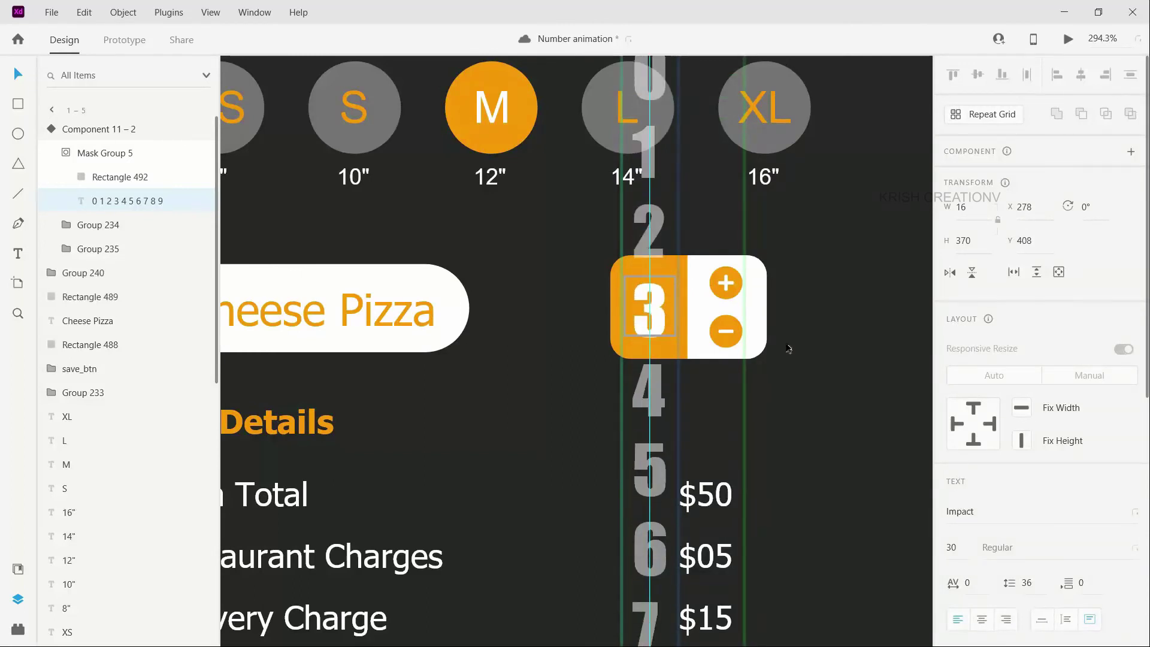
key(Up)
key(Up)
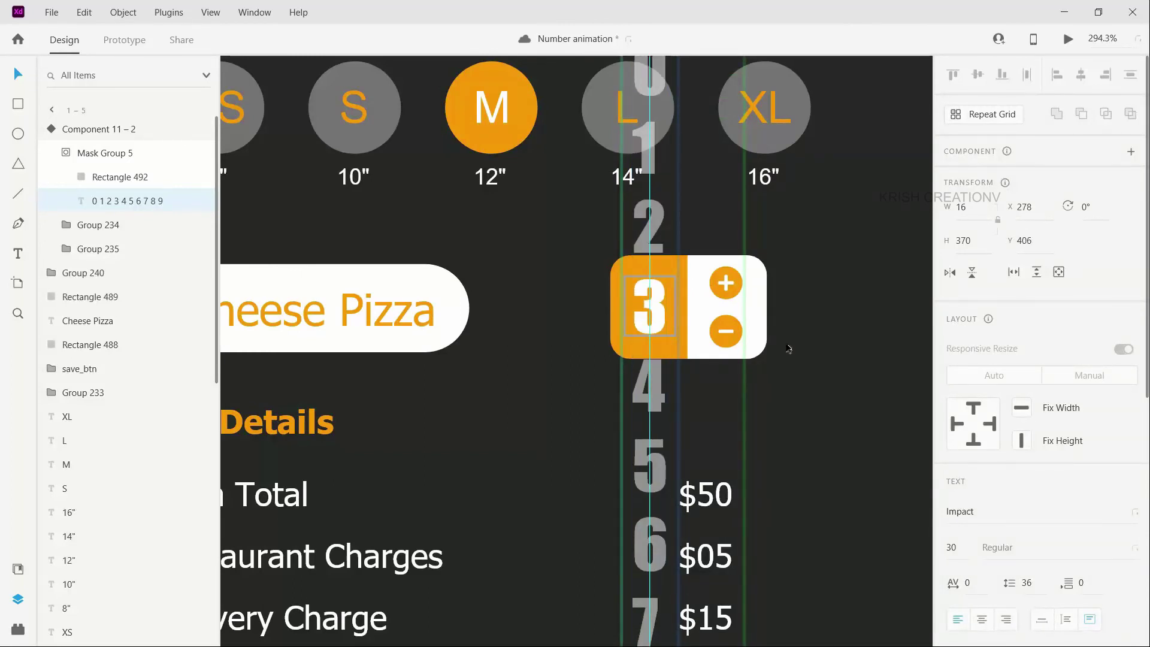
key(Escape)
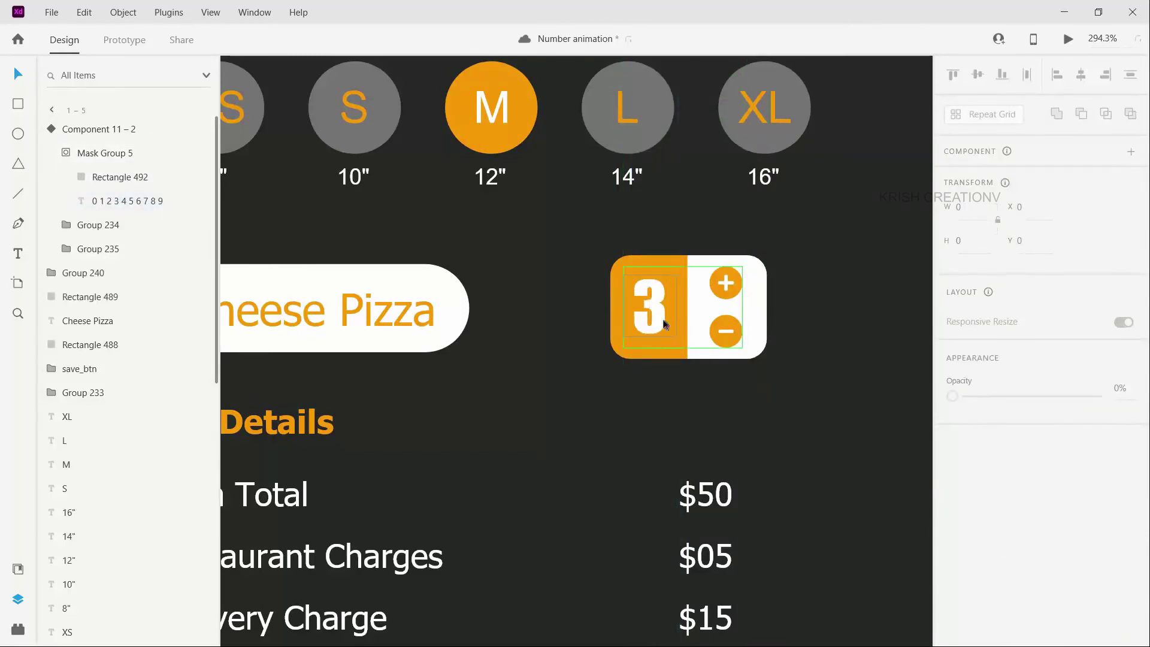
Step: In the quantity component's state 4, move the masked digit strip up to Y 370 so the 4 fills the mask
click(649, 307)
click(978, 251)
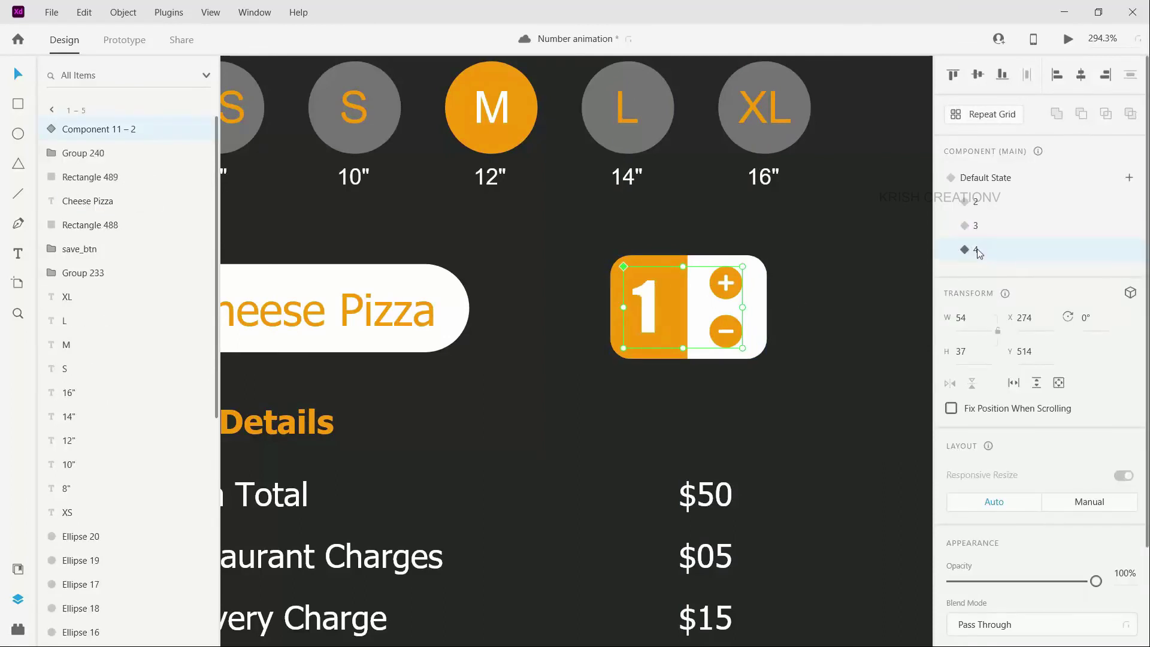
double_click(649, 313)
double_click(647, 313)
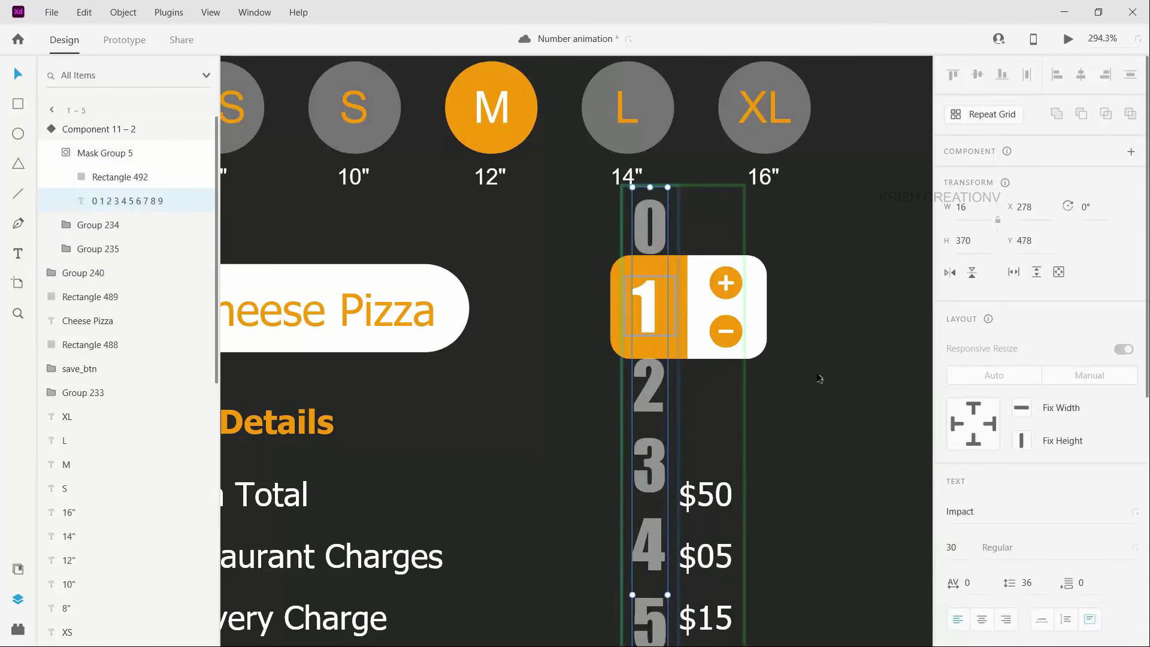
key(shift+Up)
key(shift+Up)
key(shift+Up)
key(shift+Up)
key(shift+Up)
key(shift+Up)
key(shift+Up)
key(shift+Up)
key(shift+Up)
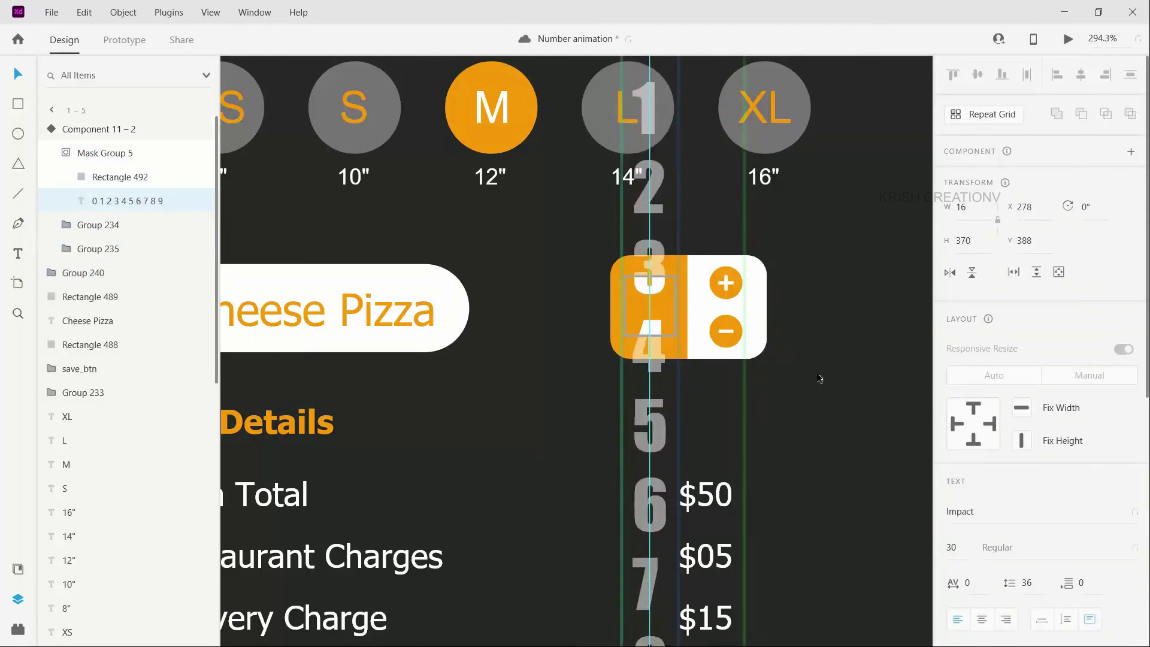
key(shift+Up)
key(shift+Up)
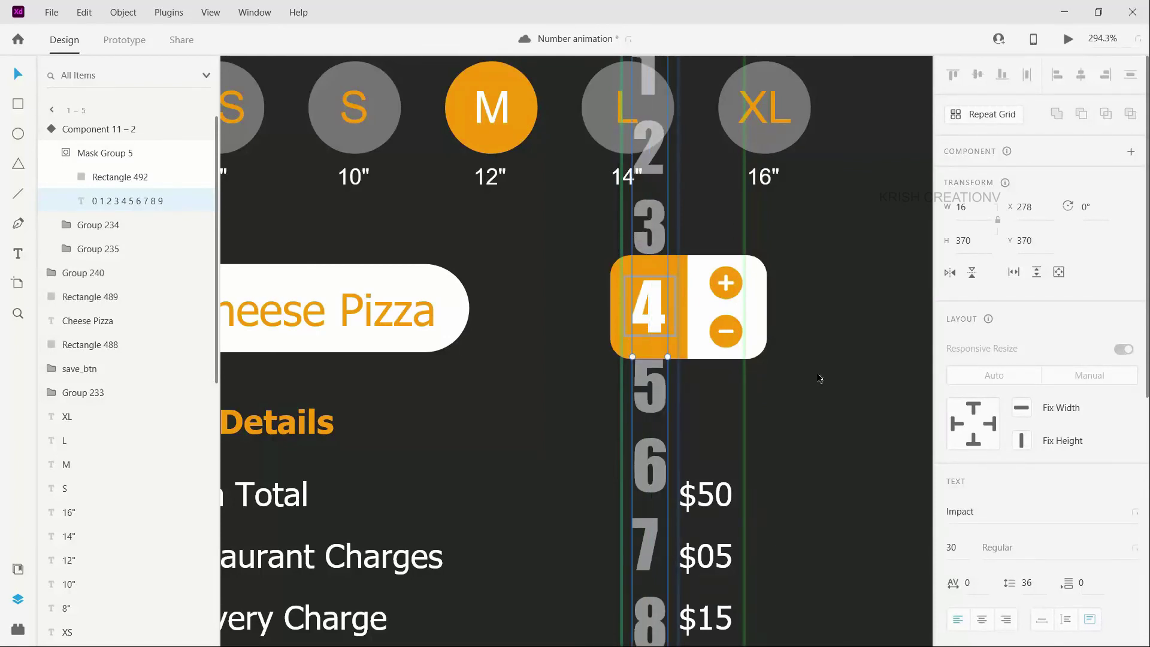
click(826, 361)
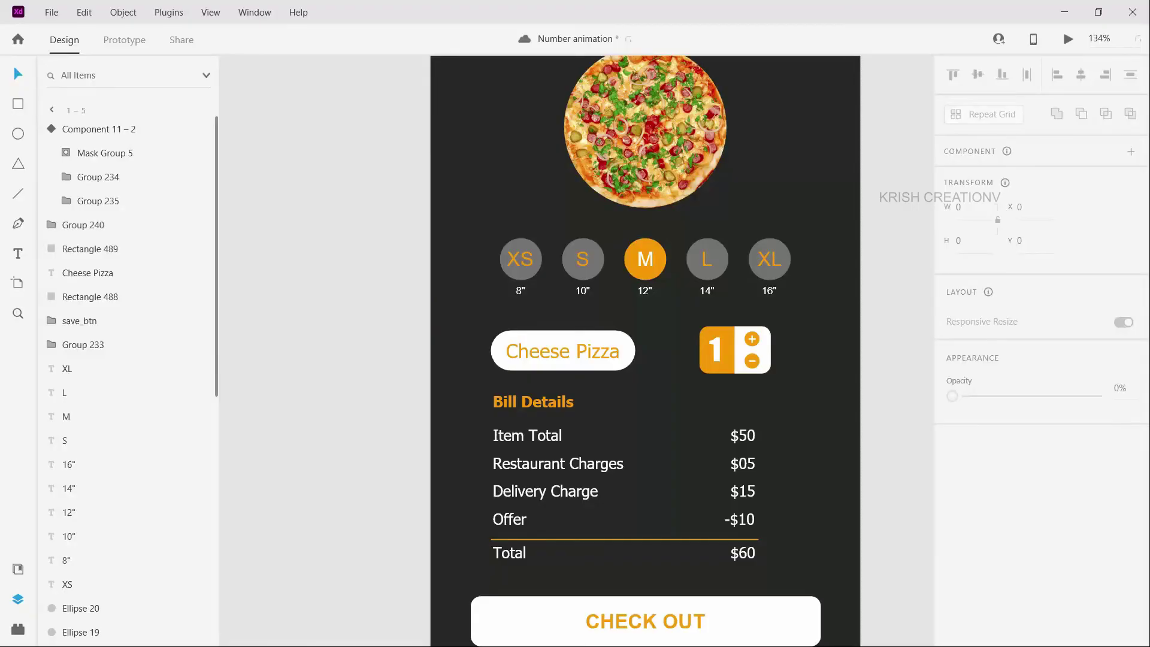
Step: In prototyping mode, give the default state's plus button a Tap interaction that Auto-Animates to state 2
scroll(515, 300, up, 3)
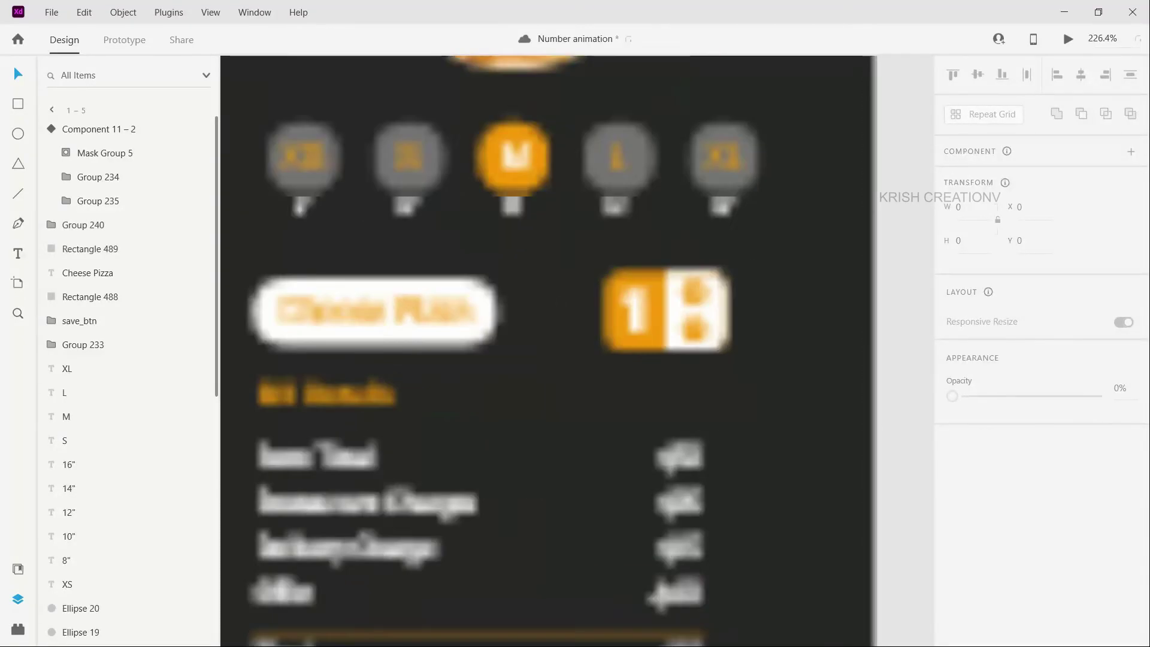
click(634, 310)
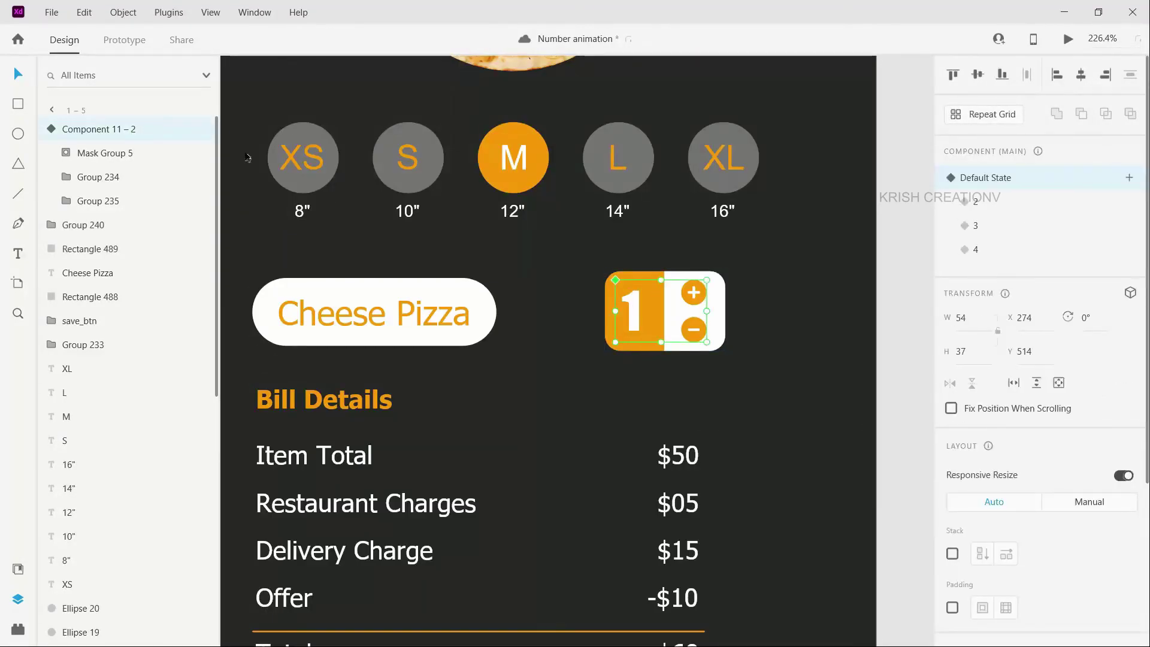
click(107, 41)
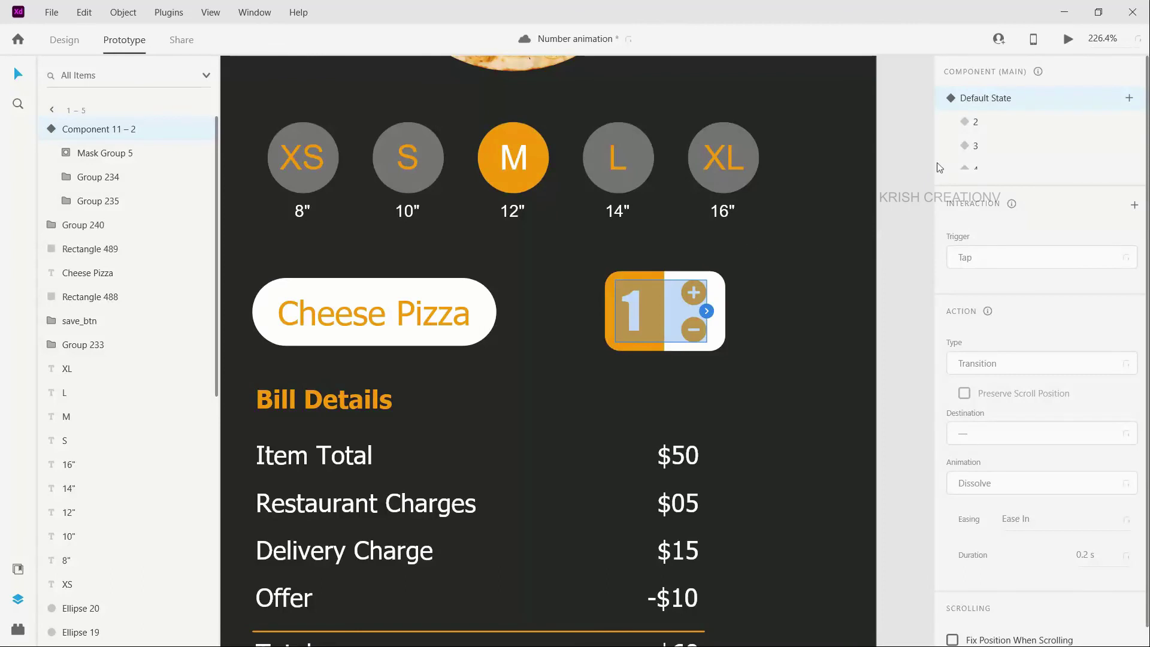
double_click(692, 298)
click(707, 294)
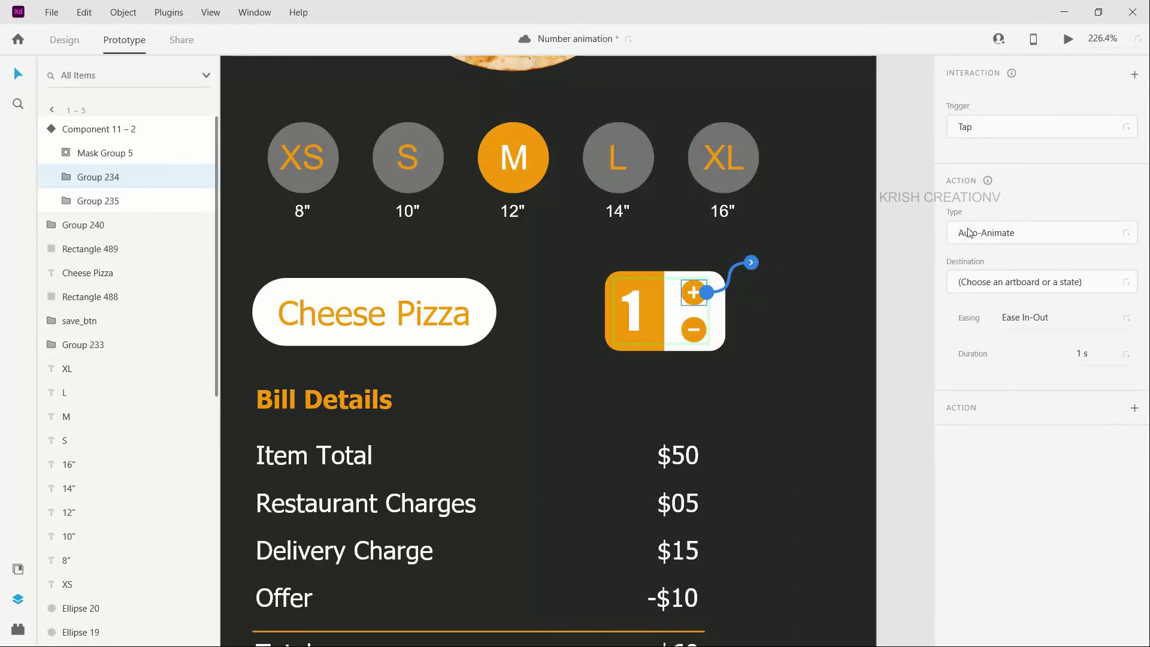
click(1075, 287)
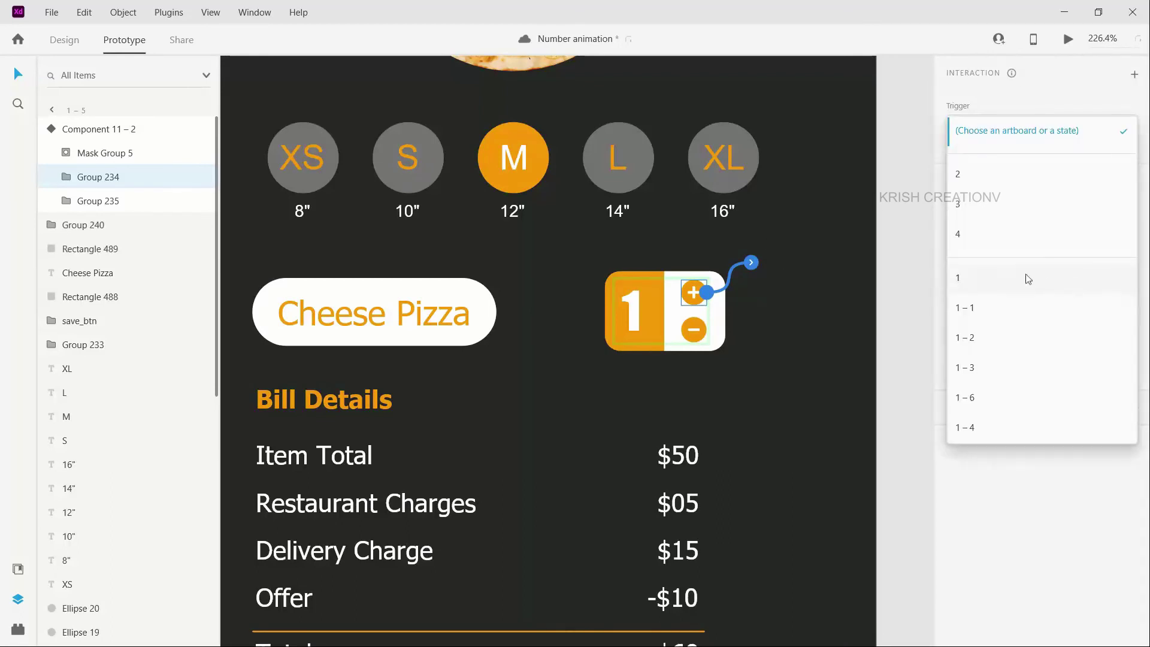
click(966, 178)
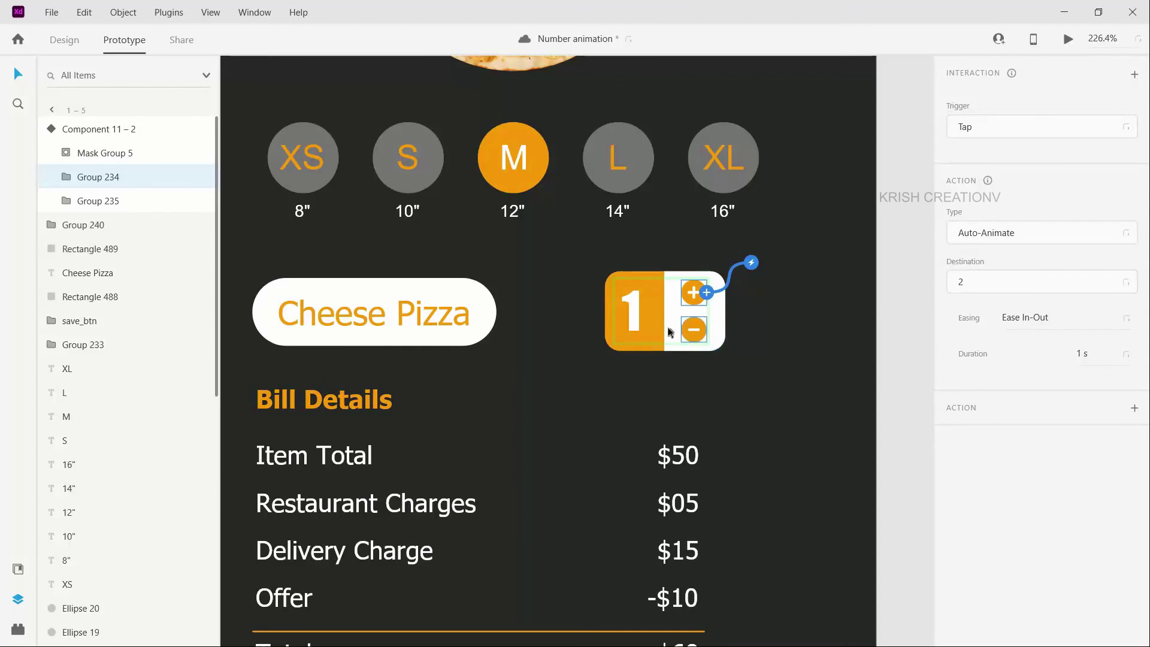
Step: In the quantity component's state 2, give the plus button a Tap interaction that Auto-Animates to state 3
click(692, 302)
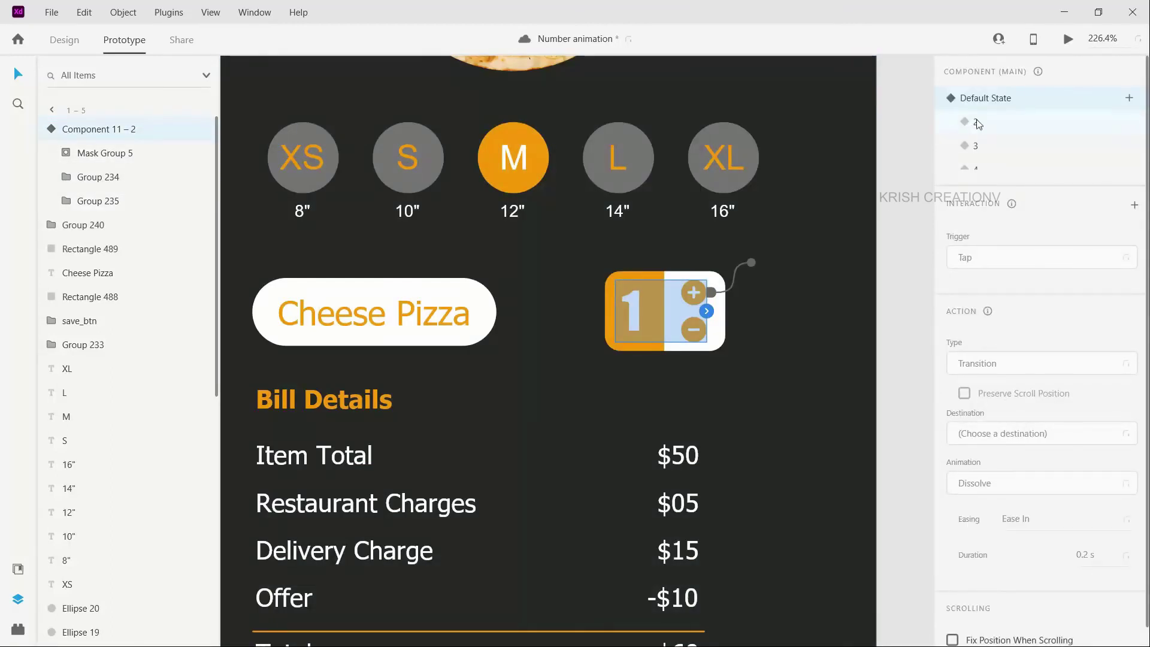
click(977, 122)
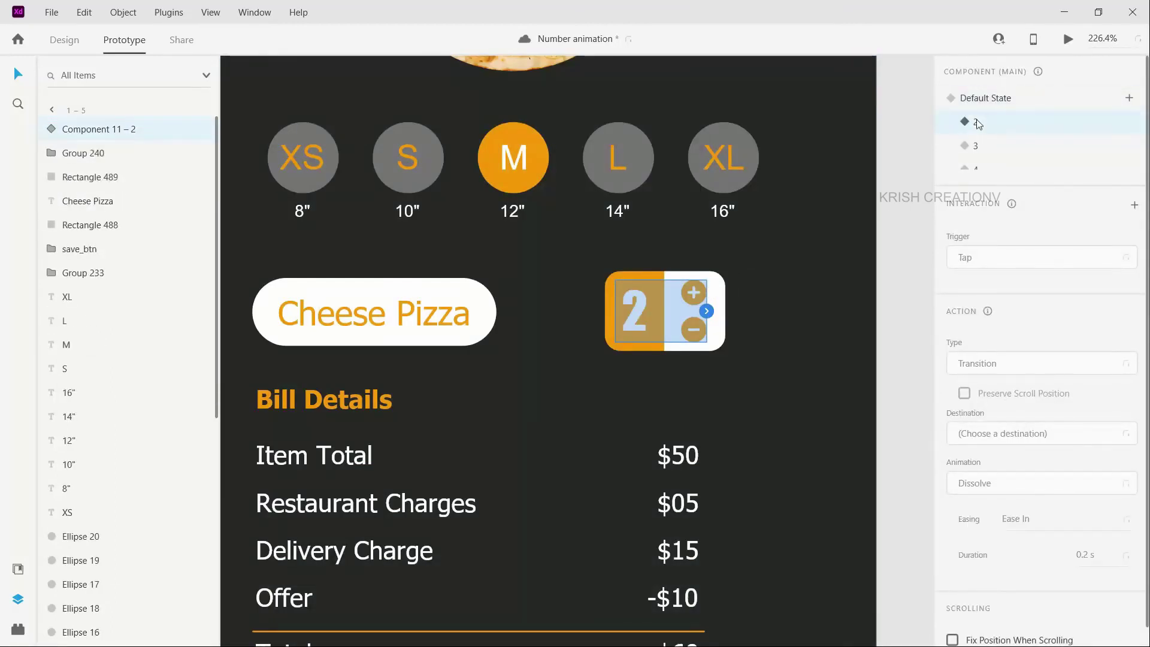
double_click(691, 297)
click(707, 293)
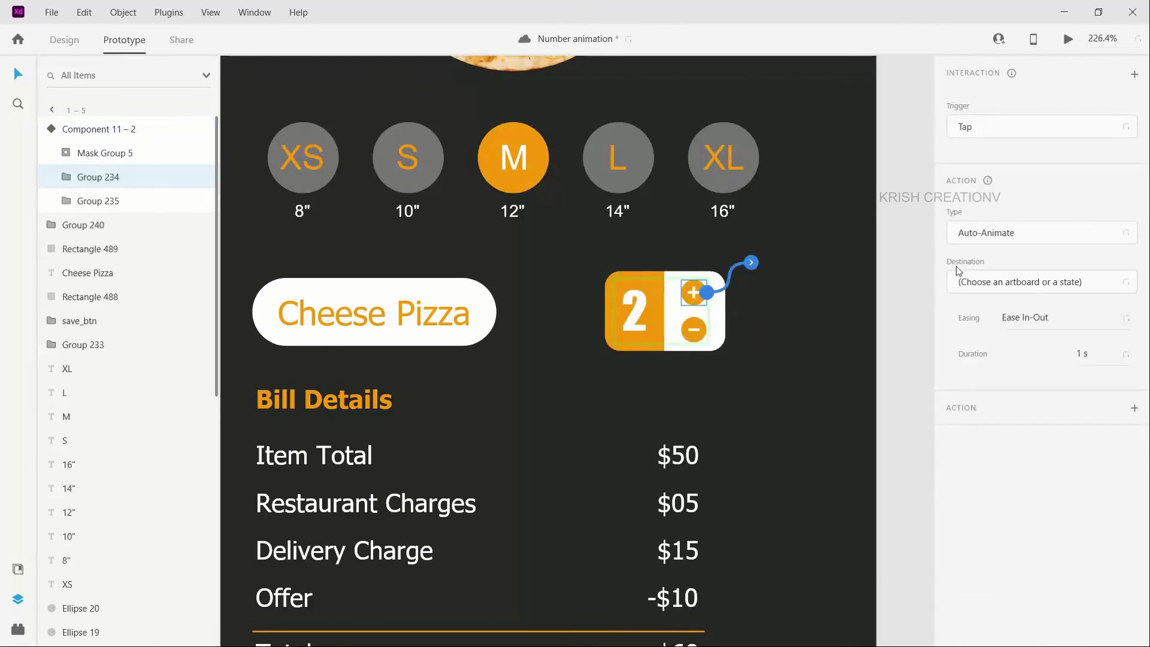
click(1072, 288)
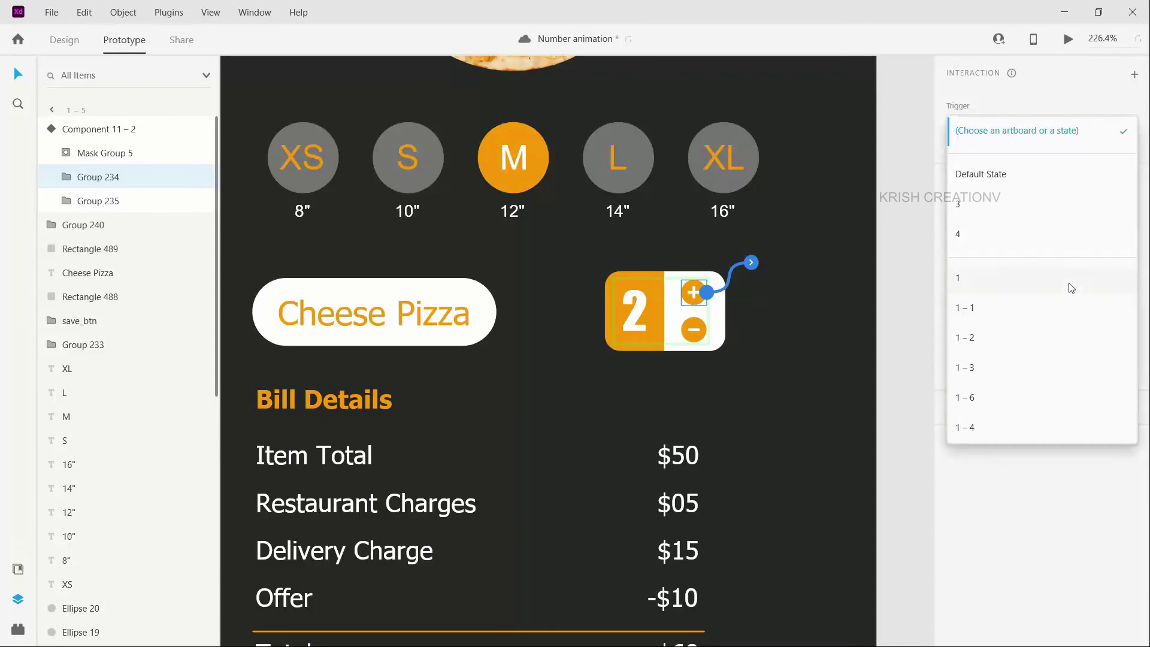
click(965, 207)
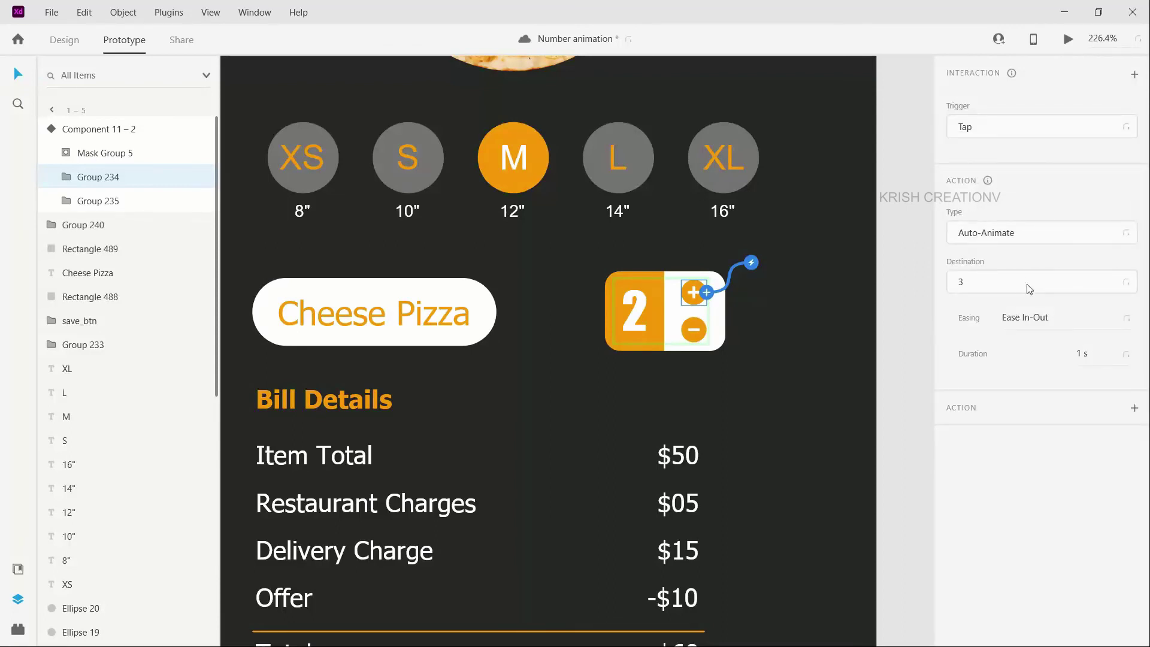
Step: In the quantity component's state 2, give the minus button a Tap interaction that Auto-Animates to the Default State
click(706, 332)
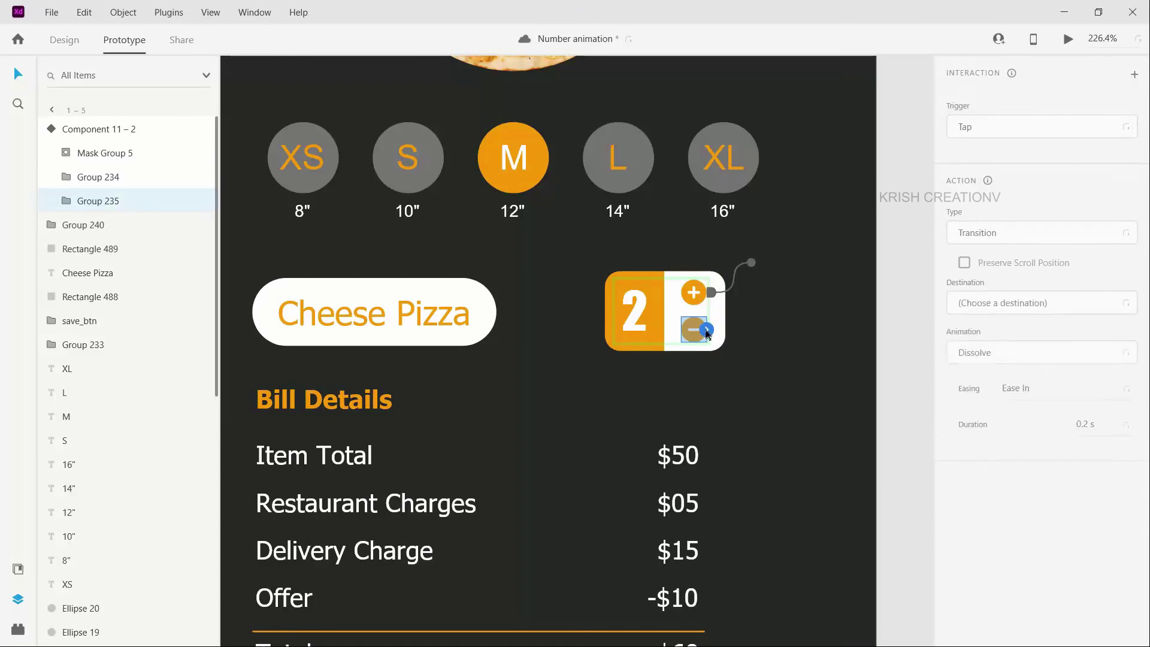
click(707, 331)
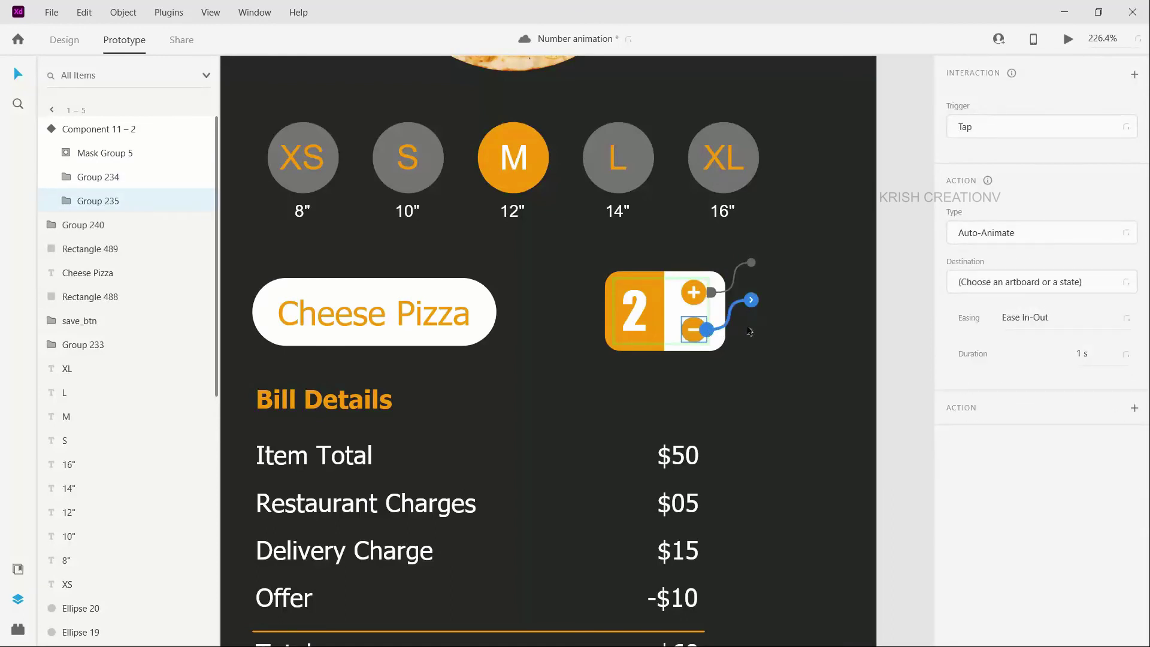
click(1013, 288)
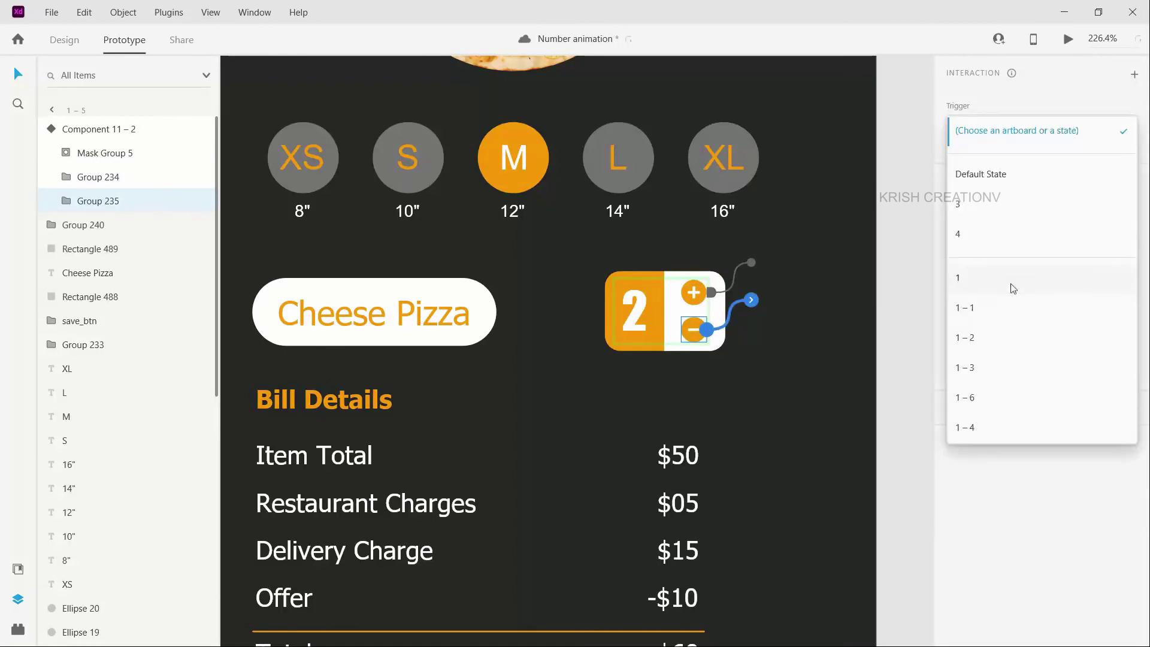
click(979, 175)
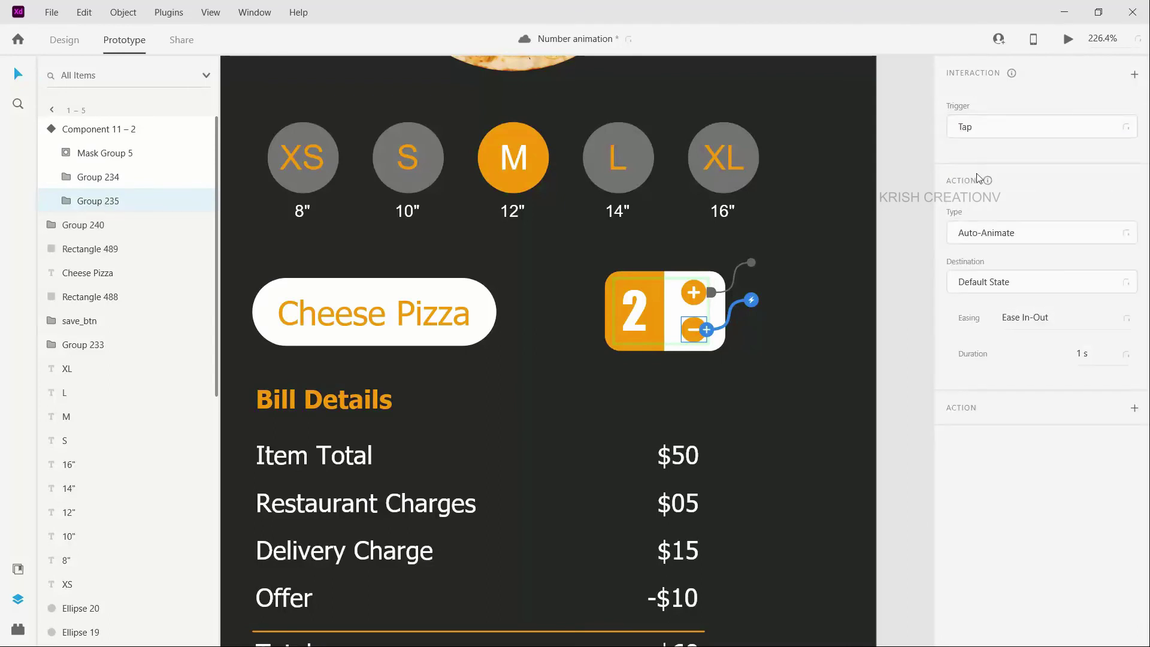
key(Escape)
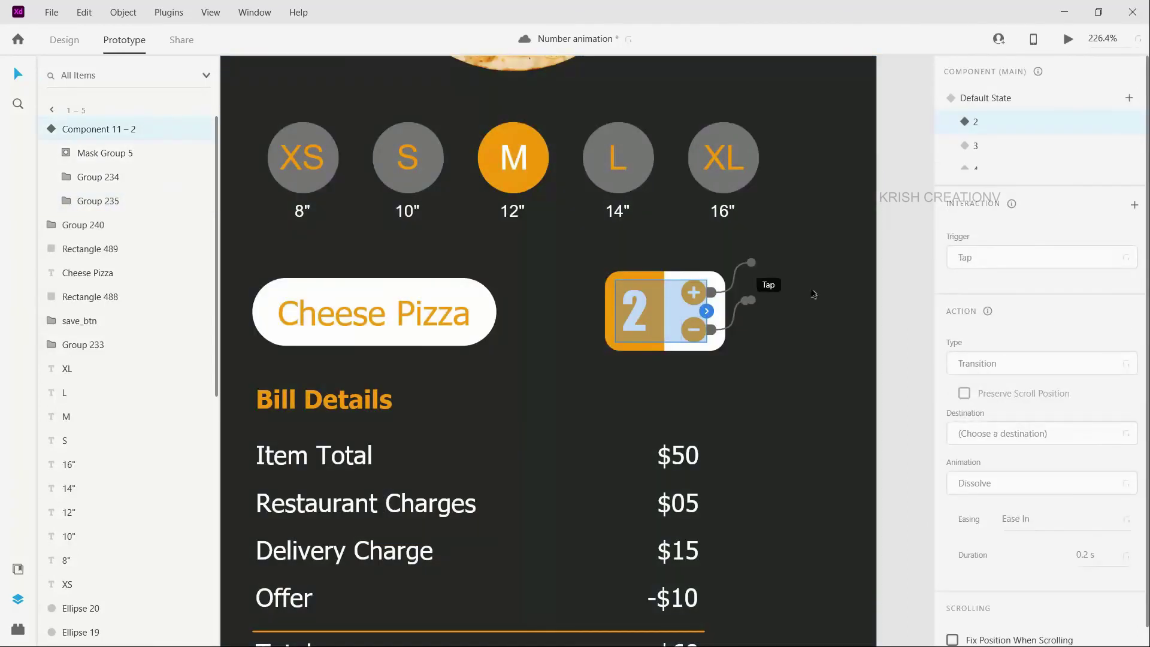
Step: In the quantity component's state 3, give the plus button a Tap interaction that Auto-Animates to state 4
click(983, 146)
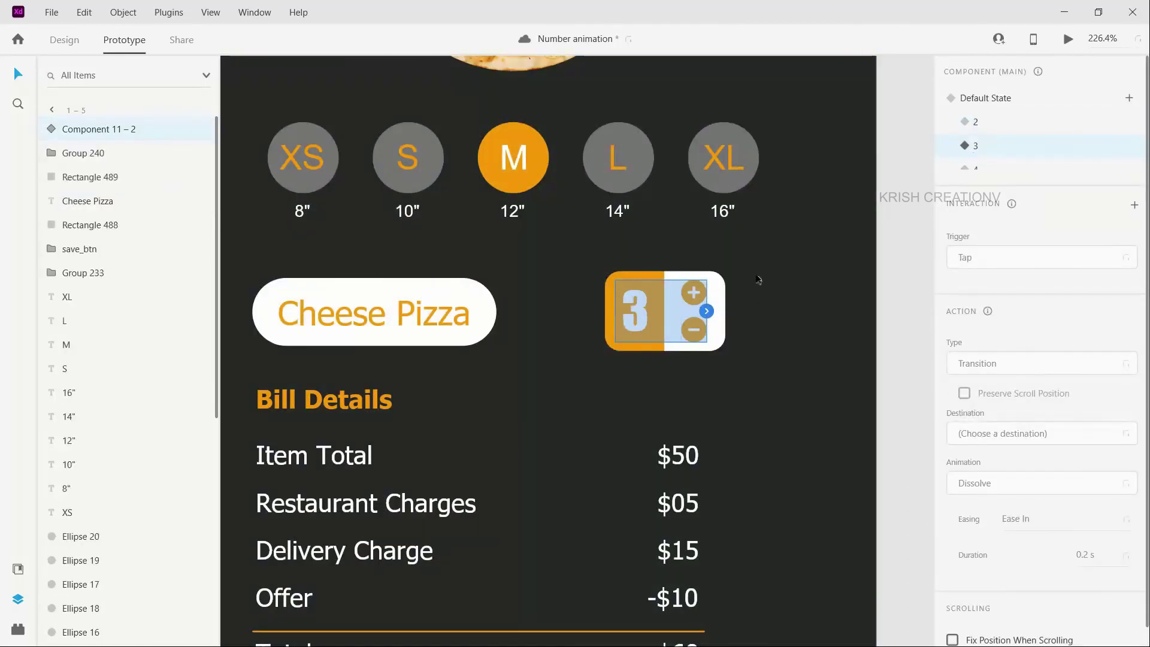
double_click(693, 297)
click(707, 293)
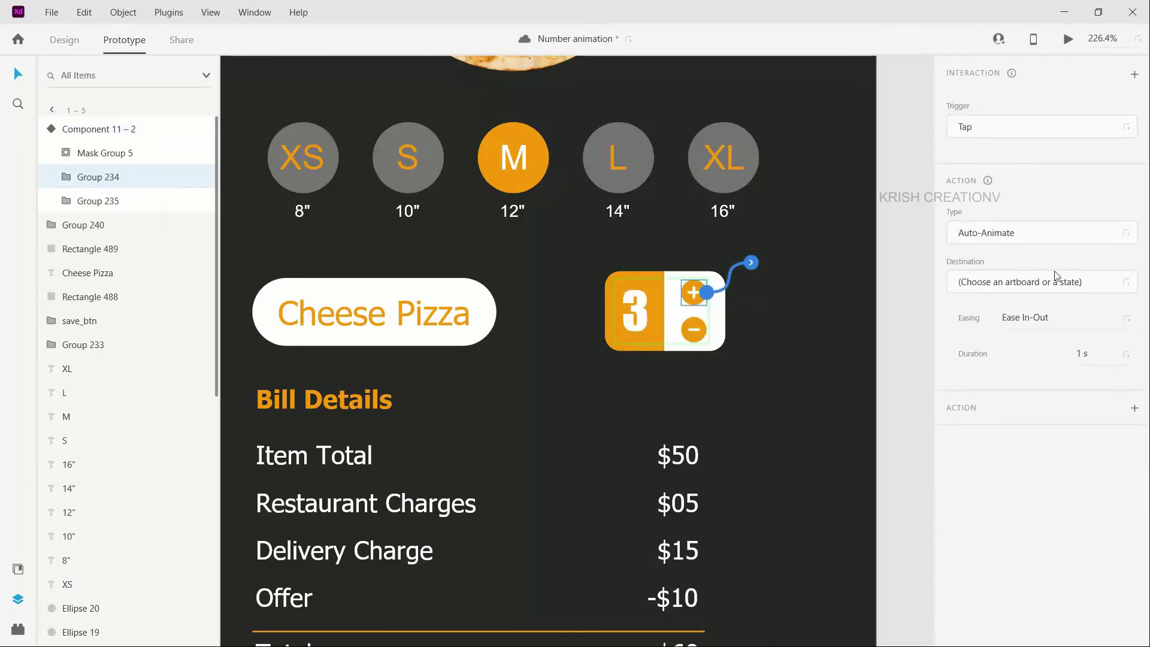
click(1046, 291)
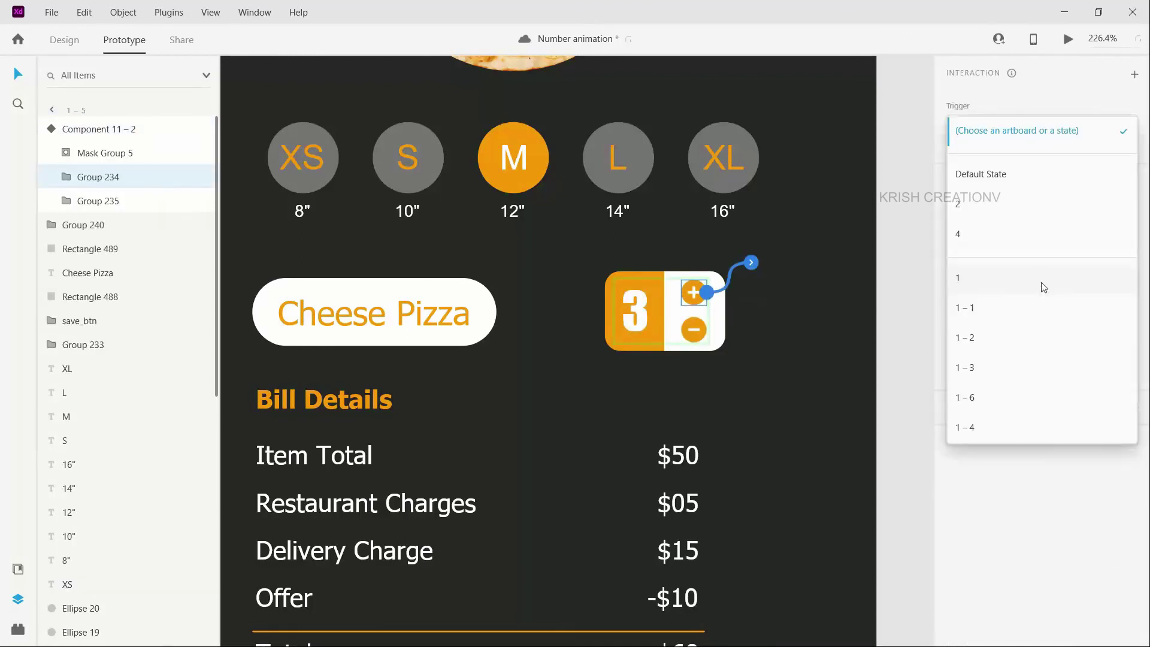
click(962, 236)
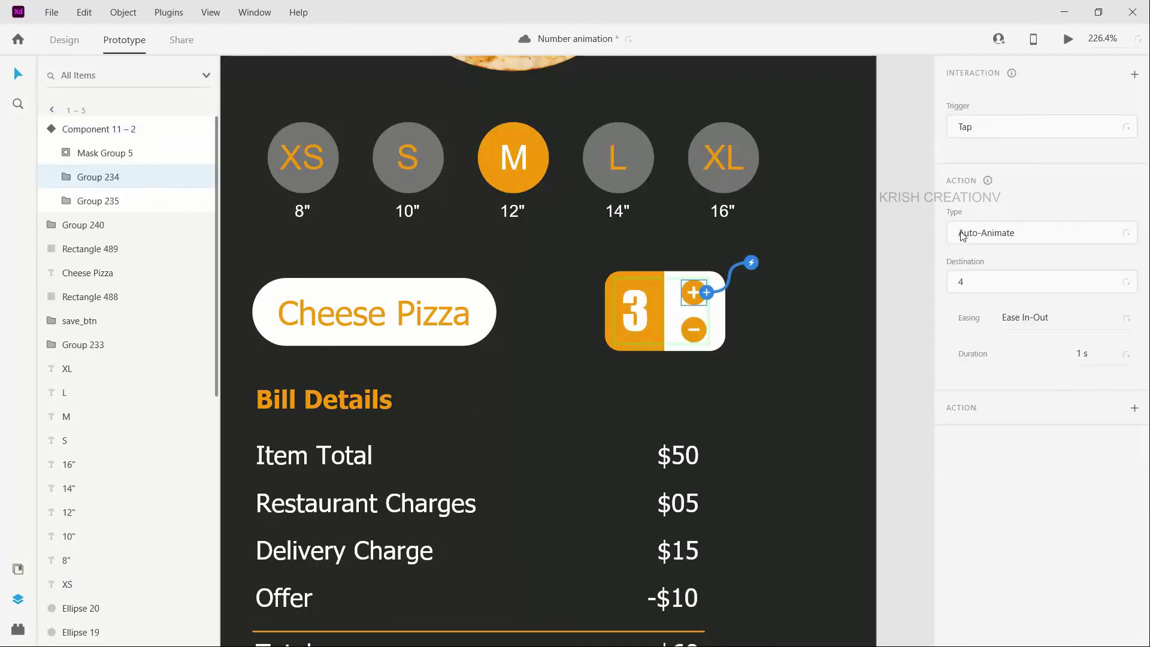
Step: In the quantity component's state 3, give the minus button a Tap interaction that Auto-Animates to state 2
click(693, 329)
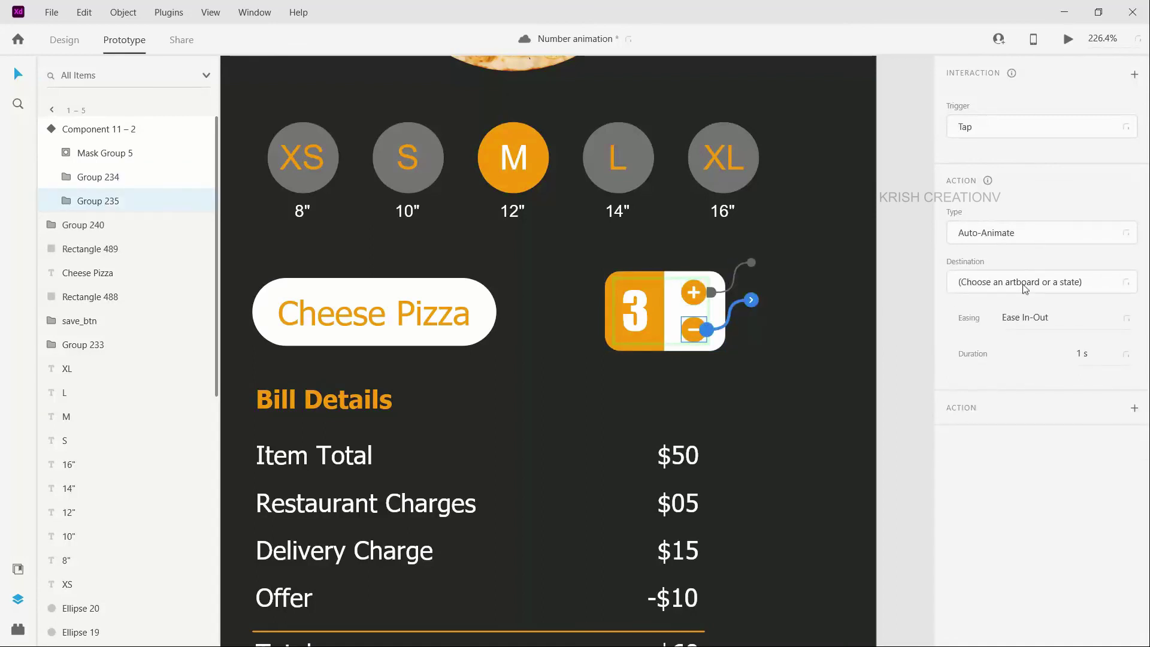
click(1025, 284)
click(962, 233)
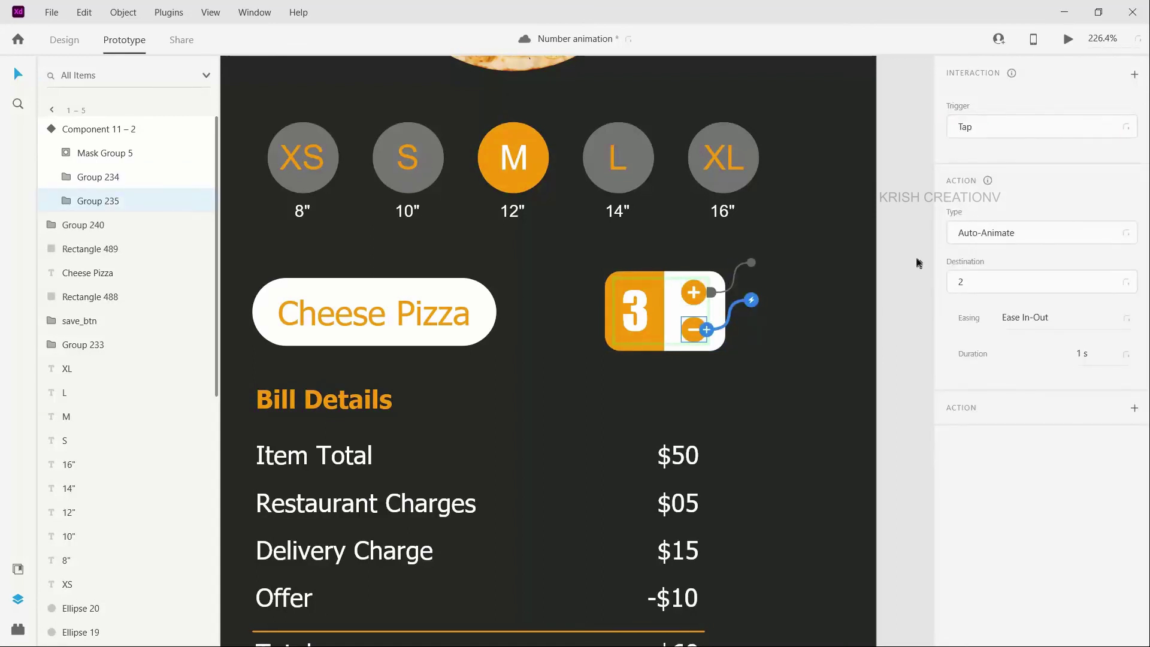
click(697, 333)
key(Escape)
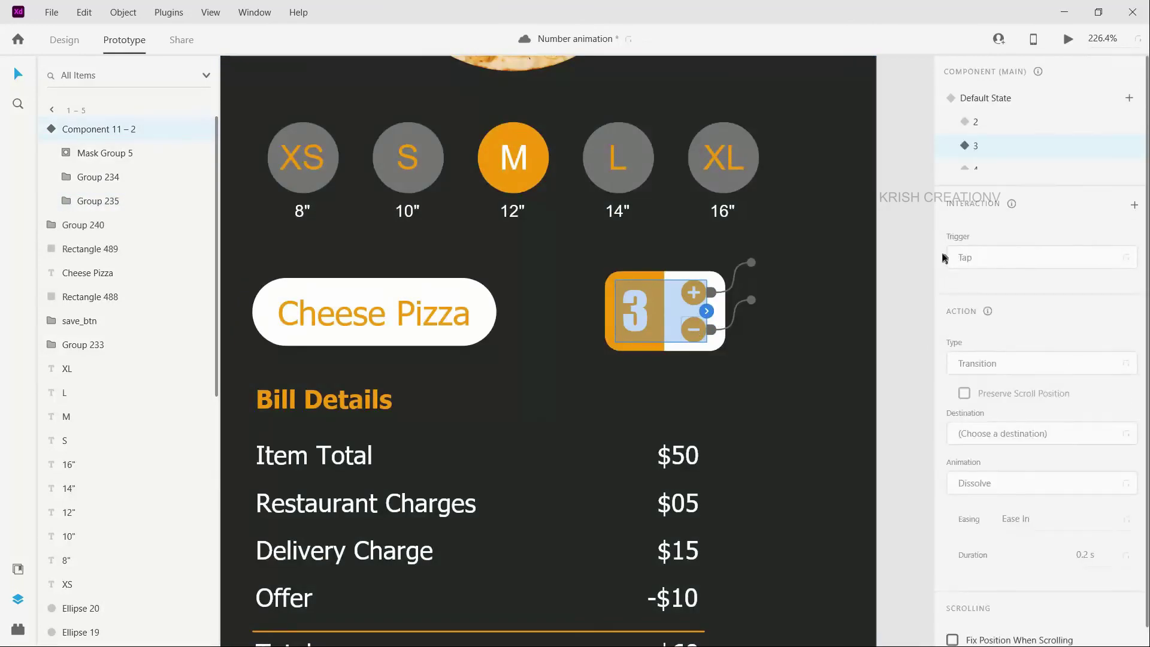
Step: In the quantity component's state 4, give the minus button a Tap interaction that Auto-Animates to state 3
click(988, 167)
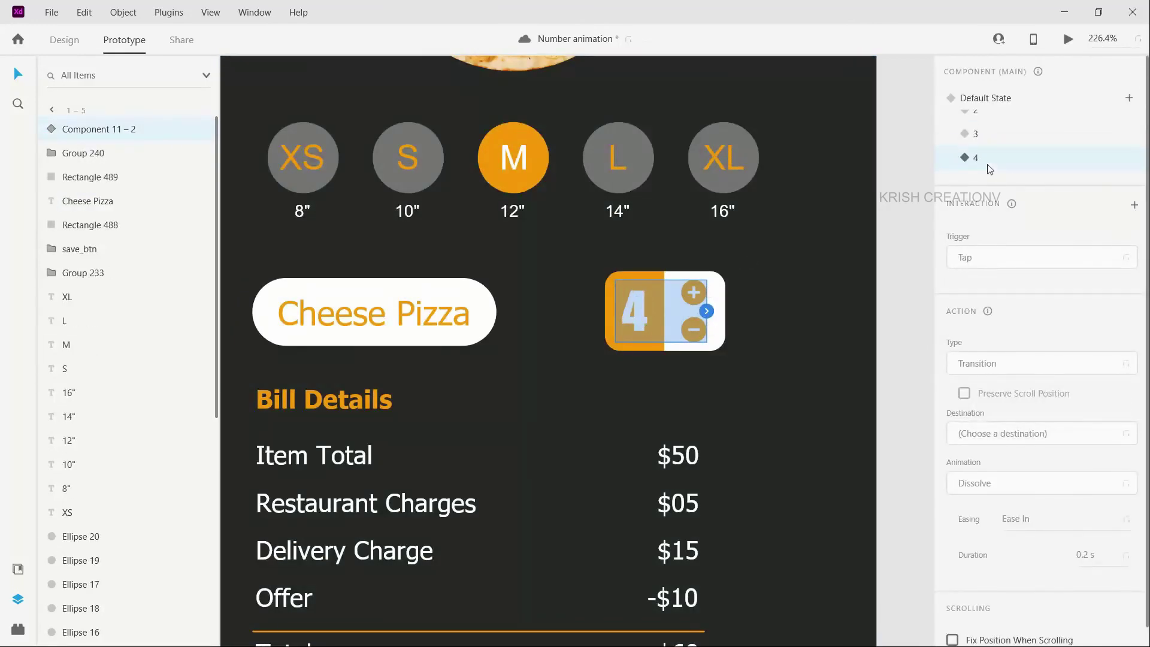
double_click(692, 296)
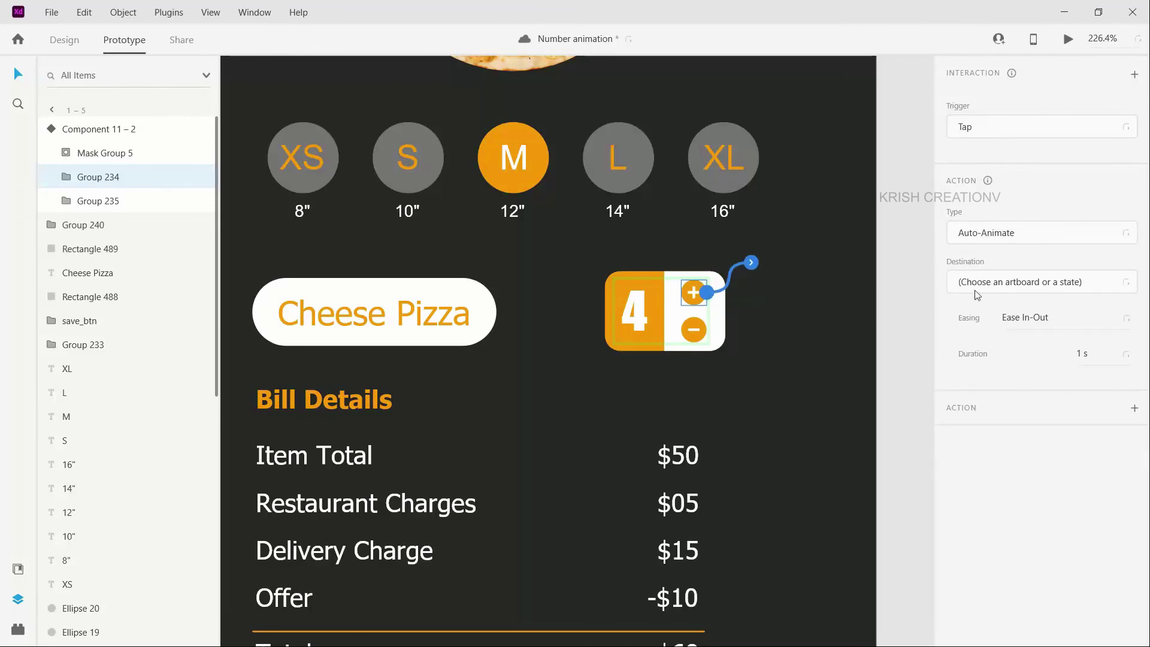
click(702, 335)
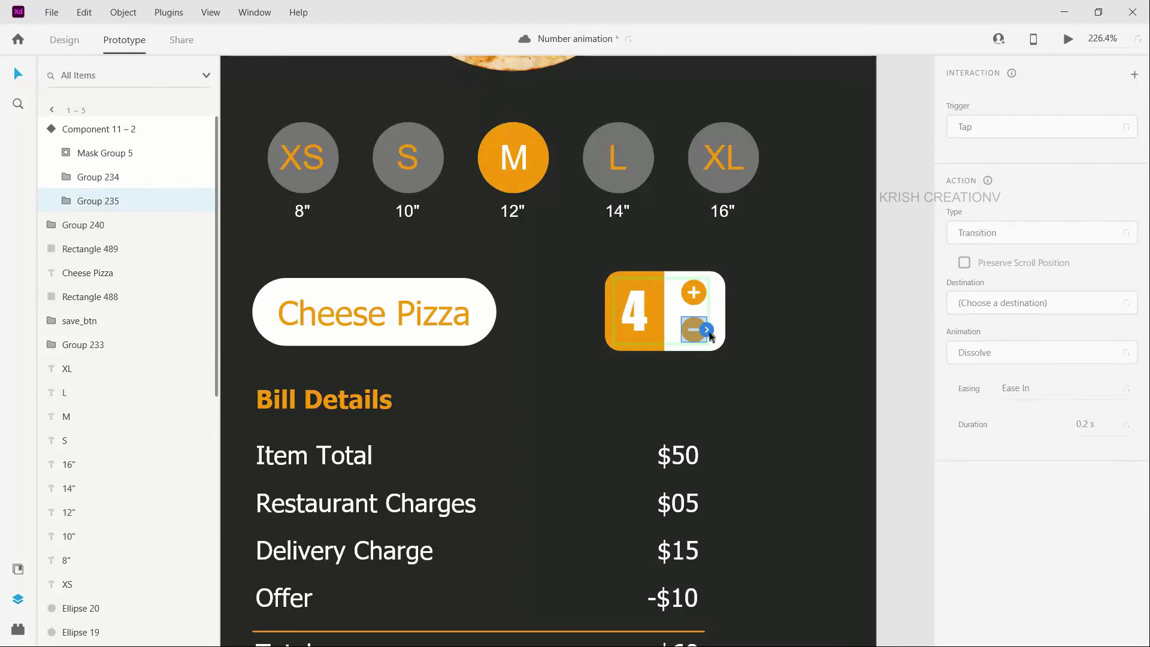
click(707, 330)
click(996, 285)
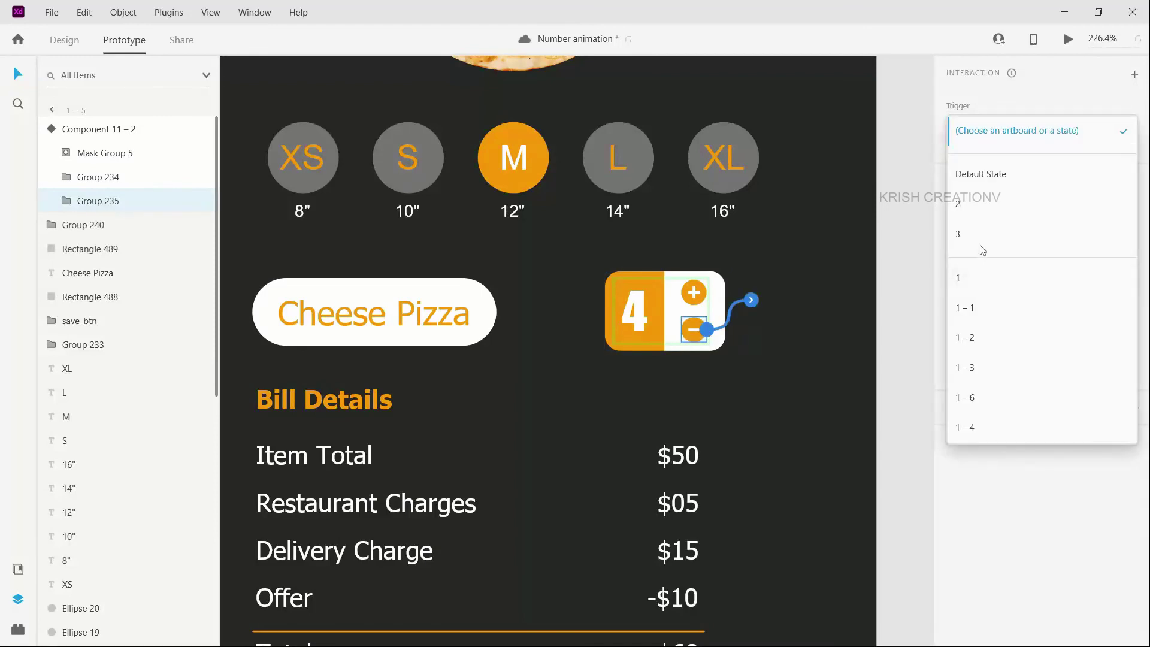
click(971, 238)
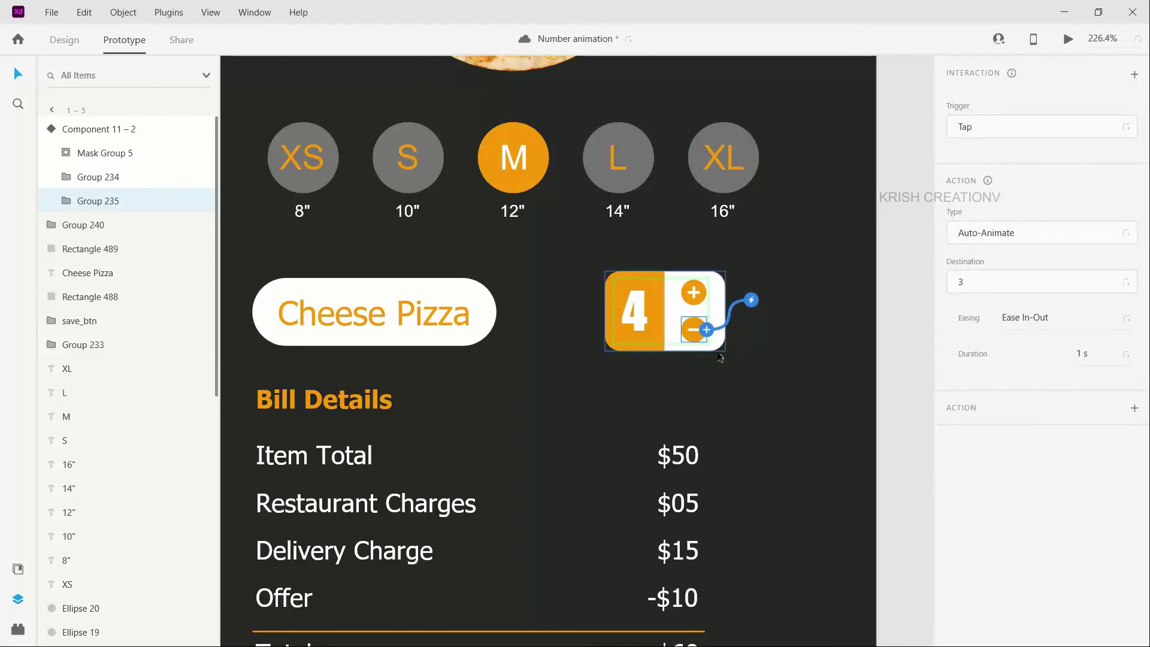
key(Escape)
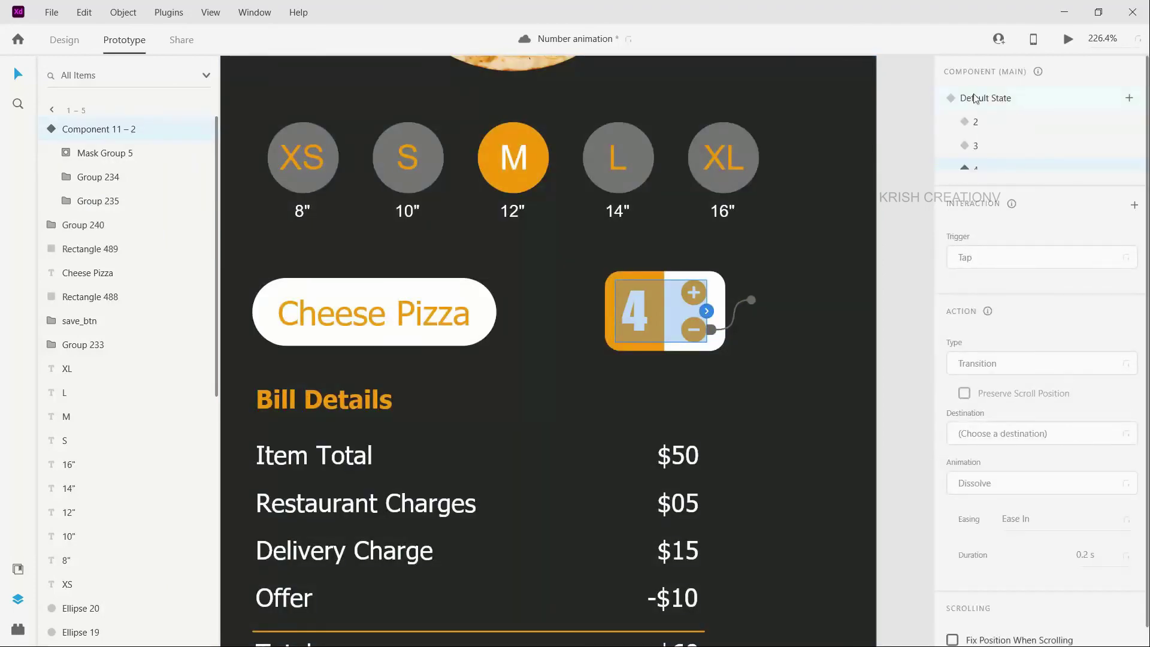
Step: Return the quantity component to its Default State and open a preview of the pizza cart artboard
click(975, 99)
scroll(729, 328, down, 3)
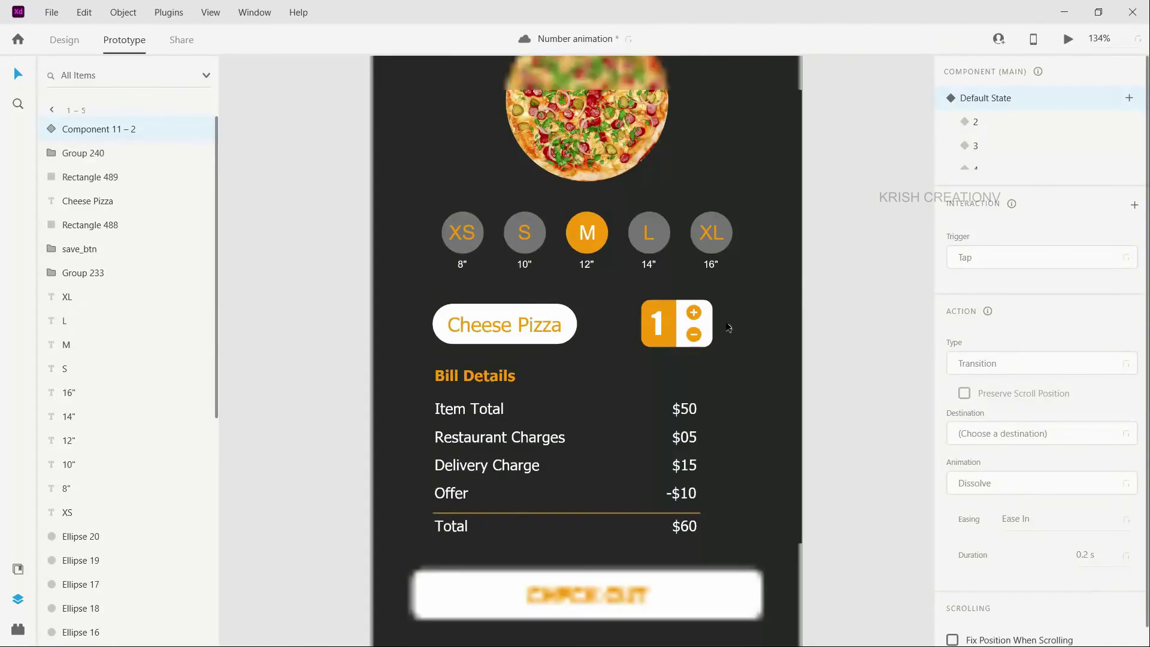
scroll(728, 328, up, 1)
scroll(741, 312, down, 2)
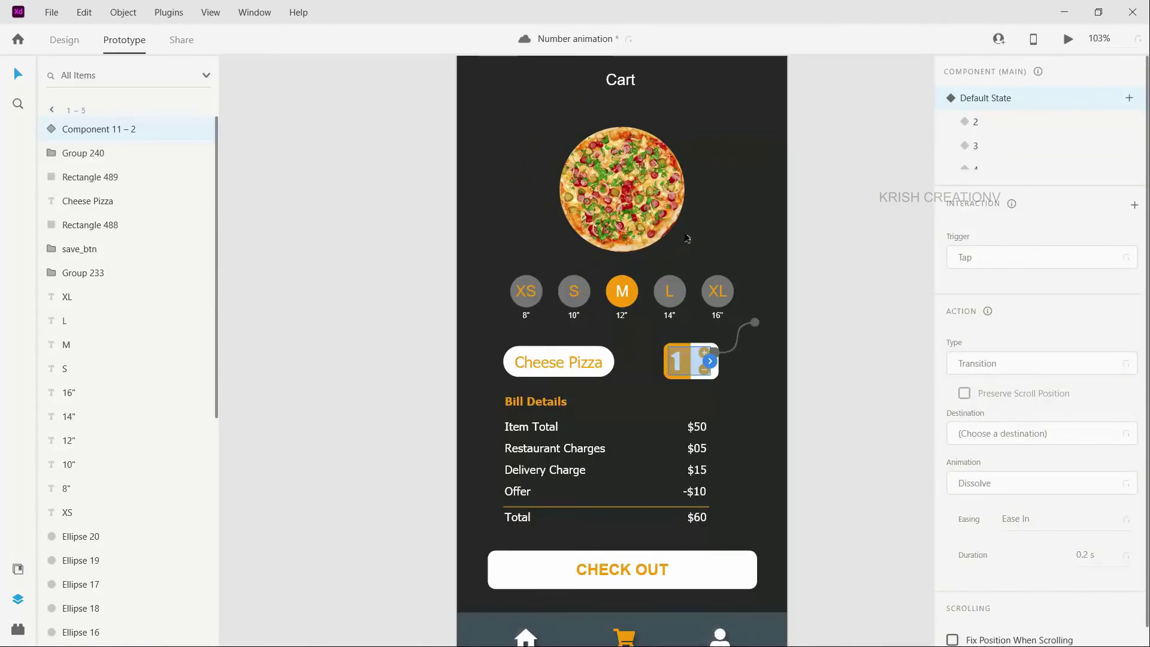
click(753, 220)
scroll(754, 221, up, 3)
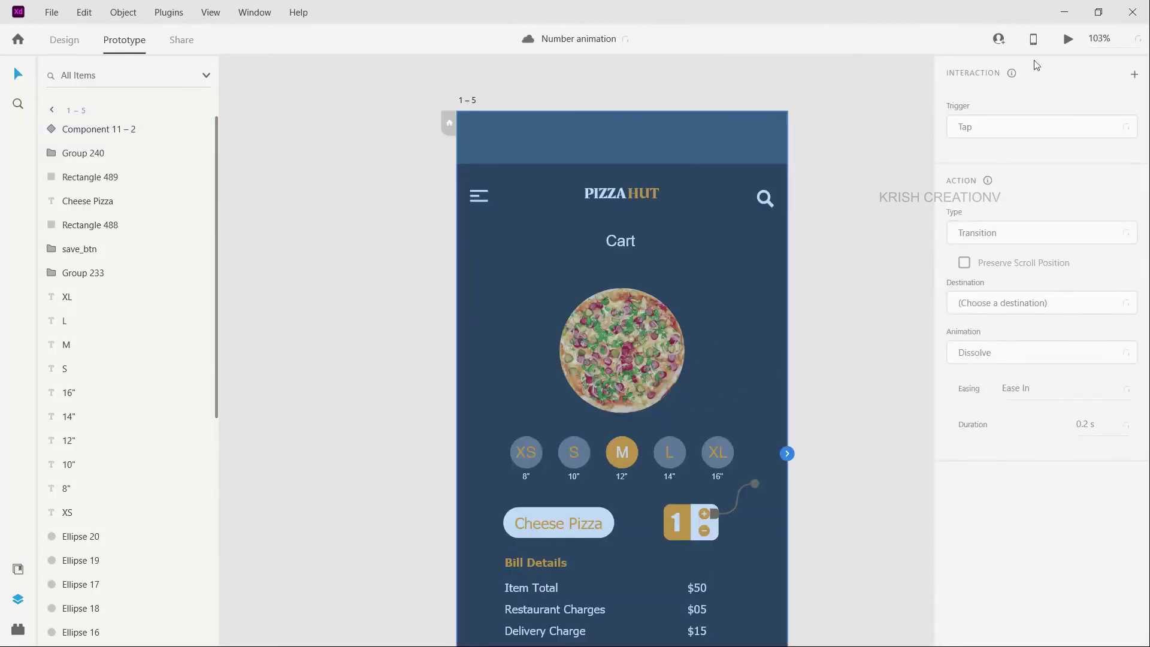
key(ctrl+Return)
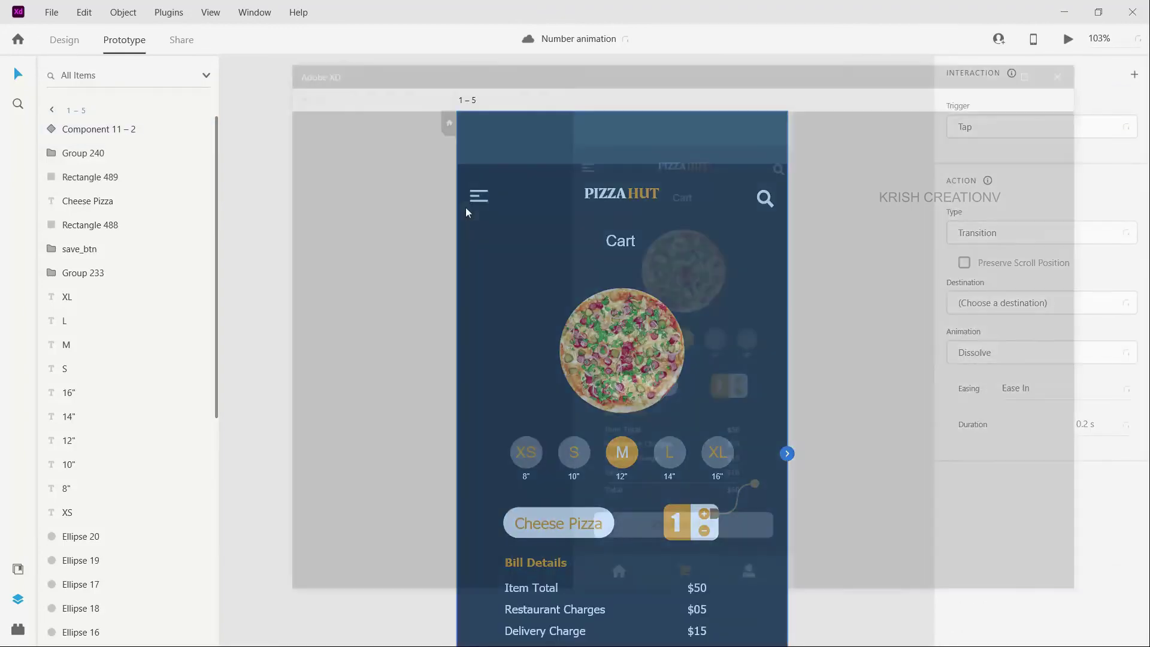
drag(445, 45, 531, 49)
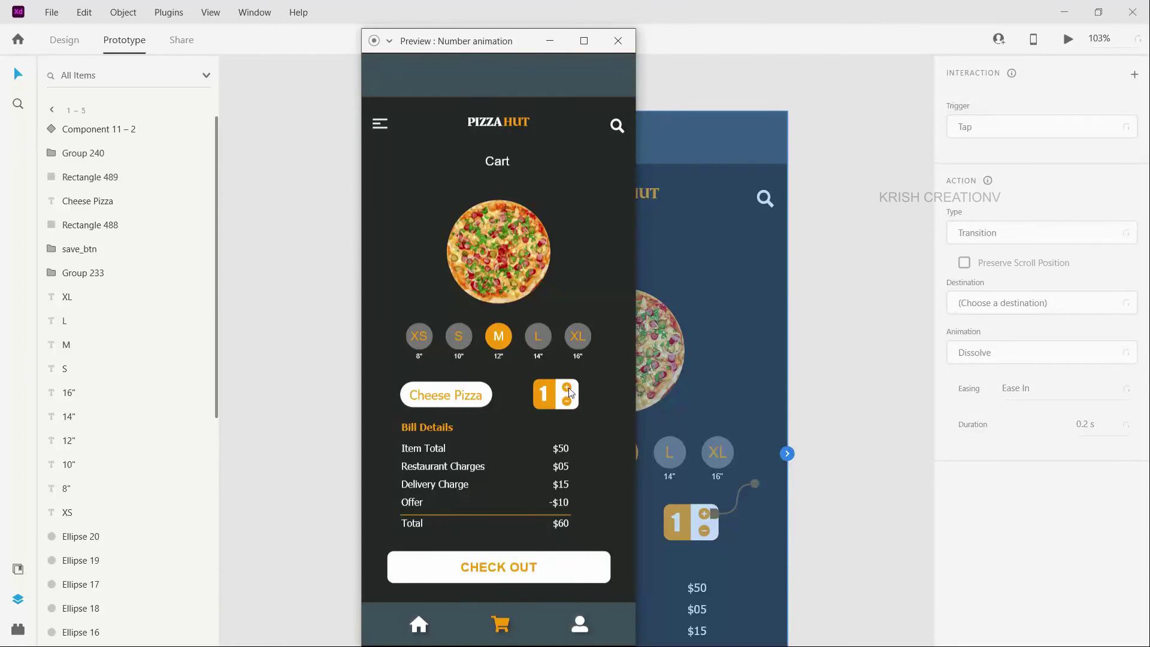
Step: Test the Cheese Pizza quantity selector in the preview by raising and lowering the number with its plus and minus buttons
click(568, 389)
click(567, 389)
click(568, 402)
click(567, 402)
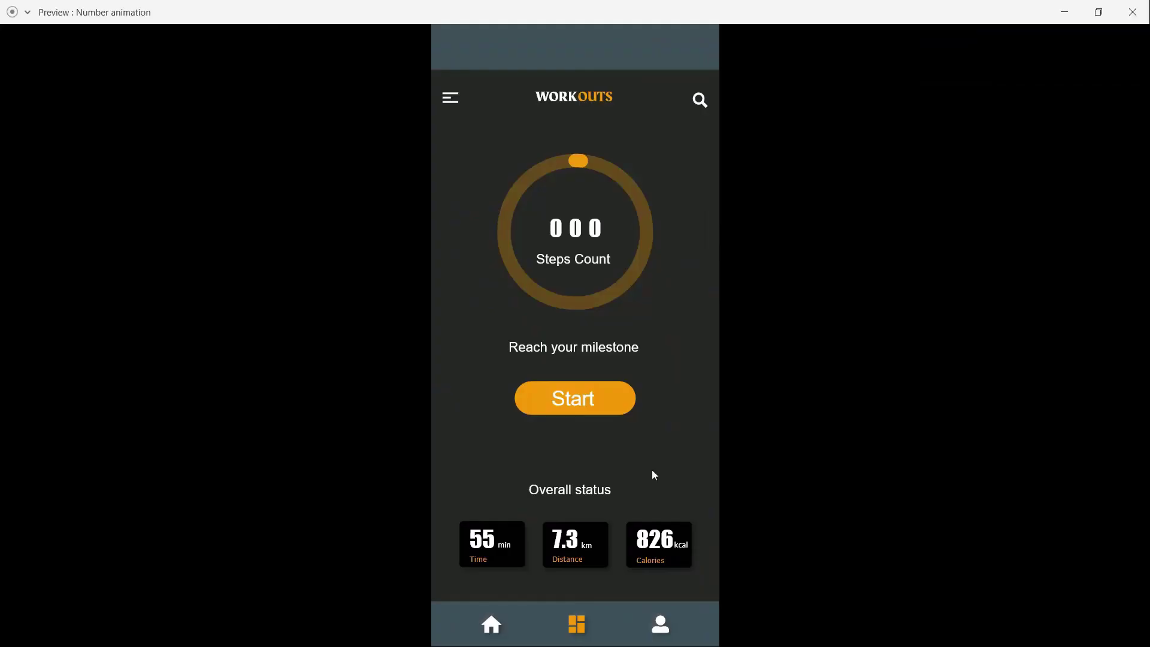
Step: Play the workout steps counter in the full-screen preview, running its Start and Reset animations
click(590, 405)
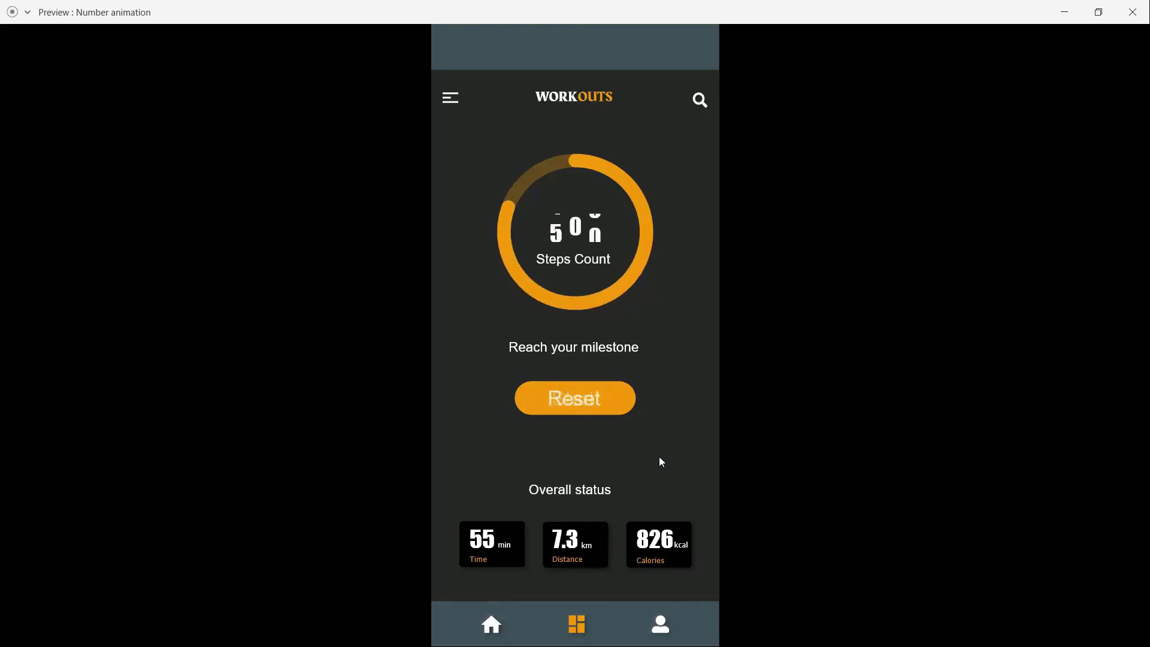
click(589, 412)
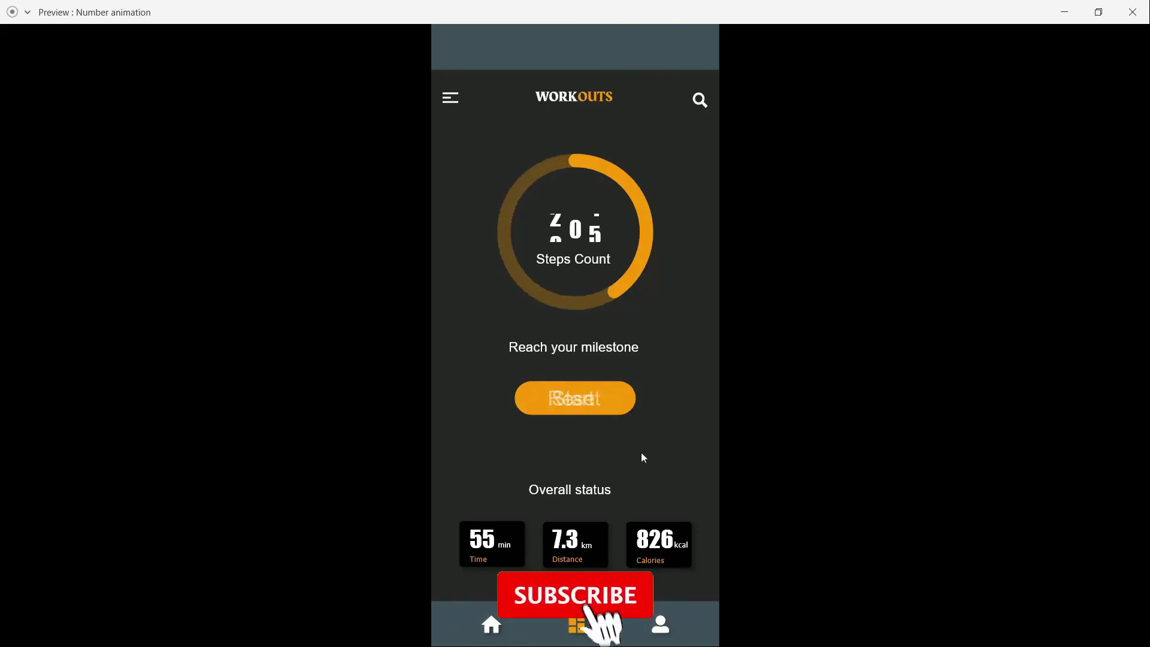
click(588, 403)
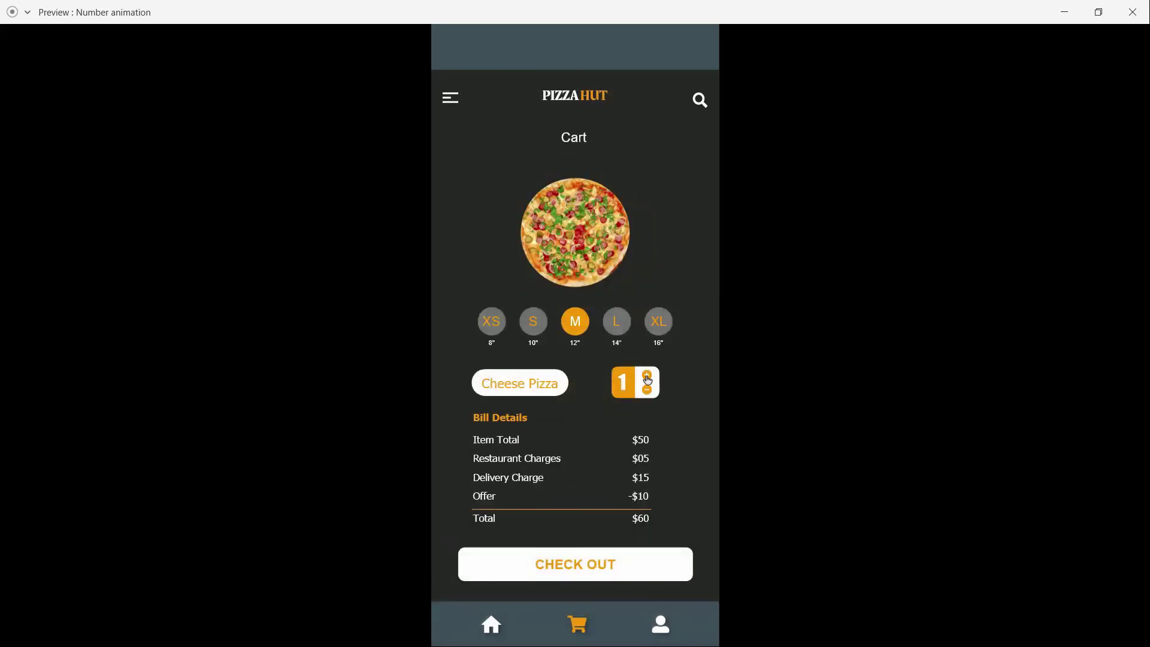
Step: Check the rolling quantity digit on the pizza cart screen in the full-screen preview, using both plus and minus
click(647, 376)
click(647, 390)
click(647, 378)
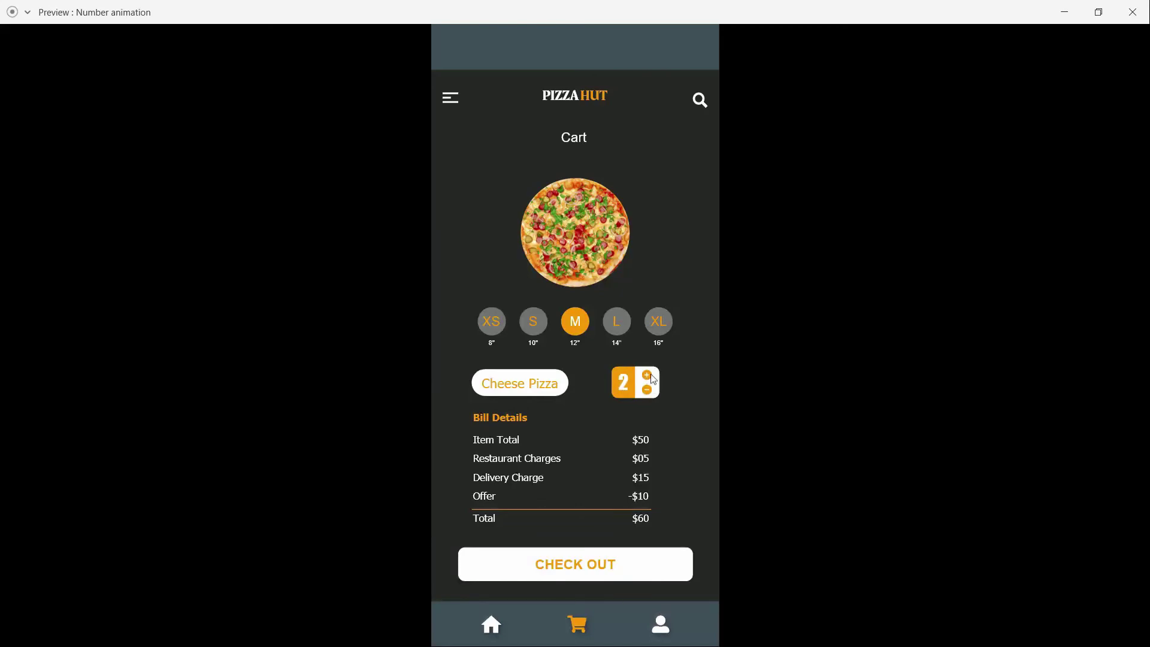